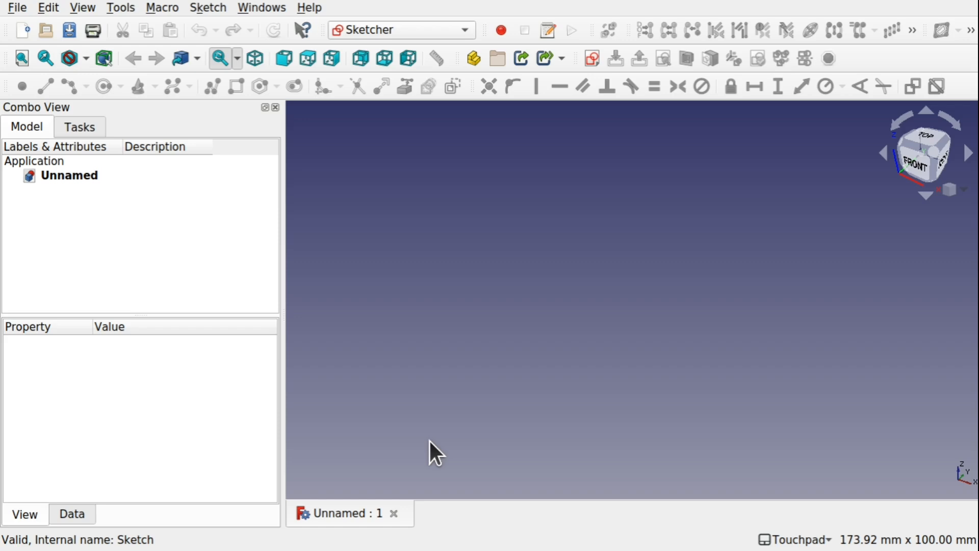
Create a new sketch on the XZ-Plane with zero offset.
{"action": "left_click", "coordinate": [595, 60]}
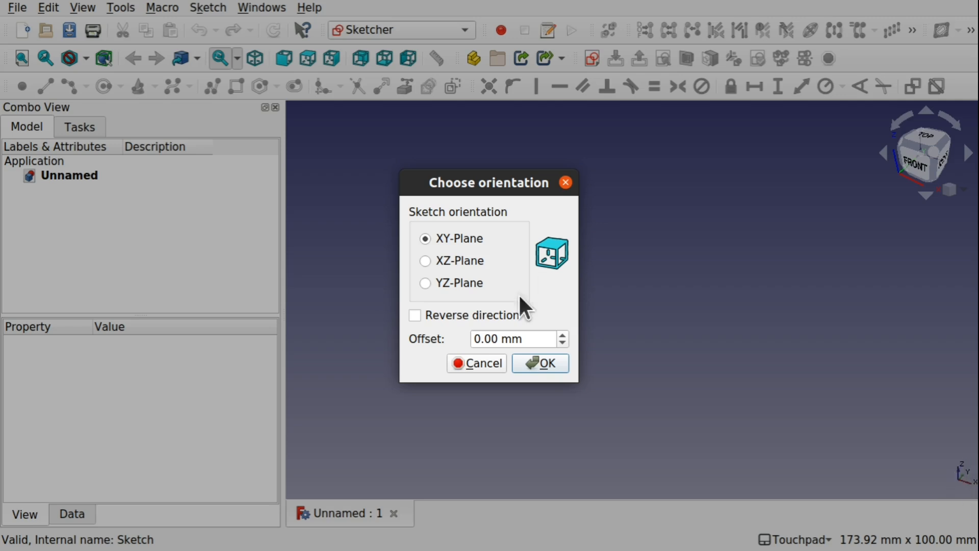
{"action": "left_click", "coordinate": [438, 258]}
{"action": "left_click", "coordinate": [536, 362]}
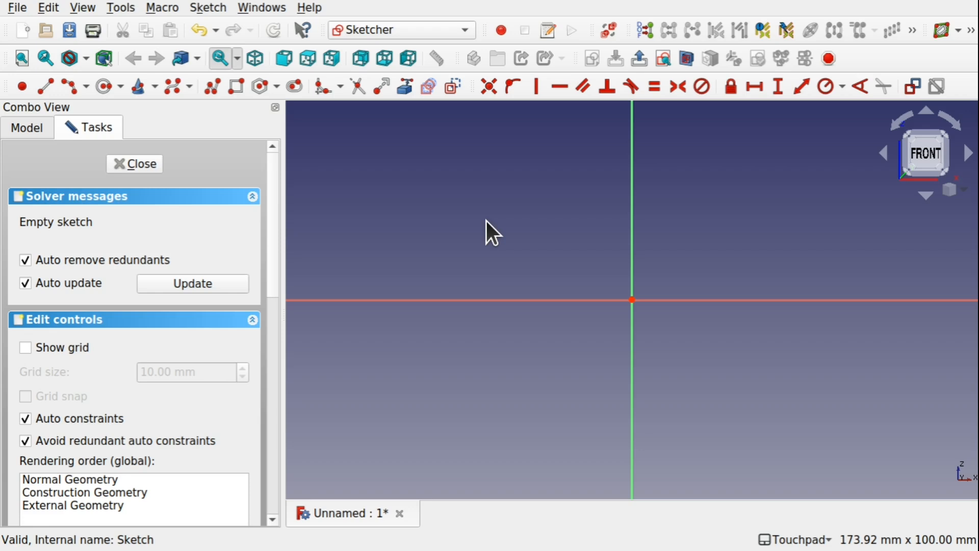
Sketch a rectangle about 33 mm wide and 26 mm high across the vertical axis, just above the horizontal axis.
{"action": "left_click", "coordinate": [237, 86]}
{"action": "left_click", "coordinate": [561, 184]}
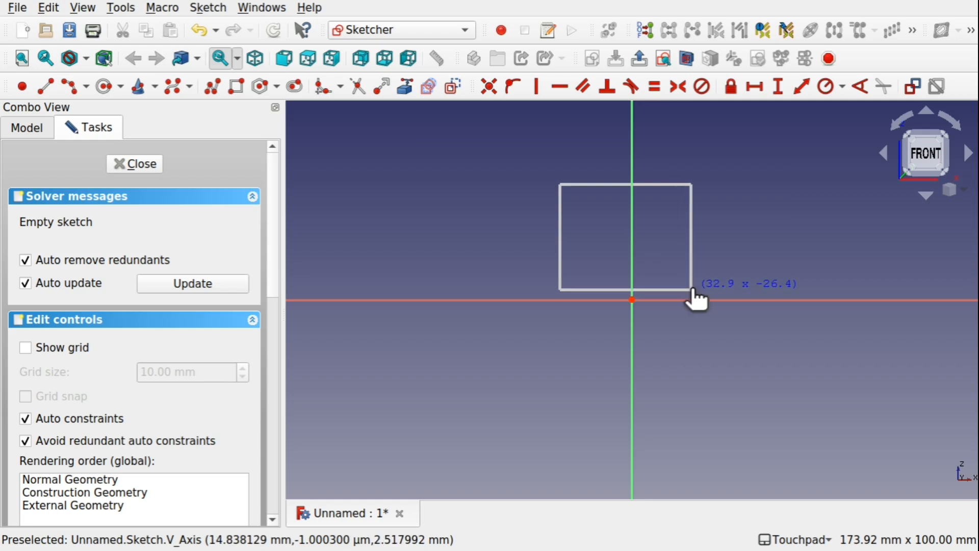
{"action": "left_click", "coordinate": [692, 290]}
{"action": "key", "text": "Escape"}
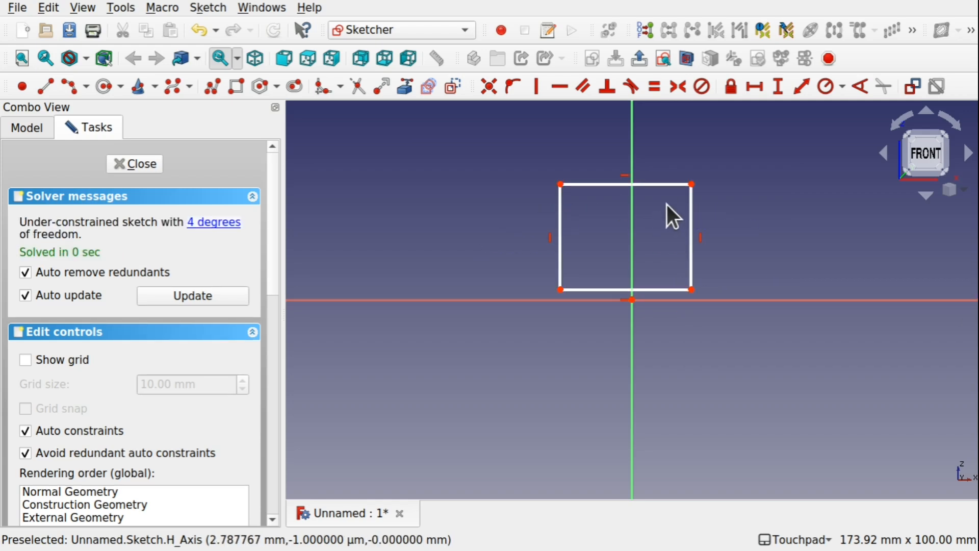
Constrain the rectangle's top edge to a horizontal length of 80 mm and its right edge to a vertical length of 60 mm.
{"action": "left_click", "coordinate": [622, 187]}
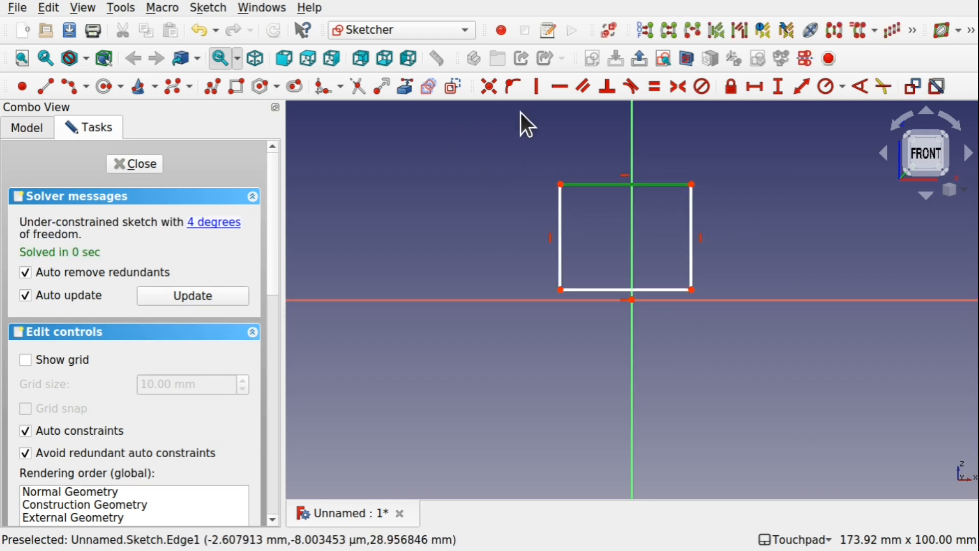
{"action": "left_click", "coordinate": [755, 87]}
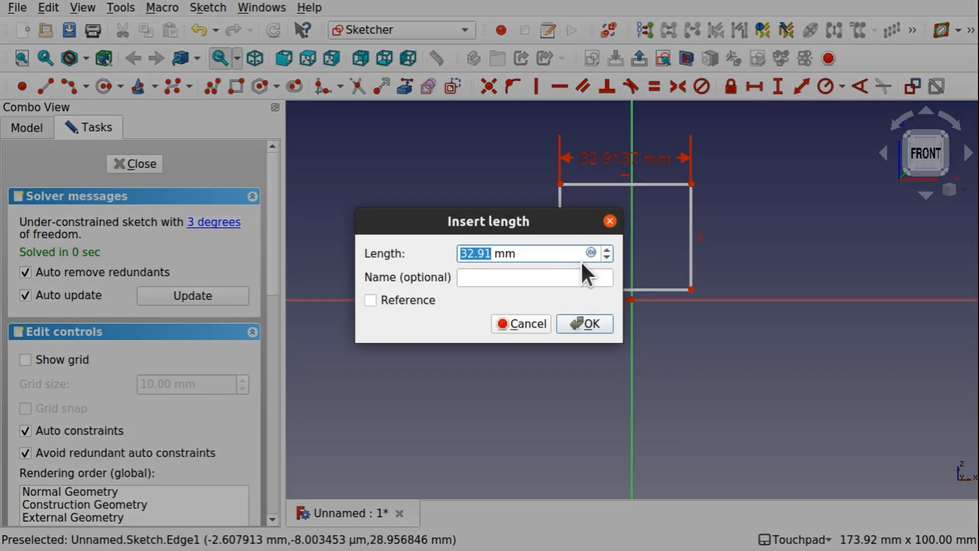
{"action": "type", "text": "80"}
{"action": "key", "text": "Return"}
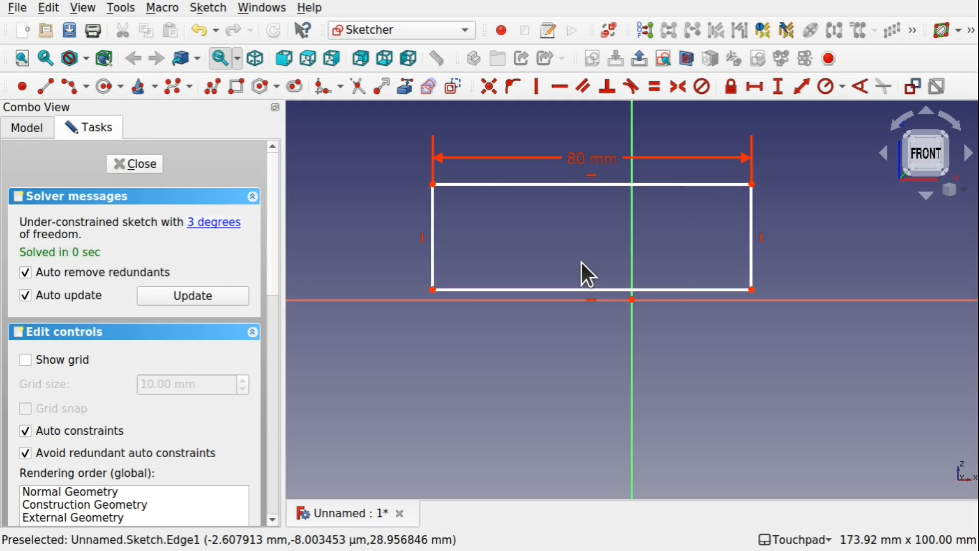
{"action": "left_click", "coordinate": [749, 259]}
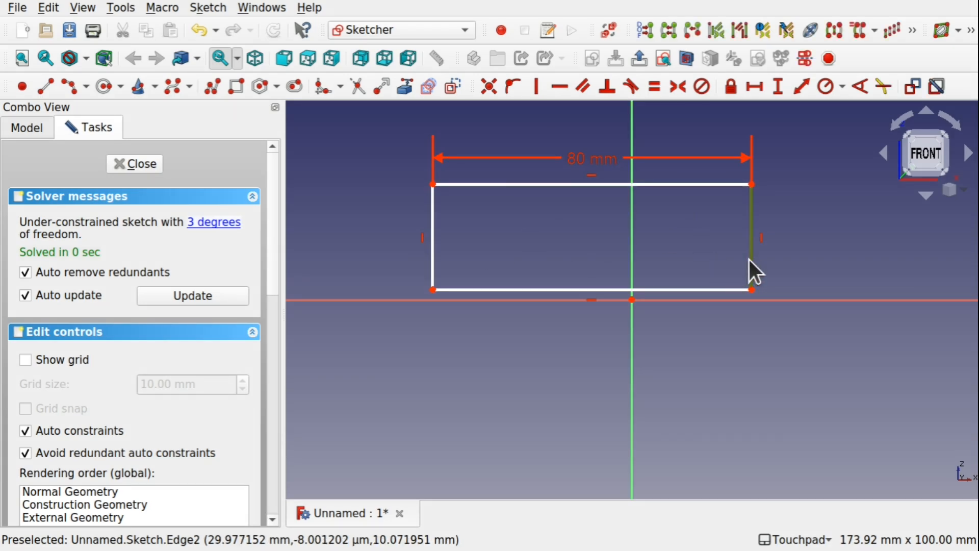
{"action": "left_click", "coordinate": [775, 90]}
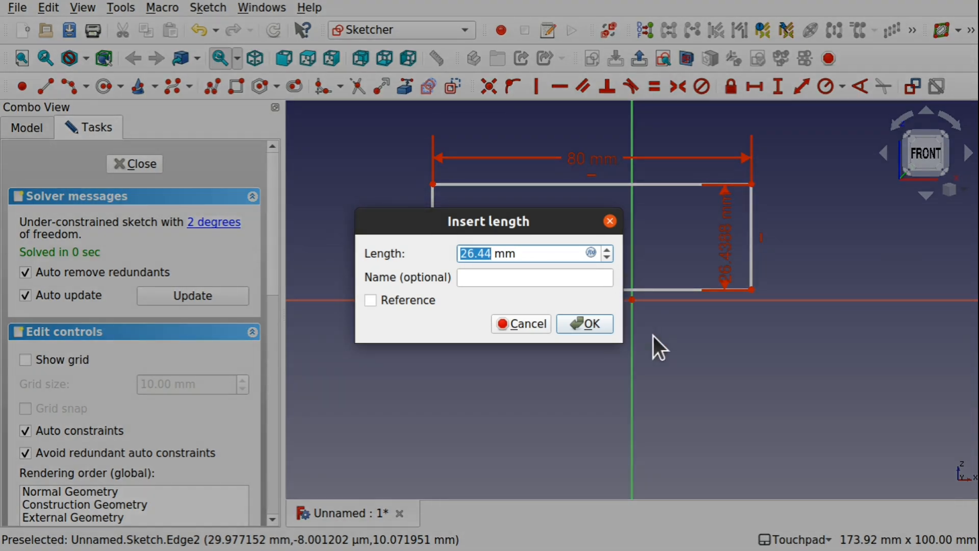
{"action": "type", "text": "60"}
{"action": "key", "text": "Return"}
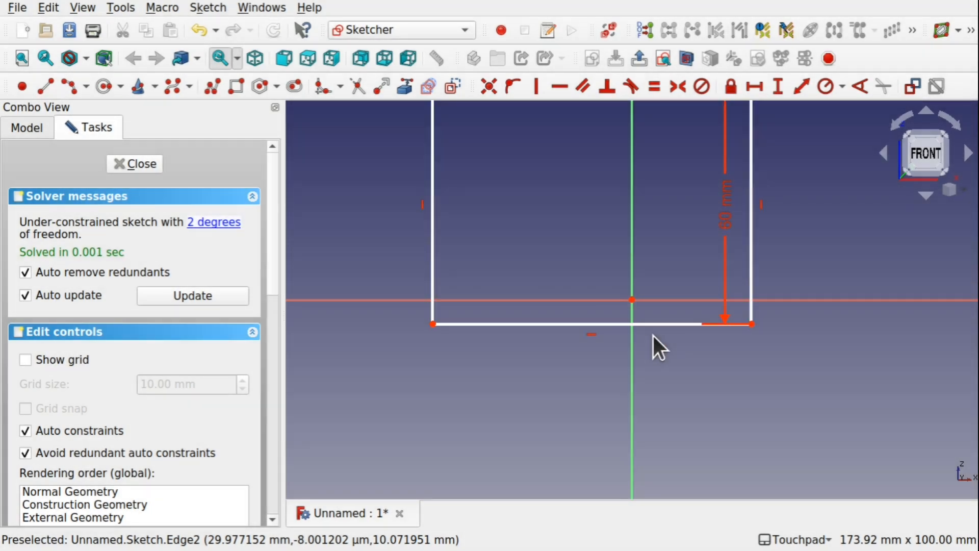
Set the rectangle's height constraint to 100 mm.
{"action": "scroll", "coordinate": [634, 259], "scroll_direction": "down", "scroll_amount": 6}
{"action": "scroll", "coordinate": [635, 259], "scroll_direction": "up", "scroll_amount": 2}
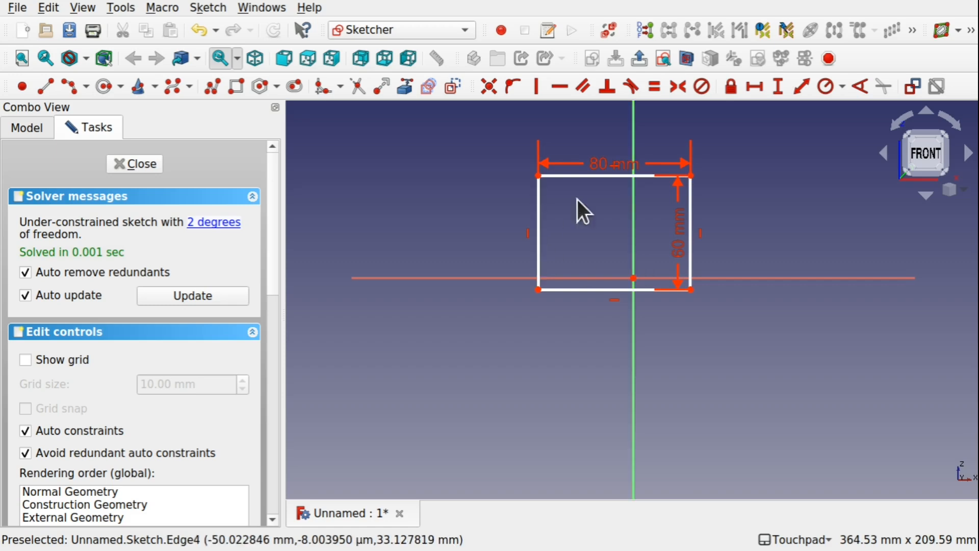
{"action": "double_click", "coordinate": [677, 242]}
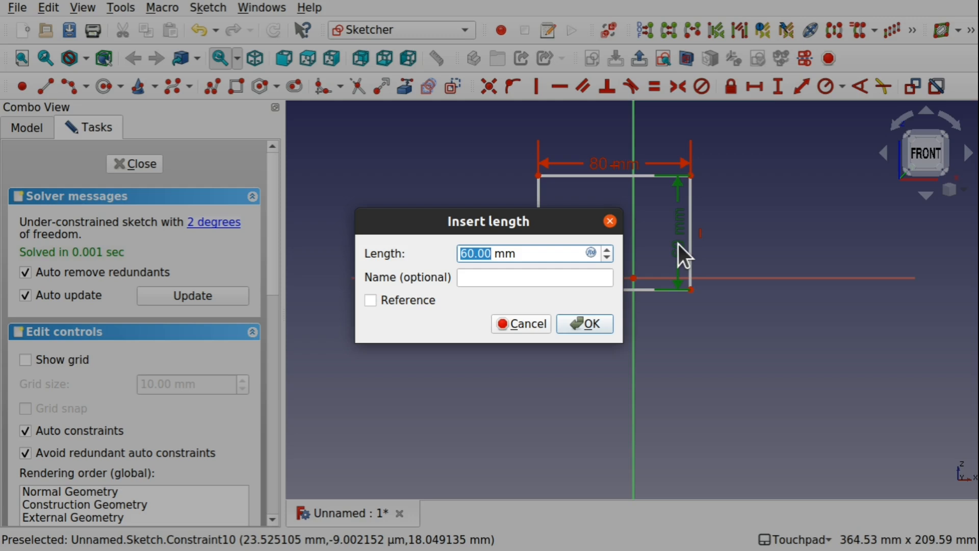
{"action": "type", "text": "100"}
{"action": "key", "text": "Return"}
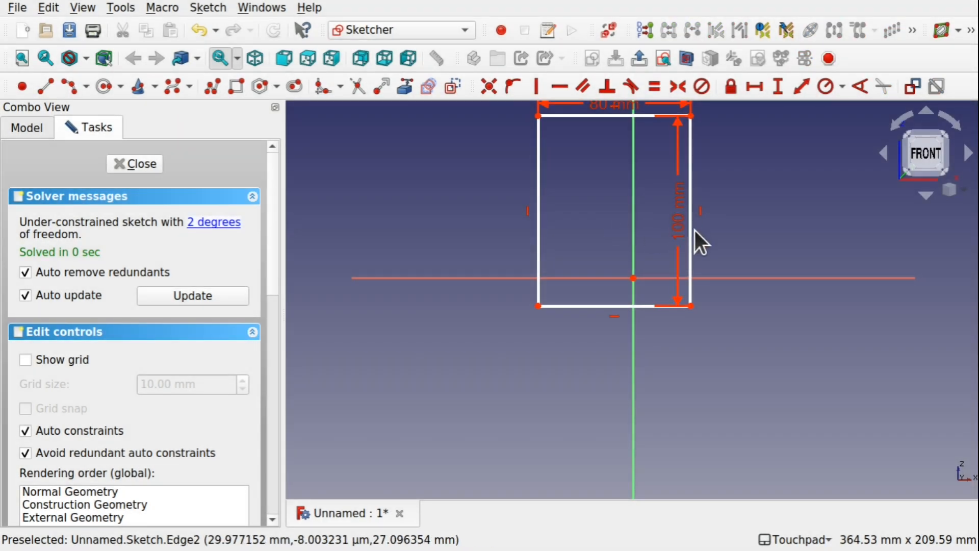
Move the rectangle by its top edge so that it is roughly centred on the vertical axis.
{"action": "scroll", "coordinate": [640, 213], "scroll_direction": "down", "scroll_amount": 2}
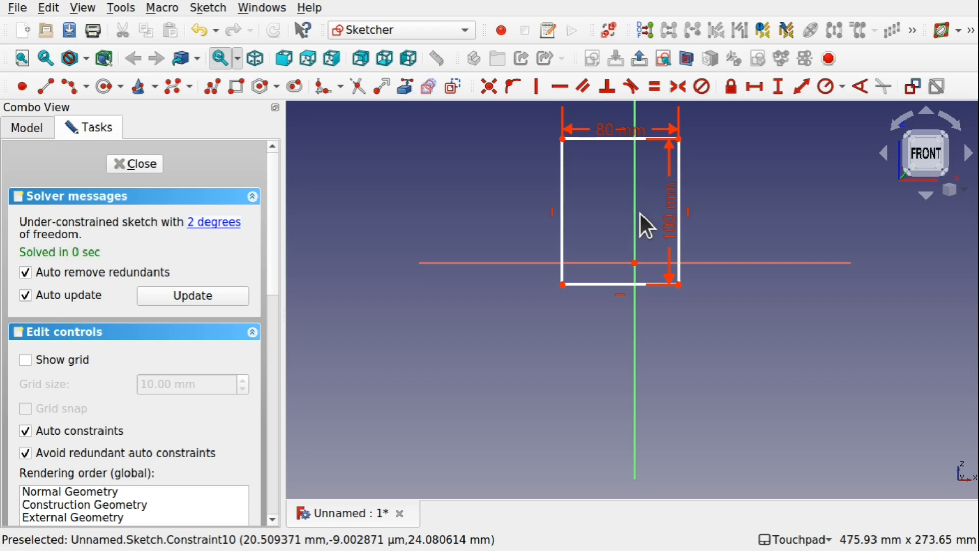
{"action": "mouse_move", "coordinate": [641, 213]}
{"action": "middle_mouse_down", "text": "shift"}
{"action": "mouse_move", "coordinate": [641, 278]}
{"action": "mouse_move", "coordinate": [596, 303]}
{"action": "middle_mouse_up", "text": "shift"}
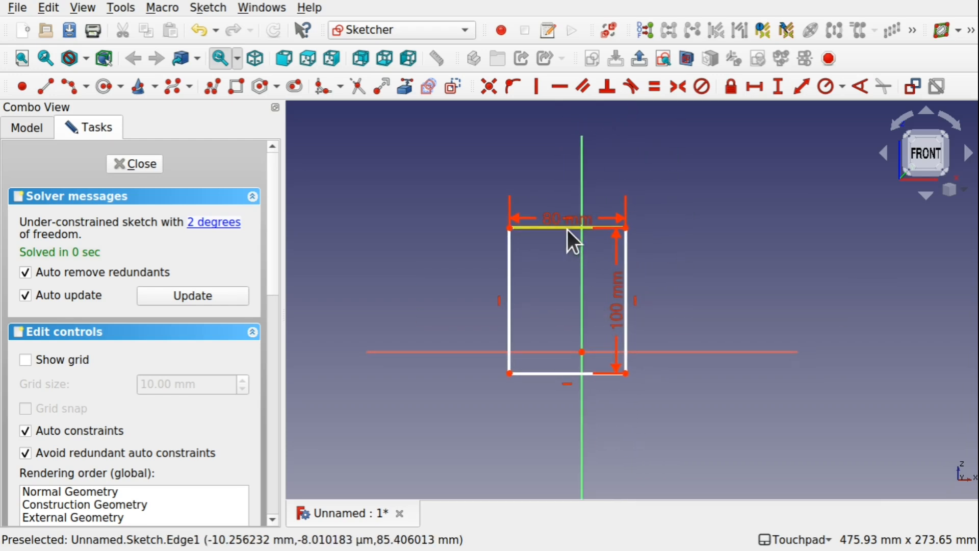
{"action": "mouse_move", "coordinate": [568, 230]}
{"action": "left_mouse_down"}
{"action": "mouse_move", "coordinate": [590, 235]}
{"action": "mouse_move", "coordinate": [582, 239]}
{"action": "left_mouse_up"}
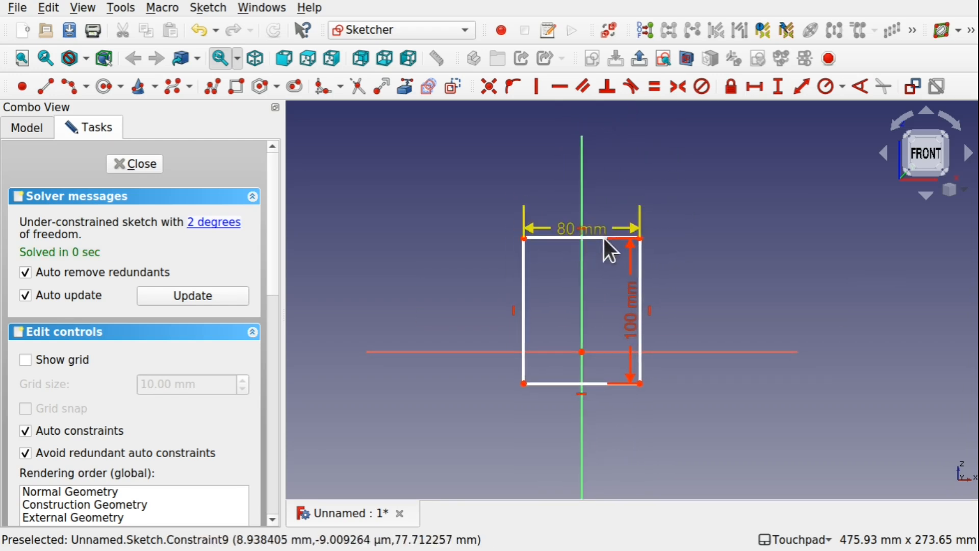
{"action": "left_click", "coordinate": [641, 239]}
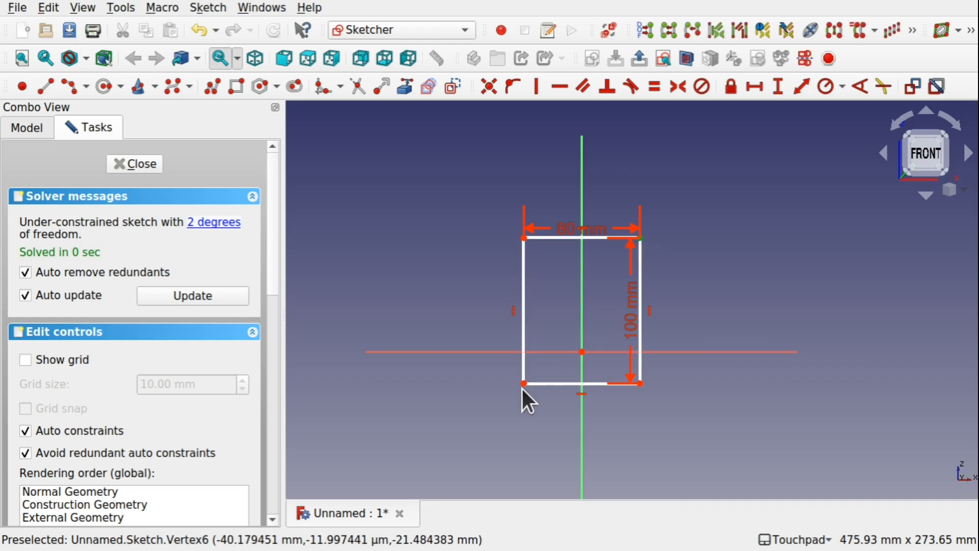
{"action": "left_click", "coordinate": [525, 383]}
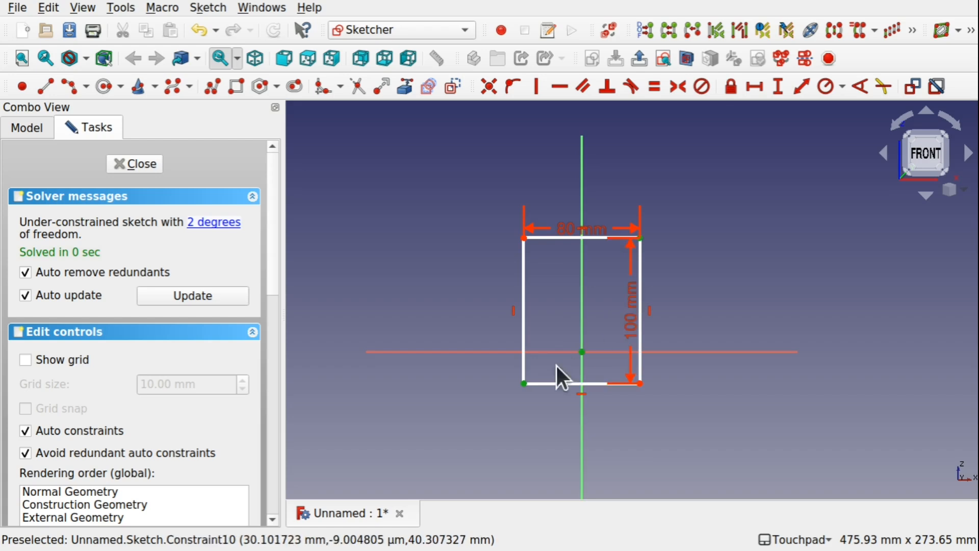
{"action": "left_click", "coordinate": [596, 292]}
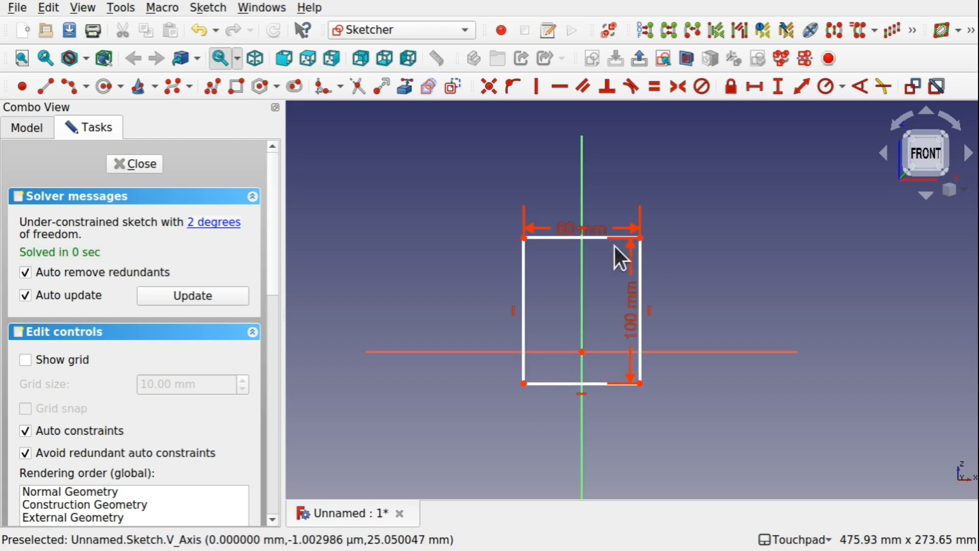
Constrain the rectangle's upper-right and lower-left corners to be symmetric about the sketch origin.
{"action": "left_click", "coordinate": [641, 239]}
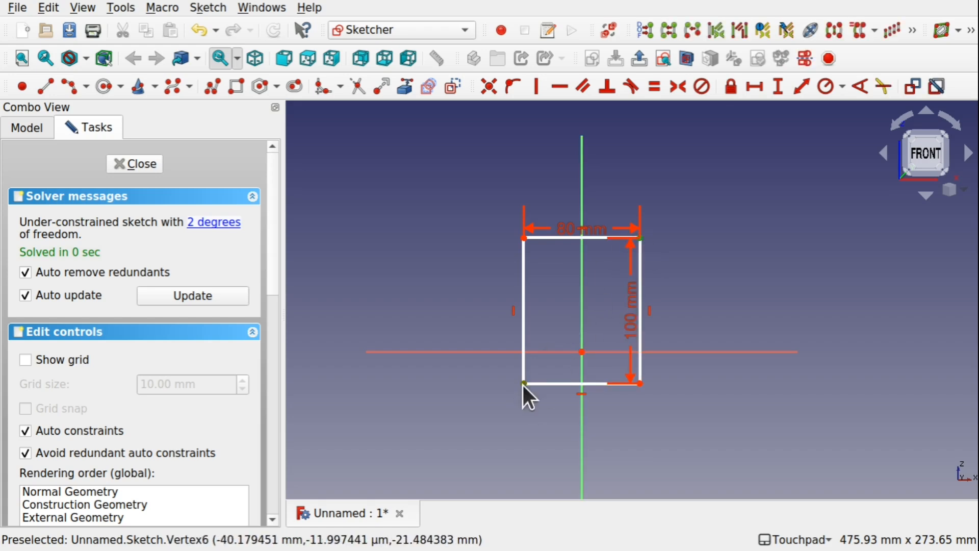
{"action": "left_click", "coordinate": [524, 383]}
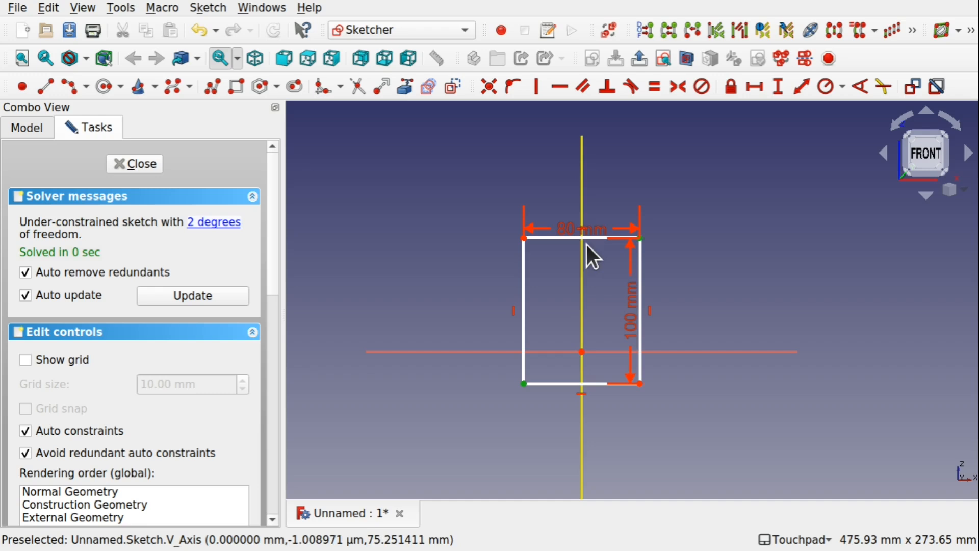
{"action": "left_click", "coordinate": [583, 352]}
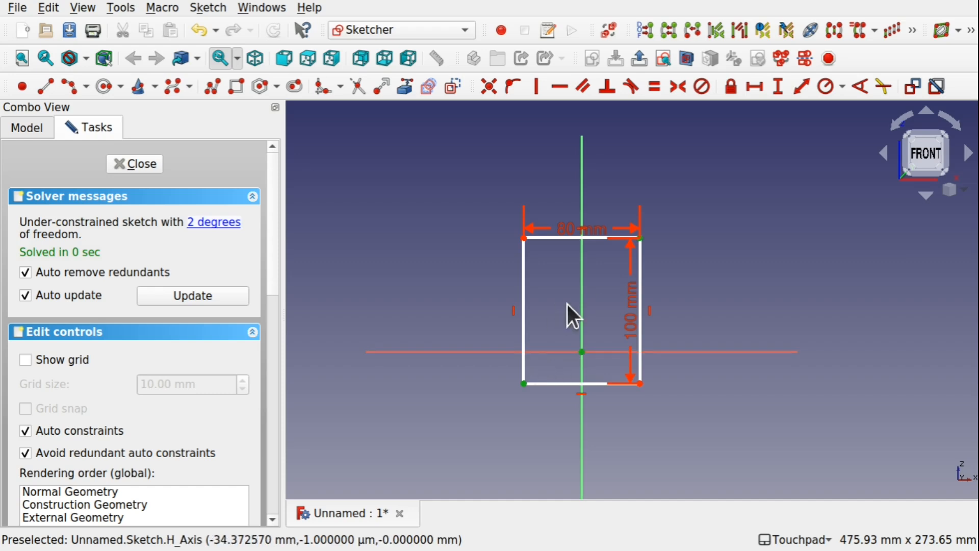
{"action": "left_click", "coordinate": [679, 88]}
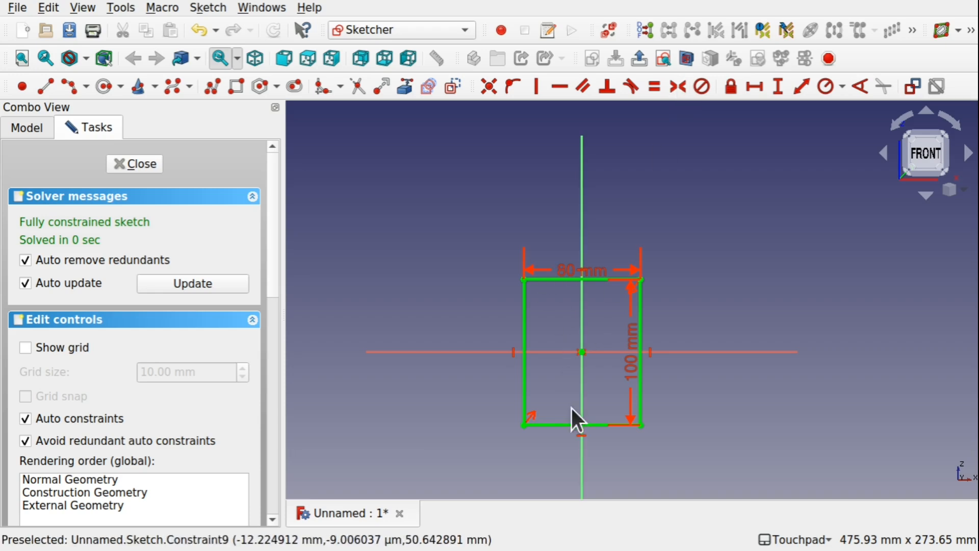
Draw a circle with a radius of about 112 mm, centred on the vertical axis about 143 mm below the origin.
{"action": "scroll", "coordinate": [576, 397], "scroll_direction": "down", "scroll_amount": 1}
{"action": "scroll", "coordinate": [577, 397], "scroll_direction": "up", "scroll_amount": 3}
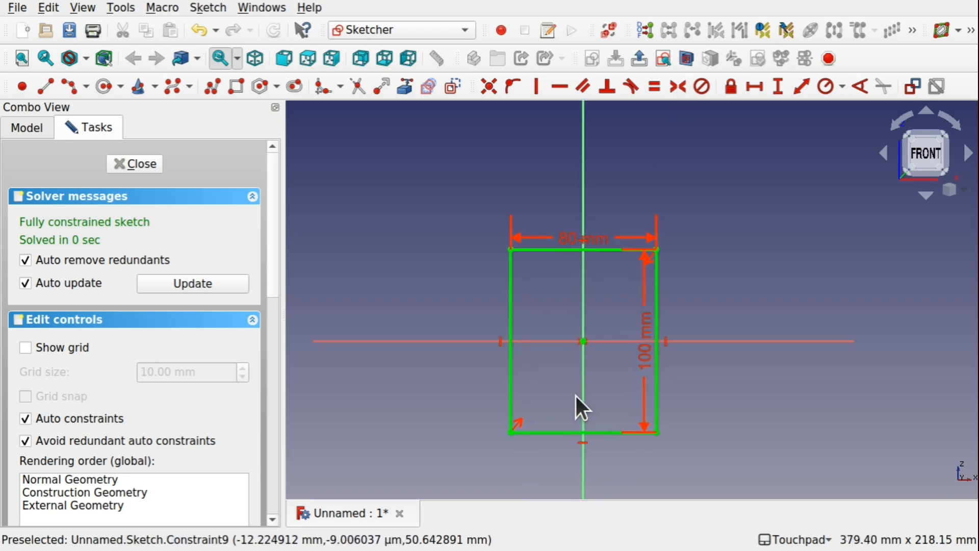
{"action": "mouse_move", "coordinate": [575, 393]}
{"action": "middle_mouse_down", "text": "shift"}
{"action": "mouse_move", "coordinate": [551, 315]}
{"action": "mouse_move", "coordinate": [545, 321]}
{"action": "middle_mouse_up", "text": "shift"}
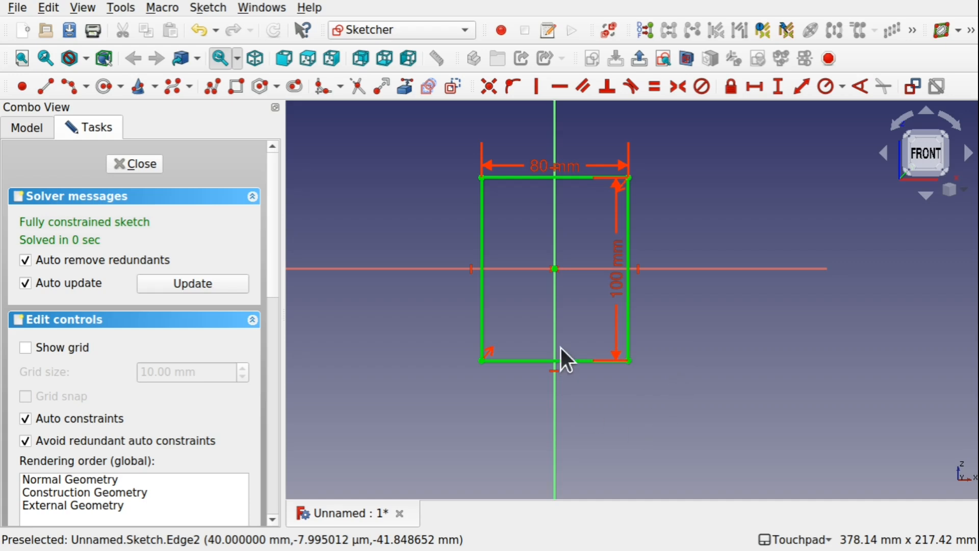
{"action": "scroll", "coordinate": [561, 348], "scroll_direction": "down", "scroll_amount": 5}
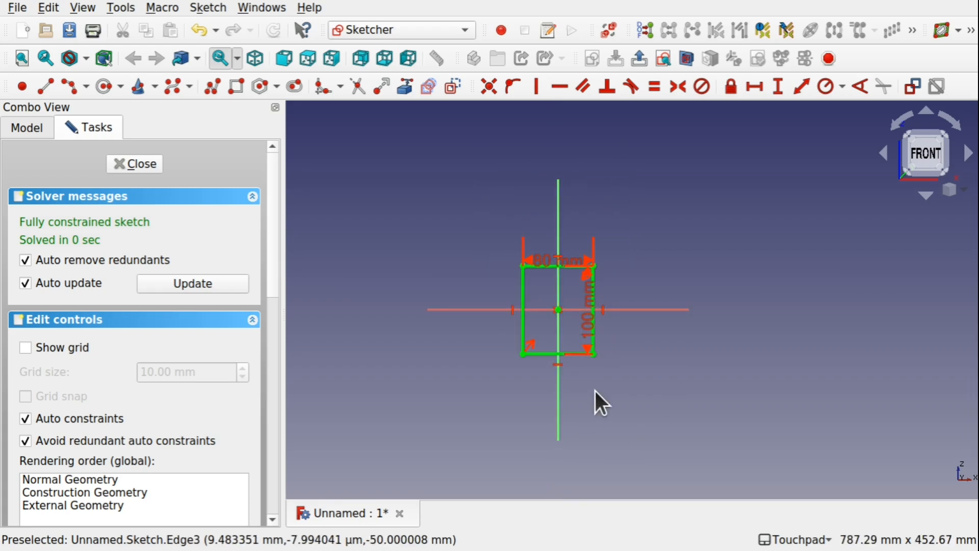
{"action": "middle_click_drag", "start_coordinate": [595, 391], "coordinate": [603, 330], "text": "shift"}
{"action": "scroll", "coordinate": [561, 289], "scroll_direction": "up", "scroll_amount": 1}
{"action": "scroll", "coordinate": [562, 289], "scroll_direction": "up", "scroll_amount": 6}
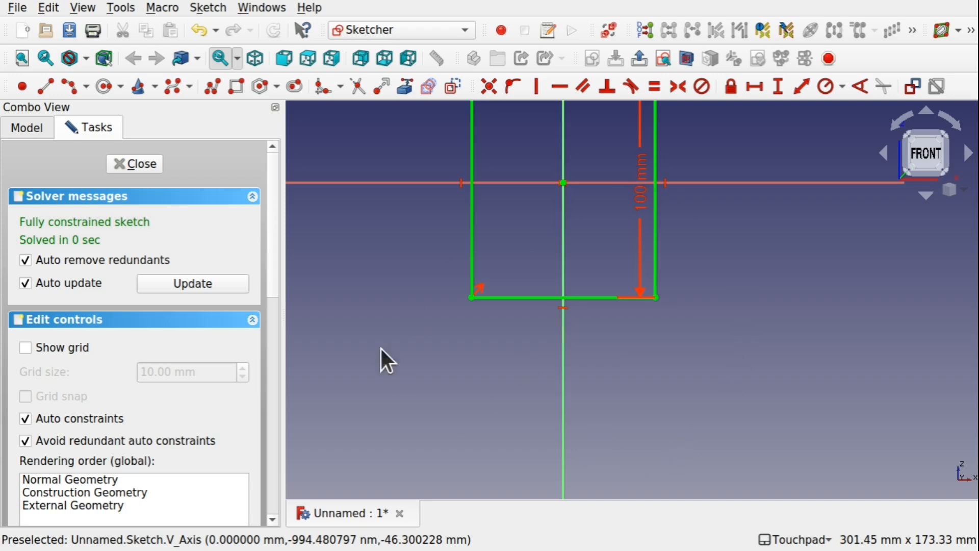
{"action": "left_click", "coordinate": [104, 87]}
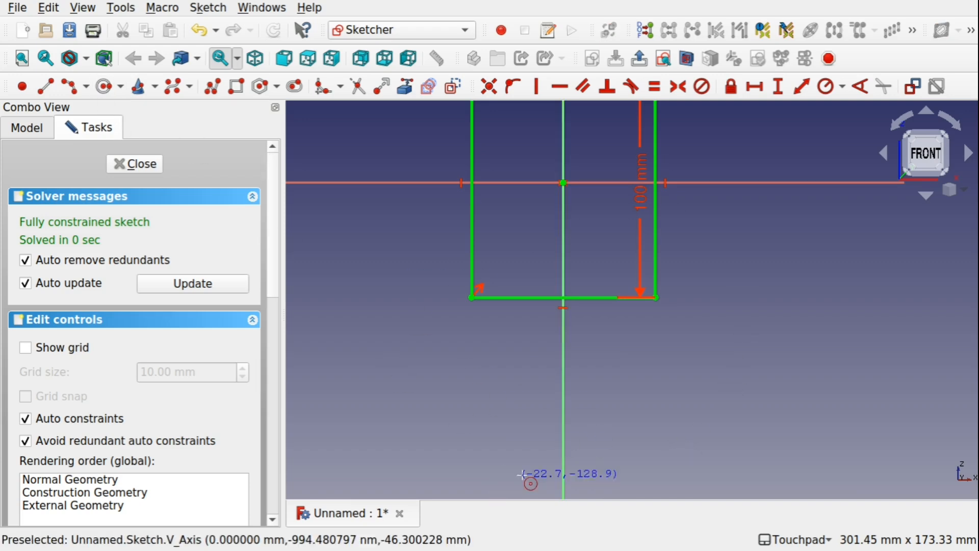
{"action": "scroll", "coordinate": [577, 433], "scroll_direction": "down", "scroll_amount": 5}
{"action": "mouse_move", "coordinate": [577, 433]}
{"action": "middle_mouse_down", "text": "shift"}
{"action": "mouse_move", "coordinate": [564, 361]}
{"action": "mouse_move", "coordinate": [552, 349]}
{"action": "middle_mouse_up", "text": "shift"}
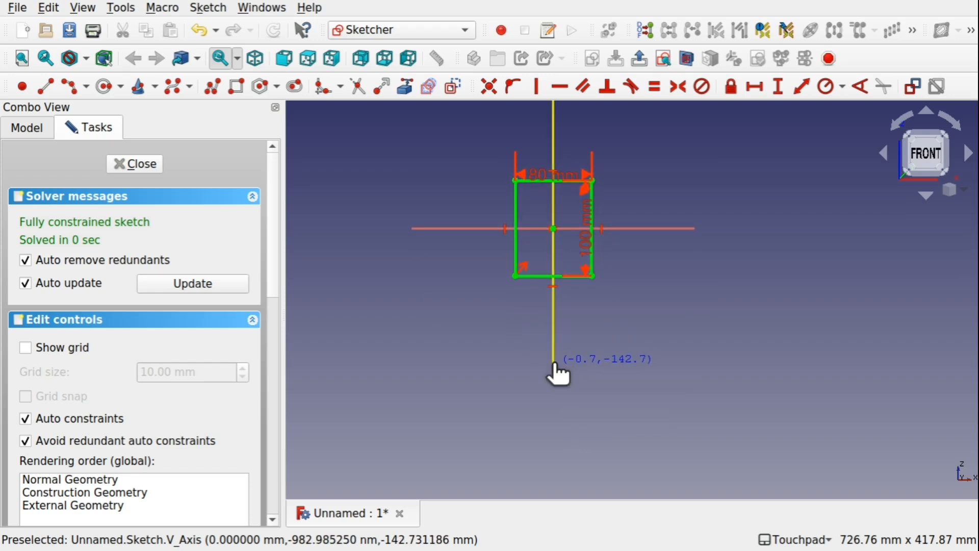
{"action": "left_click", "coordinate": [554, 367]}
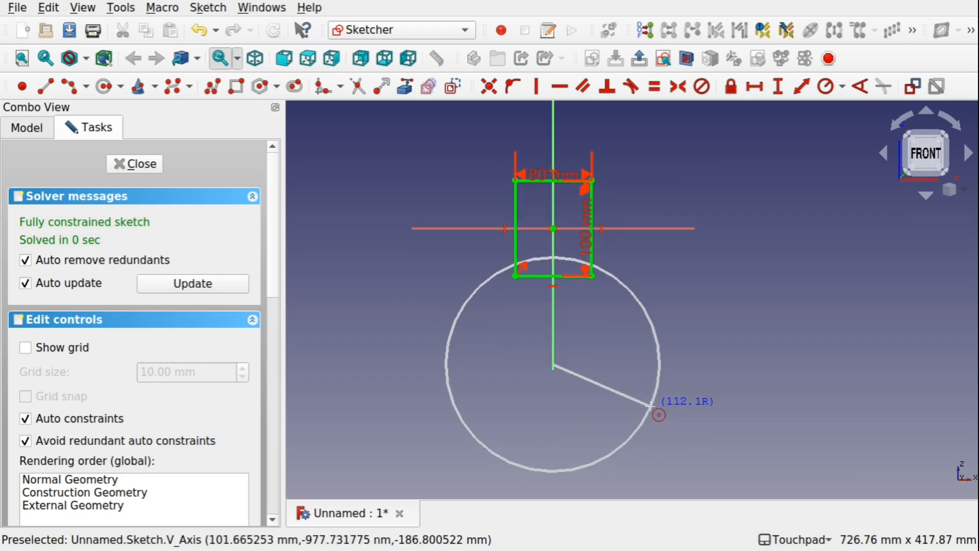
{"action": "left_click", "coordinate": [654, 410]}
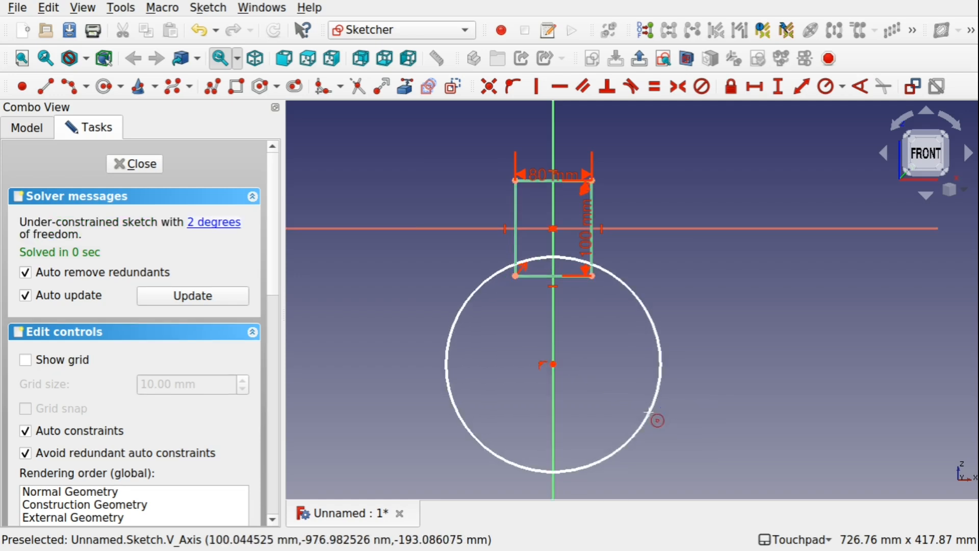
{"action": "scroll", "coordinate": [566, 293], "scroll_direction": "up", "scroll_amount": 7}
{"action": "scroll", "coordinate": [566, 293], "scroll_direction": "down", "scroll_amount": 4}
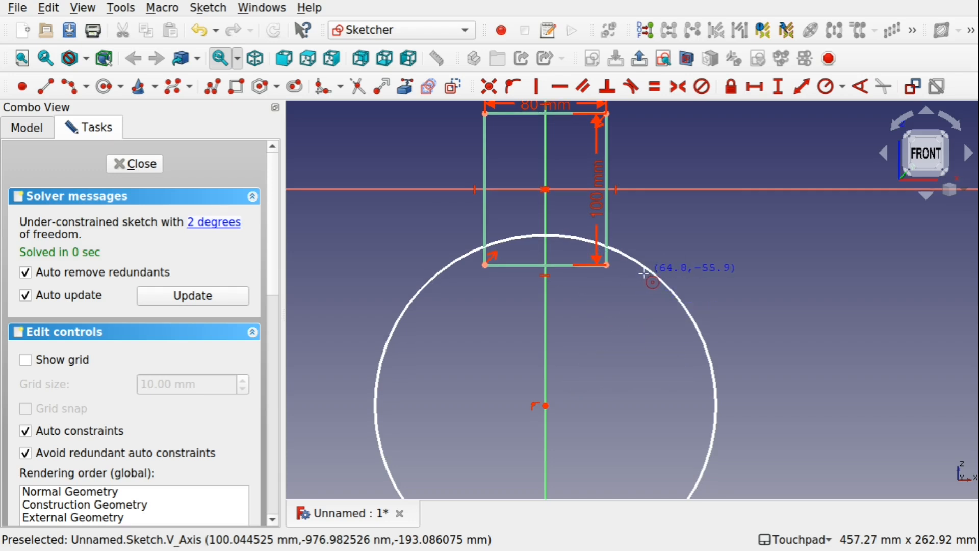
{"action": "key", "text": "Escape"}
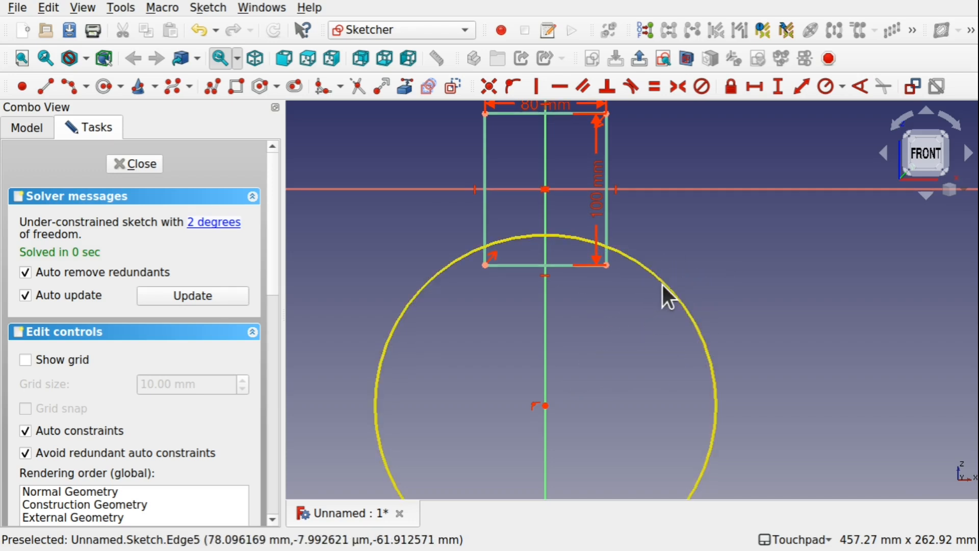
Shrink the circle slightly so its arc still crosses the rectangle's lower part, and move the 100 mm dimension outside the rectangle's right edge.
{"action": "left_click_drag", "start_coordinate": [666, 284], "coordinate": [656, 287]}
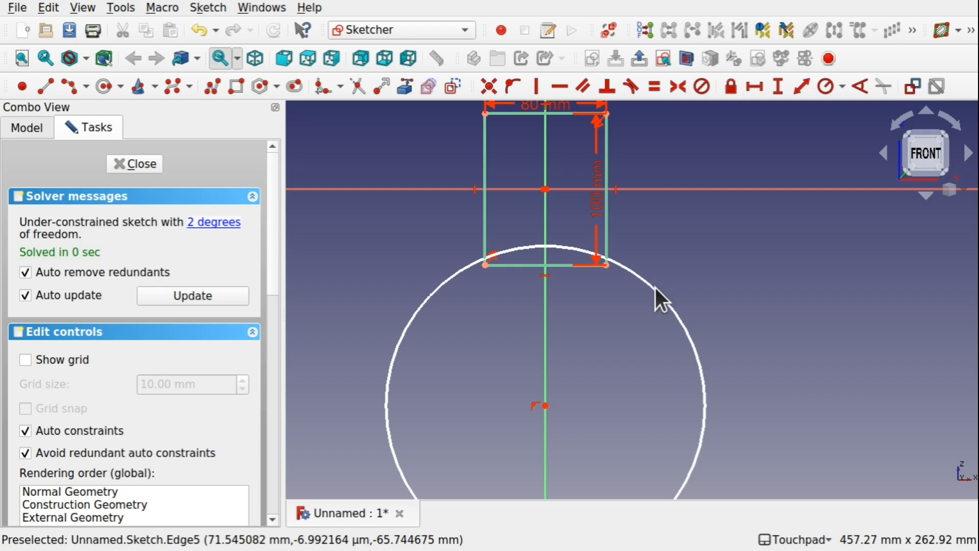
{"action": "left_click_drag", "start_coordinate": [600, 207], "coordinate": [640, 209]}
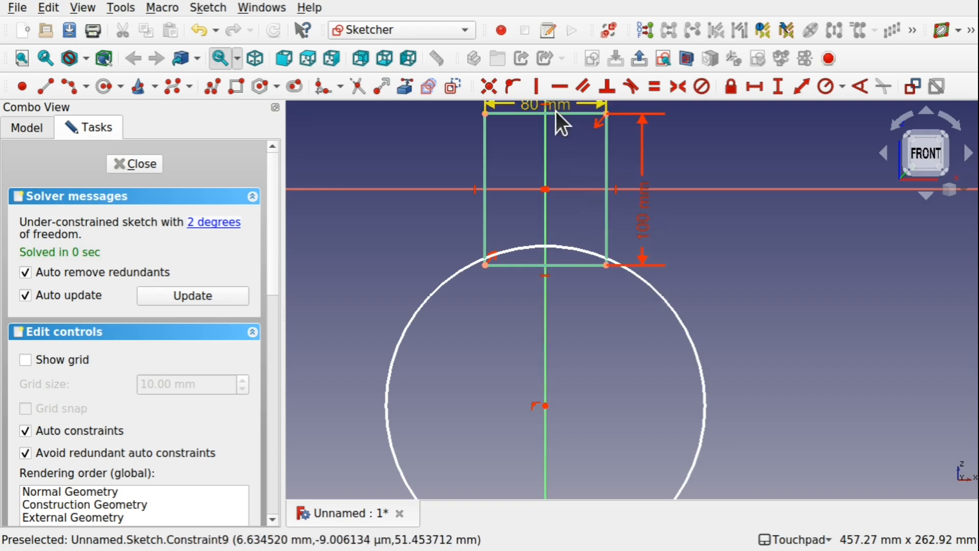
Constrain the rectangle's lower-right corner to lie on the large circle with a point-on-object constraint.
{"action": "left_click", "coordinate": [647, 283]}
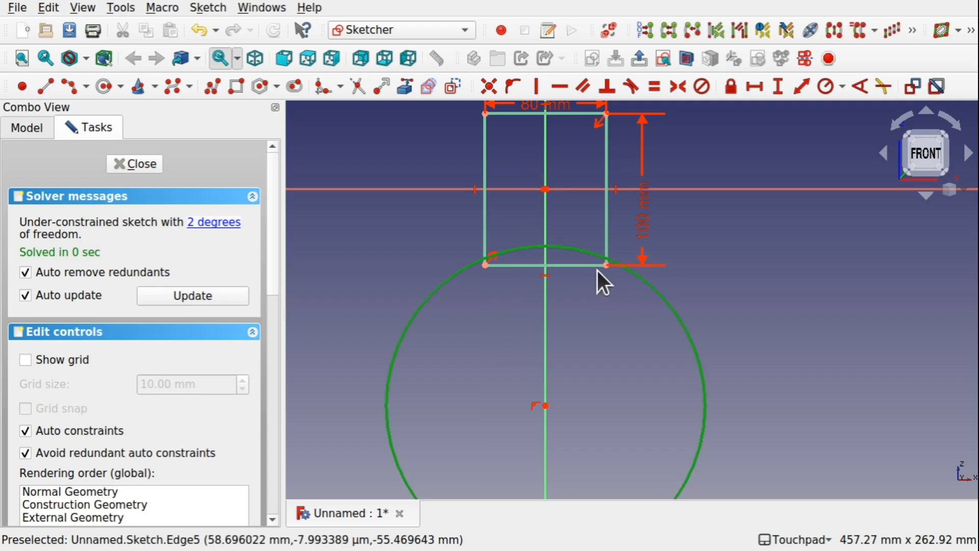
{"action": "scroll", "coordinate": [606, 267], "scroll_direction": "up", "scroll_amount": 4}
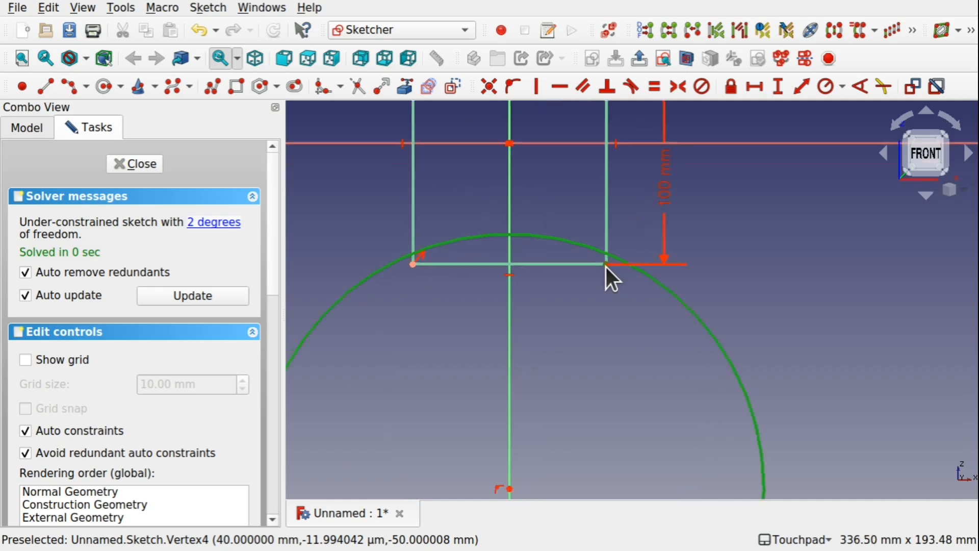
{"action": "left_click", "coordinate": [606, 266]}
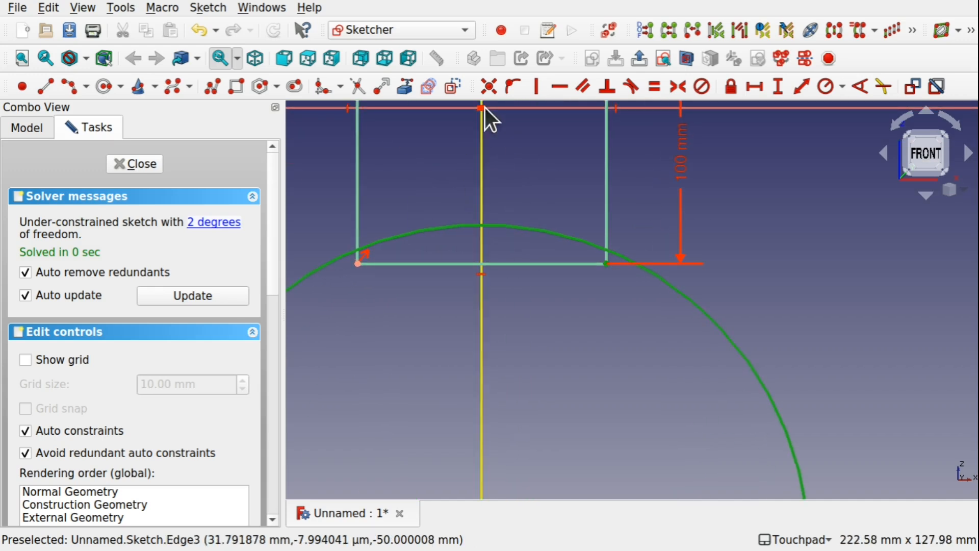
{"action": "left_click", "coordinate": [512, 88]}
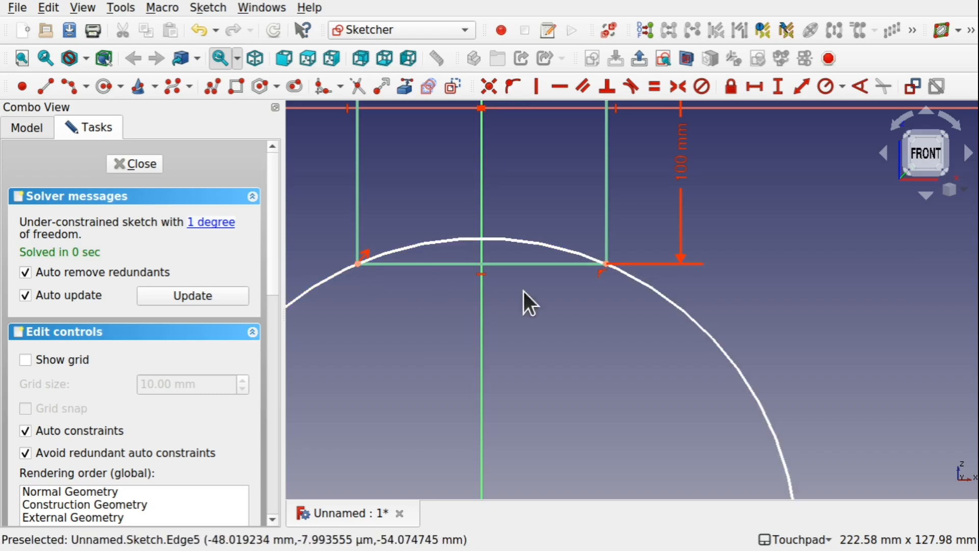
Constrain the large circle's diameter to 200 mm and place the dimension outside the circle's upper-left side.
{"action": "scroll", "coordinate": [569, 313], "scroll_direction": "down", "scroll_amount": 5}
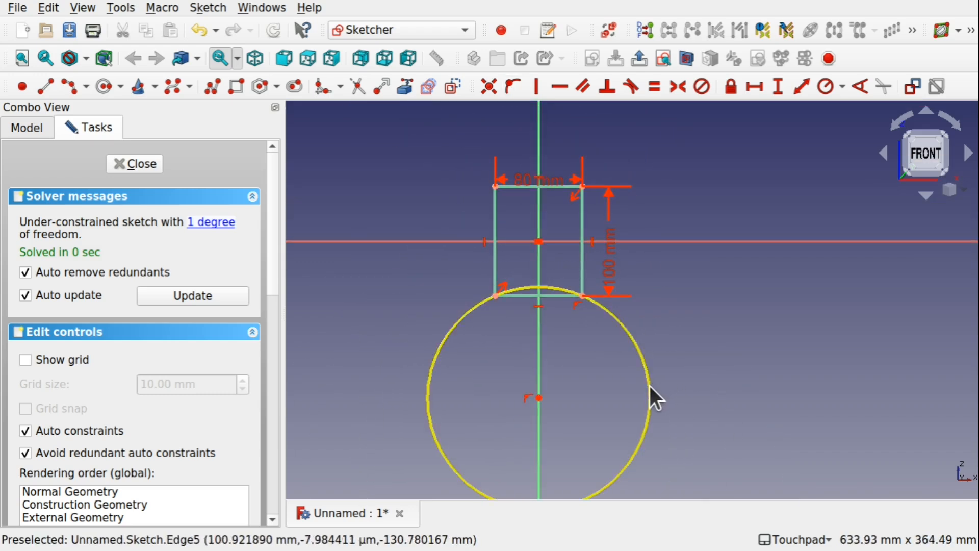
{"action": "mouse_move", "coordinate": [649, 384]}
{"action": "left_mouse_down"}
{"action": "mouse_move", "coordinate": [601, 341]}
{"action": "mouse_move", "coordinate": [684, 386]}
{"action": "mouse_move", "coordinate": [601, 317]}
{"action": "mouse_move", "coordinate": [636, 337]}
{"action": "left_mouse_up"}
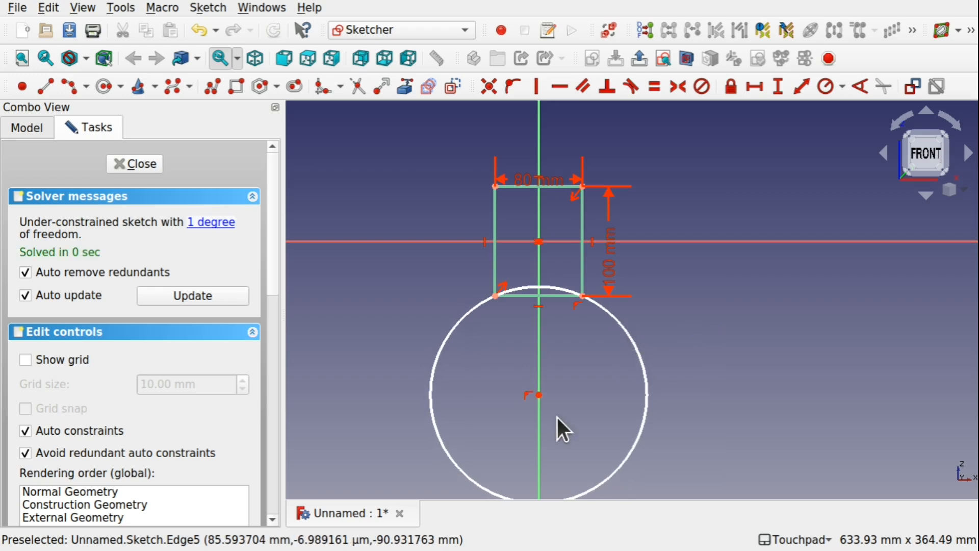
{"action": "left_click", "coordinate": [641, 362]}
{"action": "left_click", "coordinate": [842, 86]}
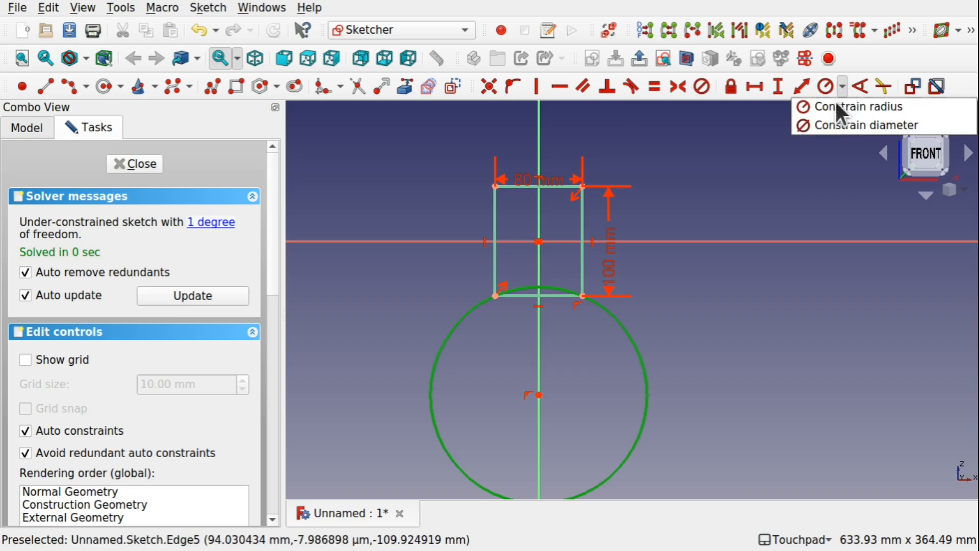
{"action": "left_click", "coordinate": [835, 121]}
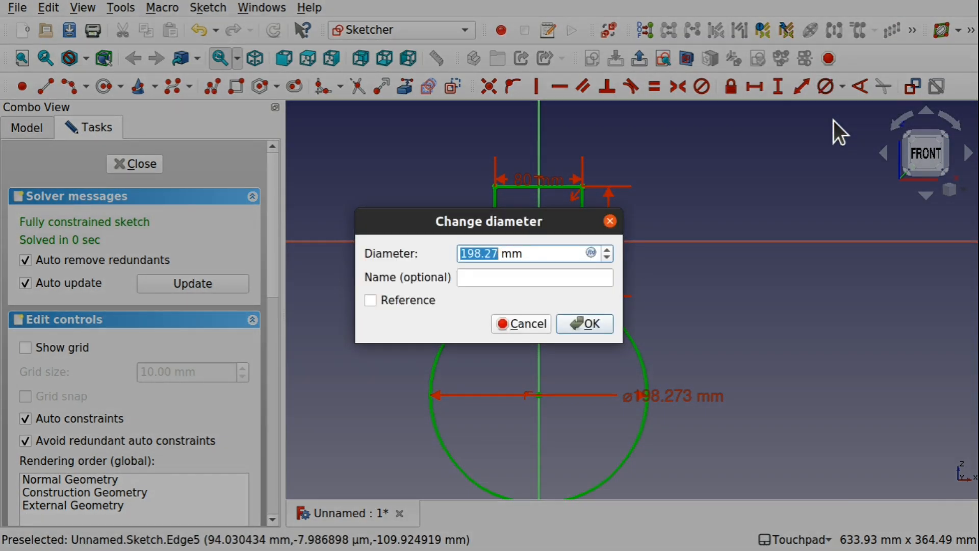
{"action": "type", "text": "200"}
{"action": "key", "text": "Return"}
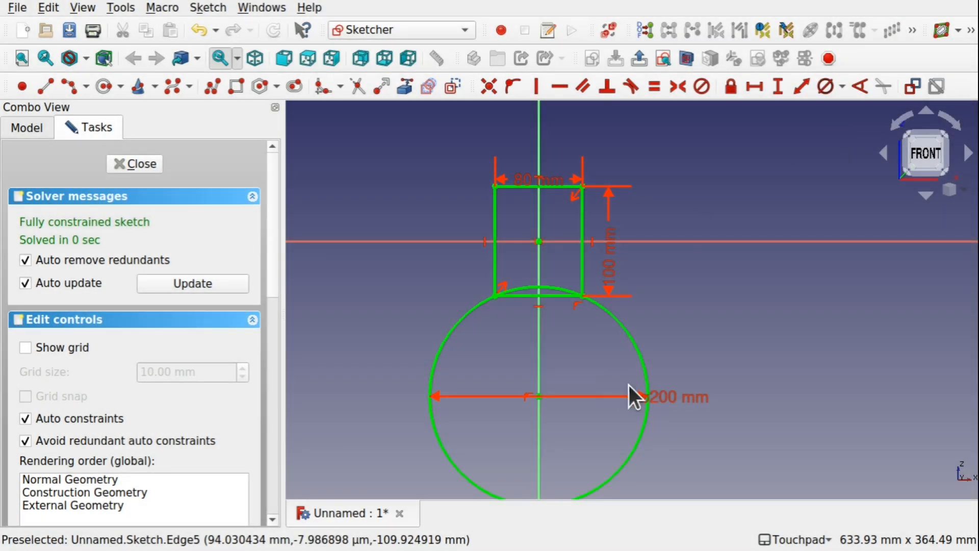
{"action": "left_click_drag", "start_coordinate": [671, 396], "coordinate": [404, 265]}
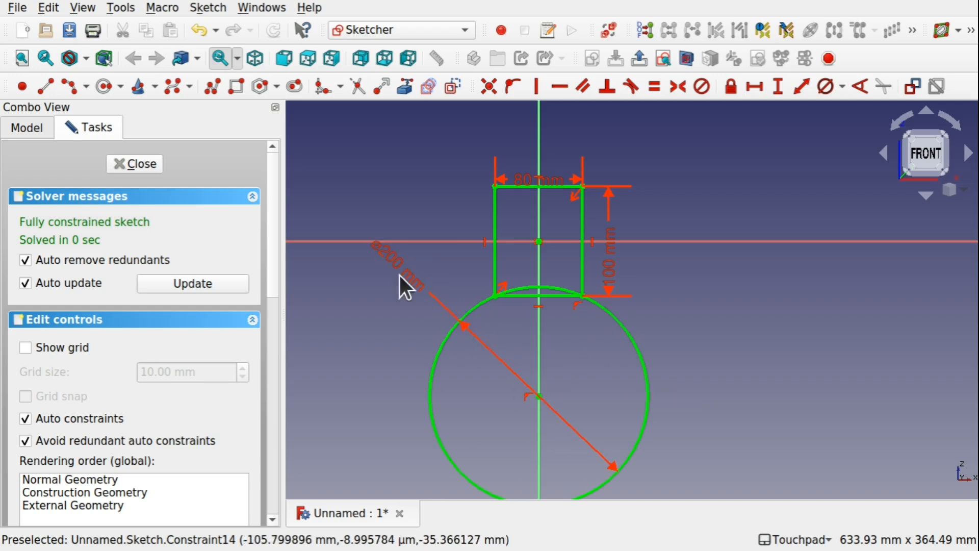
{"action": "left_click_drag", "start_coordinate": [400, 271], "coordinate": [385, 346]}
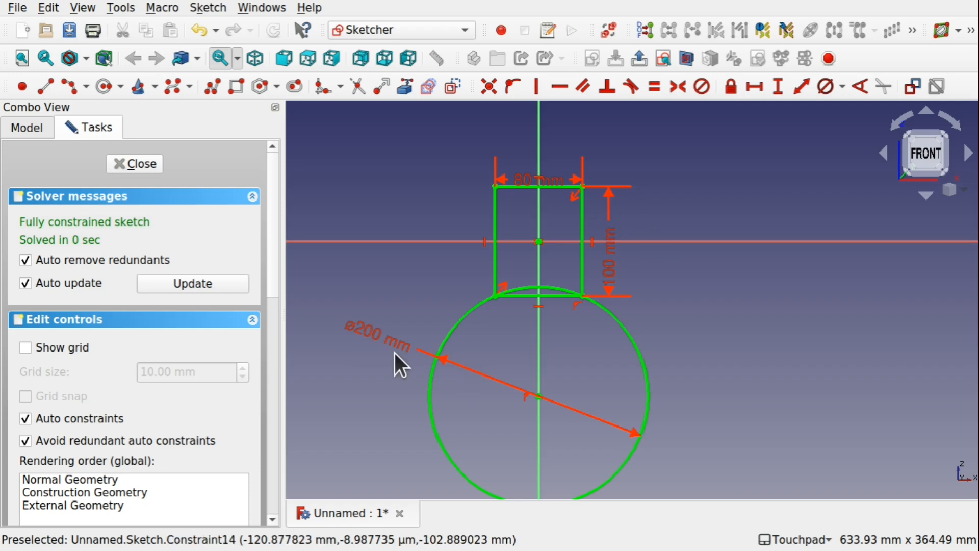
Replace the large circle's diameter dimension with a 100 mm radius constraint placed outside its upper-right side.
{"action": "left_click", "coordinate": [384, 332]}
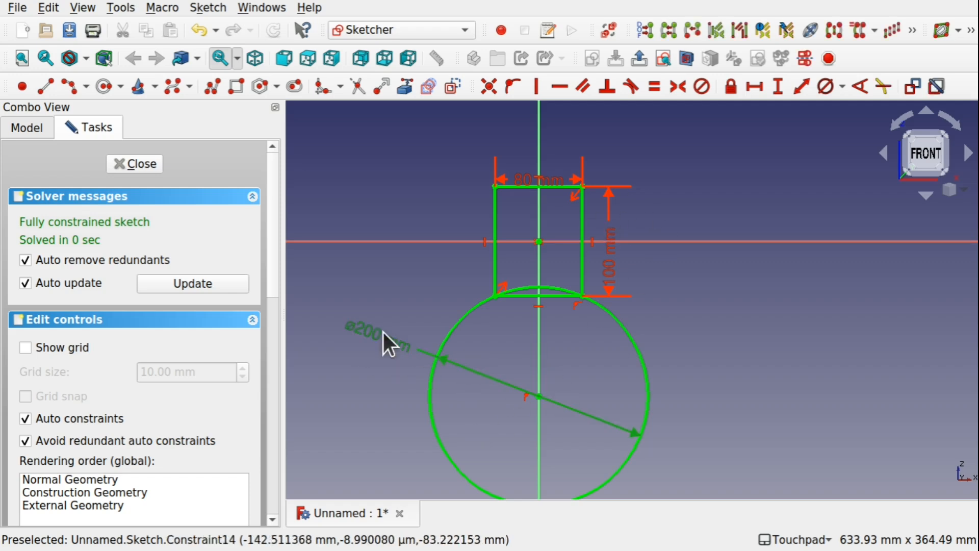
{"action": "key", "text": "Delete"}
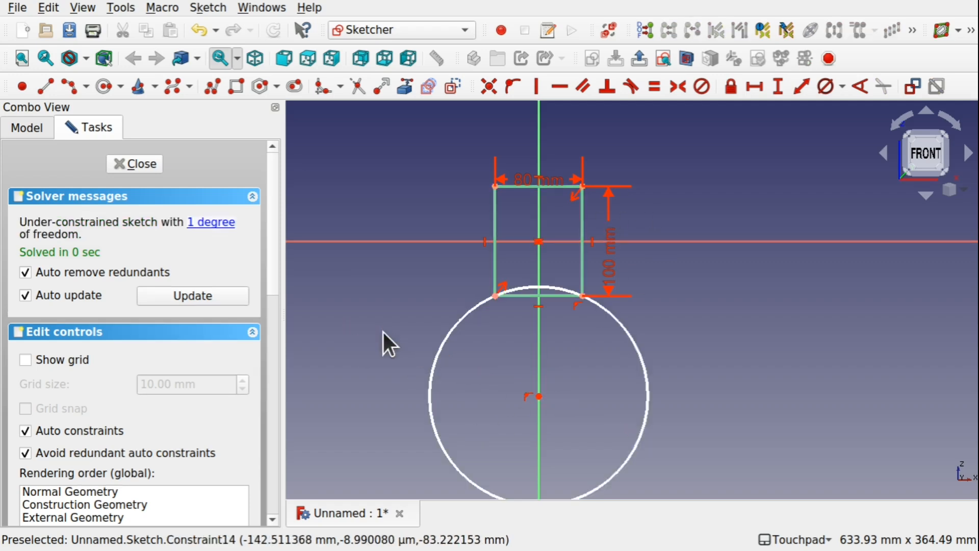
{"action": "left_click", "coordinate": [647, 349]}
{"action": "left_click", "coordinate": [844, 87]}
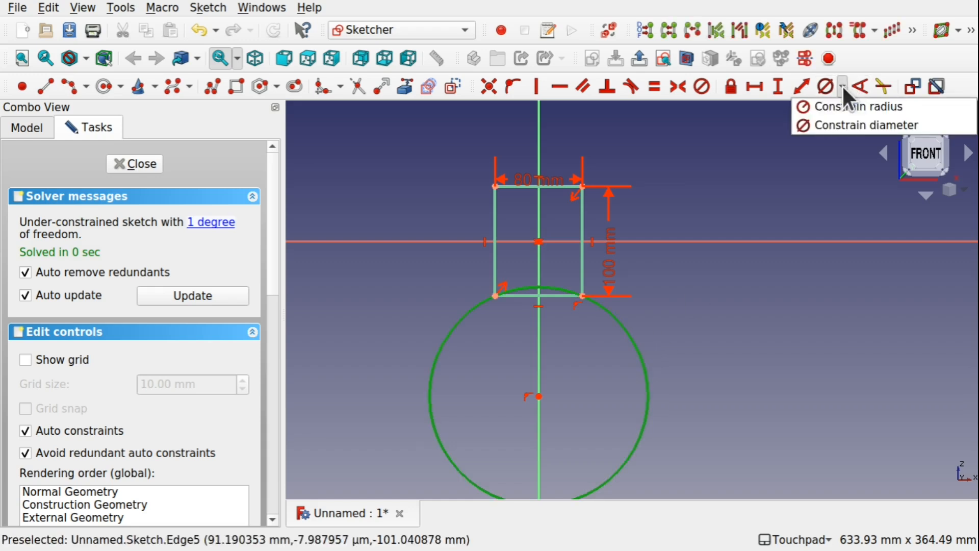
{"action": "left_click", "coordinate": [846, 102]}
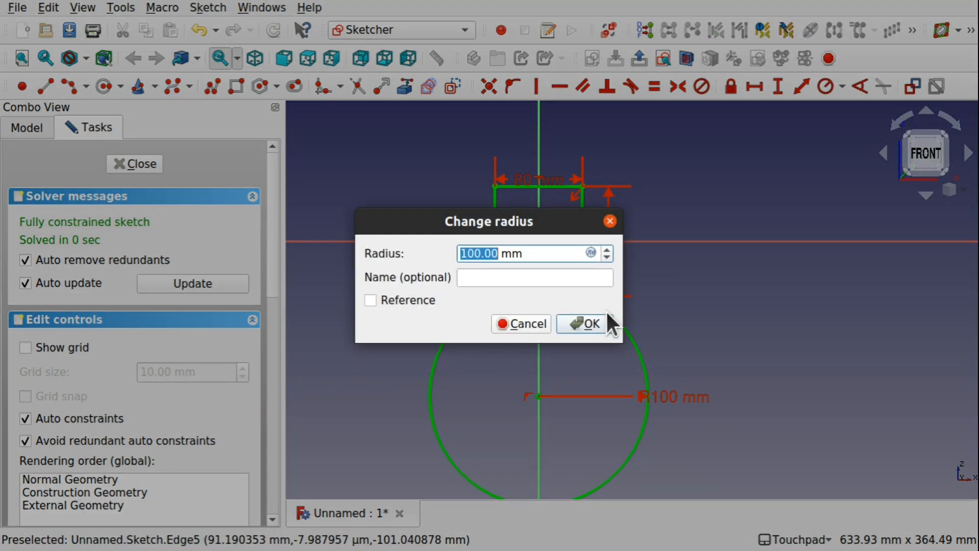
{"action": "left_click", "coordinate": [605, 317]}
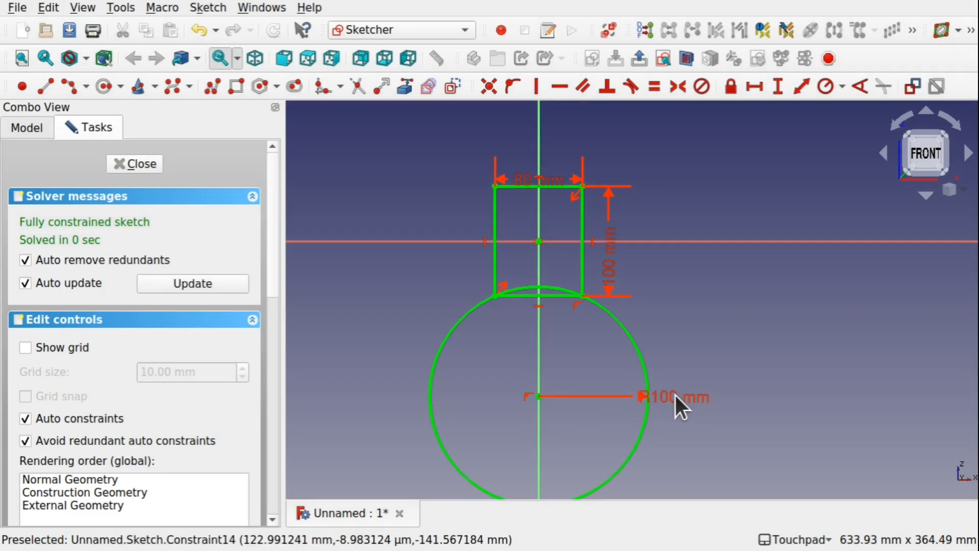
{"action": "left_click_drag", "start_coordinate": [676, 396], "coordinate": [711, 315]}
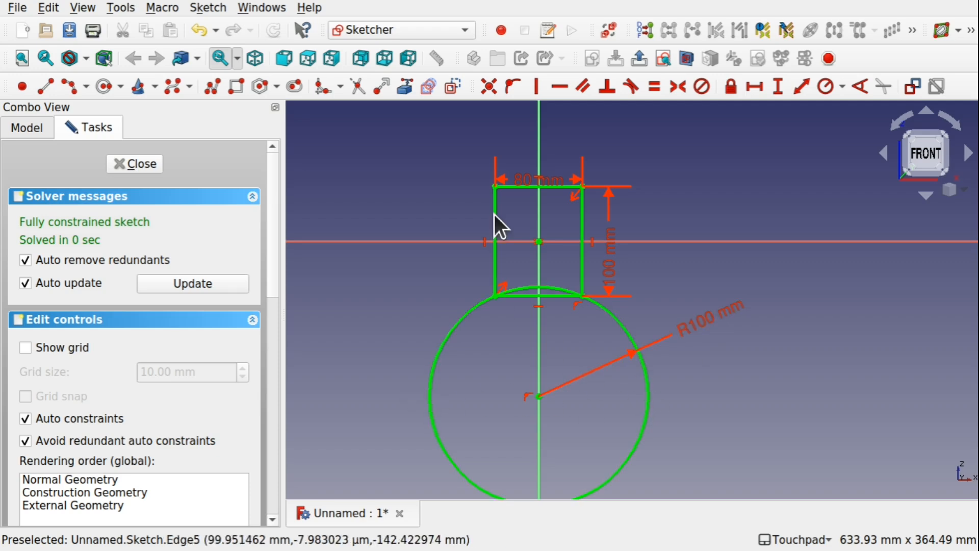
Draw two horizontal lines across the large circle, from its left edge to its centre and from the centre to its right edge.
{"action": "left_click", "coordinate": [47, 87]}
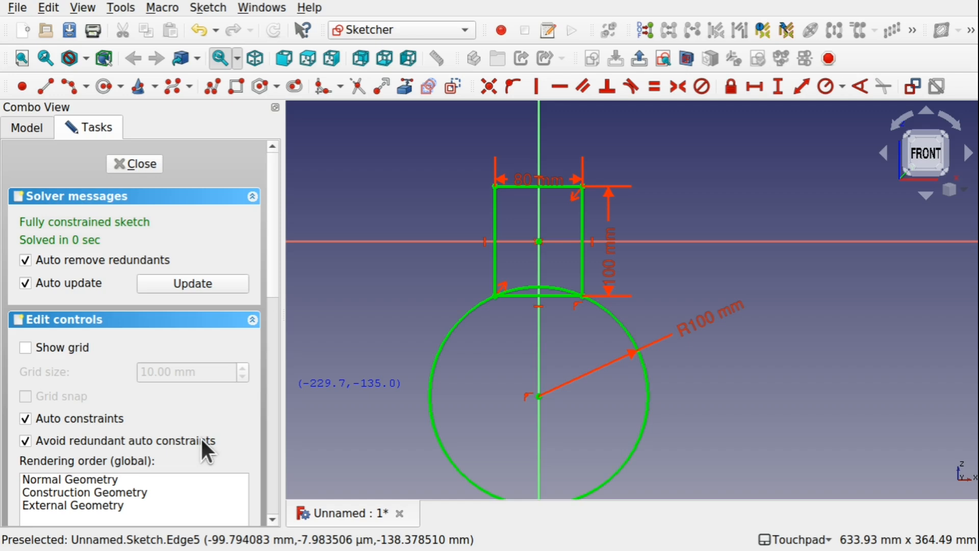
{"action": "left_click", "coordinate": [428, 392]}
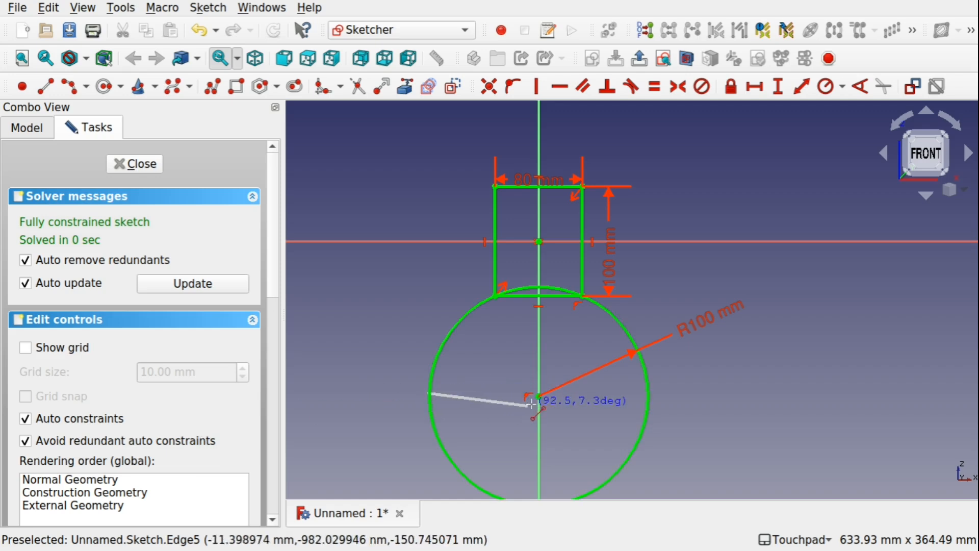
{"action": "left_click", "coordinate": [539, 396]}
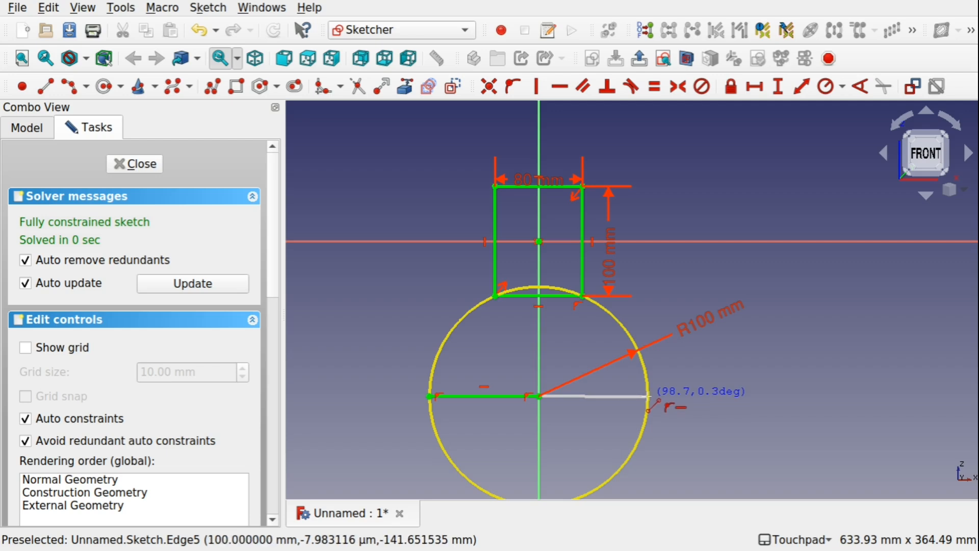
{"action": "left_click", "coordinate": [648, 397]}
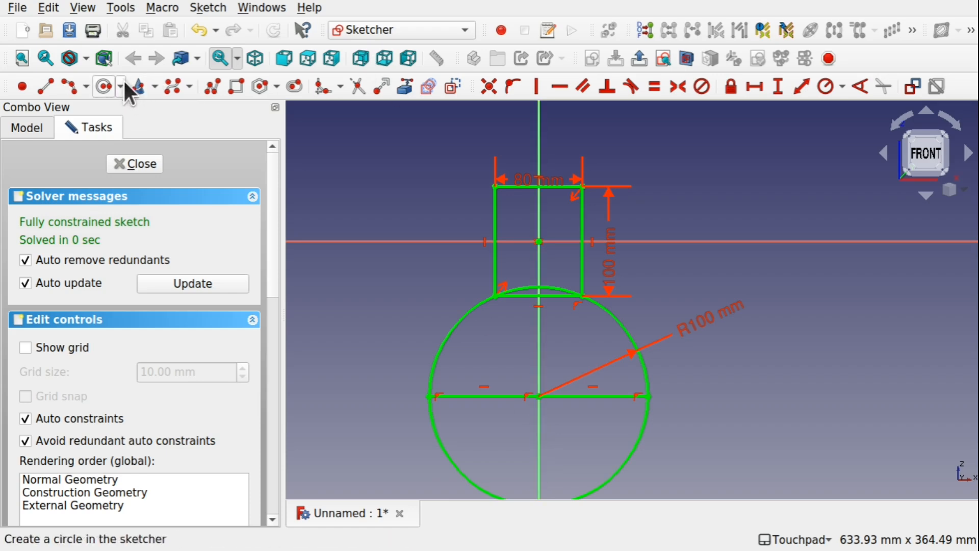
Draw a circle with a radius of about 45 mm inside the large circle's lower half, centred on the vertical axis.
{"action": "left_click", "coordinate": [99, 91]}
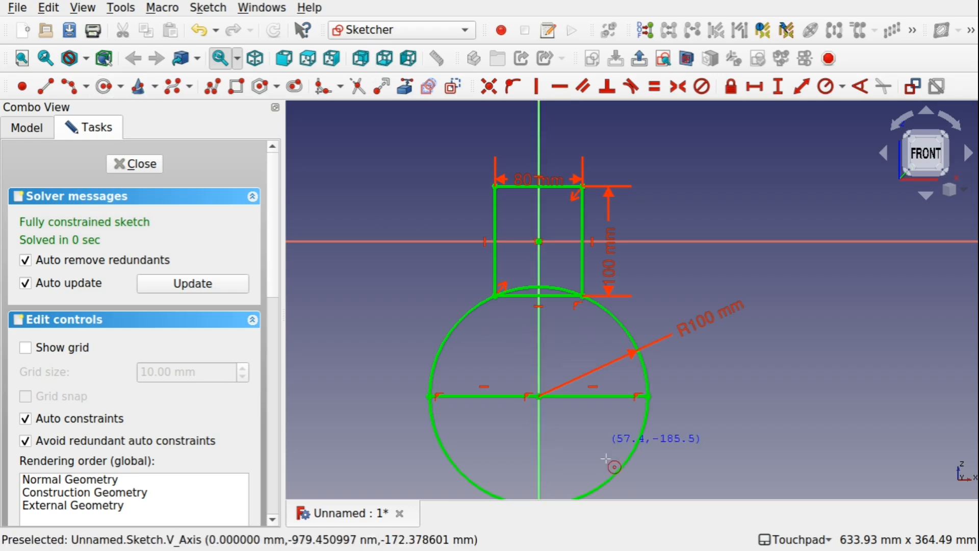
{"action": "left_click", "coordinate": [538, 448]}
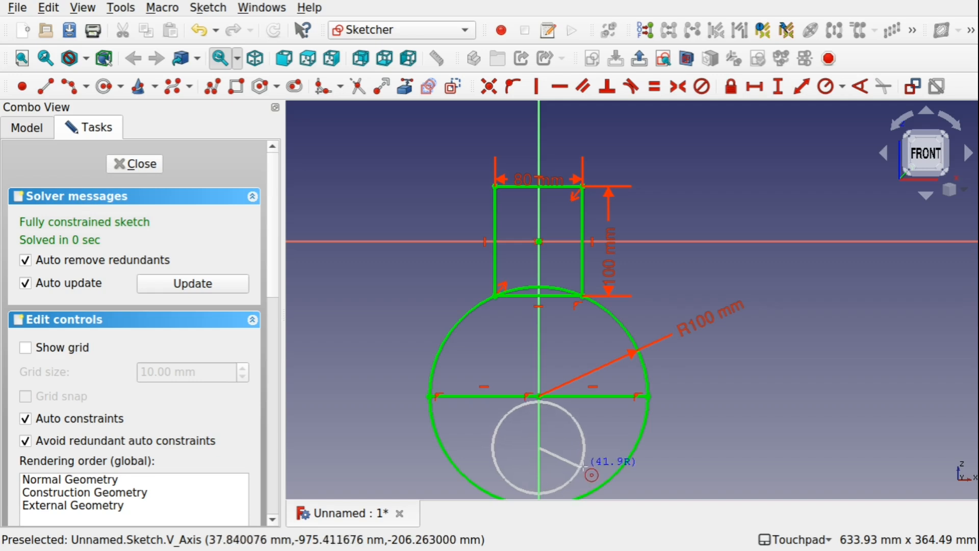
{"action": "left_click", "coordinate": [584, 466]}
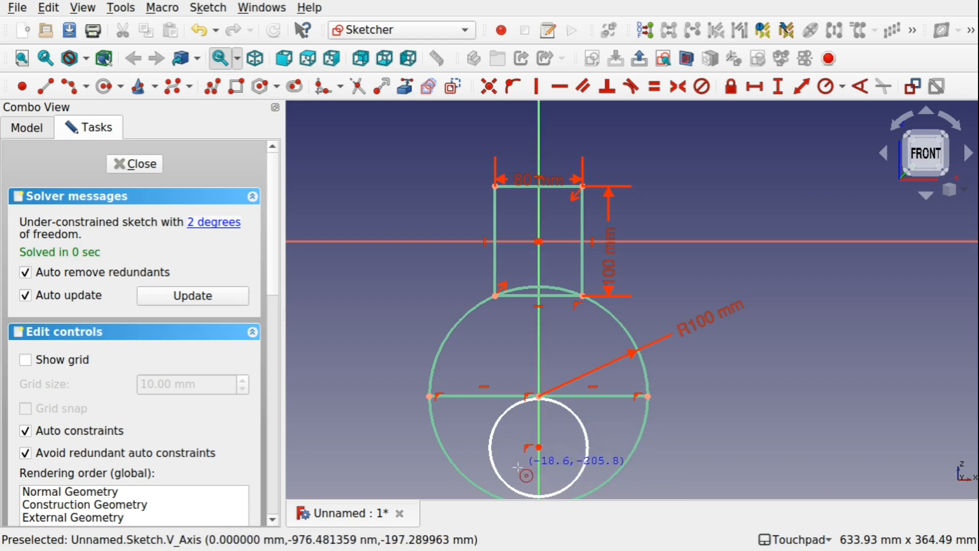
{"action": "key", "text": "Escape"}
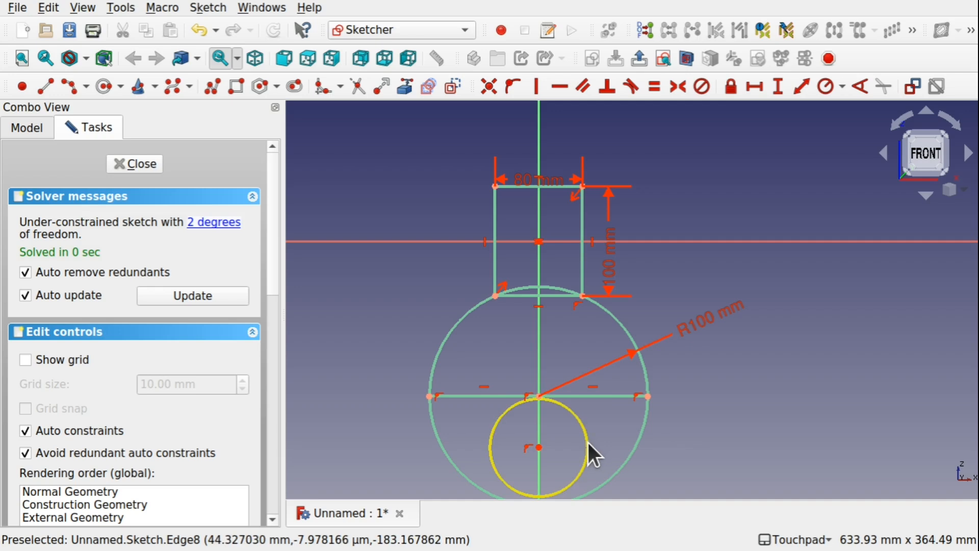
Make the small circle tangent to the right half of the horizontal diameter line.
{"action": "left_click", "coordinate": [565, 407]}
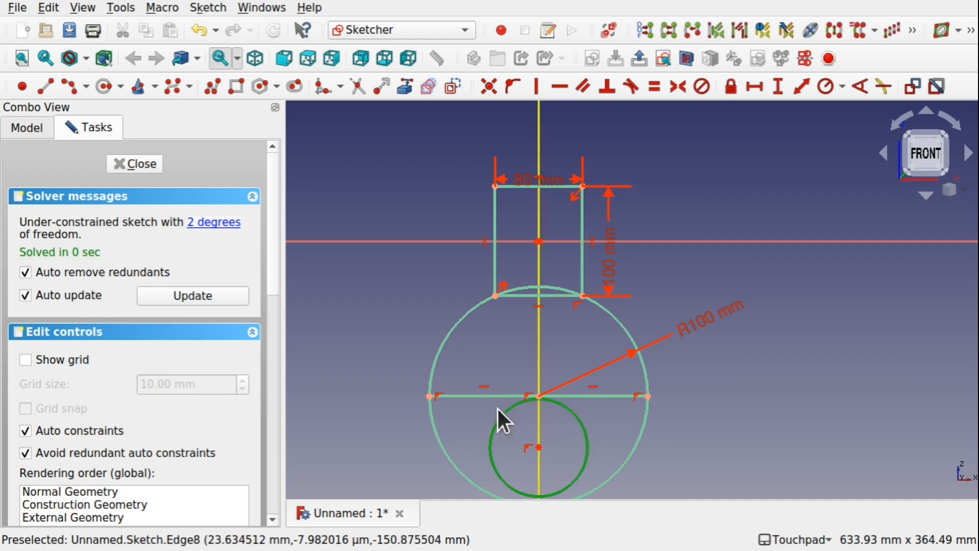
{"action": "left_click", "coordinate": [570, 396]}
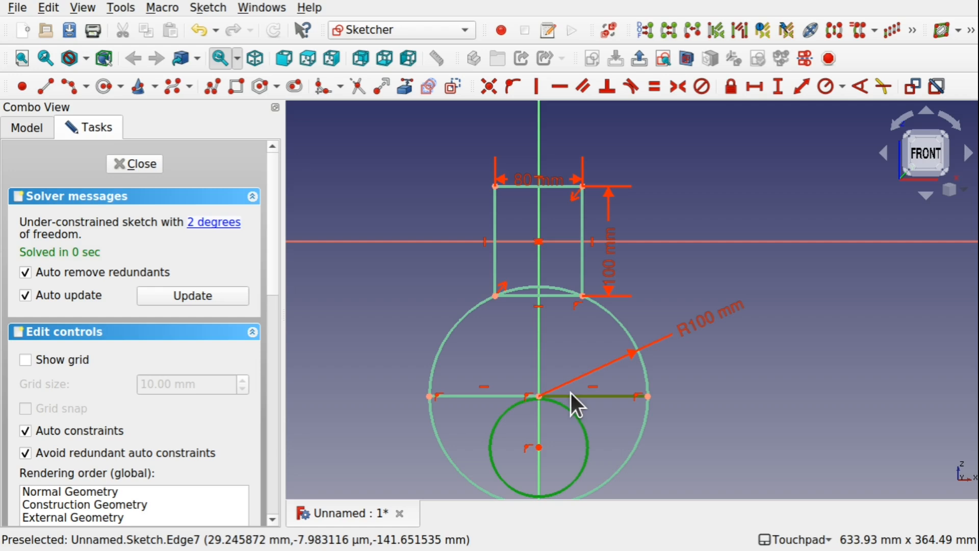
{"action": "left_click", "coordinate": [630, 87]}
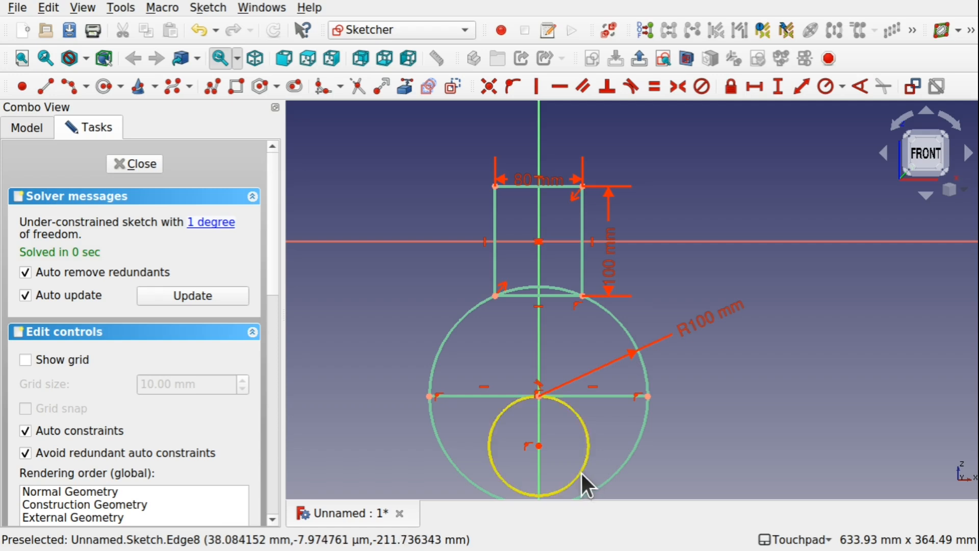
Enlarge the small circle until it reaches the large circle's lowest point, and constrain its diameter to 100 mm.
{"action": "mouse_move", "coordinate": [587, 472]}
{"action": "left_mouse_down"}
{"action": "mouse_move", "coordinate": [582, 395]}
{"action": "mouse_move", "coordinate": [611, 430]}
{"action": "left_mouse_up"}
{"action": "scroll", "coordinate": [586, 474], "scroll_direction": "down", "scroll_amount": 1}
{"action": "scroll", "coordinate": [584, 406], "scroll_direction": "up", "scroll_amount": 3}
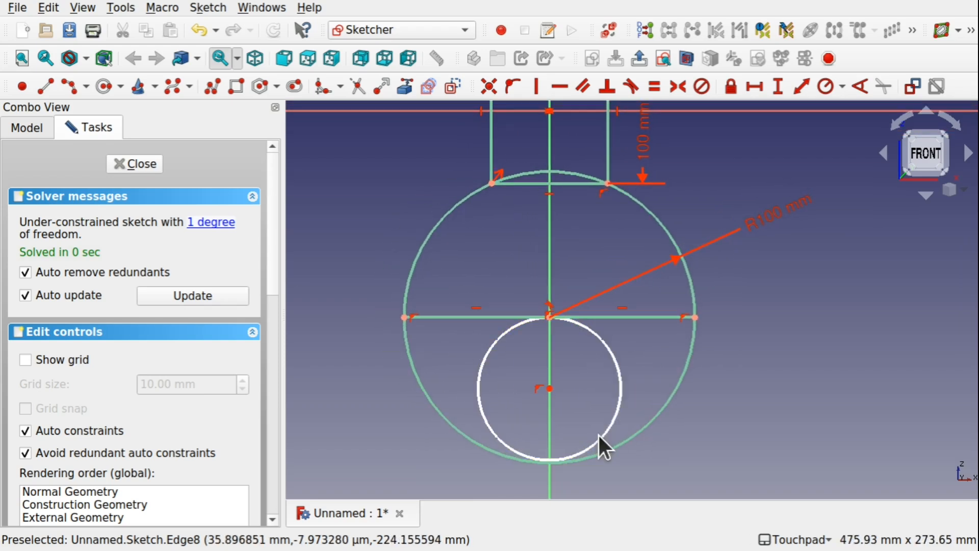
{"action": "left_click_drag", "start_coordinate": [612, 431], "coordinate": [610, 432]}
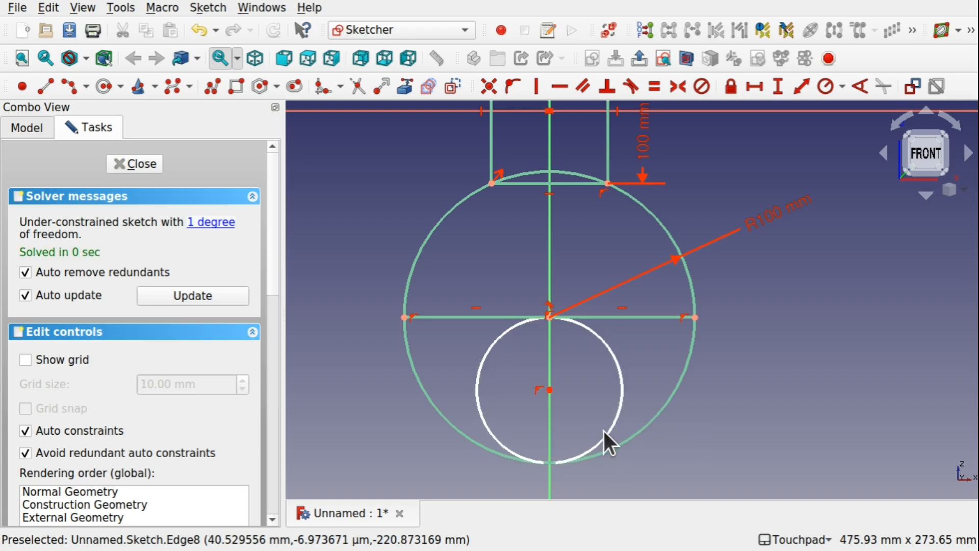
{"action": "left_click", "coordinate": [605, 431]}
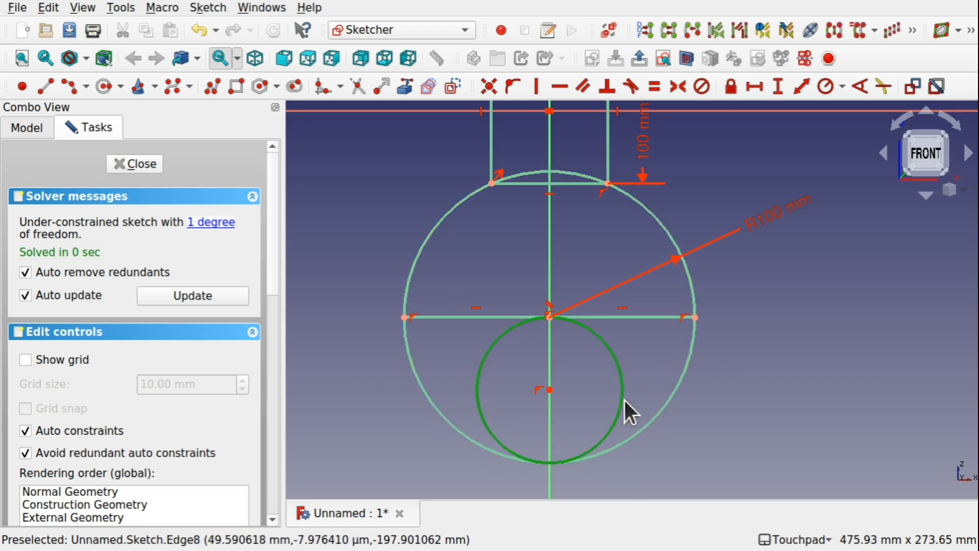
{"action": "left_click", "coordinate": [842, 87]}
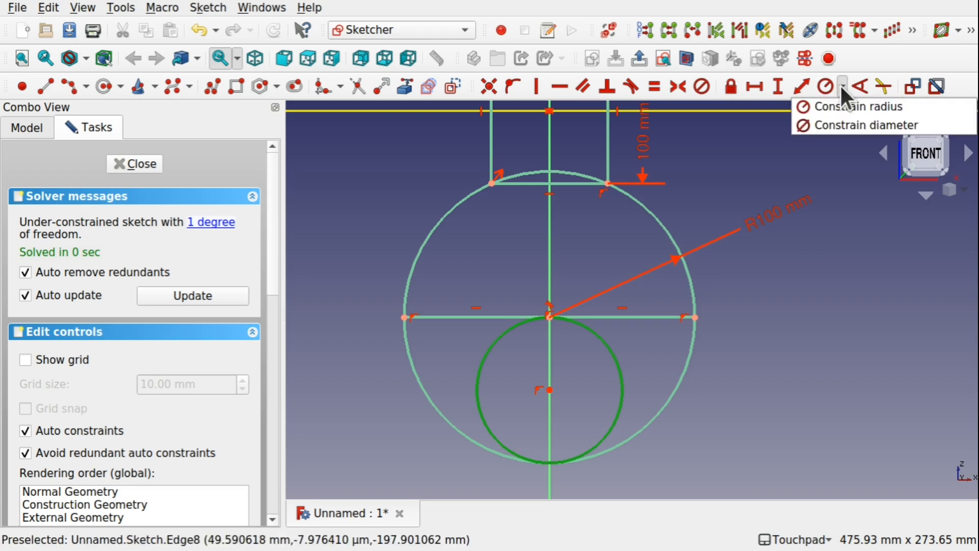
{"action": "left_click", "coordinate": [843, 125]}
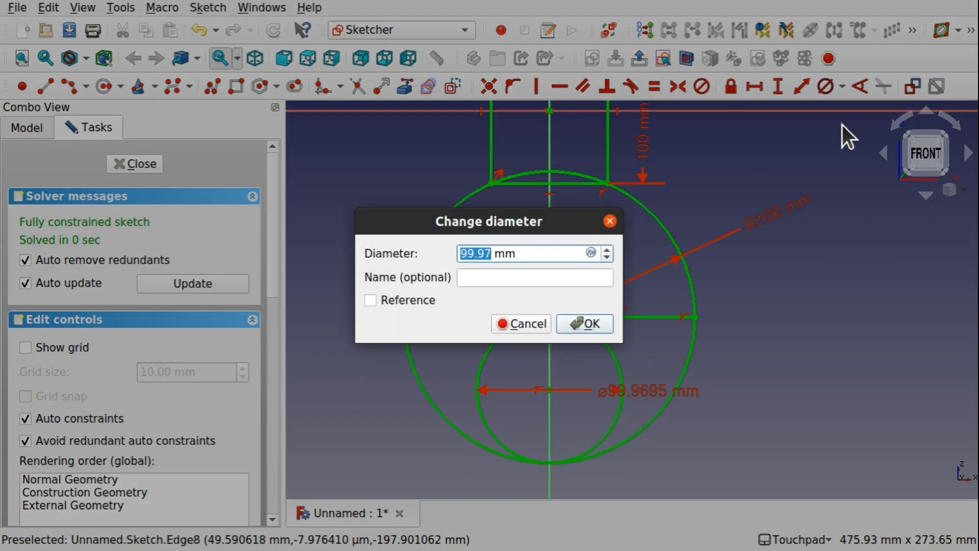
{"action": "type", "text": "1"}
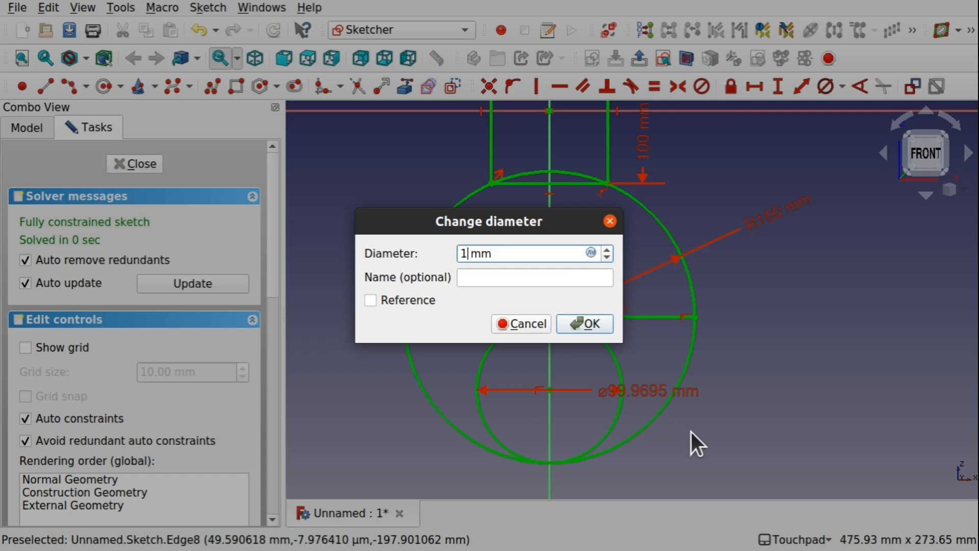
{"action": "type", "text": "00"}
{"action": "key", "text": "Return"}
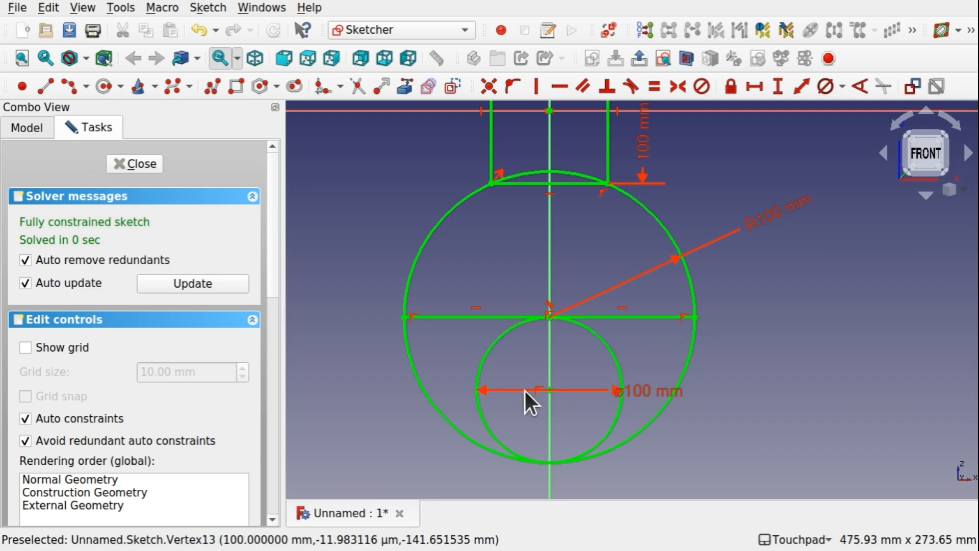
Reposition the inner circle's diameter label diagonally, and draw an arc from the diameter line's right end to the inner circle's right side.
{"action": "left_click_drag", "start_coordinate": [611, 392], "coordinate": [604, 432]}
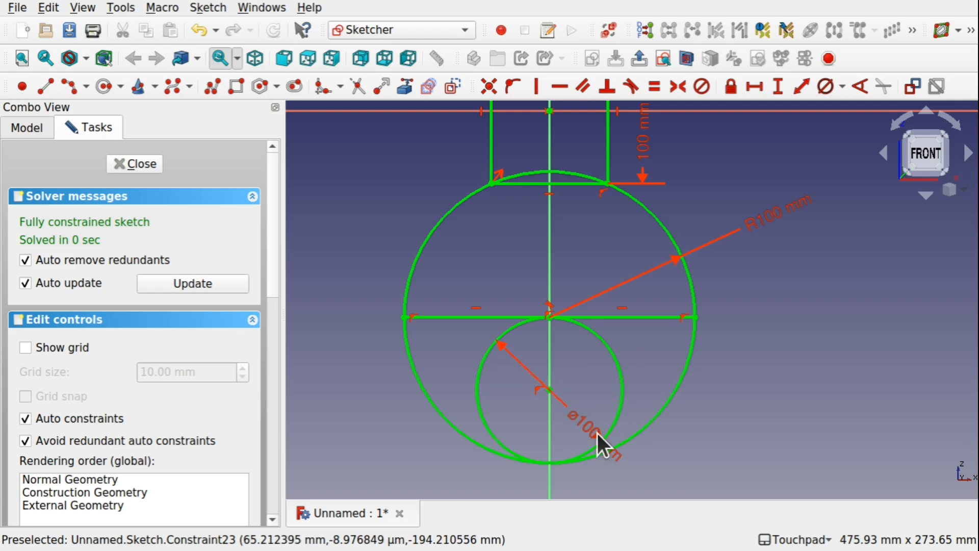
{"action": "left_click", "coordinate": [86, 85]}
{"action": "left_click", "coordinate": [102, 107]}
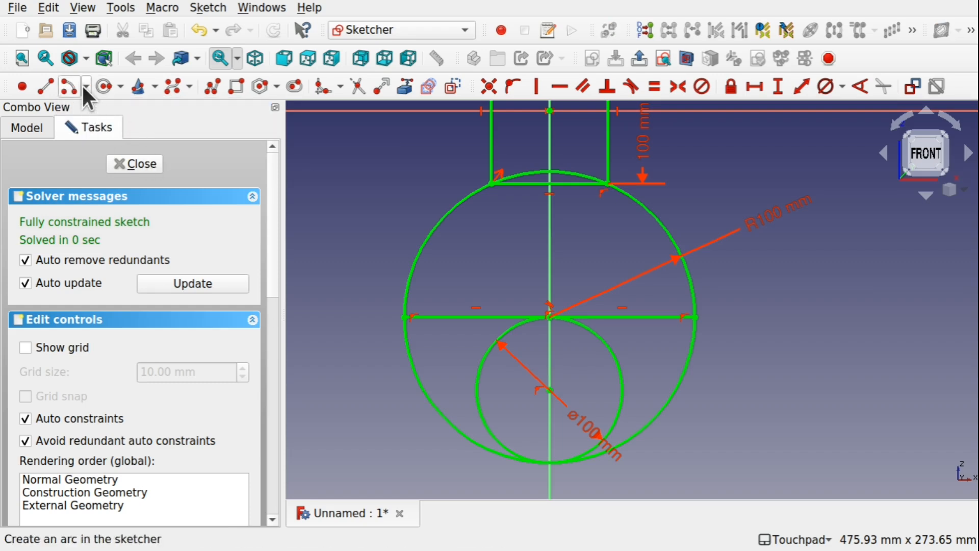
{"action": "left_click", "coordinate": [86, 87]}
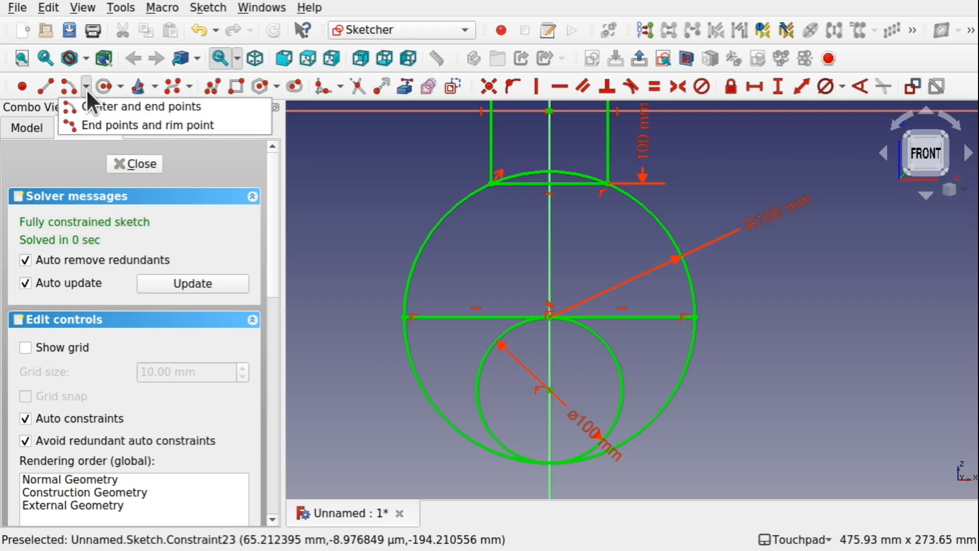
{"action": "left_click", "coordinate": [122, 126]}
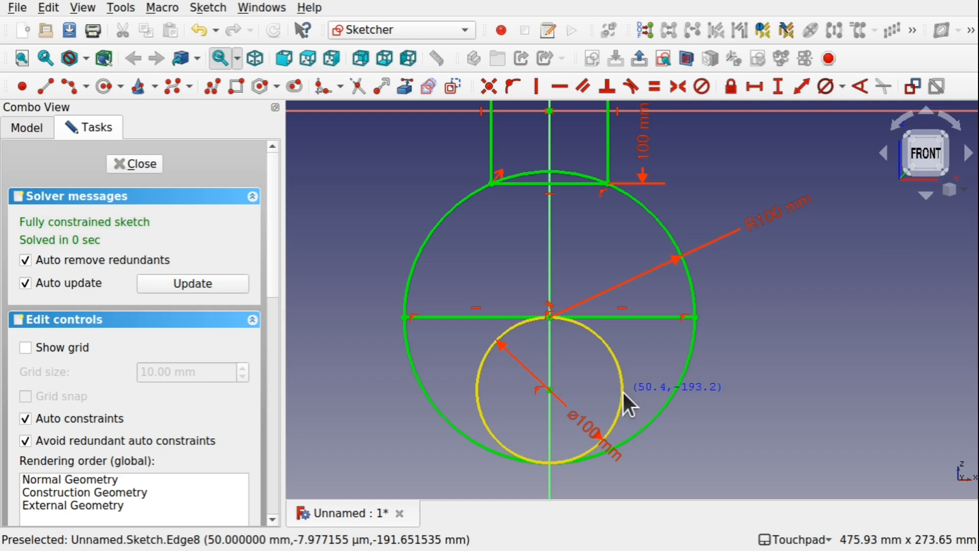
{"action": "left_click", "coordinate": [658, 356]}
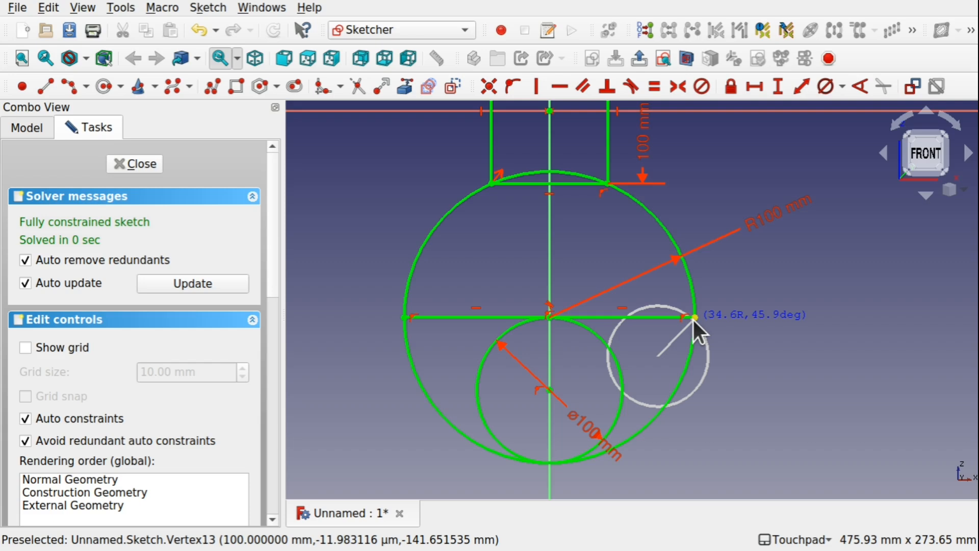
{"action": "left_click", "coordinate": [694, 317]}
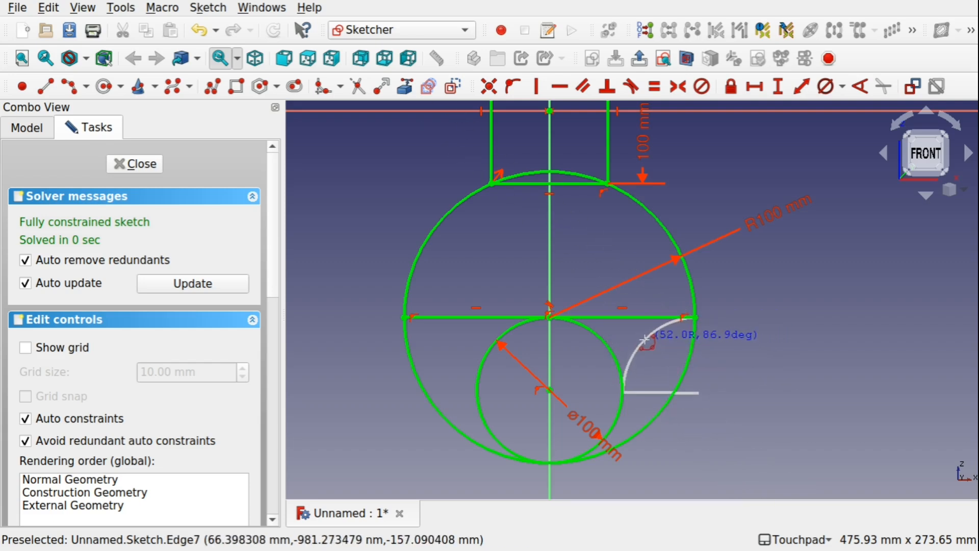
{"action": "left_click", "coordinate": [625, 317]}
{"action": "right_click", "coordinate": [665, 368]}
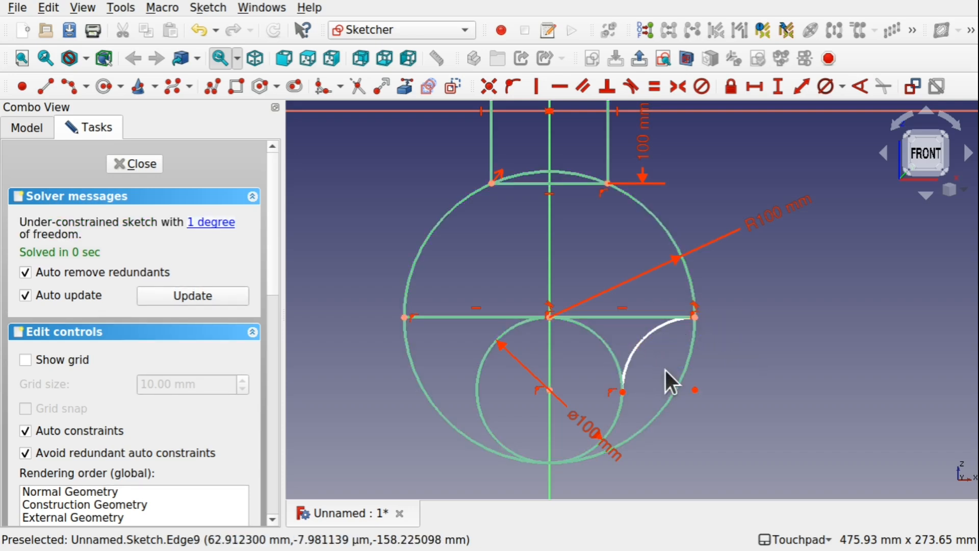
Constrain the right arc's lower endpoint to be horizontally aligned with the inner circle's centre.
{"action": "left_click", "coordinate": [551, 390]}
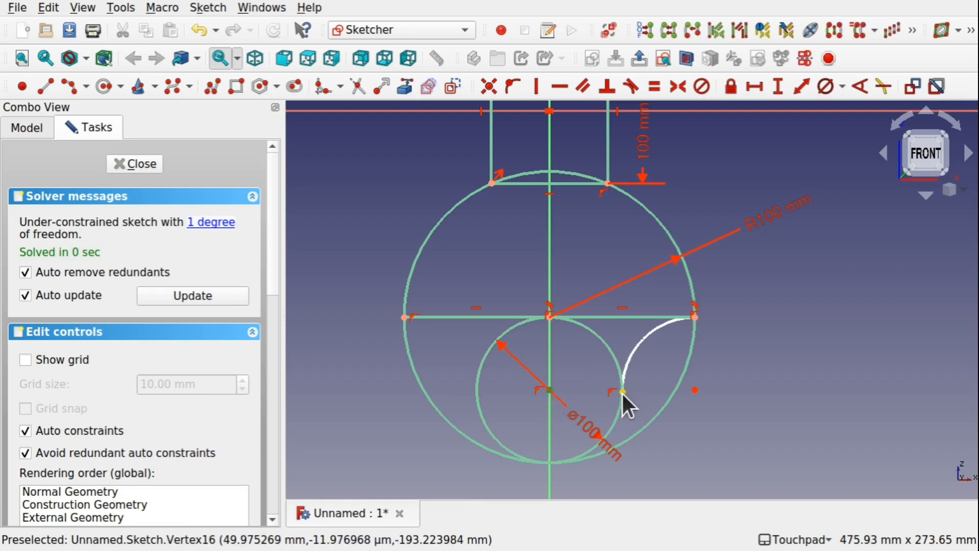
{"action": "left_click", "coordinate": [622, 391]}
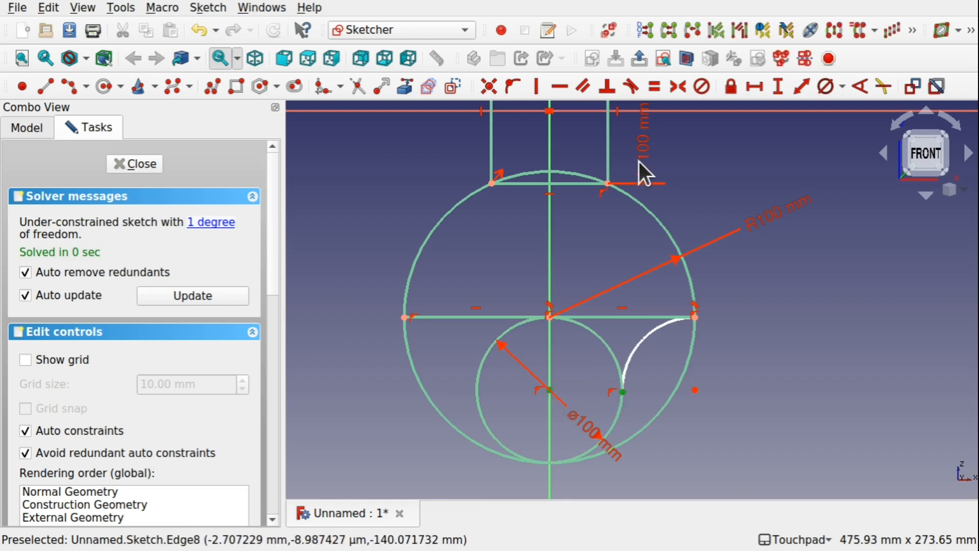
{"action": "left_click", "coordinate": [561, 87]}
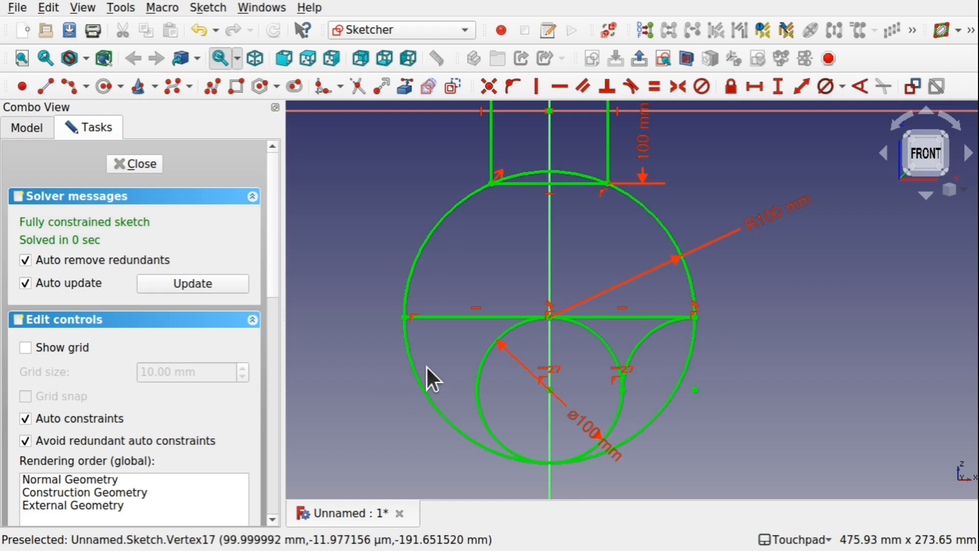
Mirror the right arc about the vertical axis using the Symmetry tool.
{"action": "left_click", "coordinate": [643, 335]}
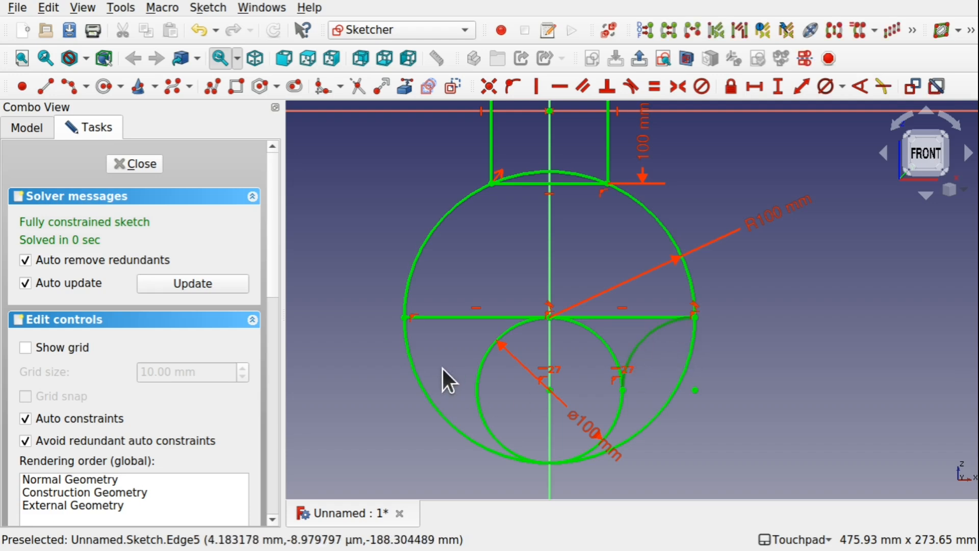
{"action": "left_click", "coordinate": [549, 339]}
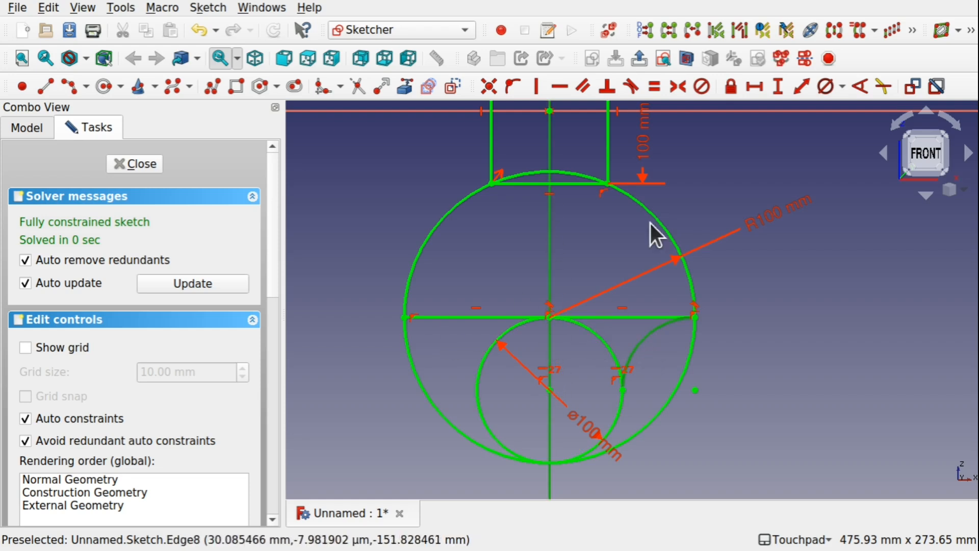
{"action": "left_click", "coordinate": [835, 32]}
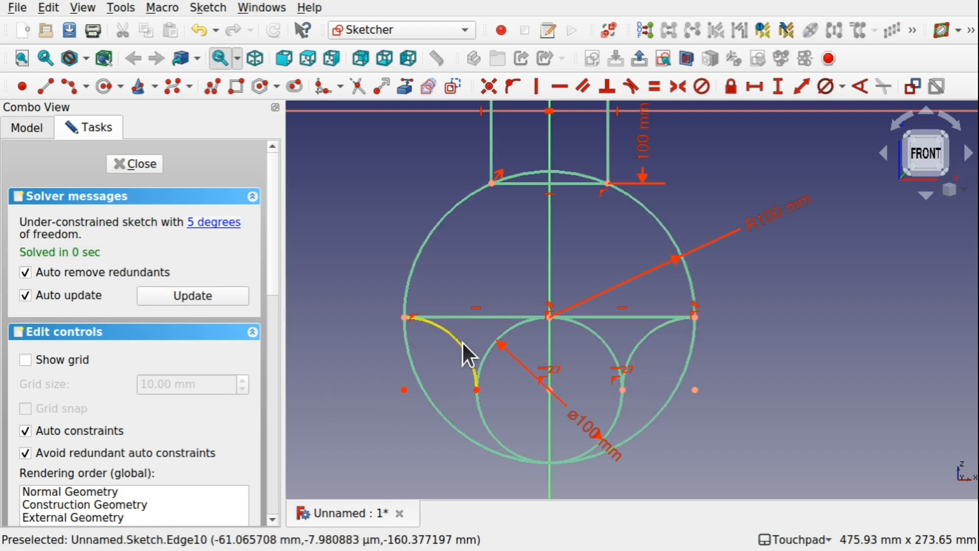
Make the mirrored arc's upper end coincident with the diameter line's left end, and constrain its lower end onto the inner circle.
{"action": "left_click_drag", "start_coordinate": [405, 390], "coordinate": [394, 424]}
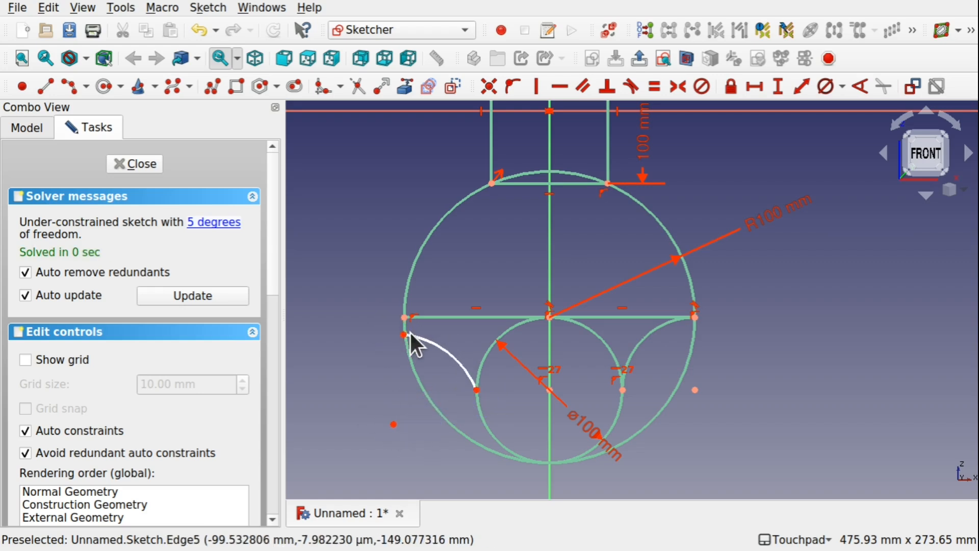
{"action": "left_click", "coordinate": [405, 335]}
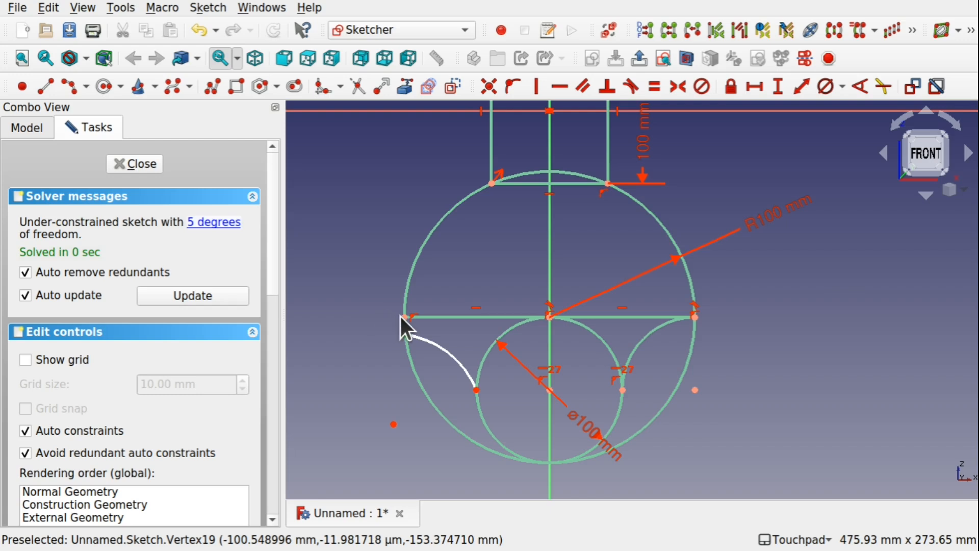
{"action": "left_click", "coordinate": [489, 87]}
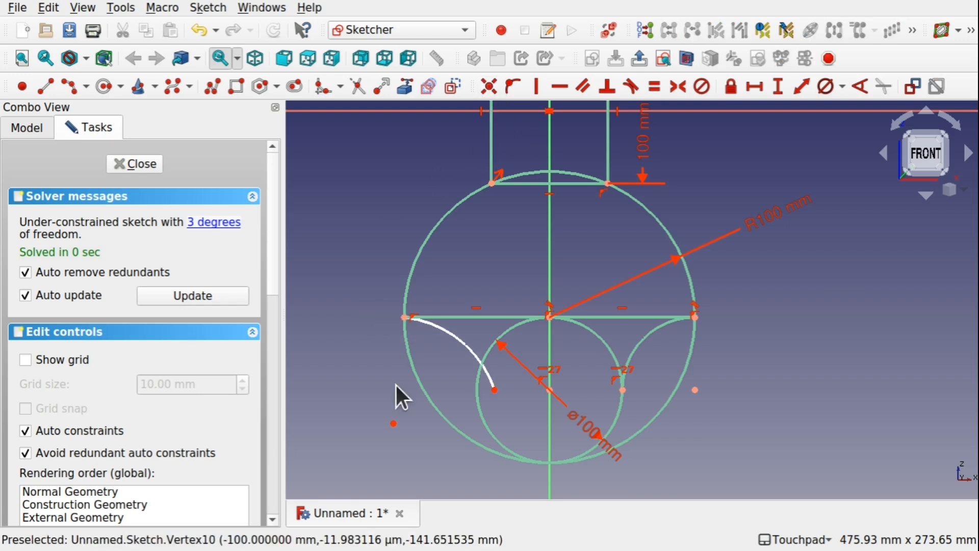
{"action": "left_click", "coordinate": [495, 389]}
{"action": "left_click", "coordinate": [478, 397]}
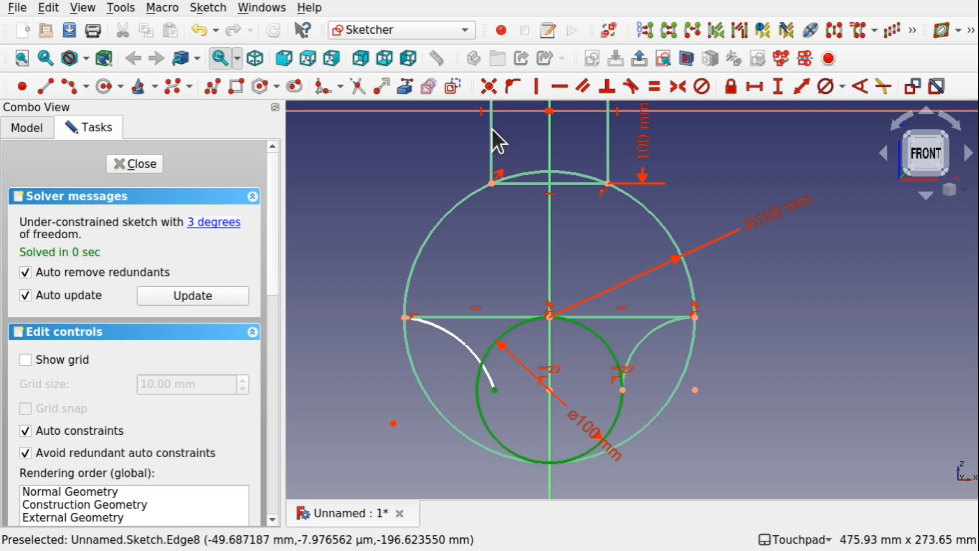
{"action": "left_click", "coordinate": [511, 87]}
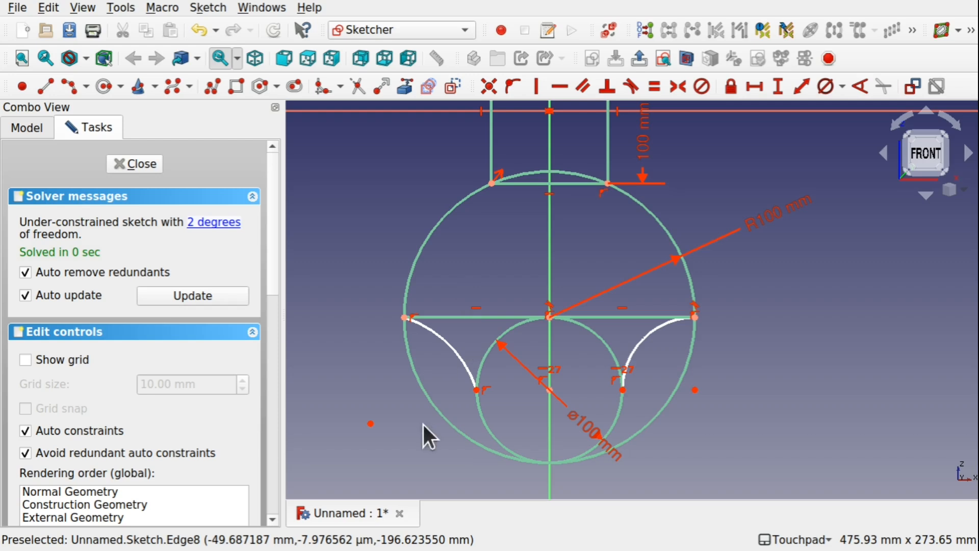
Make the mirrored arc tangent to the left half of the horizontal diameter line.
{"action": "left_click", "coordinate": [459, 354]}
{"action": "left_click", "coordinate": [481, 316]}
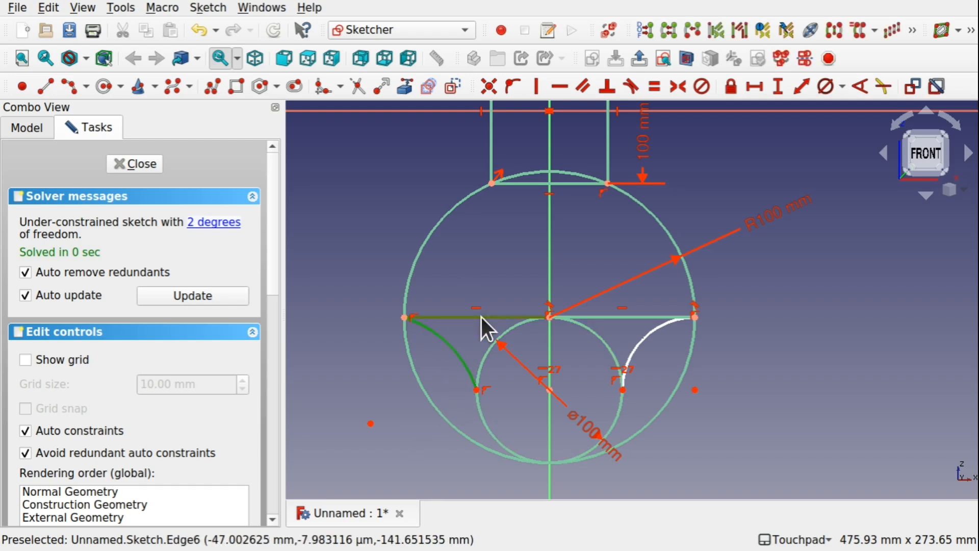
{"action": "left_click", "coordinate": [632, 87]}
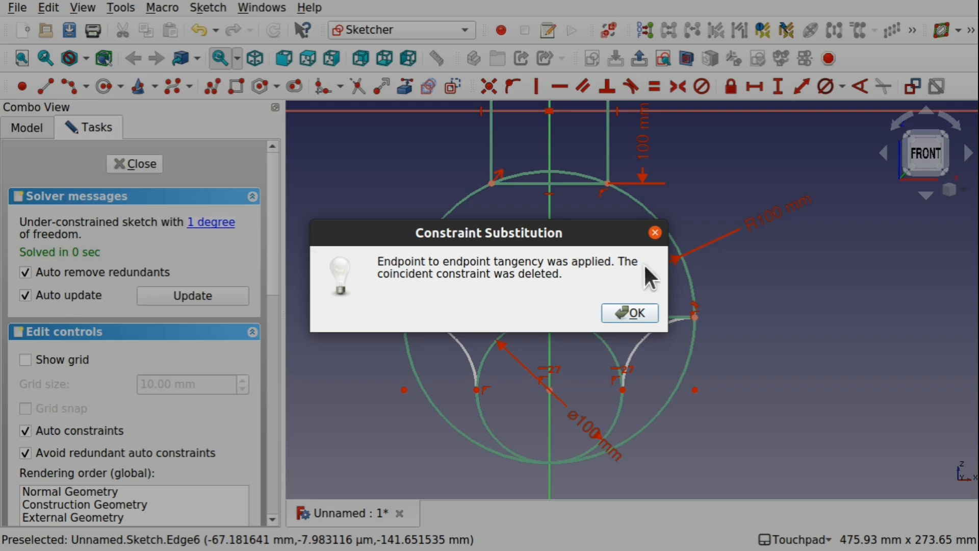
{"action": "left_click", "coordinate": [642, 310]}
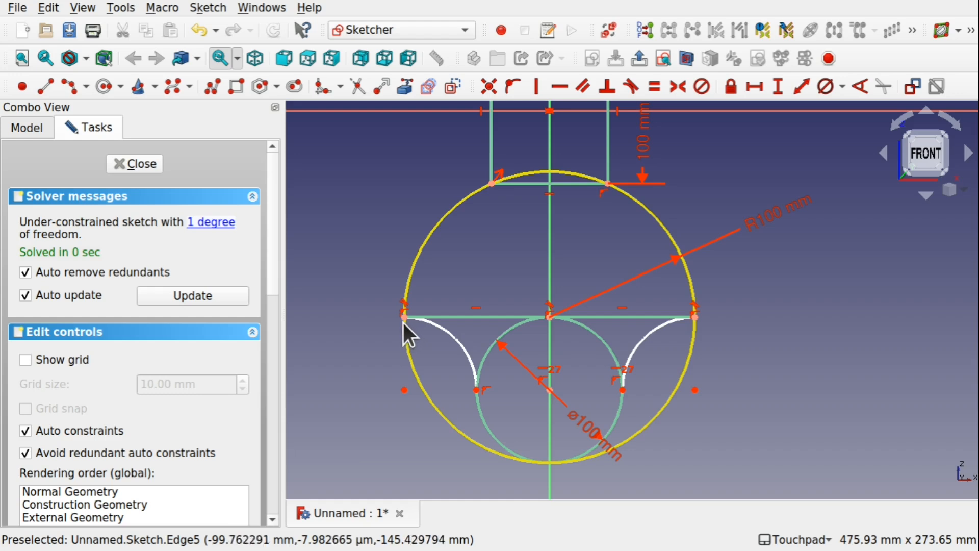
Align the lower endpoints of both arcs horizontally, and move the large circle's radius label down near the horizontal diameter line.
{"action": "left_click", "coordinate": [476, 390]}
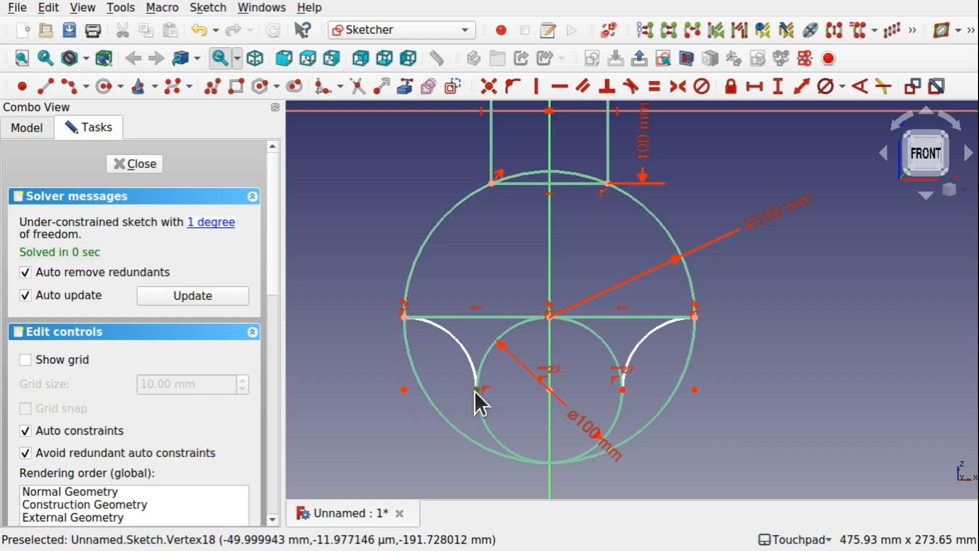
{"action": "left_click", "coordinate": [622, 390]}
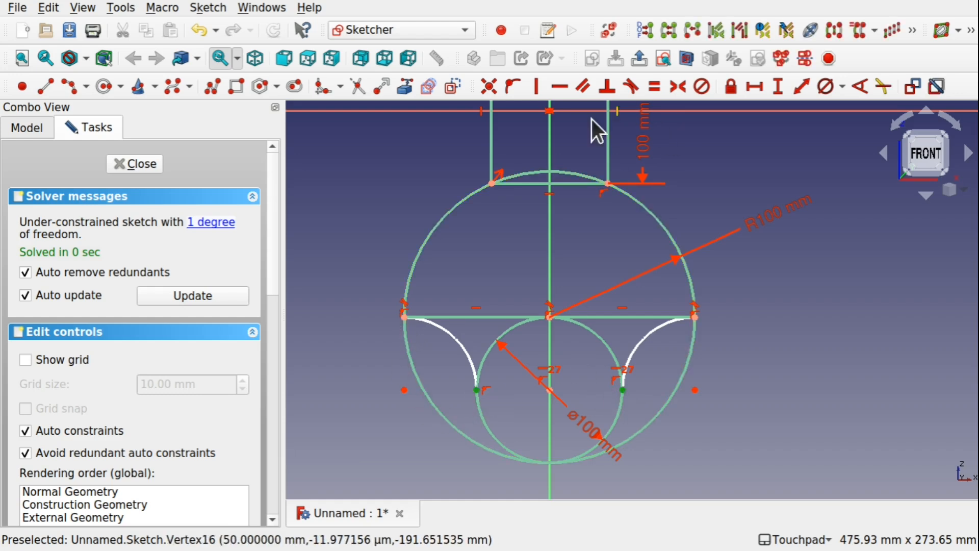
{"action": "left_click", "coordinate": [558, 87]}
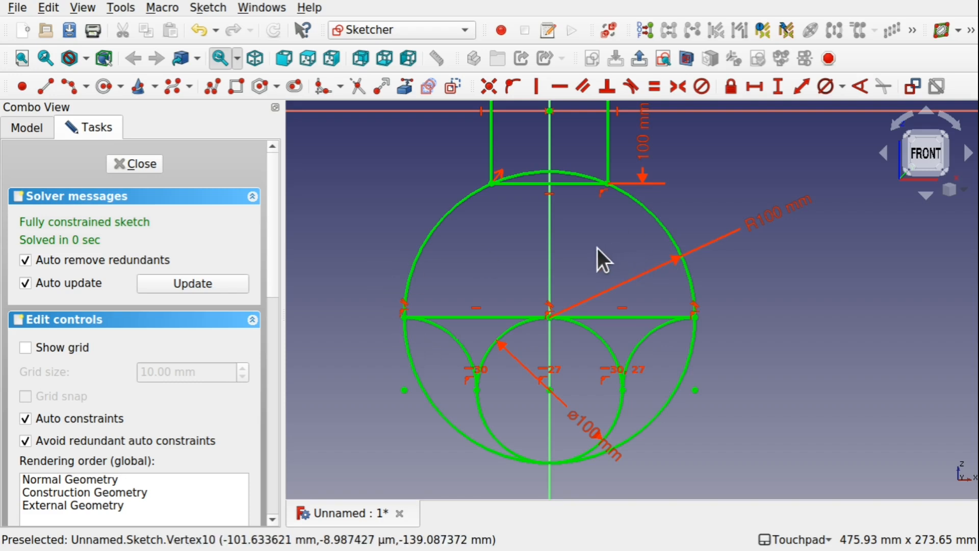
{"action": "left_click", "coordinate": [550, 255]}
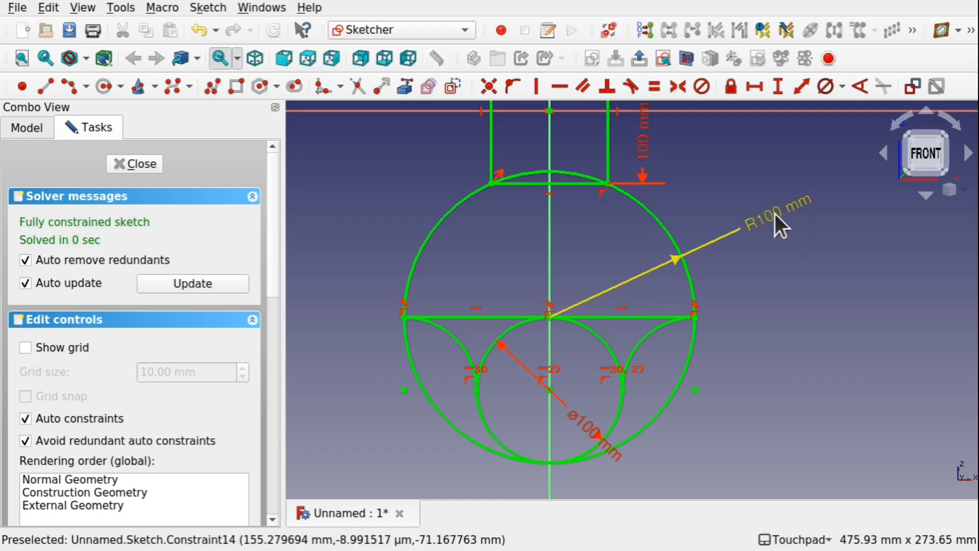
{"action": "left_click_drag", "start_coordinate": [785, 249], "coordinate": [787, 301]}
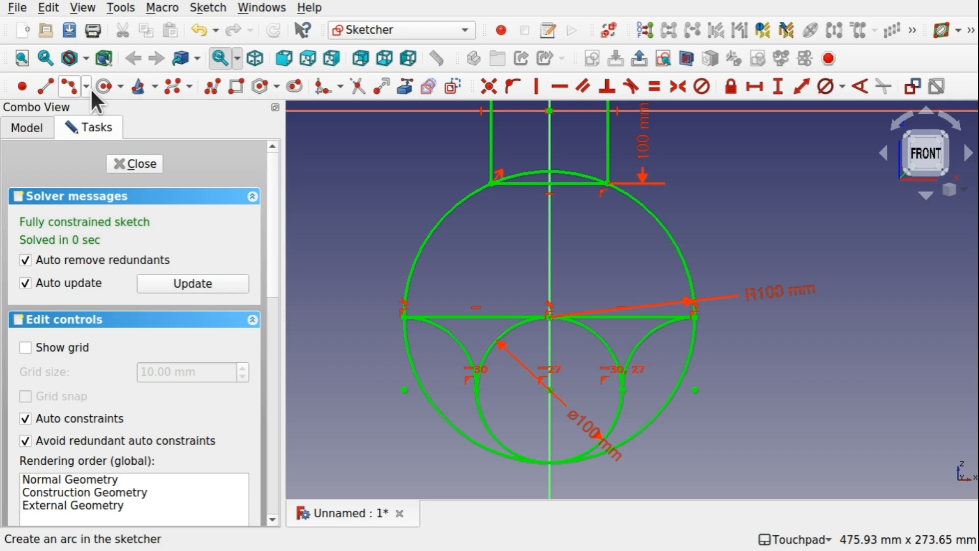
Draw a circle centred on the vertical axis in the large circle's upper half, and constrain its diameter to 50 mm.
{"action": "left_click", "coordinate": [103, 87]}
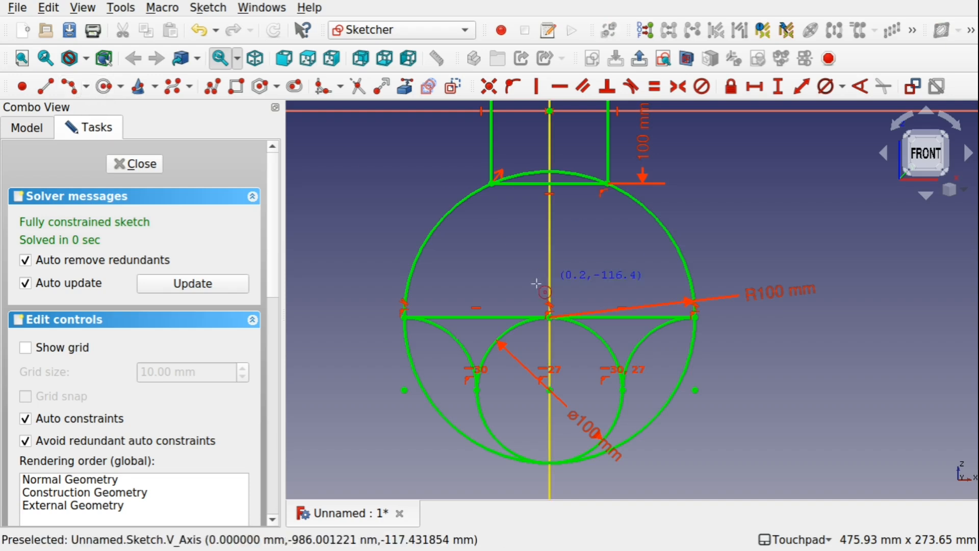
{"action": "left_click", "coordinate": [551, 258]}
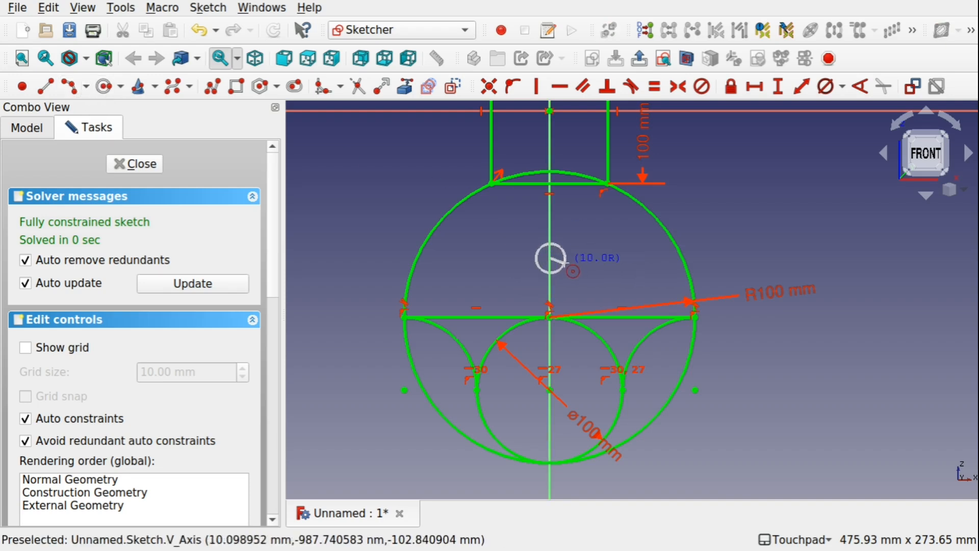
{"action": "left_click", "coordinate": [573, 265]}
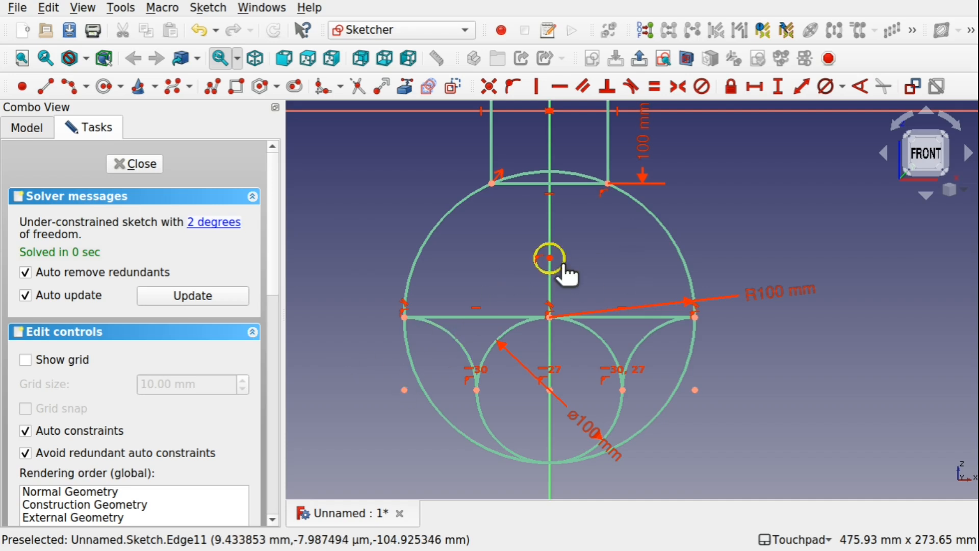
{"action": "left_click_drag", "start_coordinate": [563, 266], "coordinate": [594, 270]}
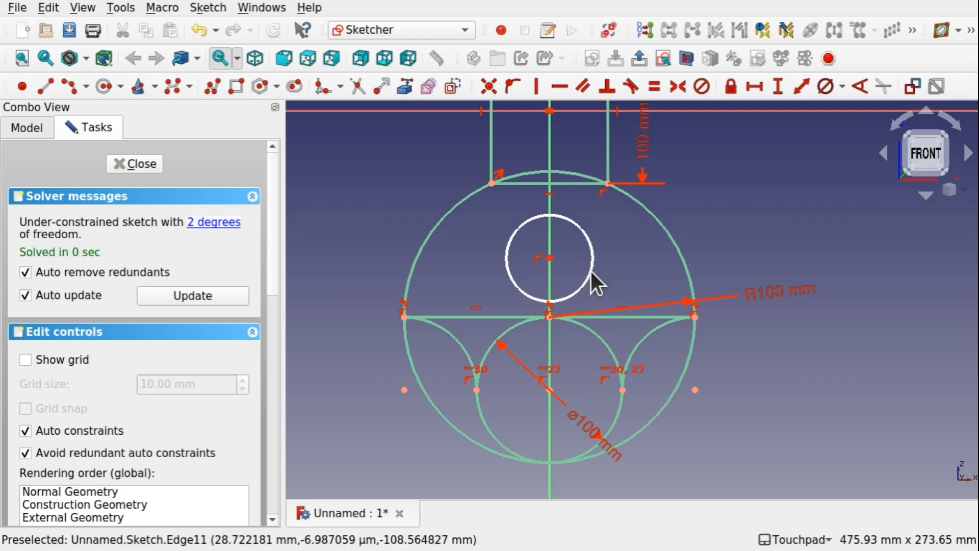
{"action": "left_click", "coordinate": [822, 90]}
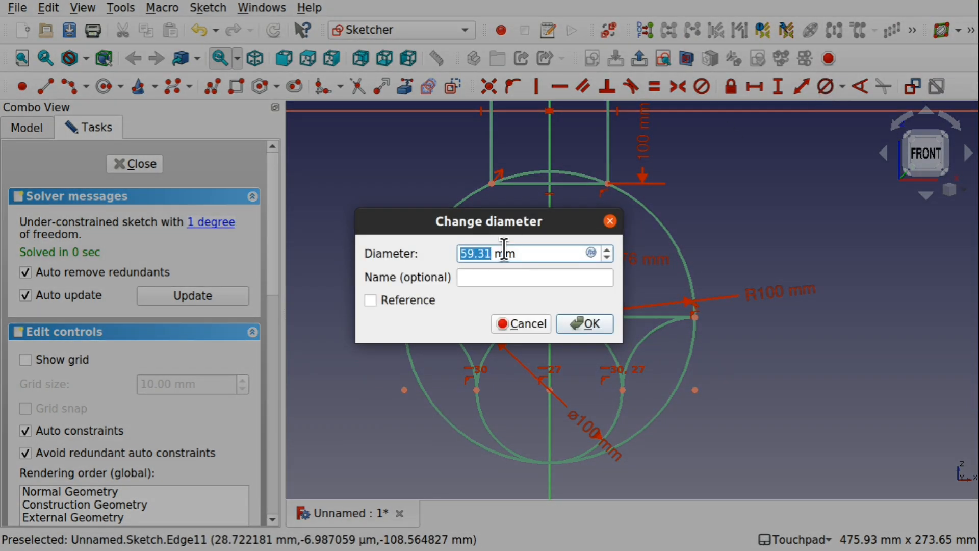
{"action": "type", "text": "50"}
{"action": "key", "text": "Return"}
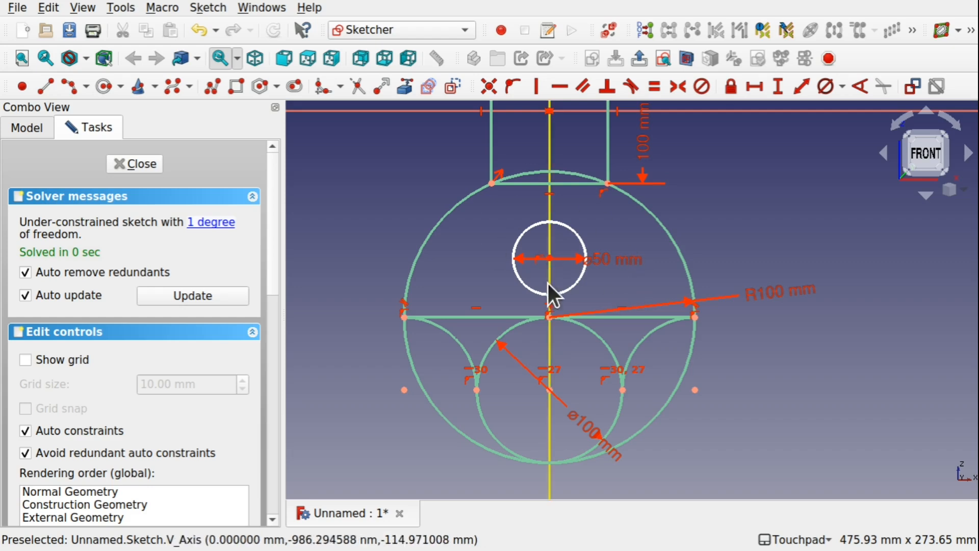
Constrain the vertical distance between the large circle's centre and the small 50 mm circle's centre to 50 mm.
{"action": "left_click", "coordinate": [549, 317]}
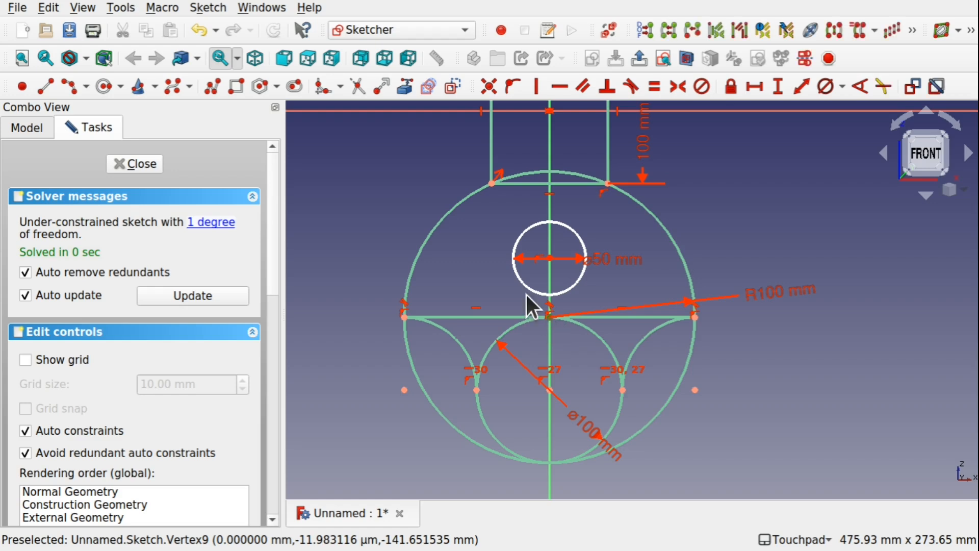
{"action": "left_click", "coordinate": [549, 258]}
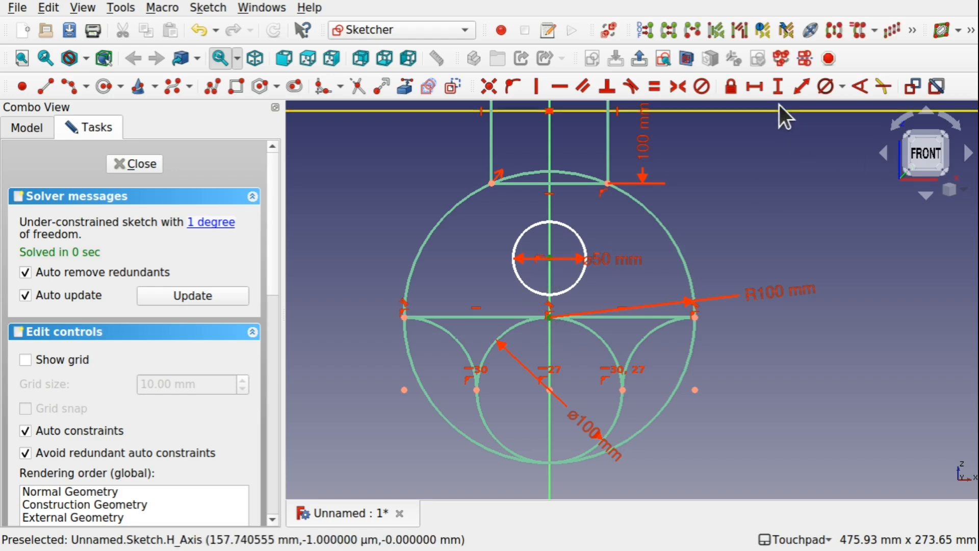
{"action": "left_click", "coordinate": [777, 86]}
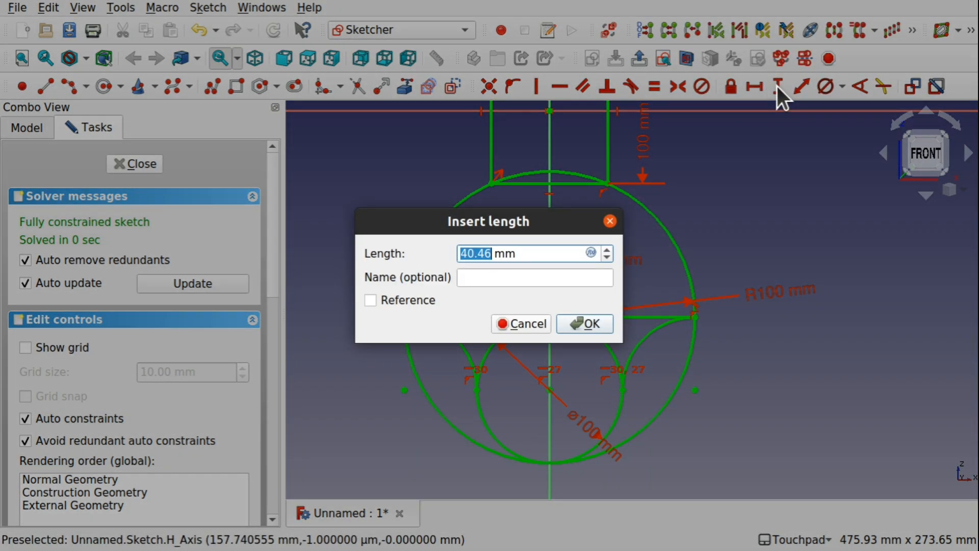
{"action": "type", "text": "50"}
{"action": "key", "text": "Return"}
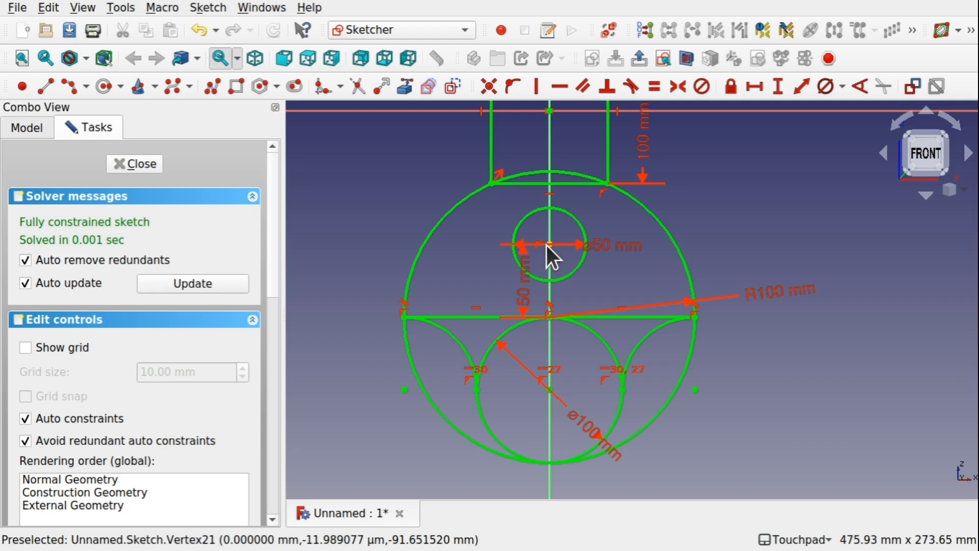
Draw a vertical line from the sketch origin down to the centre of the inner 100 mm circle.
{"action": "scroll", "coordinate": [618, 252], "scroll_direction": "down", "scroll_amount": 3}
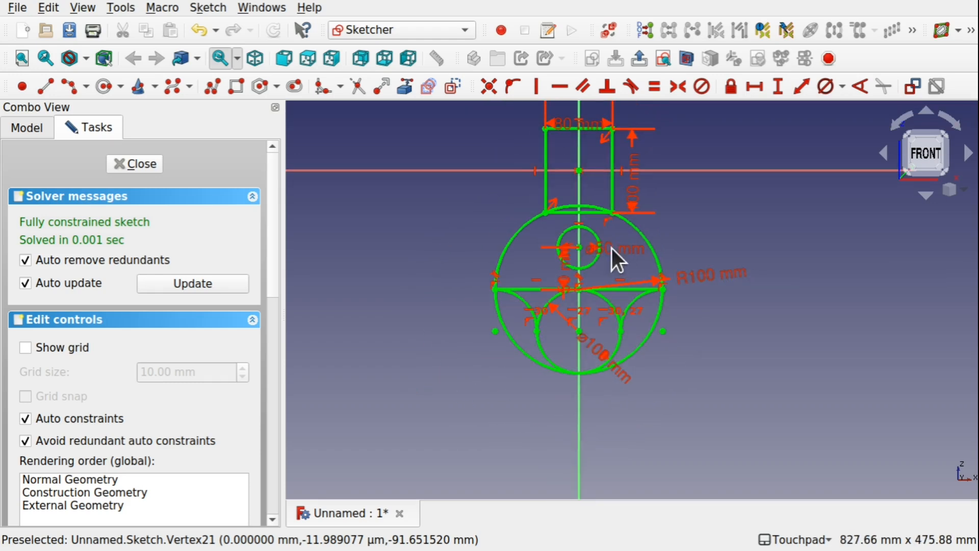
{"action": "mouse_move", "coordinate": [580, 150]}
{"action": "middle_mouse_down", "text": "shift"}
{"action": "mouse_move", "coordinate": [591, 172]}
{"action": "mouse_move", "coordinate": [573, 232]}
{"action": "middle_mouse_up", "text": "shift"}
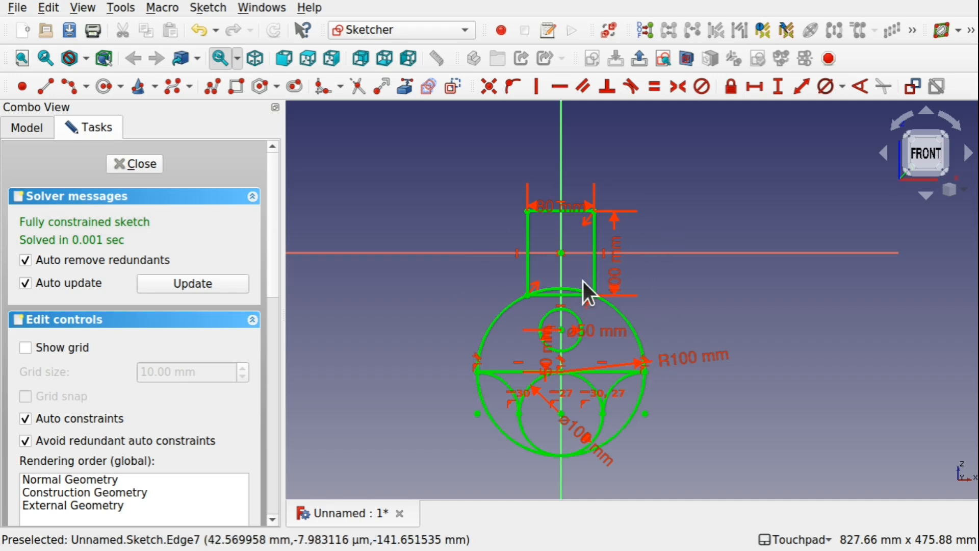
{"action": "scroll", "coordinate": [583, 280], "scroll_direction": "up", "scroll_amount": 3}
{"action": "scroll", "coordinate": [583, 281], "scroll_direction": "down", "scroll_amount": 2}
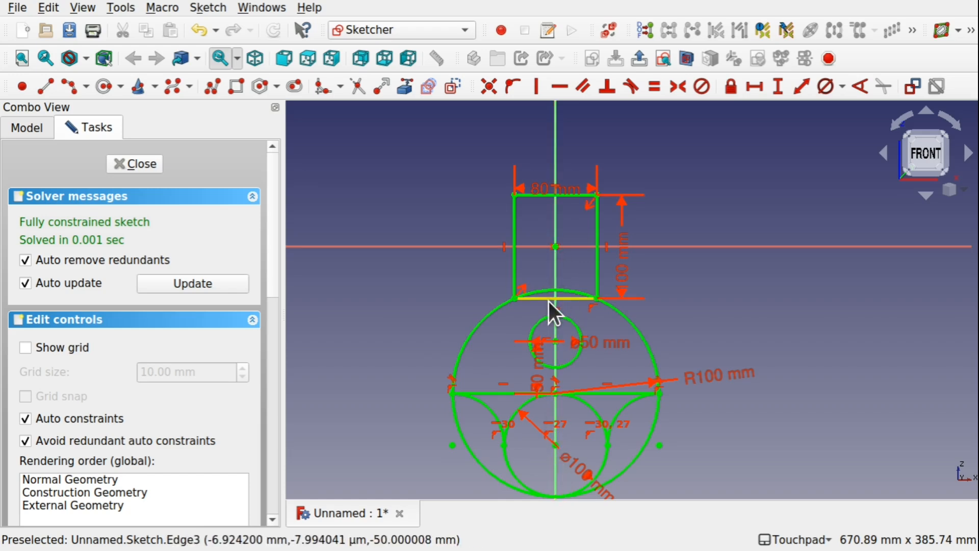
{"action": "scroll", "coordinate": [549, 301], "scroll_direction": "up", "scroll_amount": 4}
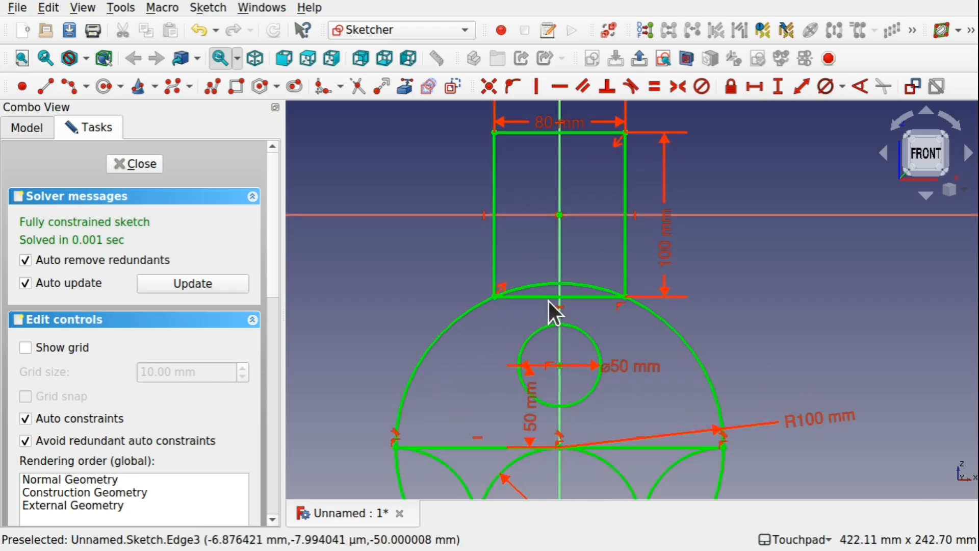
{"action": "middle_click_drag", "start_coordinate": [549, 302], "coordinate": [504, 227], "text": "shift"}
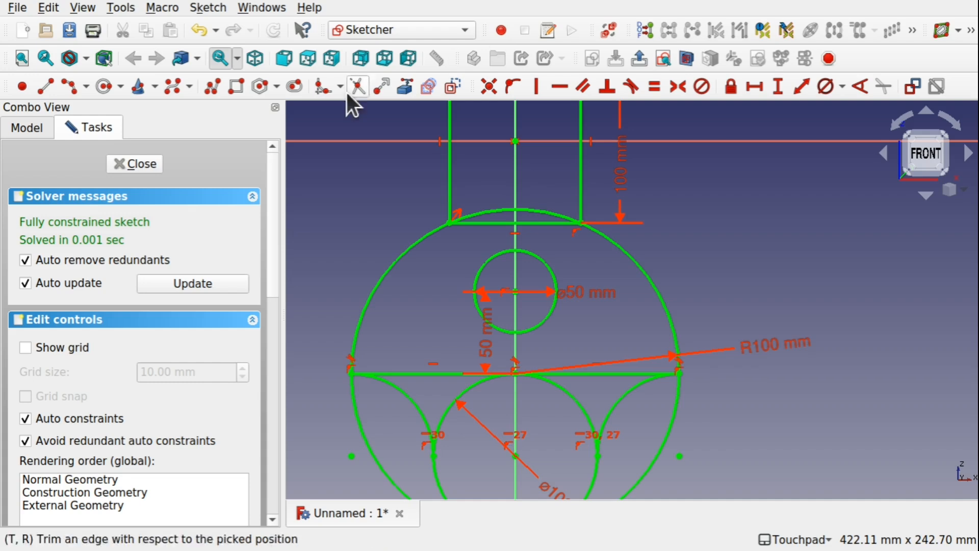
{"action": "left_click", "coordinate": [45, 86]}
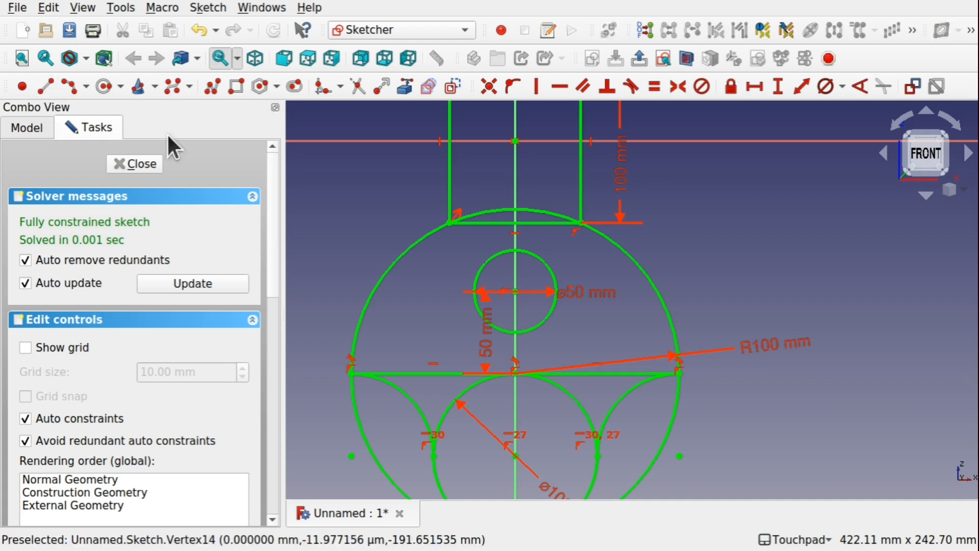
{"action": "left_click", "coordinate": [515, 142]}
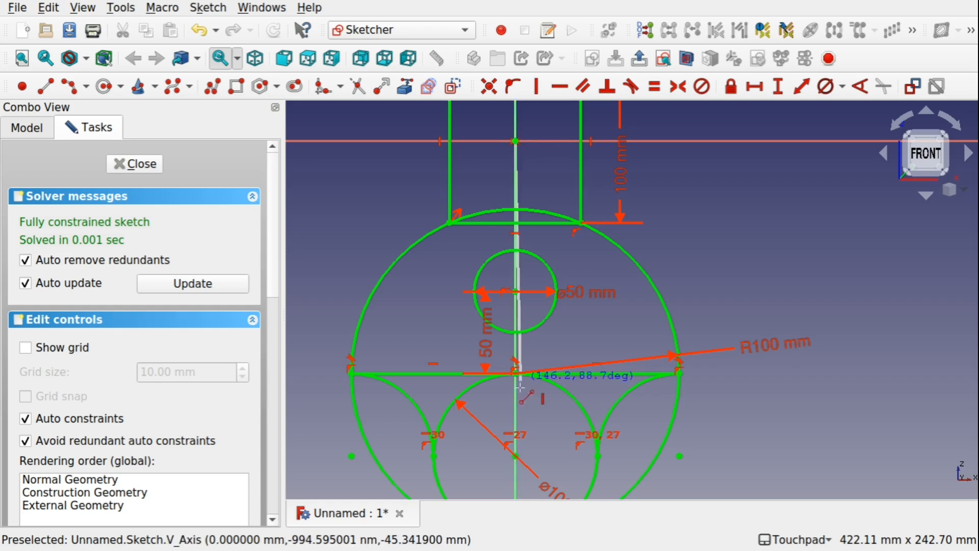
{"action": "left_click", "coordinate": [515, 455]}
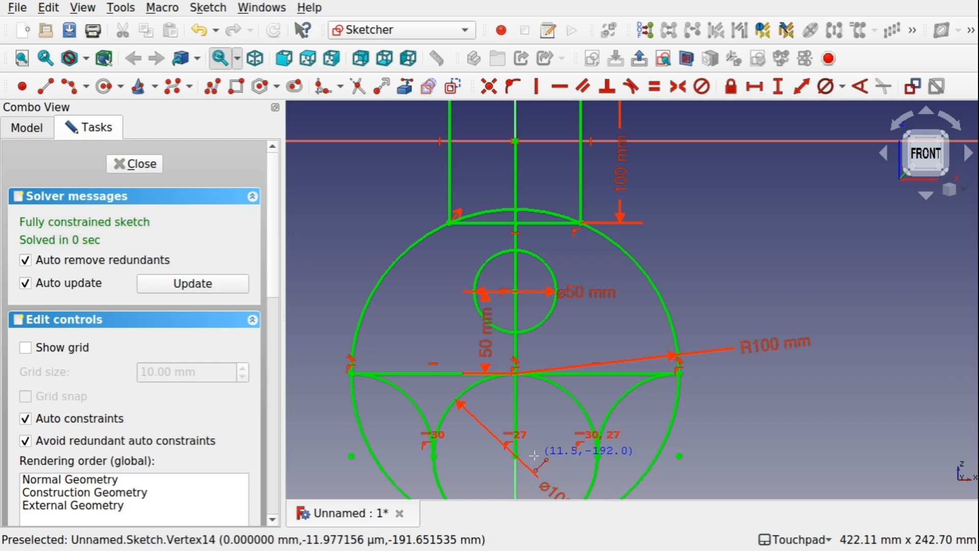
{"action": "right_click", "coordinate": [535, 456]}
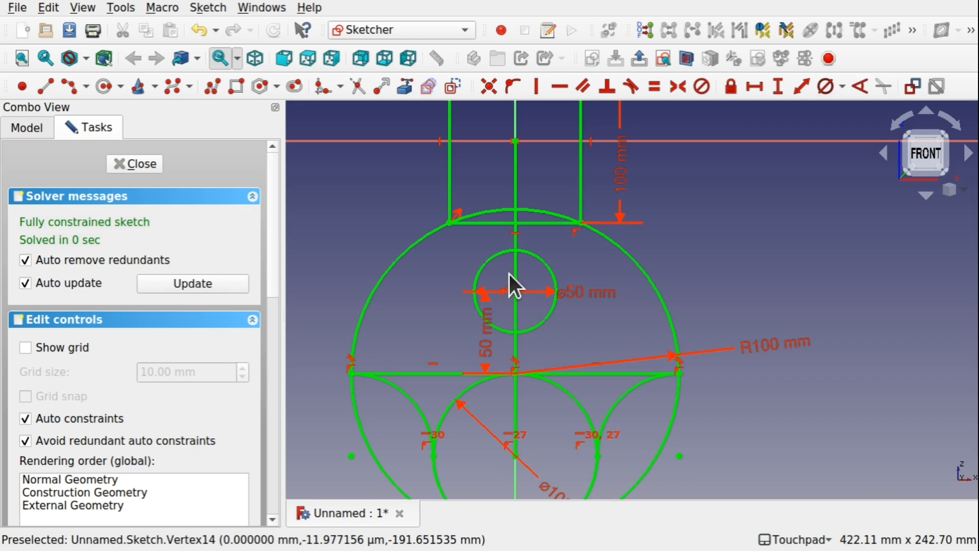
Try to add a vertical distance constraint to the line between the origin and the inner circle's centre.
{"action": "left_click", "coordinate": [515, 240]}
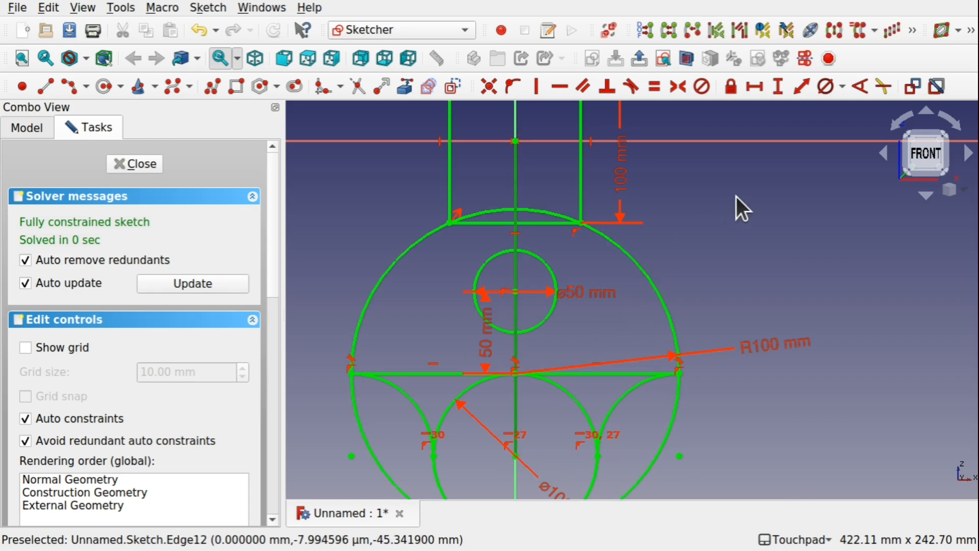
{"action": "left_click", "coordinate": [783, 83]}
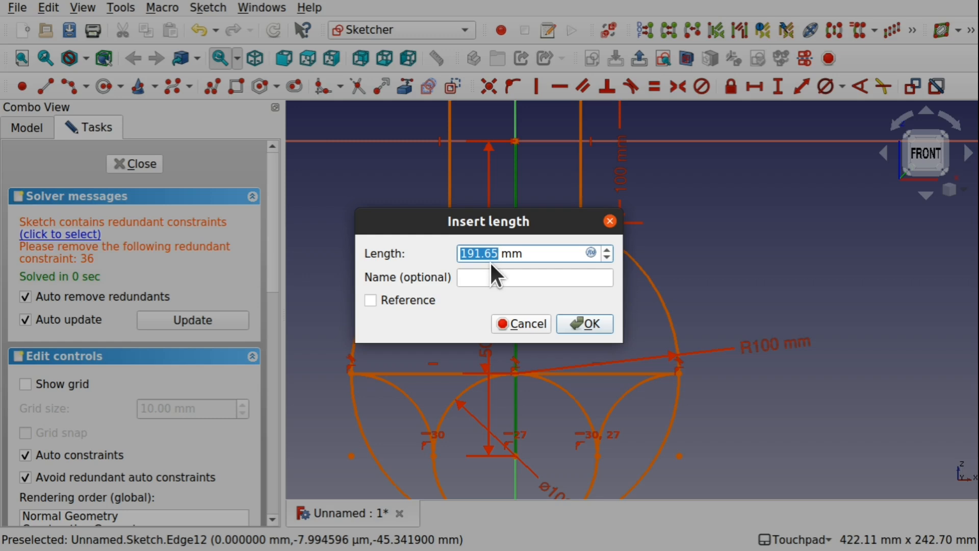
{"action": "left_click", "coordinate": [579, 320]}
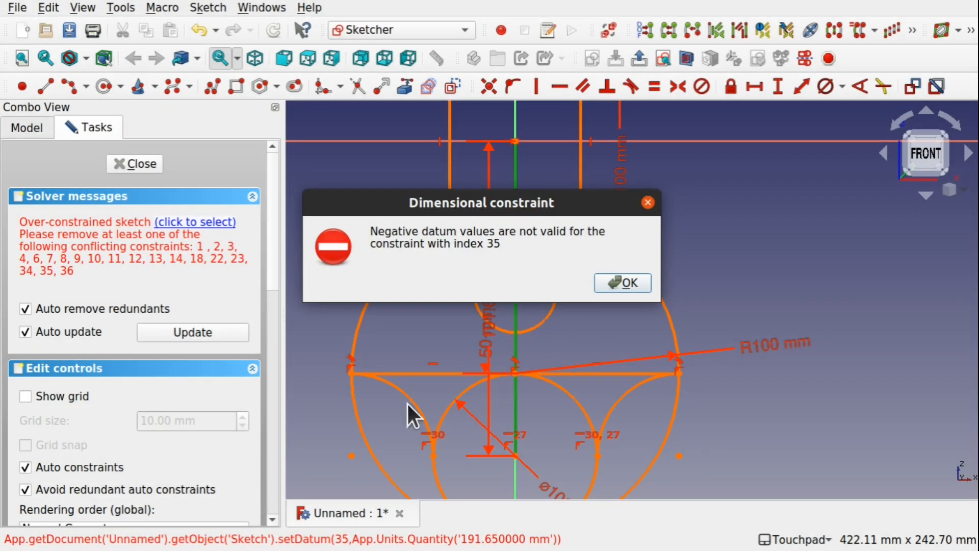
{"action": "left_click", "coordinate": [623, 282]}
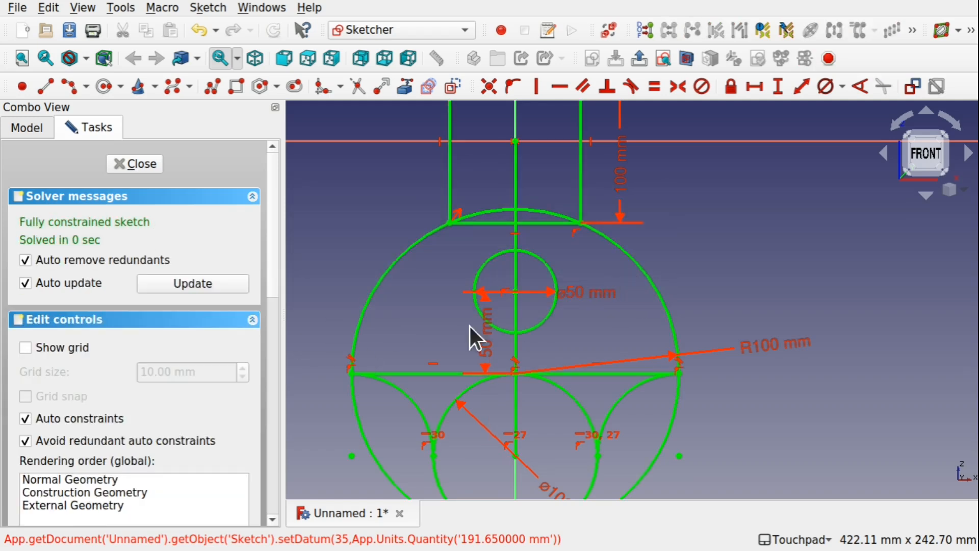
{"action": "left_click", "coordinate": [518, 331]}
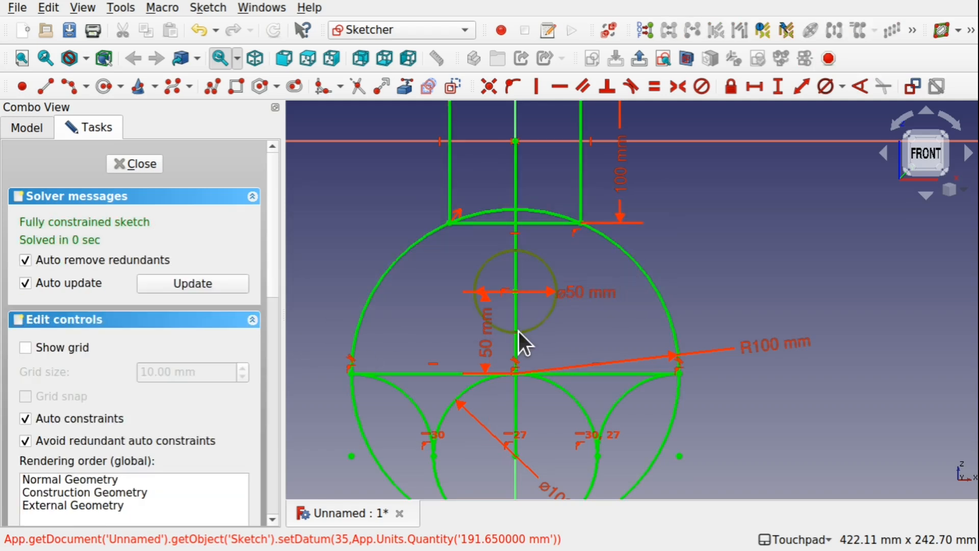
{"action": "left_click", "coordinate": [602, 334]}
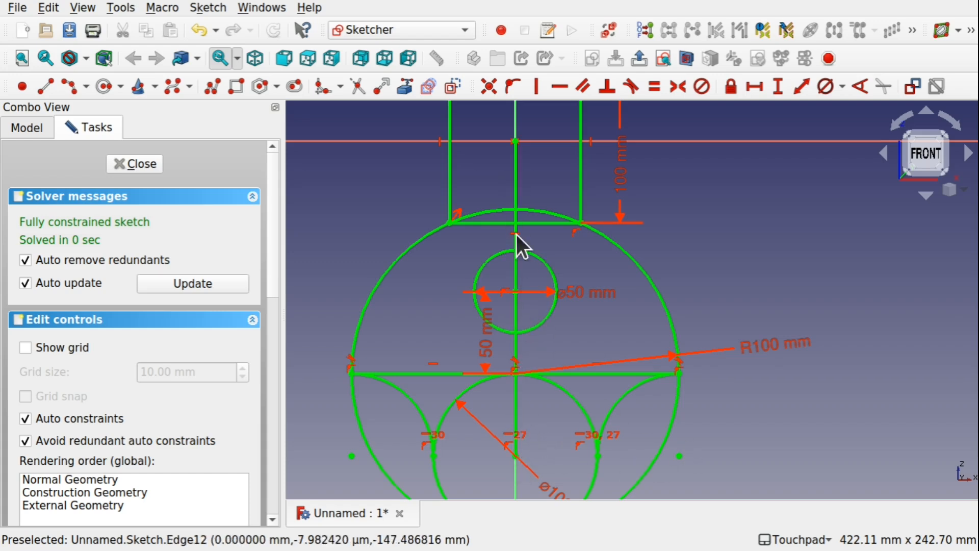
Move the labels of both diameters, the large circle's radius, and the rectangle's height and width clear of the sketch geometry.
{"action": "scroll", "coordinate": [604, 286], "scroll_direction": "down", "scroll_amount": 4}
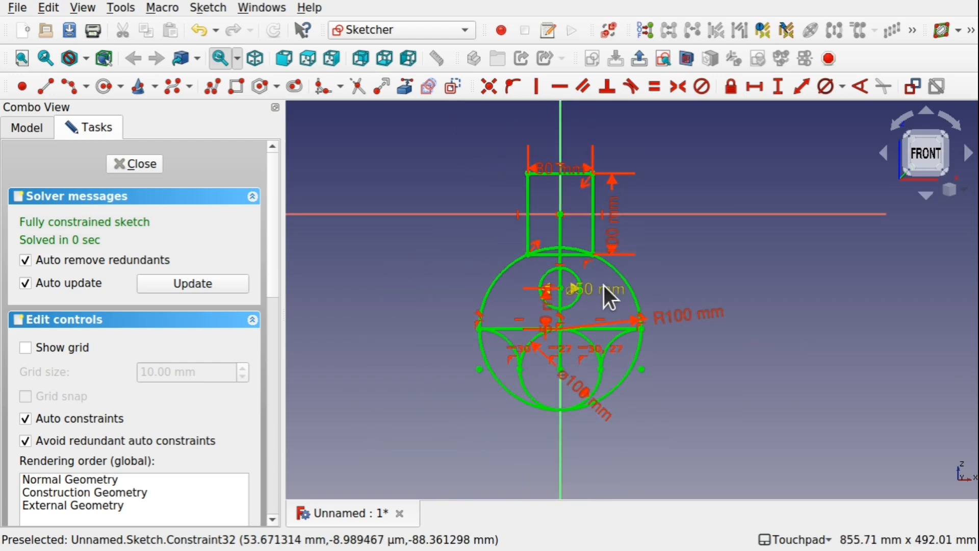
{"action": "middle_click_drag", "start_coordinate": [604, 285], "coordinate": [632, 338], "text": "shift"}
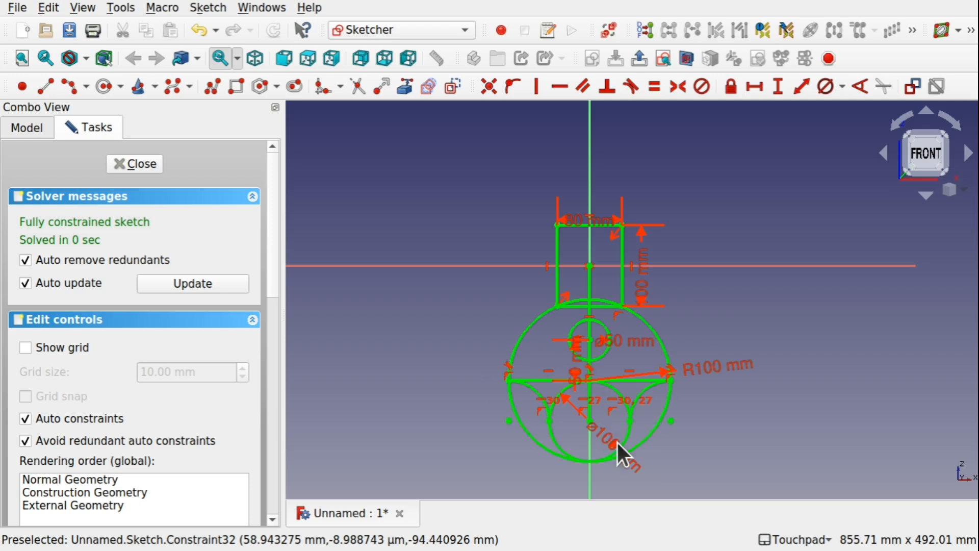
{"action": "left_click_drag", "start_coordinate": [623, 449], "coordinate": [380, 260]}
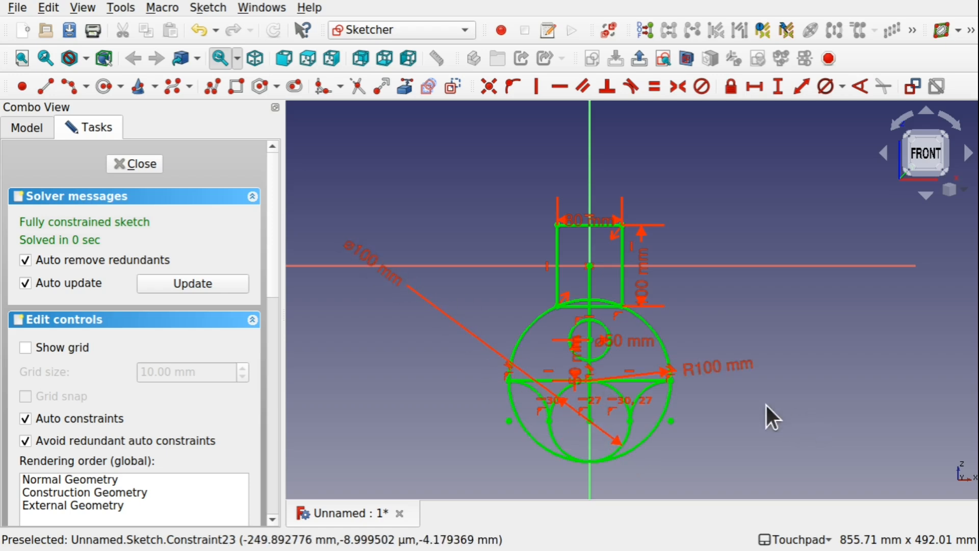
{"action": "left_click_drag", "start_coordinate": [691, 372], "coordinate": [791, 332]}
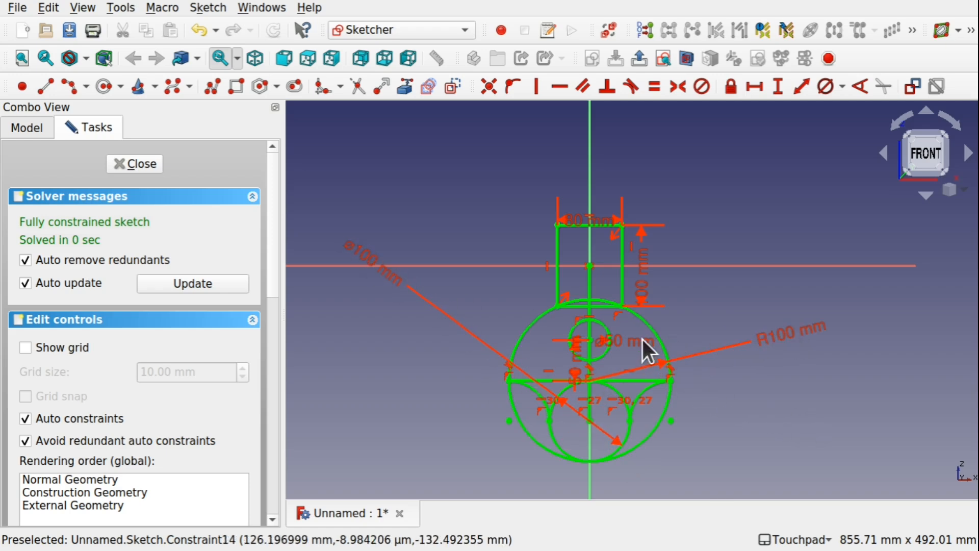
{"action": "left_click_drag", "start_coordinate": [637, 339], "coordinate": [754, 291]}
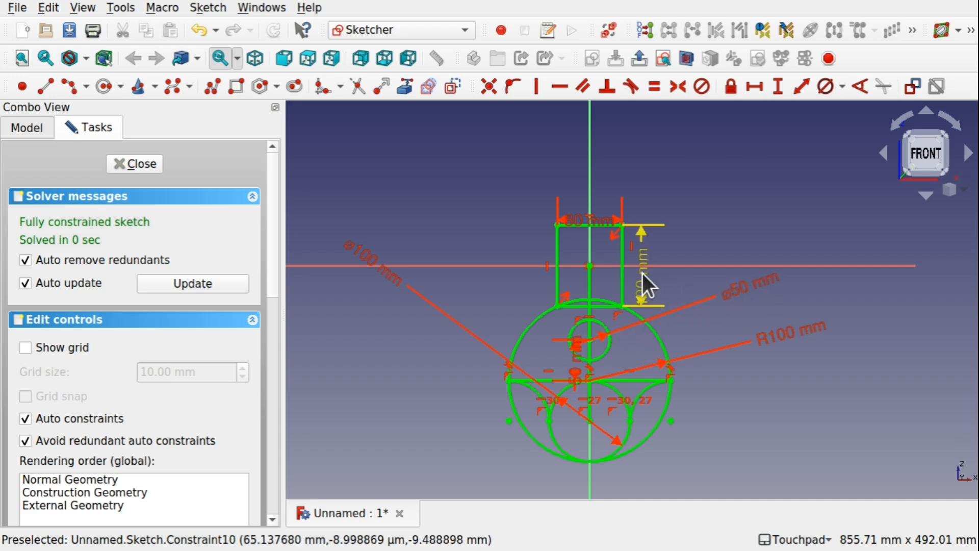
{"action": "left_click_drag", "start_coordinate": [643, 273], "coordinate": [682, 162]}
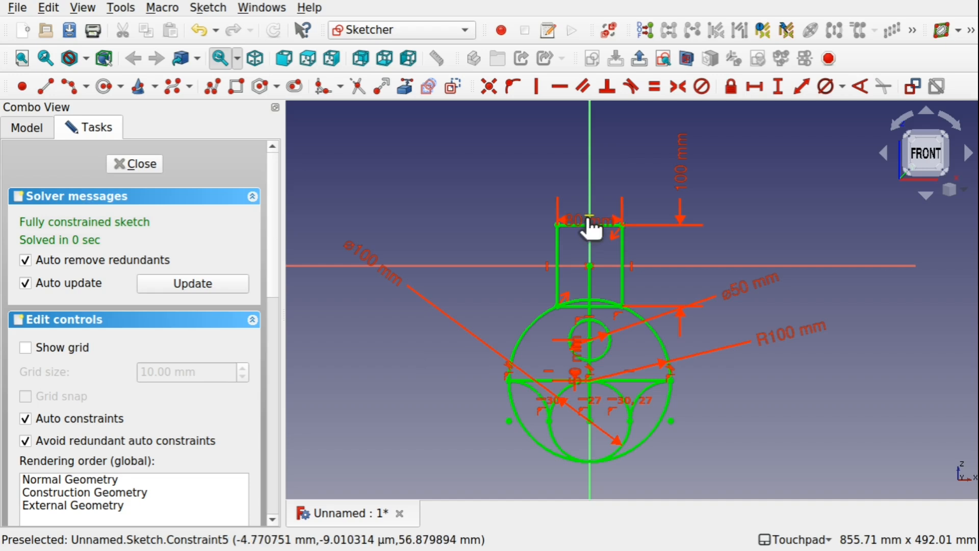
{"action": "left_click_drag", "start_coordinate": [590, 225], "coordinate": [512, 169]}
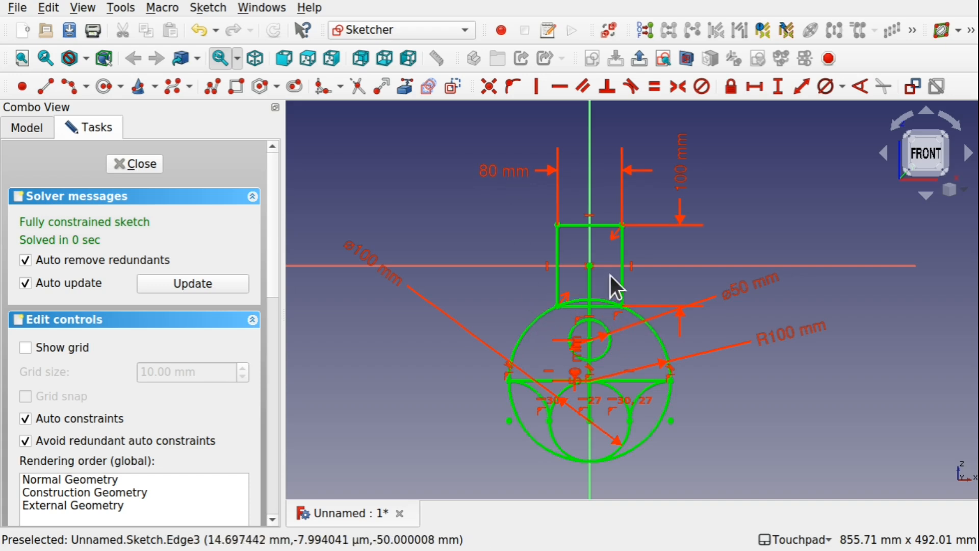
Set the rectangle's height to 90 mm and finish editing the sketch.
{"action": "scroll", "coordinate": [610, 275], "scroll_direction": "up", "scroll_amount": 2}
{"action": "scroll", "coordinate": [610, 276], "scroll_direction": "down", "scroll_amount": 1}
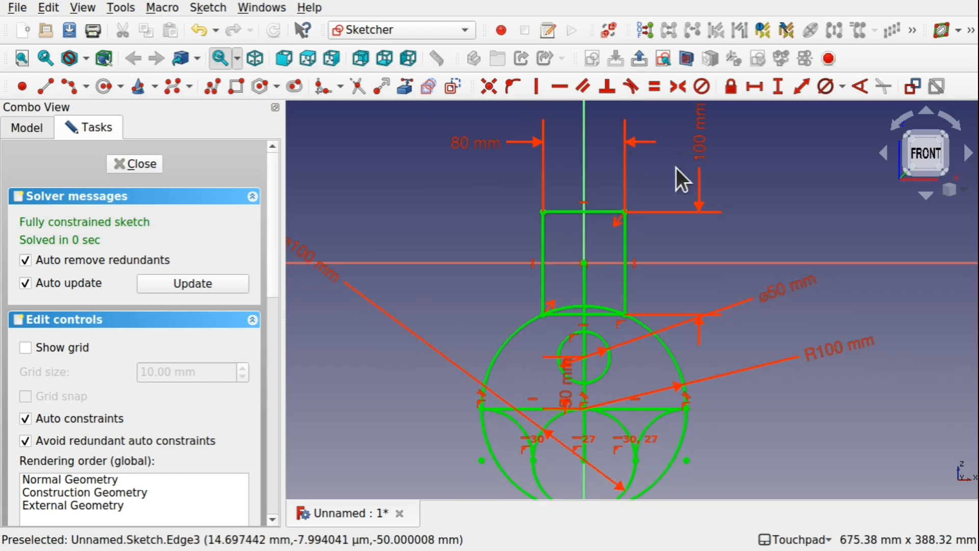
{"action": "double_click", "coordinate": [698, 152]}
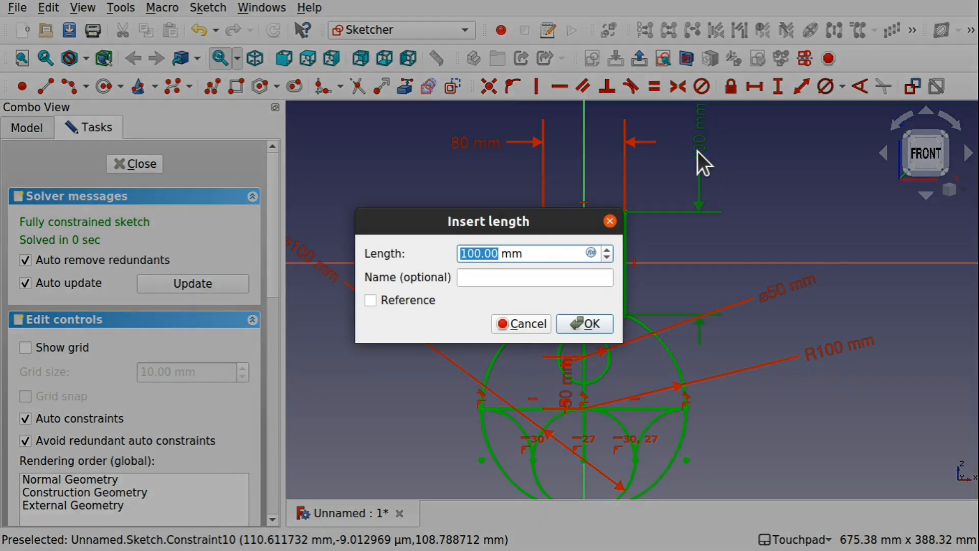
{"action": "type", "text": "90"}
{"action": "key", "text": "Return"}
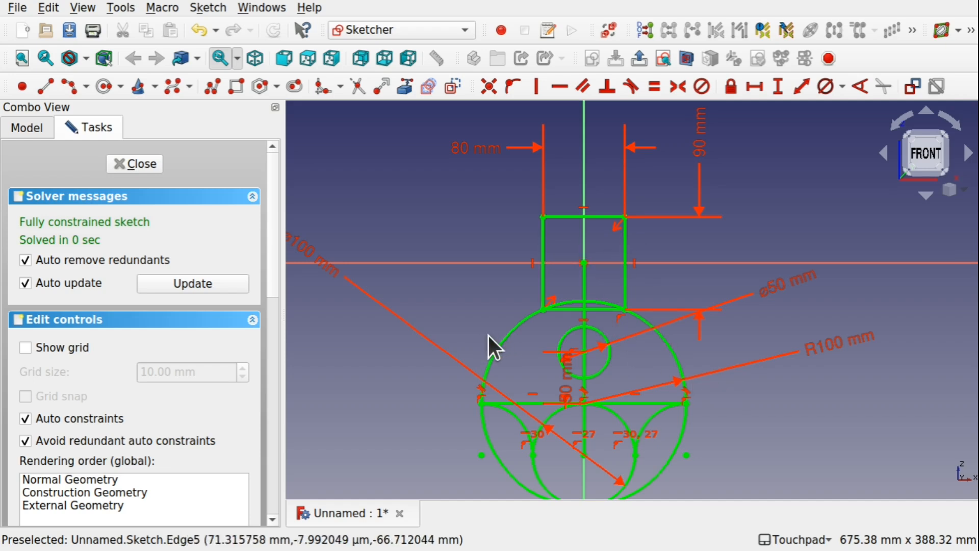
{"action": "left_click", "coordinate": [136, 163]}
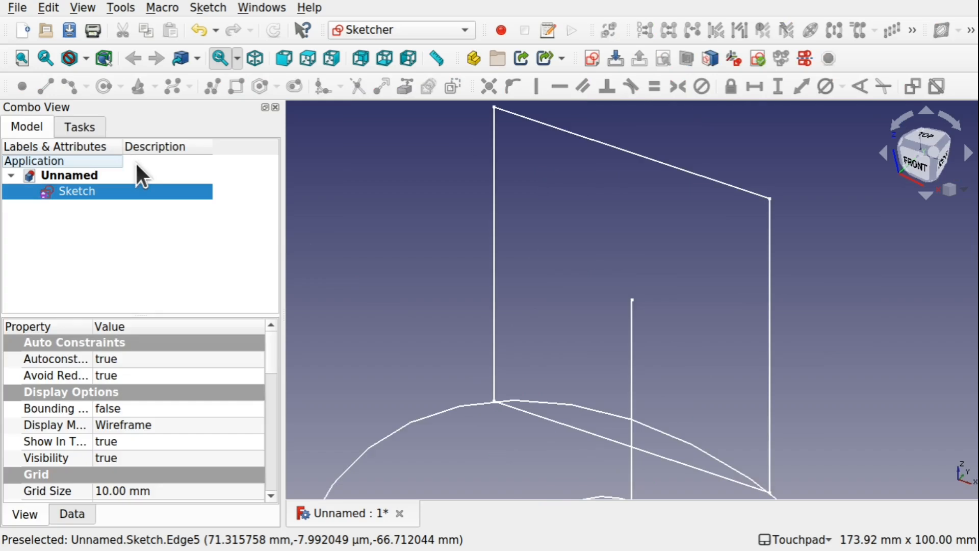
Rename the finished sketch as MasterSketch.
{"action": "scroll", "coordinate": [577, 356], "scroll_direction": "down", "scroll_amount": 10}
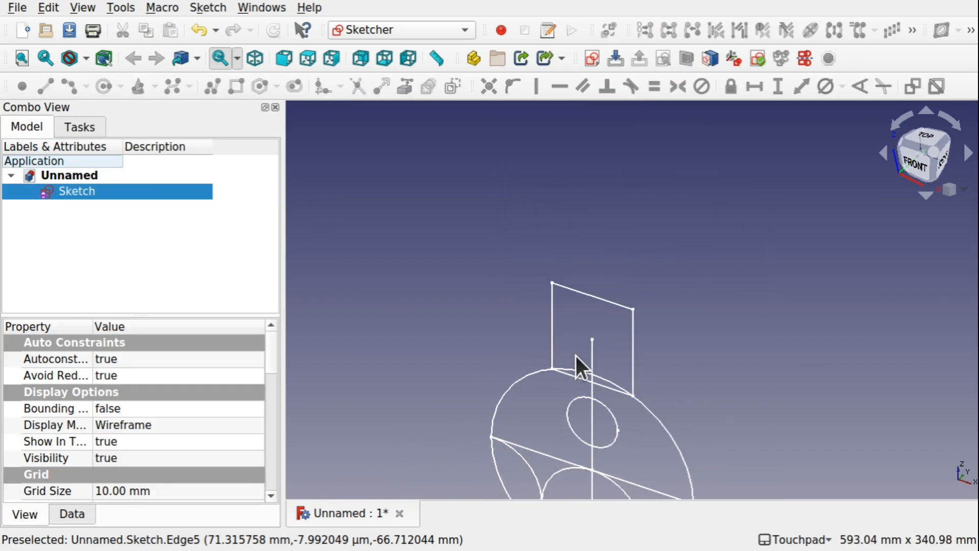
{"action": "middle_click_drag", "start_coordinate": [645, 324], "coordinate": [616, 235], "text": "shift"}
{"action": "mouse_move", "coordinate": [572, 370]}
{"action": "left_mouse_down", "text": "shift"}
{"action": "mouse_move", "coordinate": [628, 347]}
{"action": "mouse_move", "coordinate": [632, 327]}
{"action": "mouse_move", "coordinate": [662, 295]}
{"action": "mouse_move", "coordinate": [586, 286]}
{"action": "left_mouse_up", "text": "shift"}
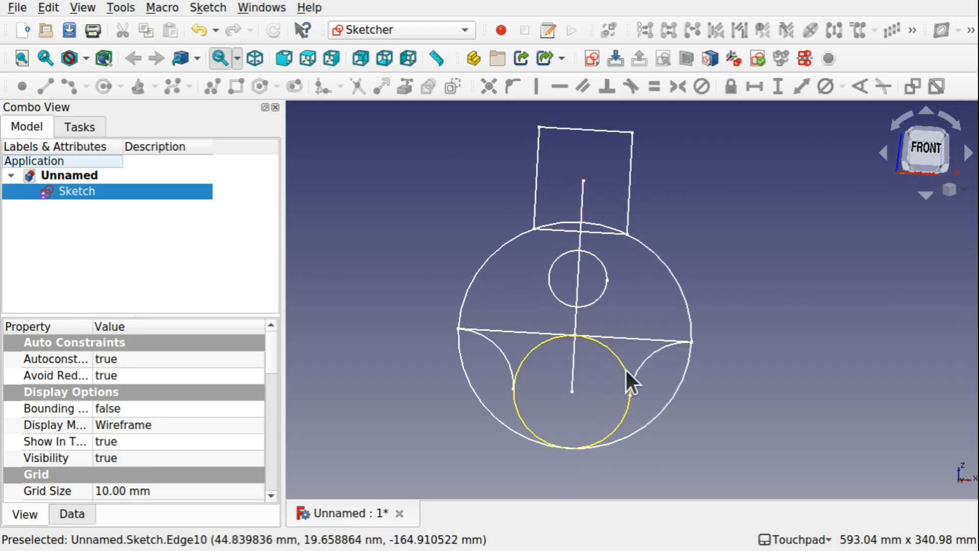
{"action": "mouse_move", "coordinate": [541, 349]}
{"action": "left_mouse_down", "text": "shift"}
{"action": "mouse_move", "coordinate": [616, 343]}
{"action": "mouse_move", "coordinate": [734, 270]}
{"action": "mouse_move", "coordinate": [555, 335]}
{"action": "mouse_move", "coordinate": [543, 354]}
{"action": "left_mouse_up", "text": "shift"}
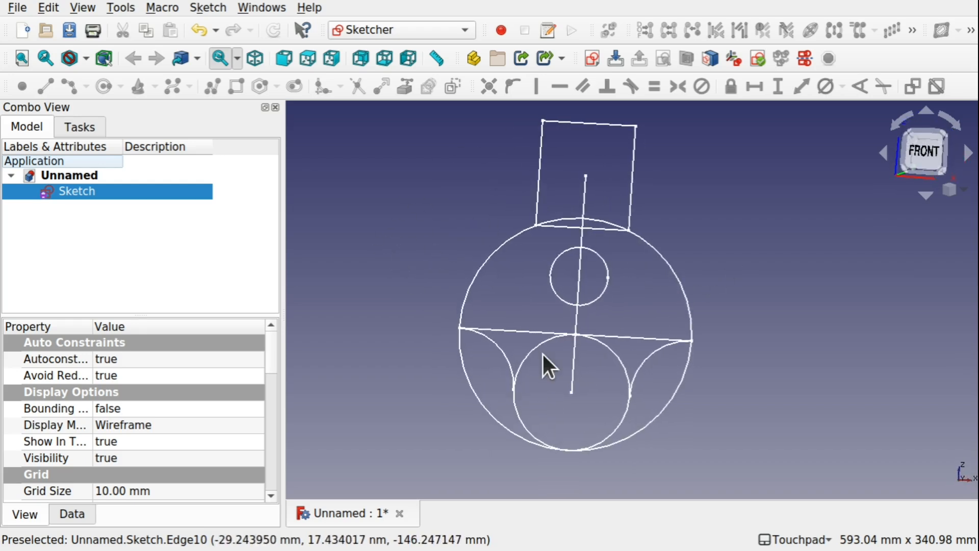
{"action": "right_click", "coordinate": [92, 195]}
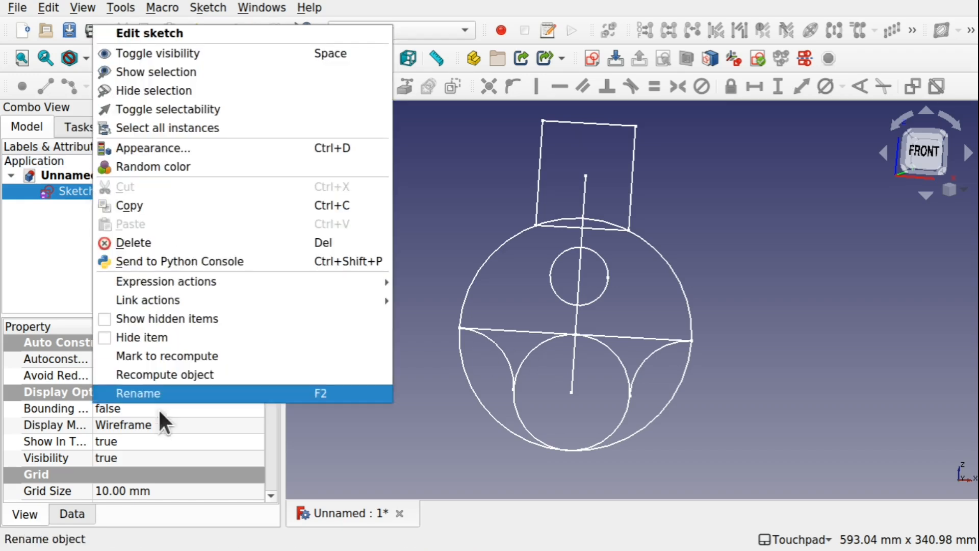
{"action": "left_click", "coordinate": [194, 393]}
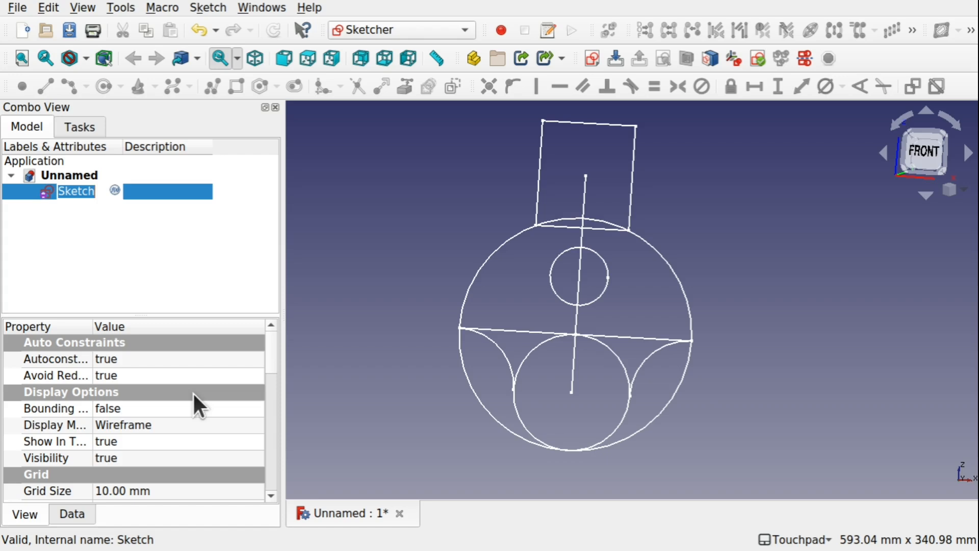
{"action": "key", "text": "Home"}
{"action": "type", "text": "Master"}
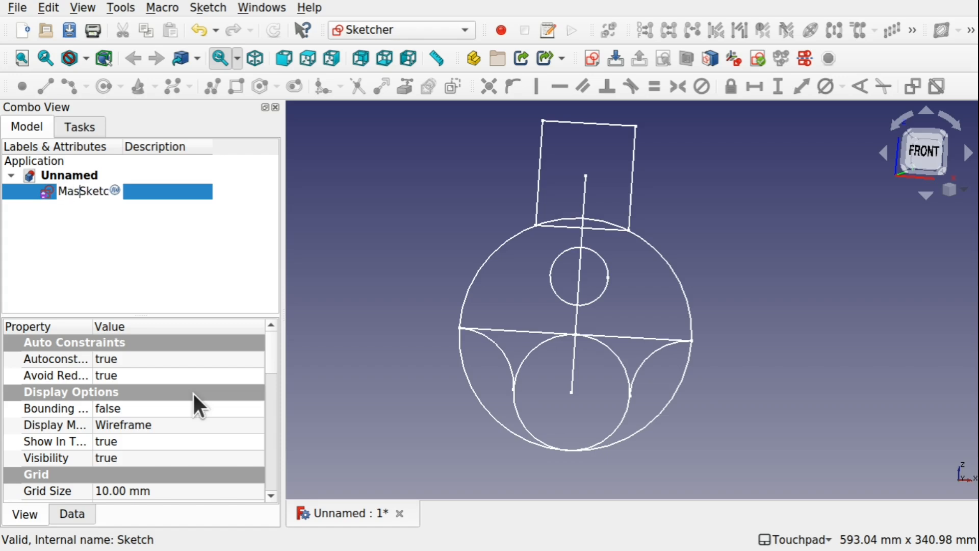
{"action": "key", "text": "Return"}
{"action": "left_click", "coordinate": [179, 256]}
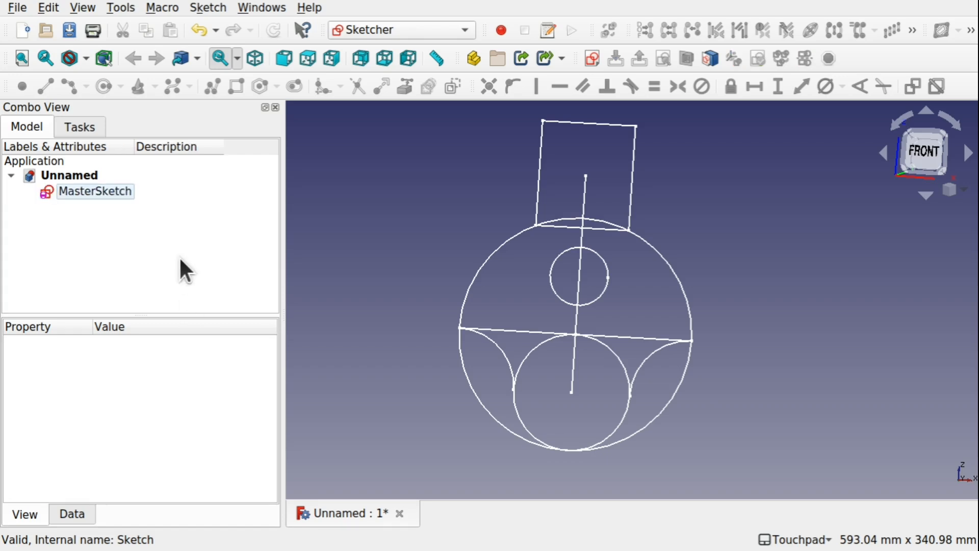
Reopen MasterSketch for editing and draw a circle centred on the origin with a radius of about 15.5 mm.
{"action": "left_click", "coordinate": [635, 164]}
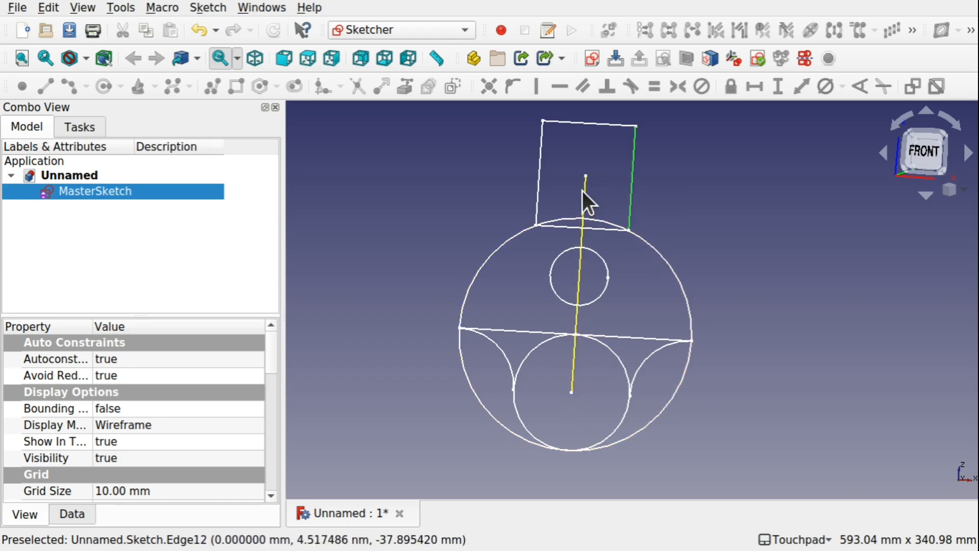
{"action": "double_click", "coordinate": [112, 191]}
{"action": "scroll", "coordinate": [574, 182], "scroll_direction": "up", "scroll_amount": 5}
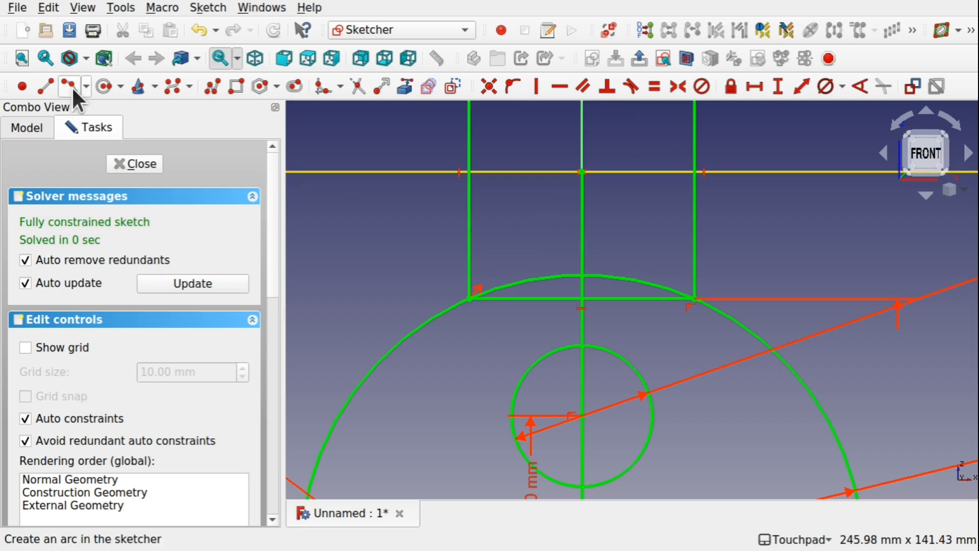
{"action": "left_click", "coordinate": [102, 86]}
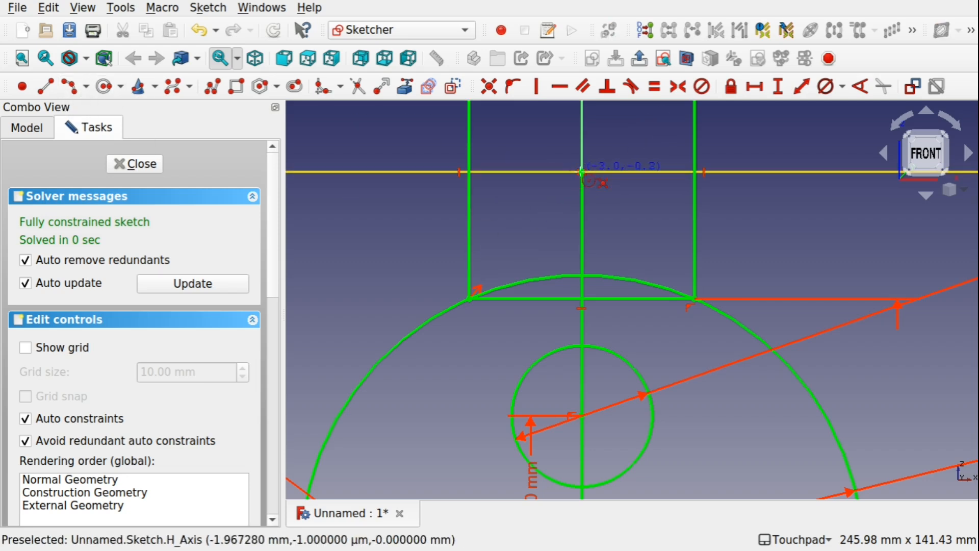
{"action": "left_click", "coordinate": [582, 172]}
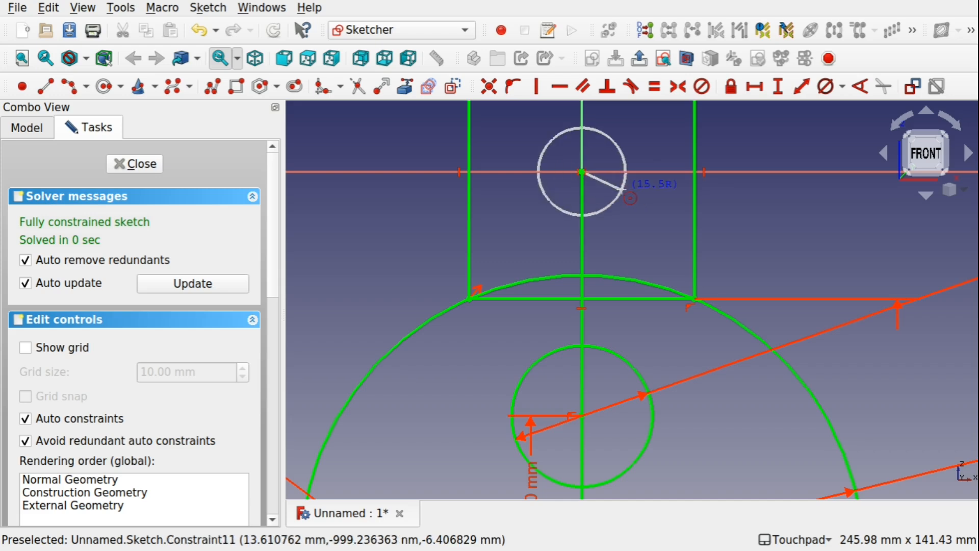
{"action": "left_click", "coordinate": [622, 190]}
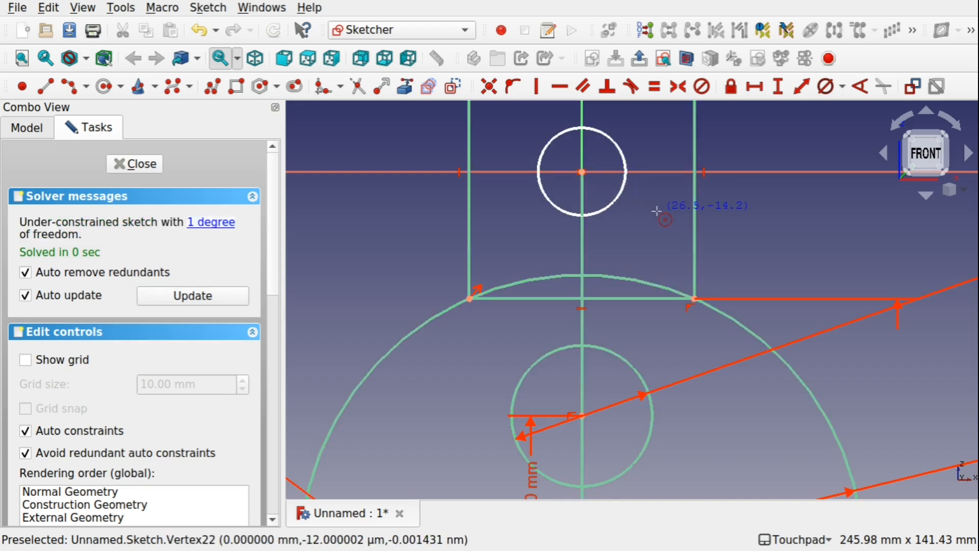
{"action": "key", "text": "Escape"}
Constrain the diameter of the circle at the origin to 10 mm.
{"action": "left_click", "coordinate": [623, 157]}
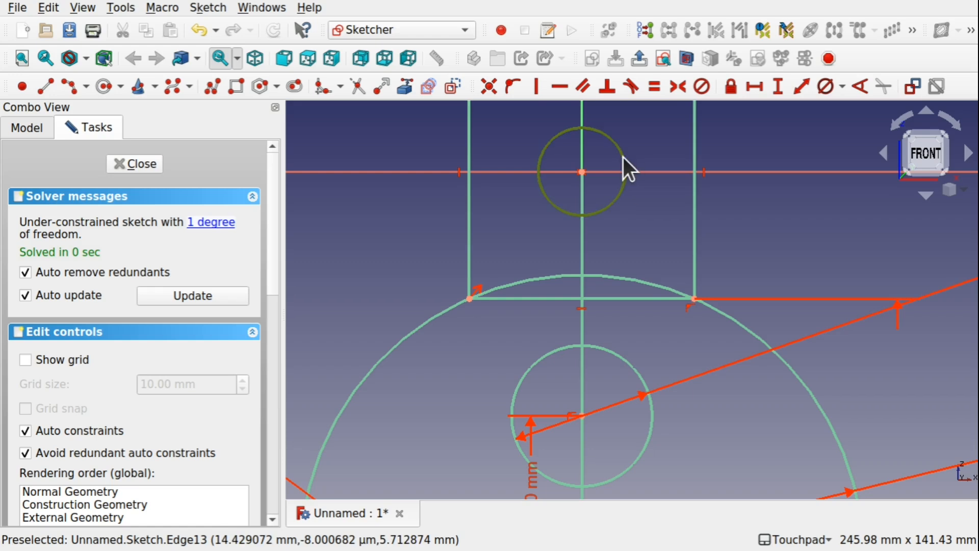
{"action": "left_click", "coordinate": [820, 87]}
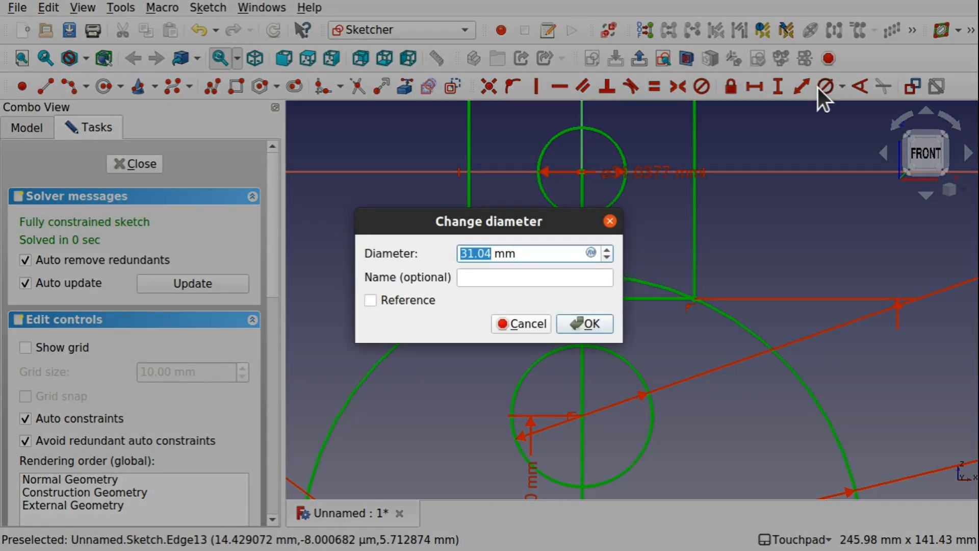
{"action": "type", "text": "10"}
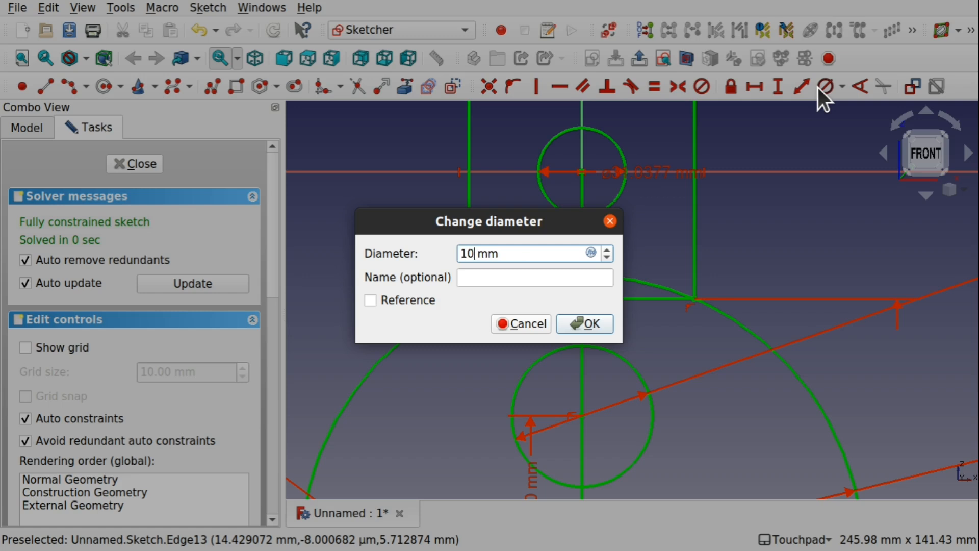
{"action": "key", "text": "Return"}
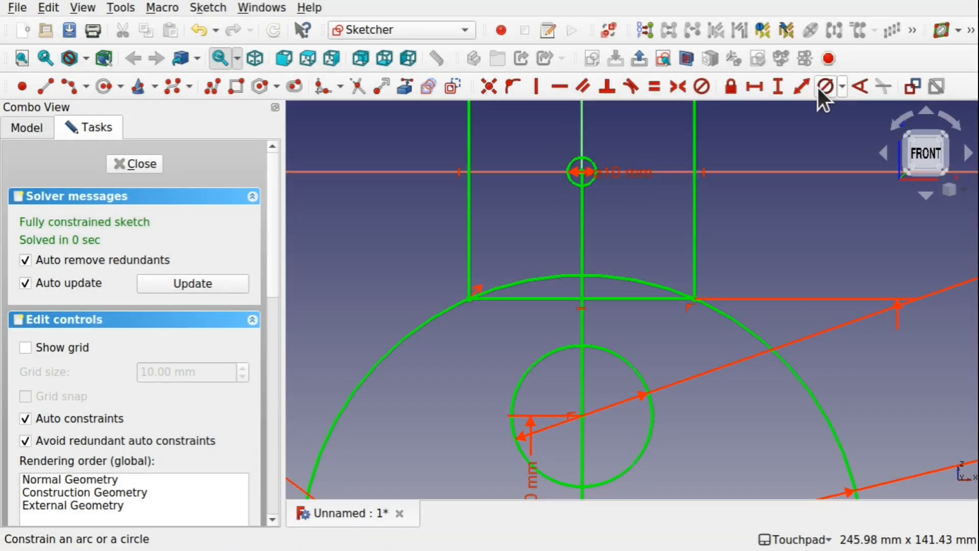
Change the origin circle's diameter to 25 mm and then to 20 mm, and finish editing the sketch.
{"action": "double_click", "coordinate": [616, 173]}
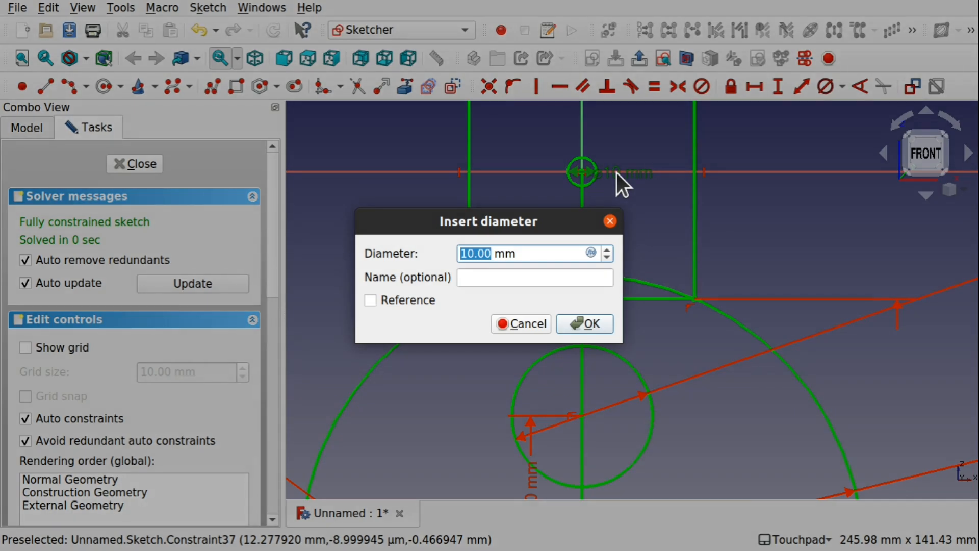
{"action": "type", "text": "25"}
{"action": "key", "text": "Return"}
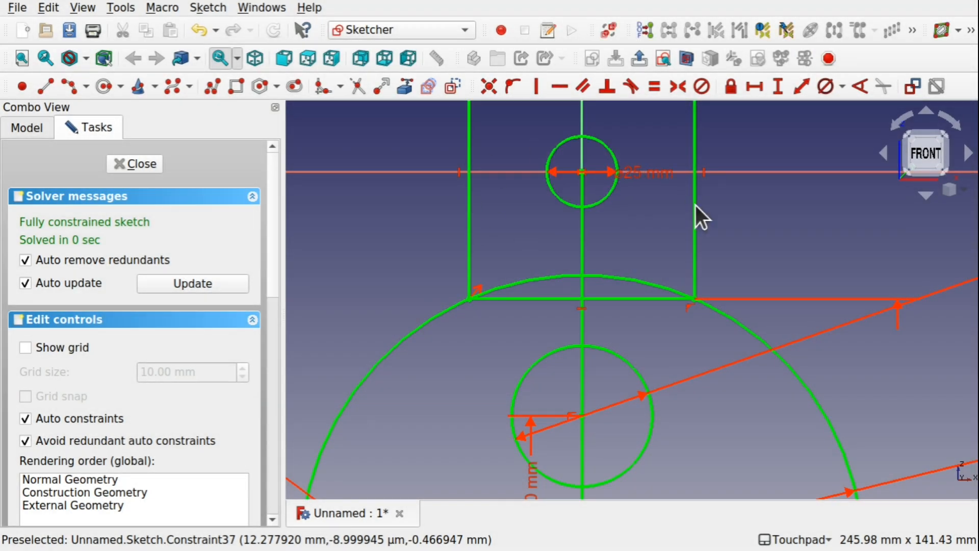
{"action": "double_click", "coordinate": [634, 179]}
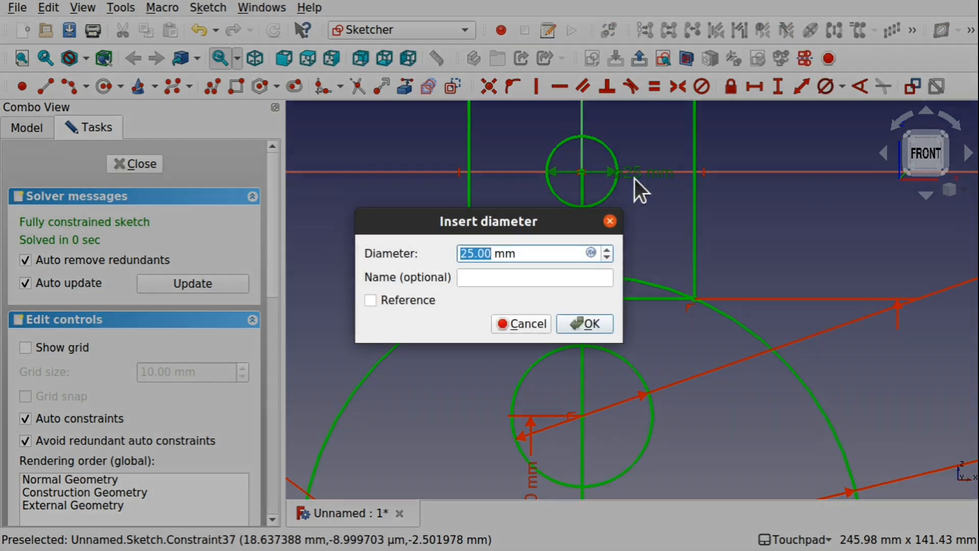
{"action": "type", "text": "20"}
{"action": "key", "text": "Return"}
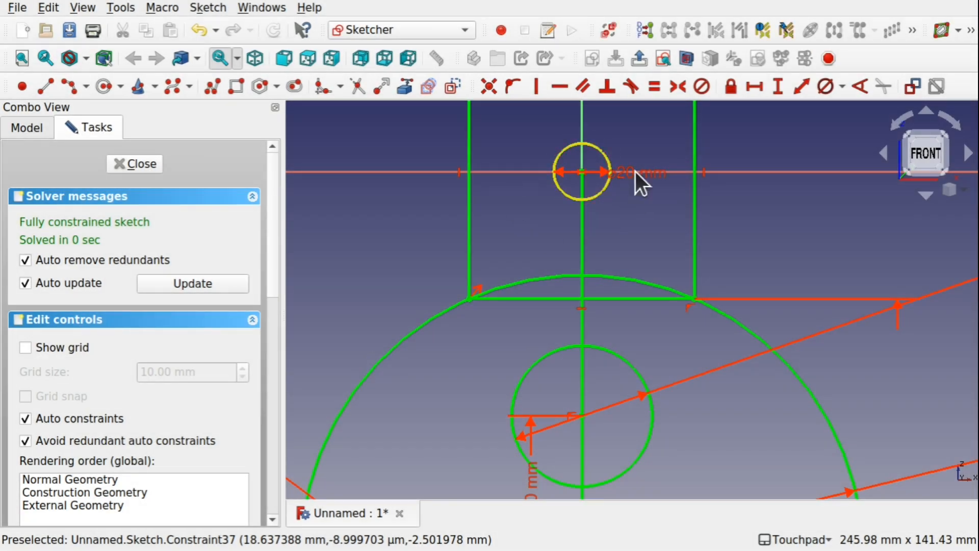
{"action": "scroll", "coordinate": [595, 176], "scroll_direction": "down", "scroll_amount": 3}
{"action": "mouse_move", "coordinate": [624, 184]}
{"action": "left_mouse_down", "text": "shift"}
{"action": "mouse_move", "coordinate": [512, 233]}
{"action": "mouse_move", "coordinate": [676, 174]}
{"action": "mouse_move", "coordinate": [662, 164]}
{"action": "mouse_move", "coordinate": [638, 175]}
{"action": "left_mouse_up", "text": "shift"}
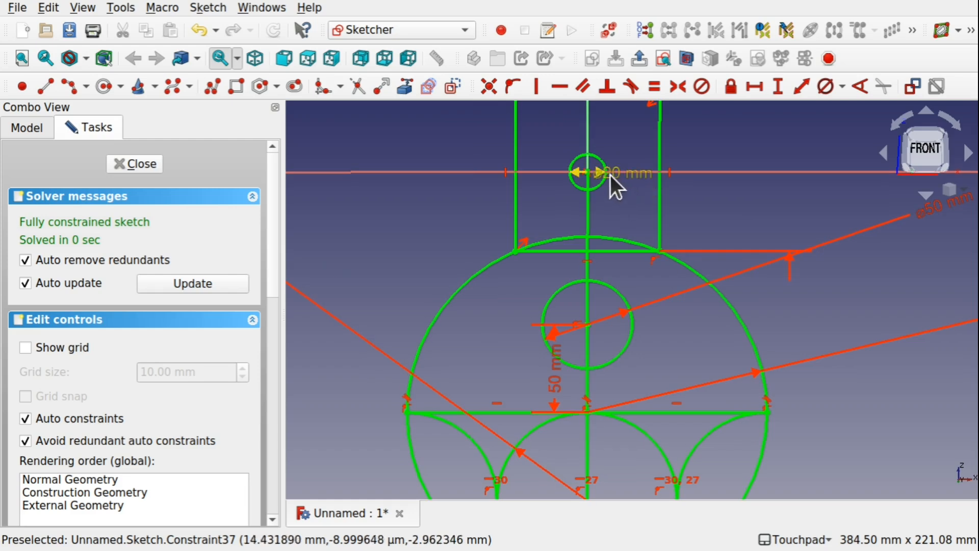
{"action": "left_click", "coordinate": [137, 168]}
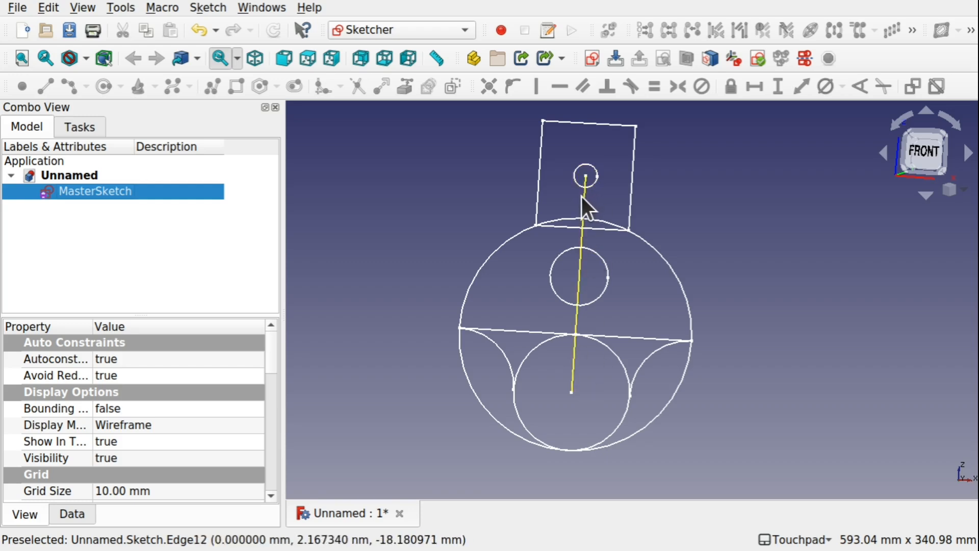
Reopen MasterSketch for editing and delete the 20 mm circle at the origin together with its diameter constraint.
{"action": "double_click", "coordinate": [84, 193]}
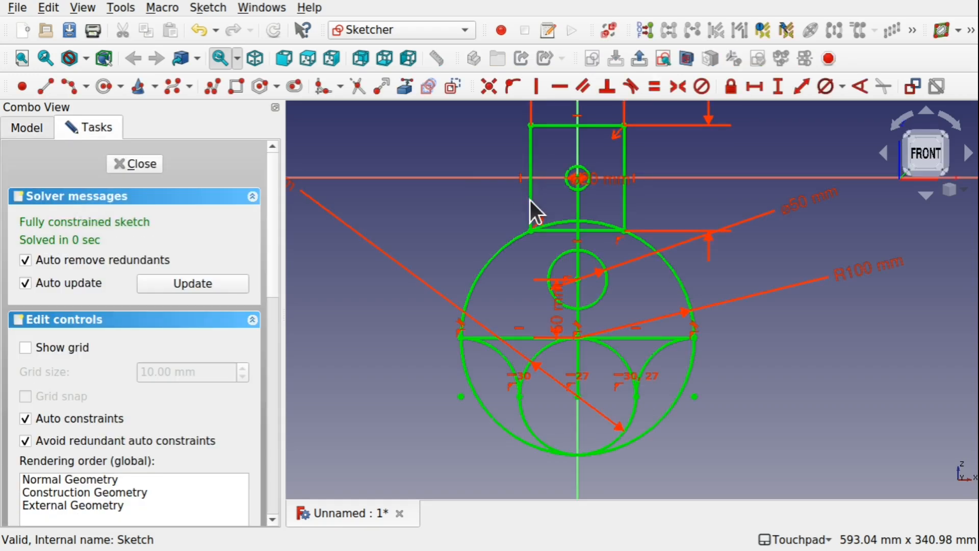
{"action": "left_click_drag", "start_coordinate": [605, 179], "coordinate": [679, 146]}
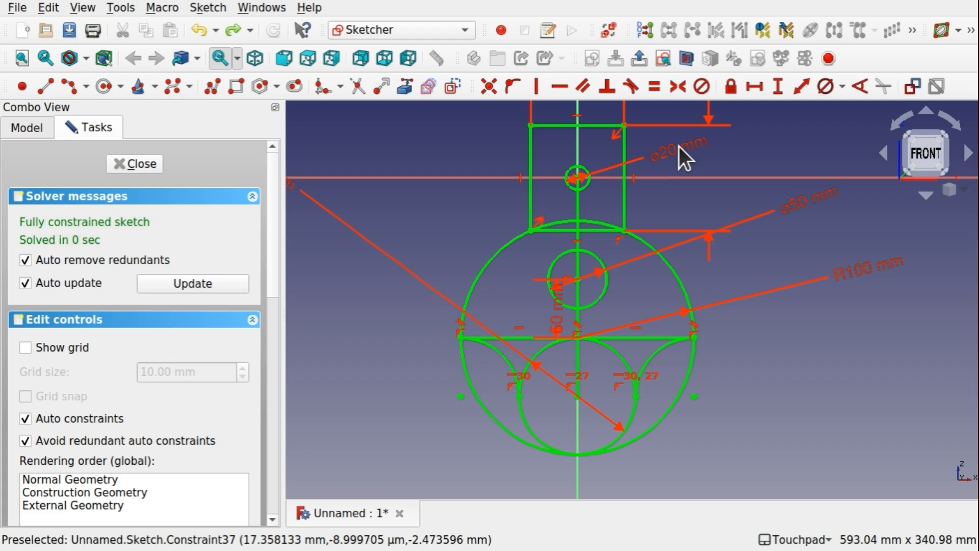
{"action": "key", "text": "Delete"}
{"action": "left_click", "coordinate": [664, 152]}
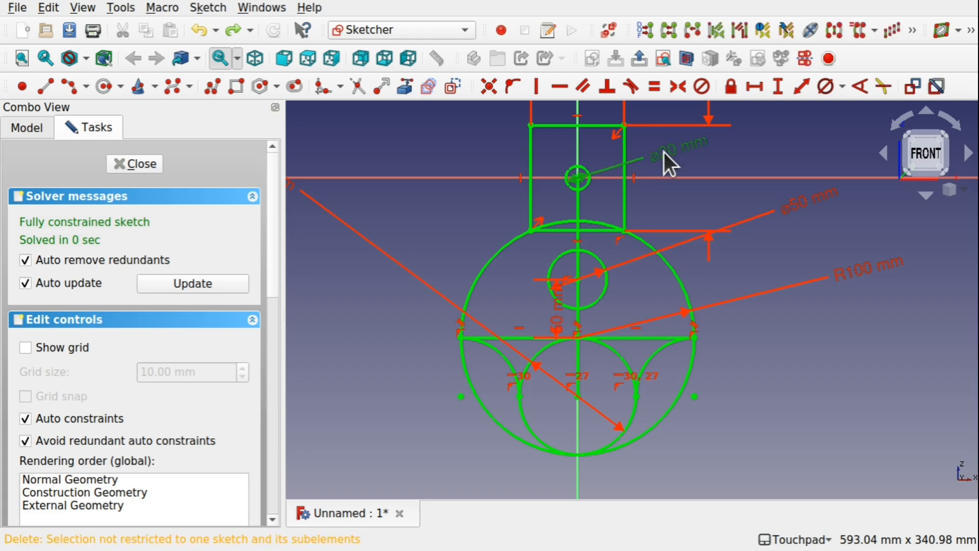
{"action": "key", "text": "Delete"}
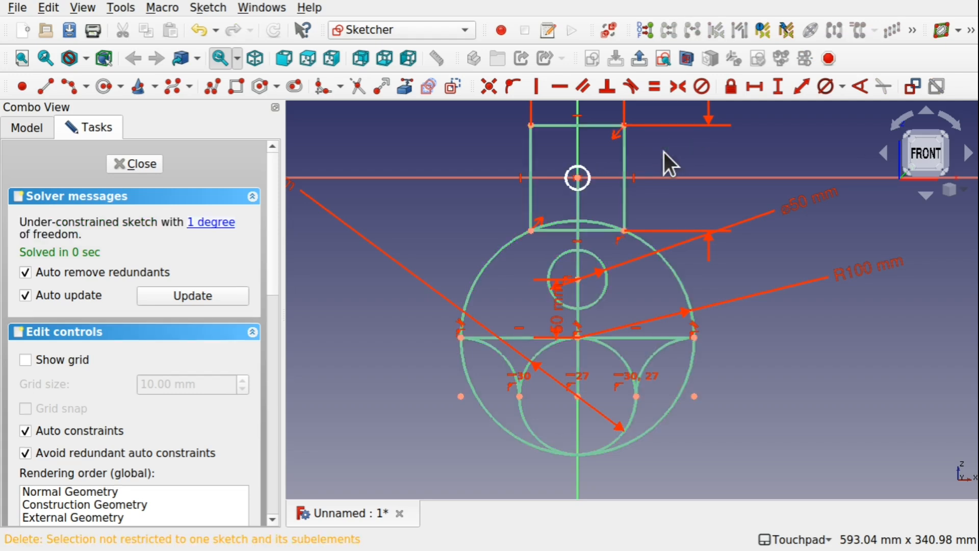
{"action": "left_click", "coordinate": [584, 188]}
{"action": "key", "text": "Delete"}
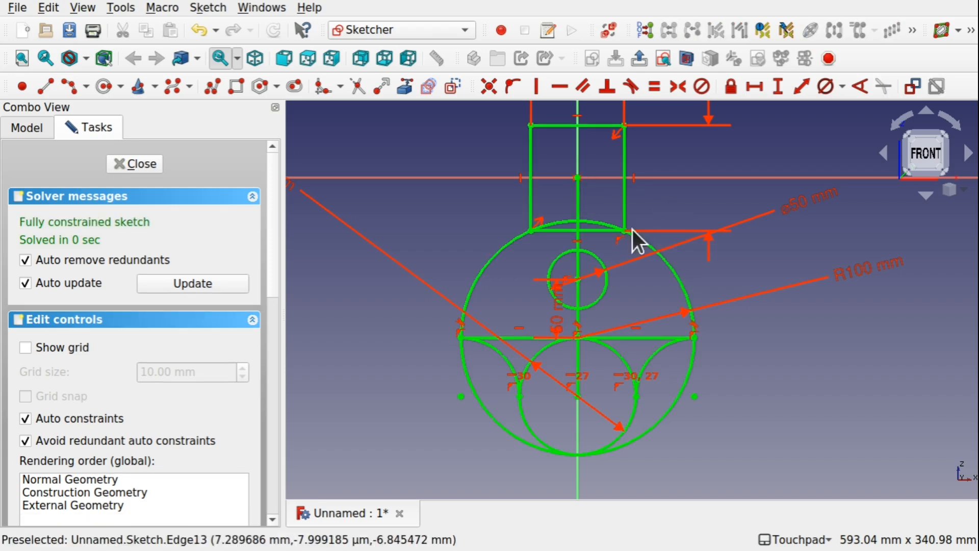
Delete the vertical centre line that runs from the origin down to the lower inner circle's centre.
{"action": "left_click", "coordinate": [580, 203]}
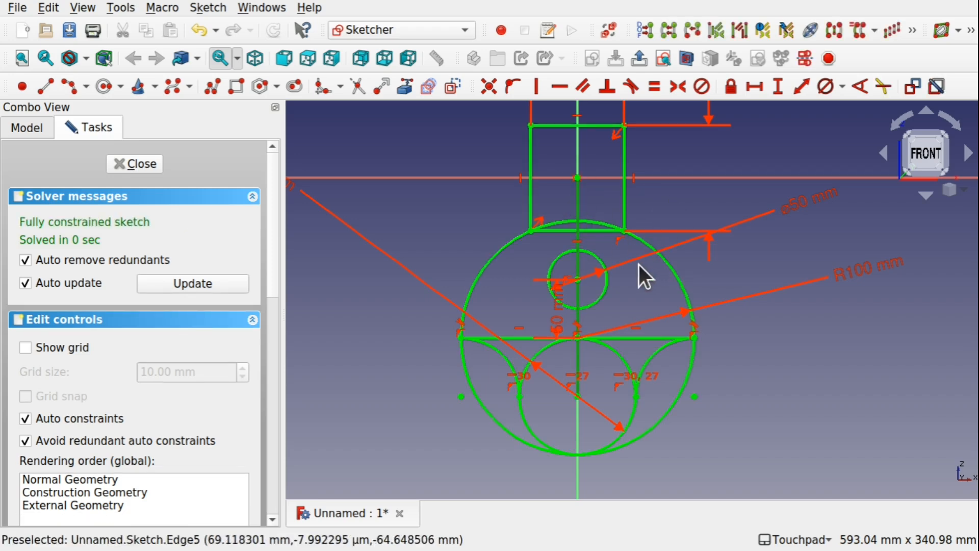
{"action": "left_click", "coordinate": [576, 204]}
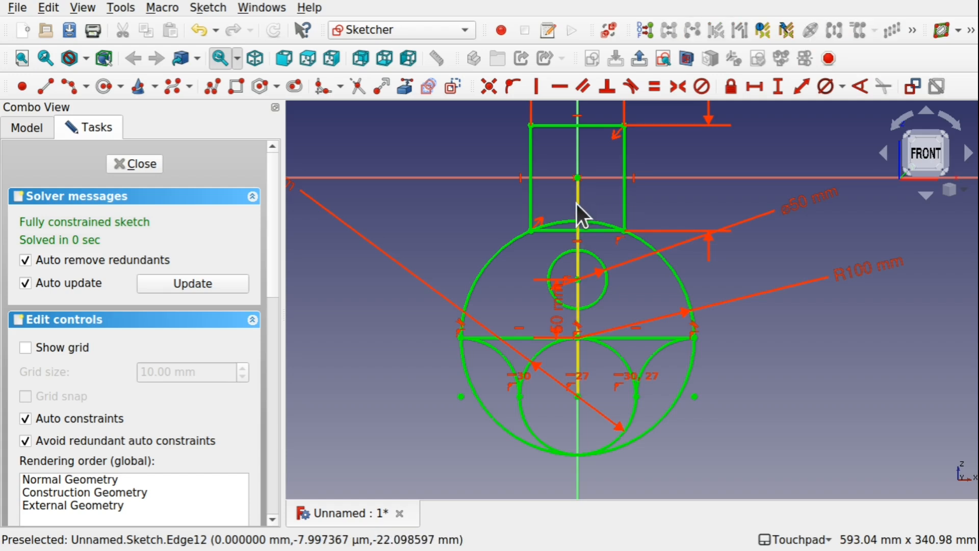
{"action": "key", "text": "Delete"}
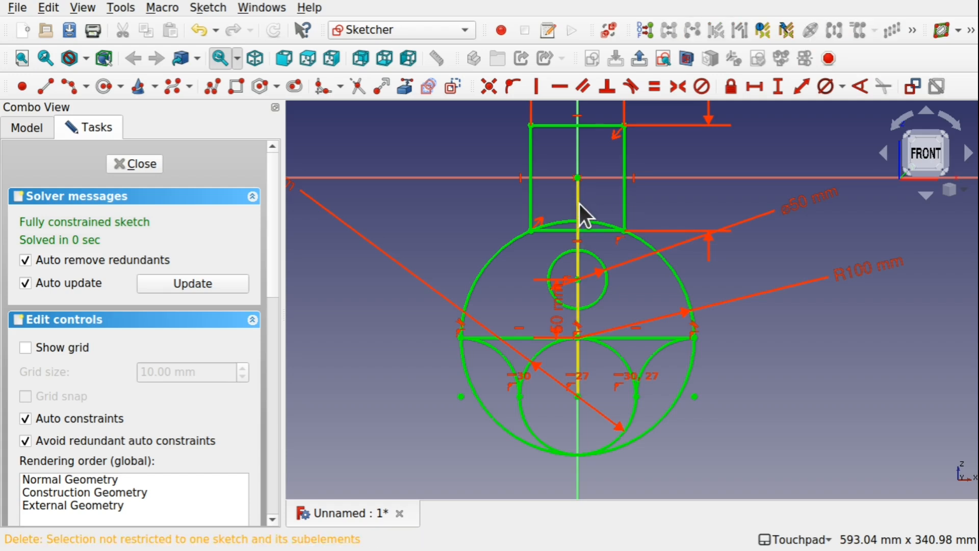
{"action": "left_click", "coordinate": [577, 204]}
{"action": "left_click", "coordinate": [578, 204]}
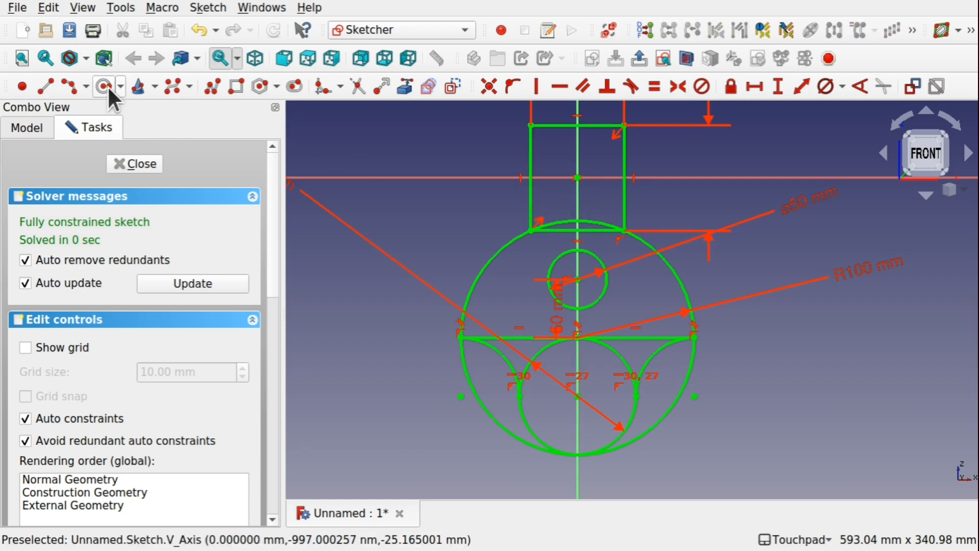
Draw a small circle centred on the vertical axis between the origin and the rectangle's lower edge, and select it.
{"action": "left_click", "coordinate": [162, 88]}
{"action": "scroll", "coordinate": [560, 198], "scroll_direction": "up", "scroll_amount": 4}
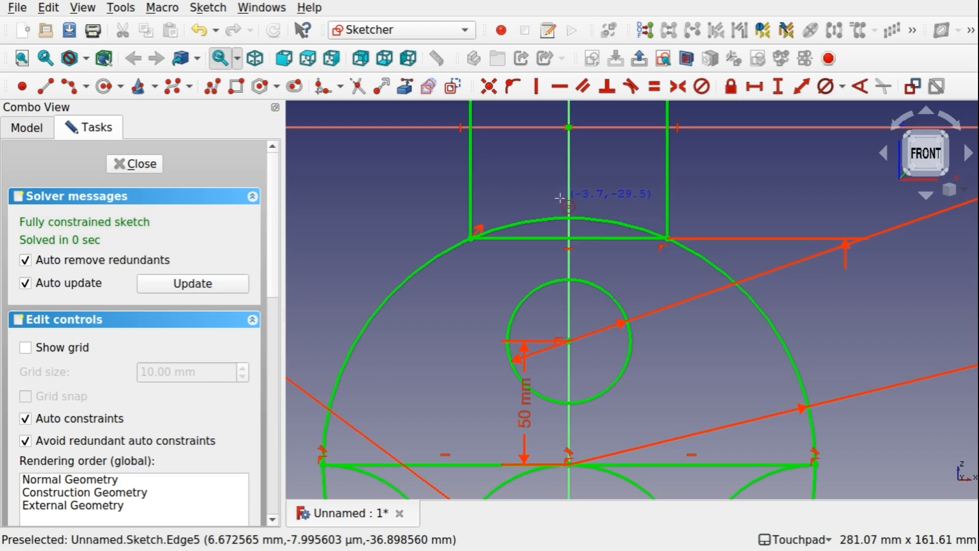
{"action": "left_click", "coordinate": [568, 182]}
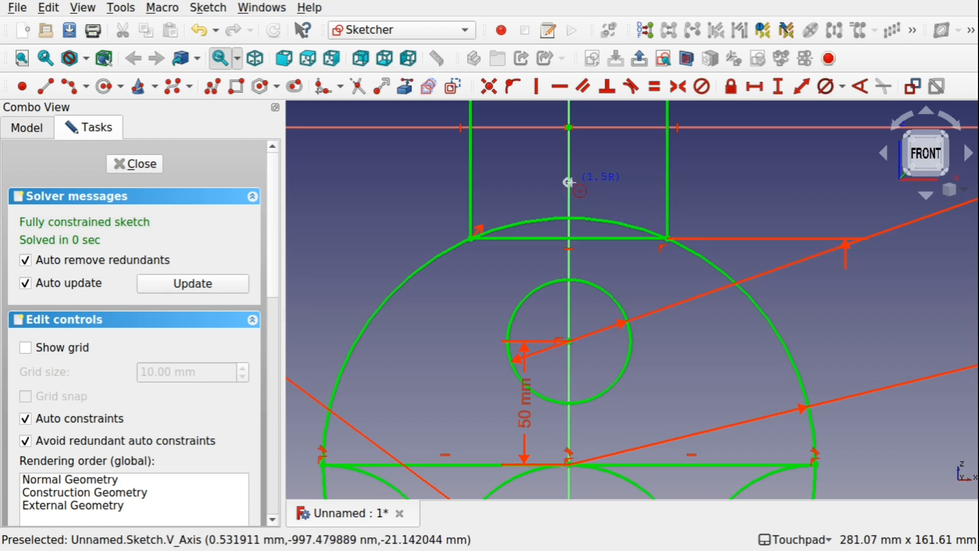
{"action": "left_click", "coordinate": [579, 190]}
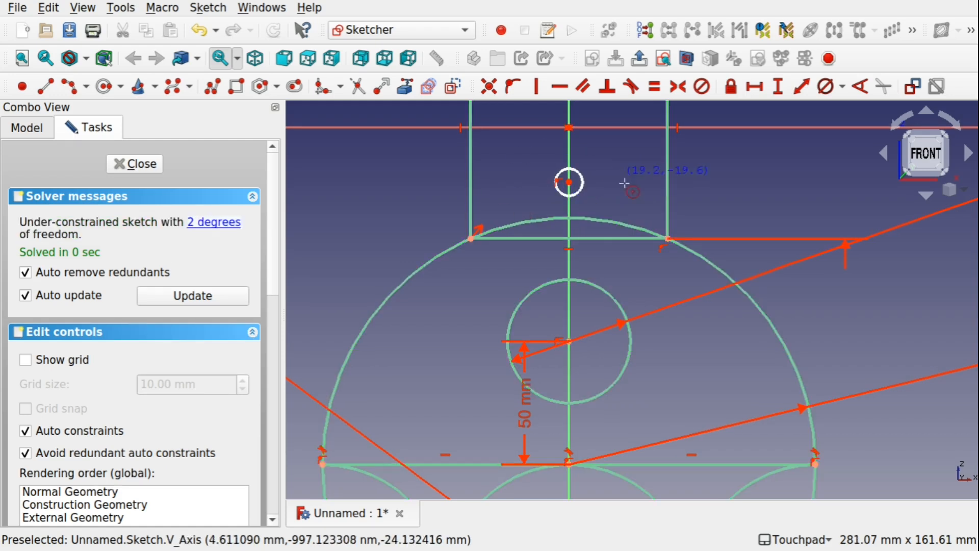
{"action": "left_click", "coordinate": [586, 185]}
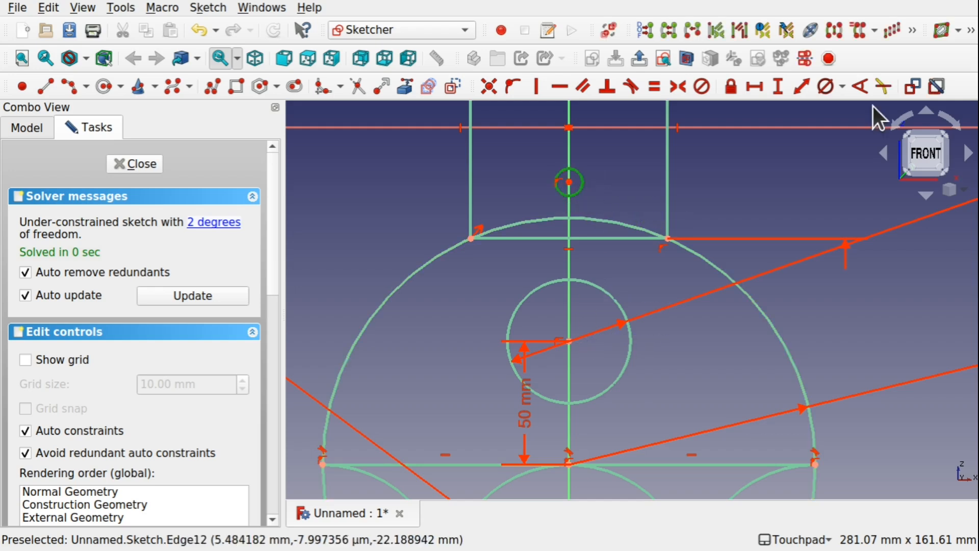
Set the small circle's diameter to 15 mm and constrain its centre vertically 20 mm below the origin.
{"action": "left_click", "coordinate": [824, 85]}
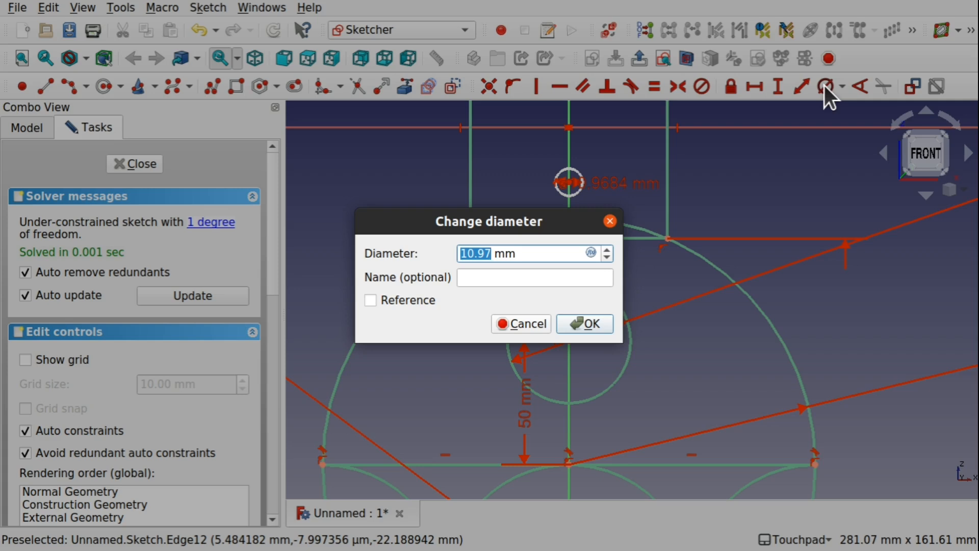
{"action": "type", "text": "15"}
{"action": "key", "text": "Return"}
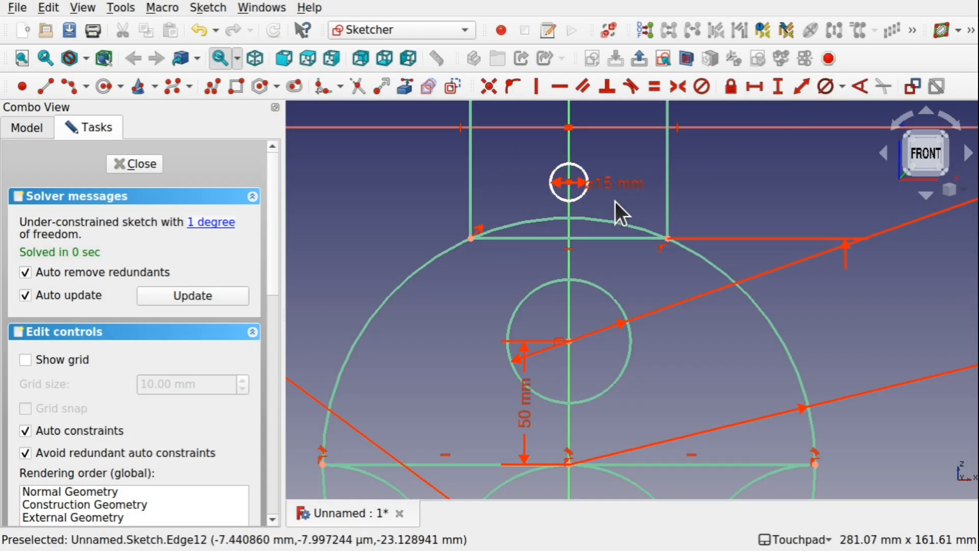
{"action": "left_click", "coordinate": [568, 126]}
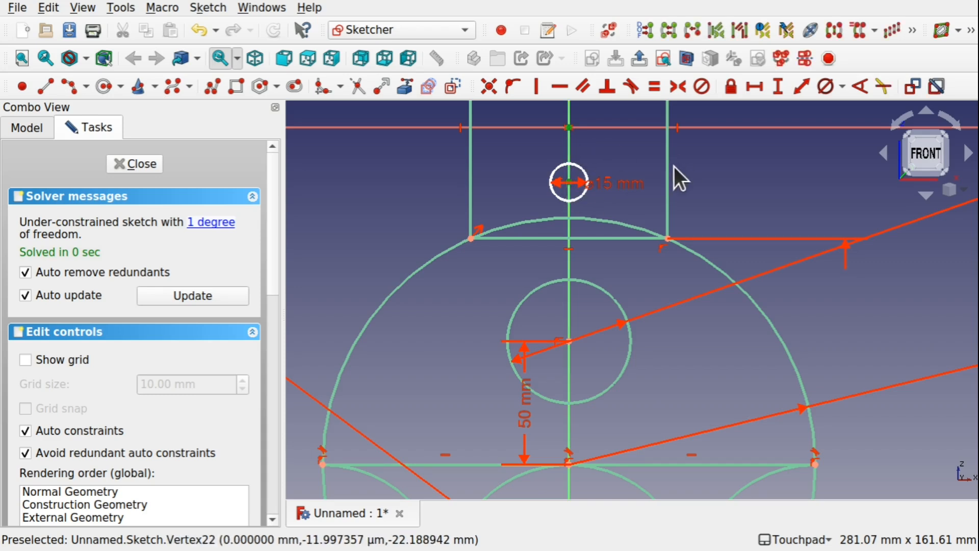
{"action": "left_click", "coordinate": [774, 88]}
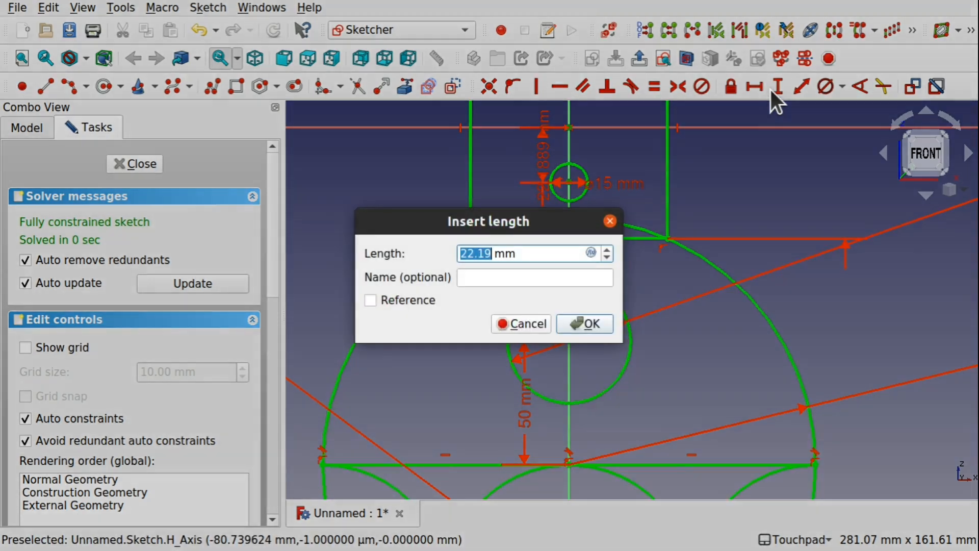
{"action": "type", "text": "20"}
{"action": "key", "text": "Return"}
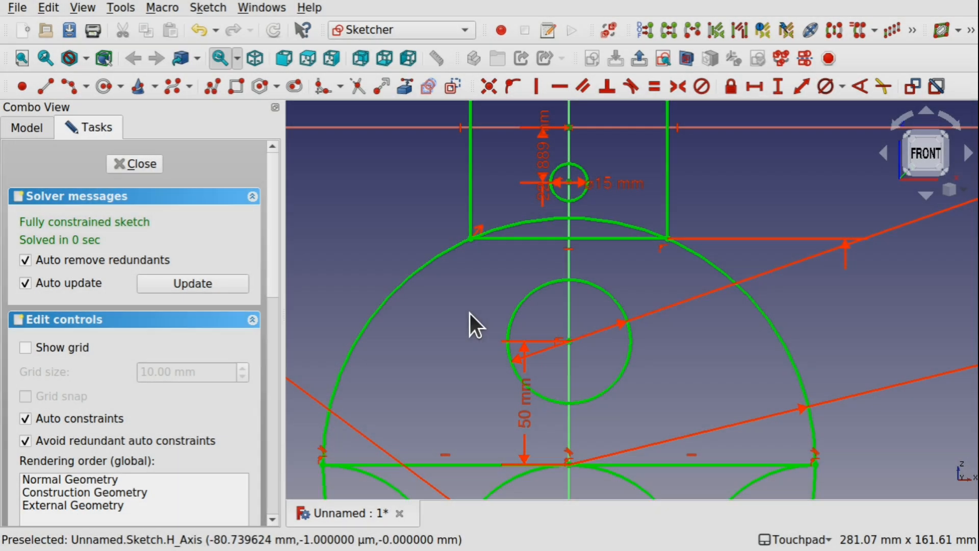
Draw a vertical line from the small circle's centre to the lower inner circle's centre, and finish editing the sketch.
{"action": "scroll", "coordinate": [636, 268], "scroll_direction": "down", "scroll_amount": 5}
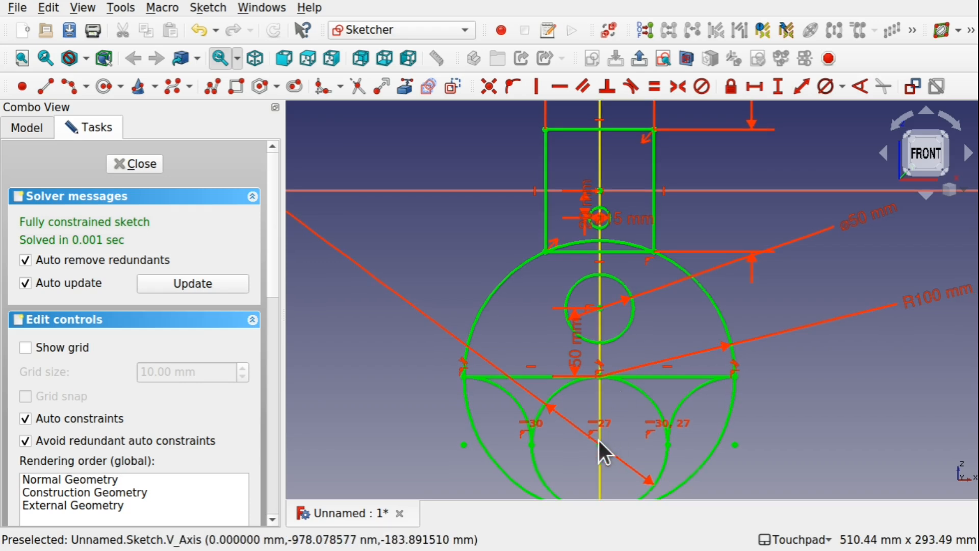
{"action": "scroll", "coordinate": [607, 225], "scroll_direction": "up", "scroll_amount": 10}
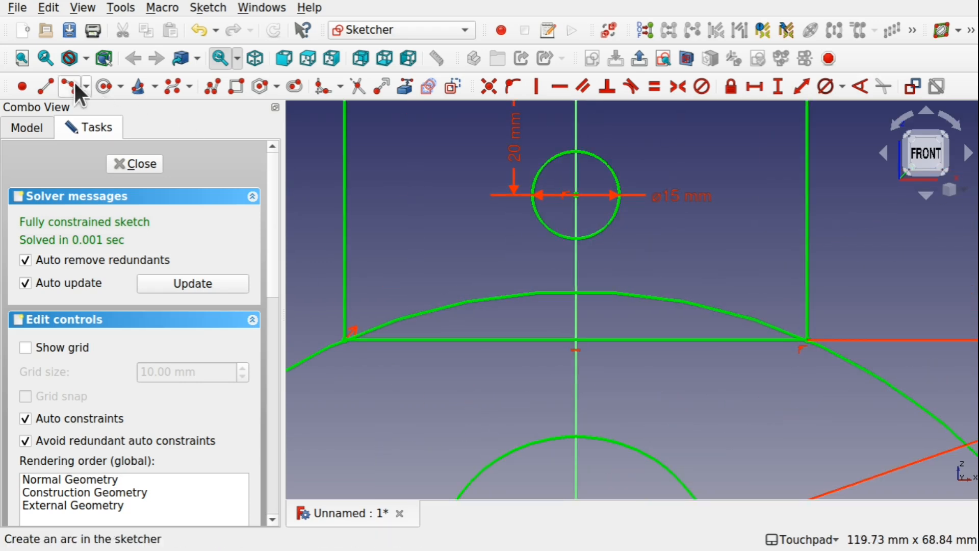
{"action": "left_click", "coordinate": [45, 85]}
{"action": "scroll", "coordinate": [515, 264], "scroll_direction": "down", "scroll_amount": 1}
{"action": "scroll", "coordinate": [515, 264], "scroll_direction": "down", "scroll_amount": 10}
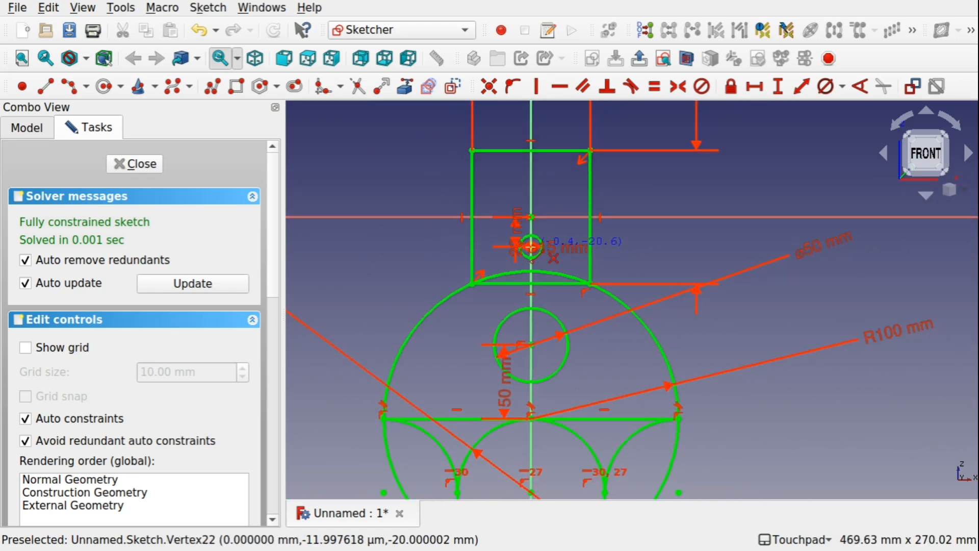
{"action": "left_click", "coordinate": [530, 247]}
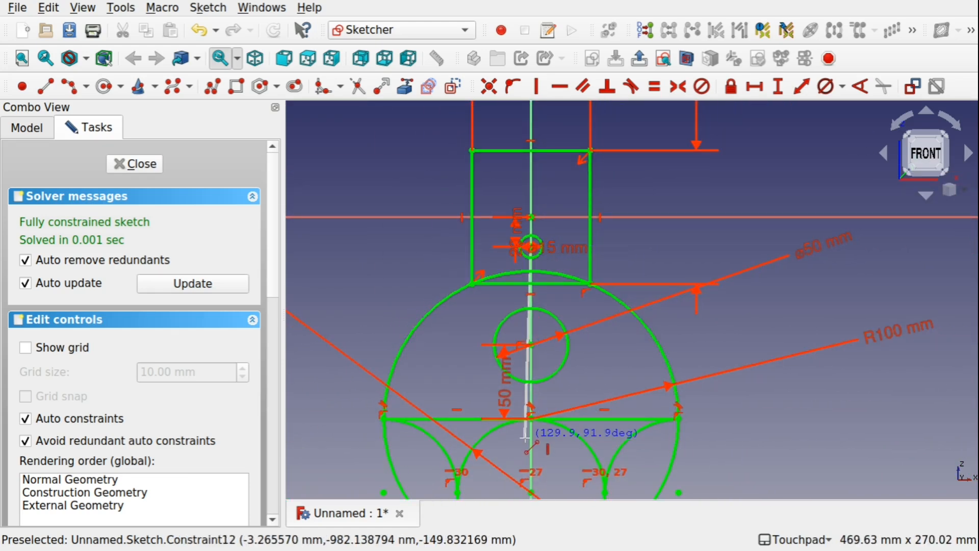
{"action": "left_click", "coordinate": [531, 492]}
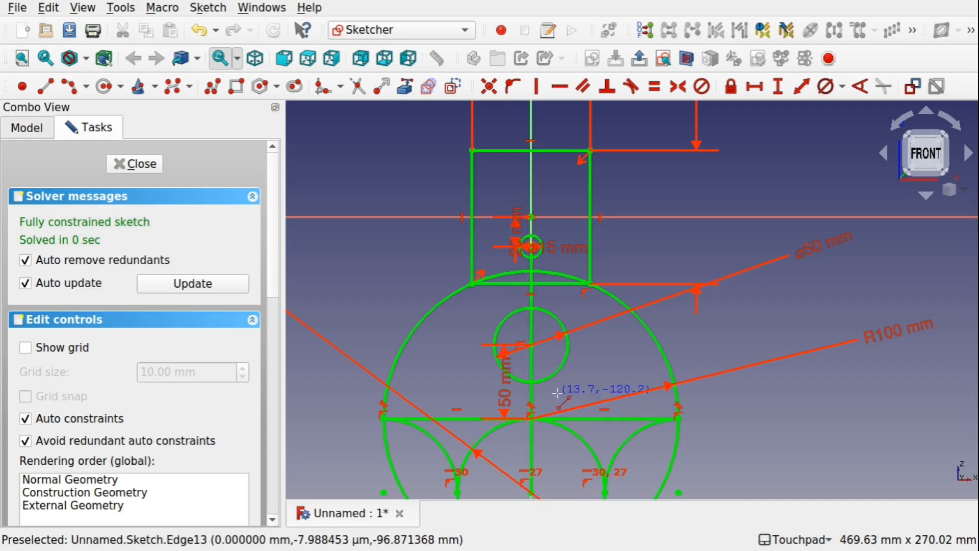
{"action": "left_click", "coordinate": [136, 164]}
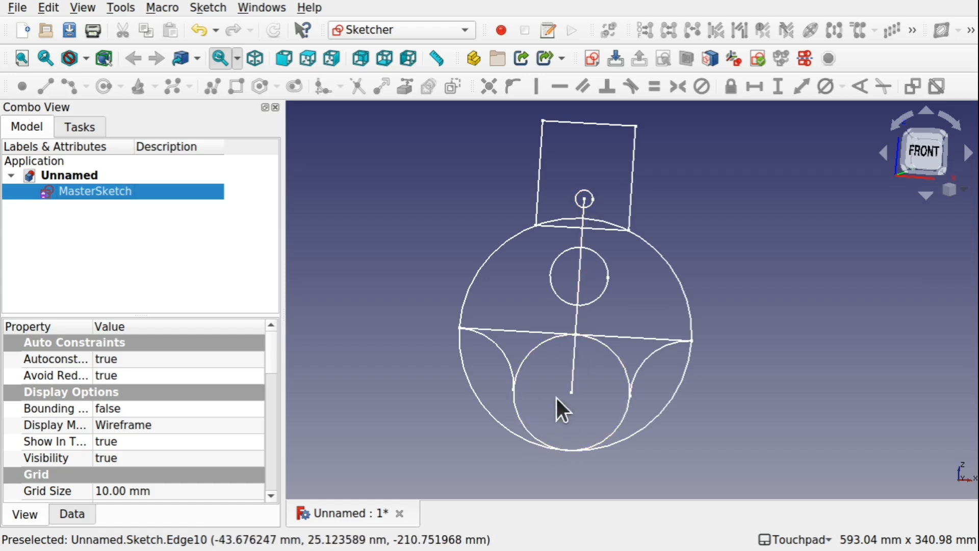
{"action": "left_click", "coordinate": [602, 298]}
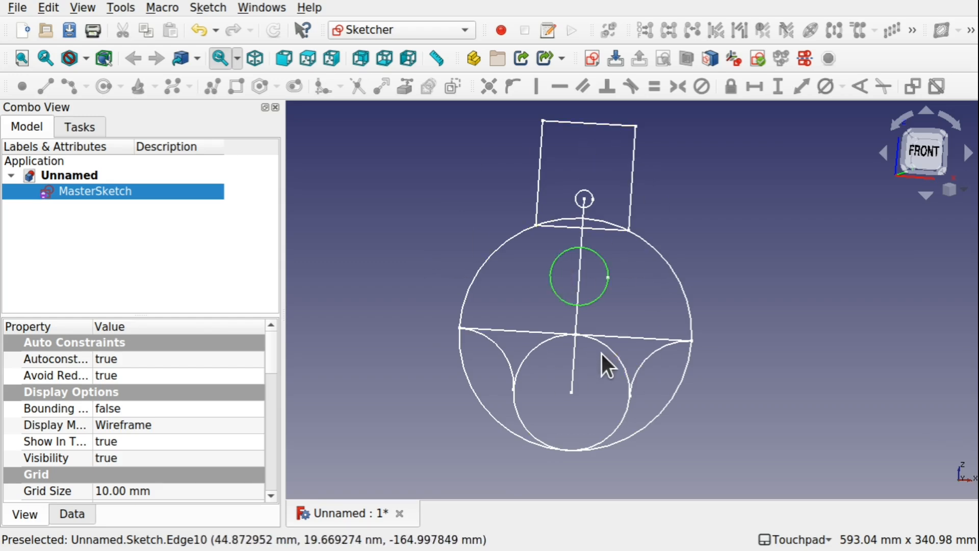
{"action": "scroll", "coordinate": [566, 216], "scroll_direction": "up", "scroll_amount": 3}
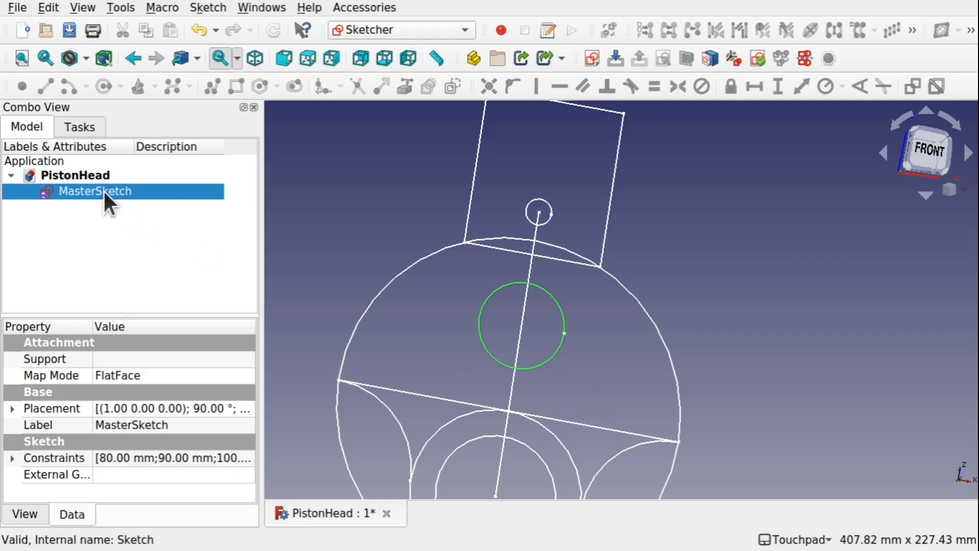
Switch to the Part Design workbench and create a new body in the PistonHead document.
{"action": "left_click", "coordinate": [393, 28]}
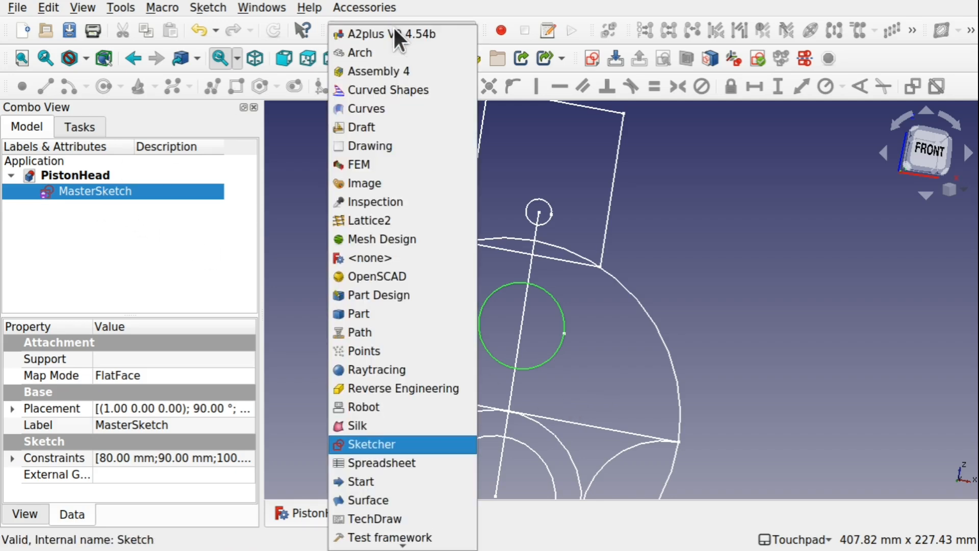
{"action": "left_click", "coordinate": [397, 296]}
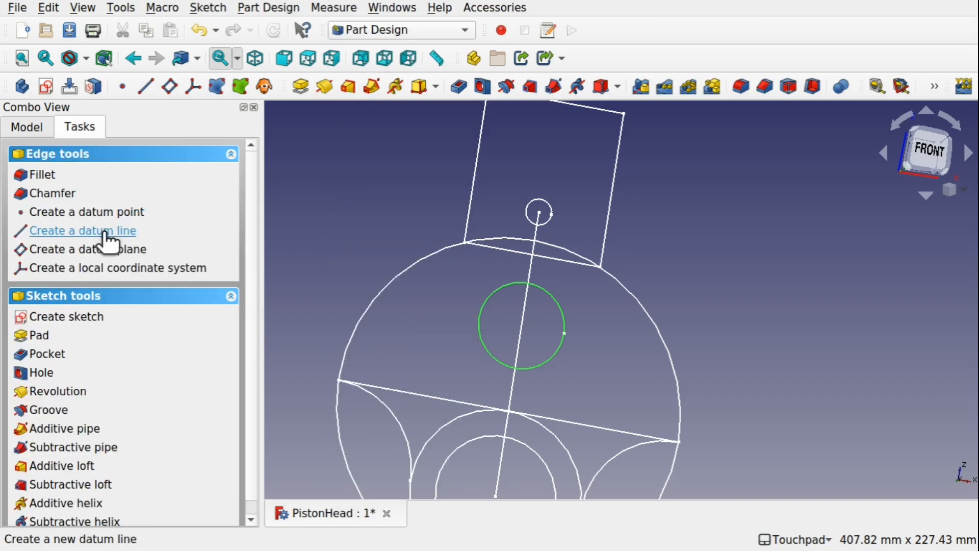
{"action": "left_click", "coordinate": [35, 127]}
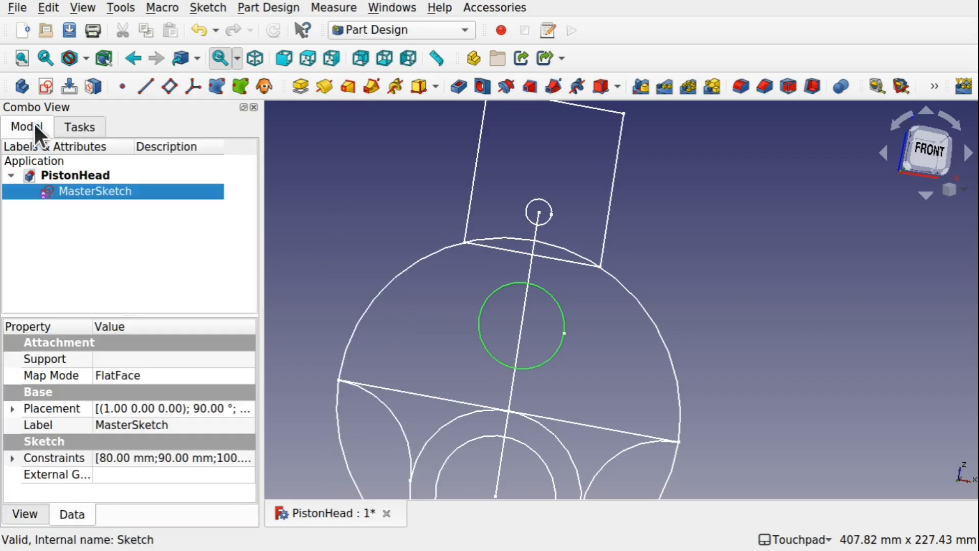
{"action": "left_click", "coordinate": [103, 250]}
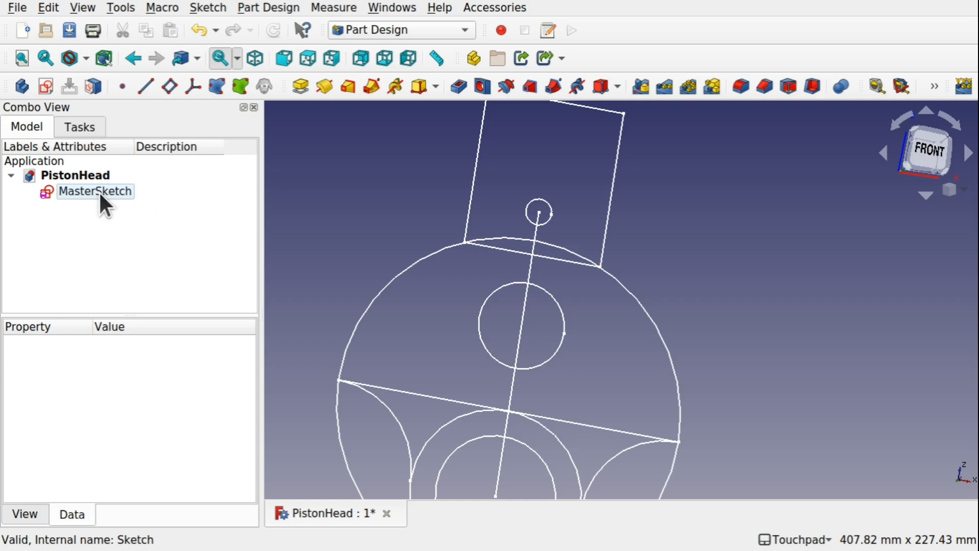
{"action": "left_click", "coordinate": [20, 84]}
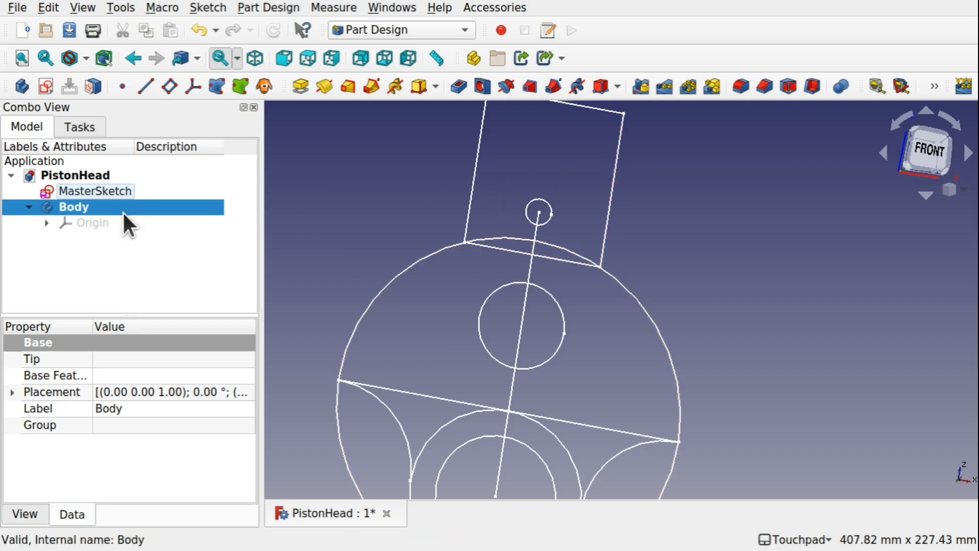
Switch to the Draft workbench and create a clone of MasterSketch.
{"action": "left_click", "coordinate": [82, 191]}
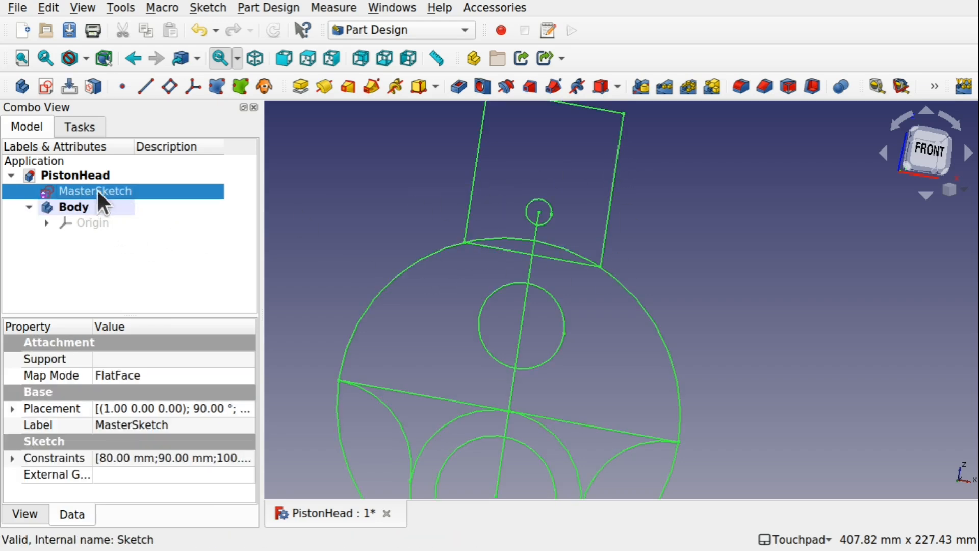
{"action": "left_click", "coordinate": [143, 250]}
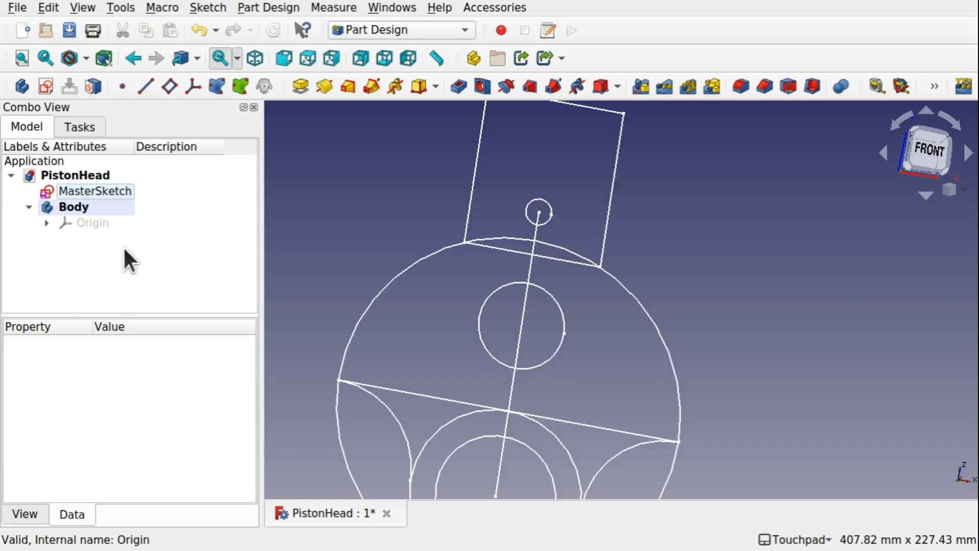
{"action": "left_click", "coordinate": [387, 31]}
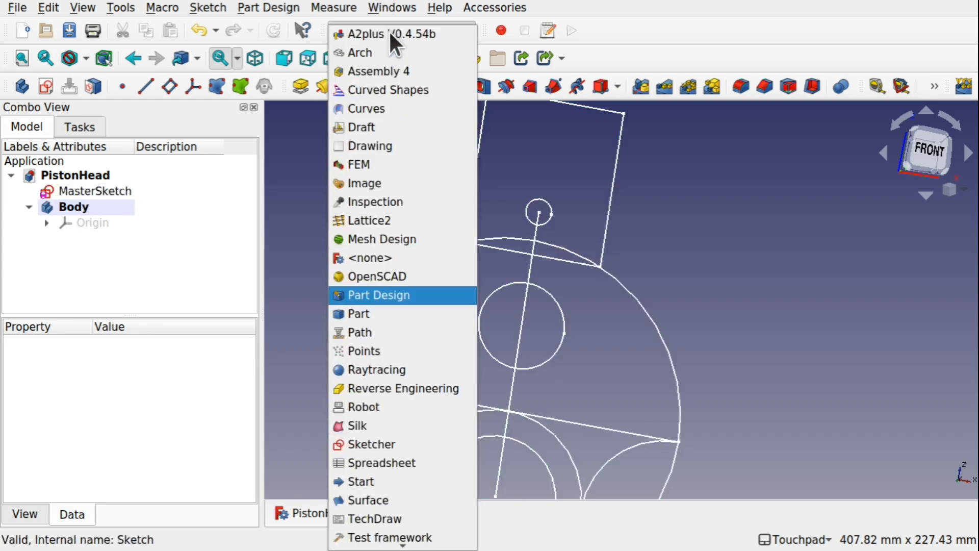
{"action": "left_click", "coordinate": [396, 130]}
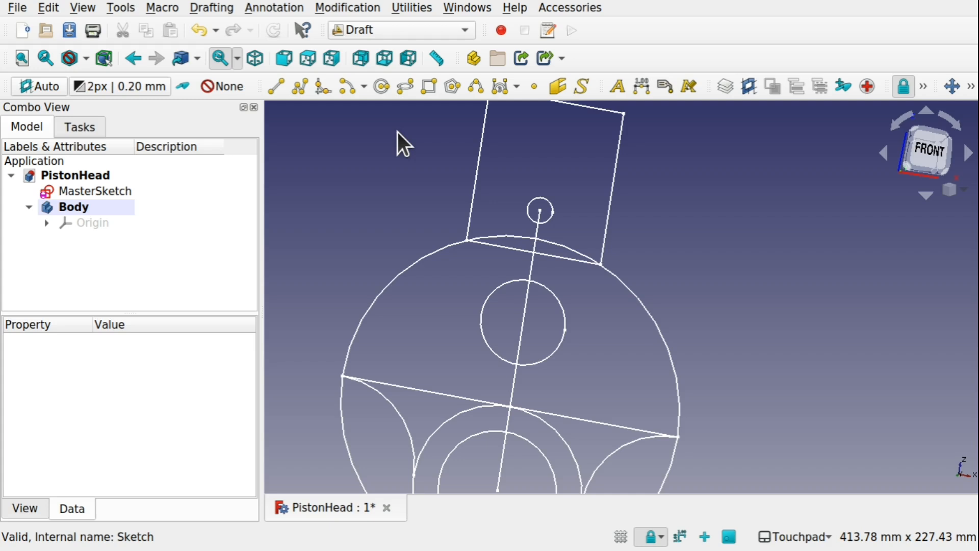
{"action": "left_click", "coordinate": [116, 192]}
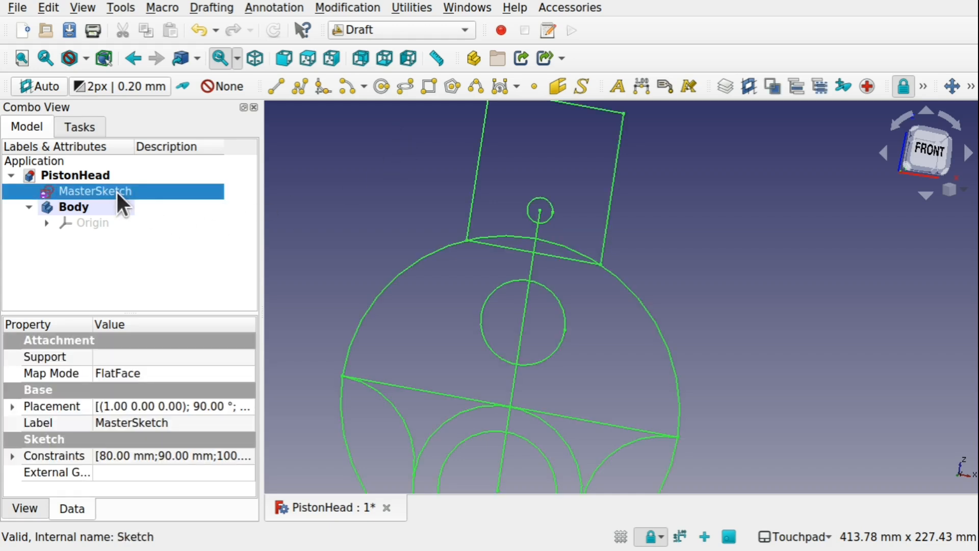
{"action": "left_click", "coordinate": [971, 87]}
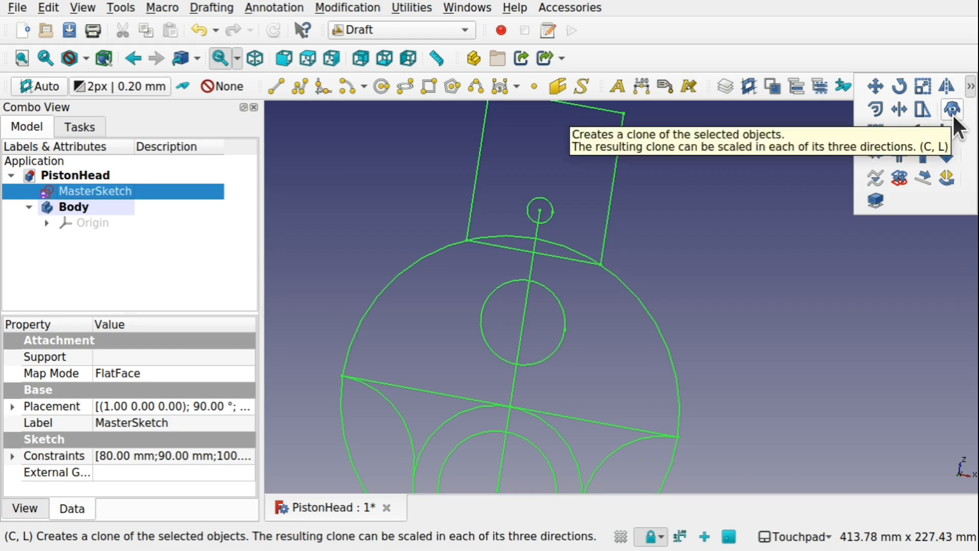
{"action": "left_click", "coordinate": [349, 7]}
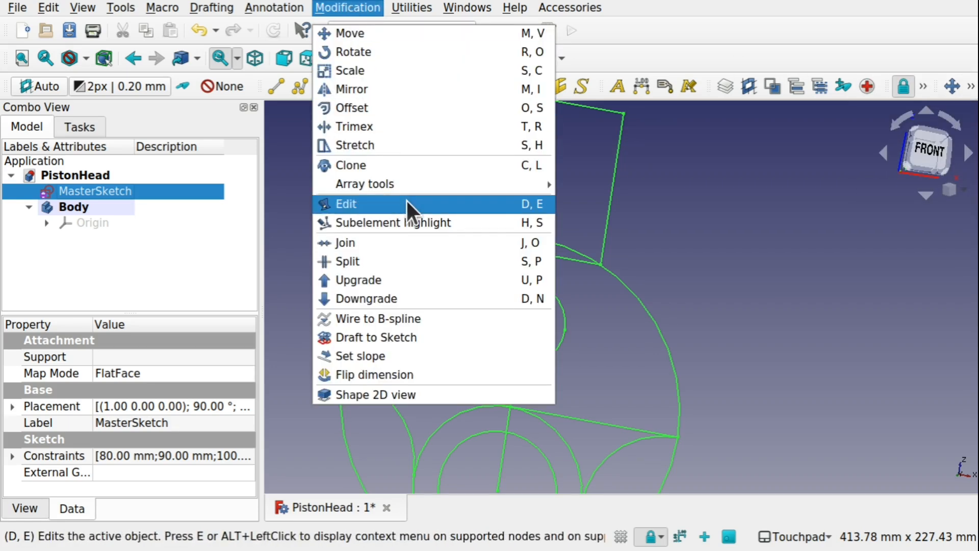
{"action": "left_click", "coordinate": [397, 164]}
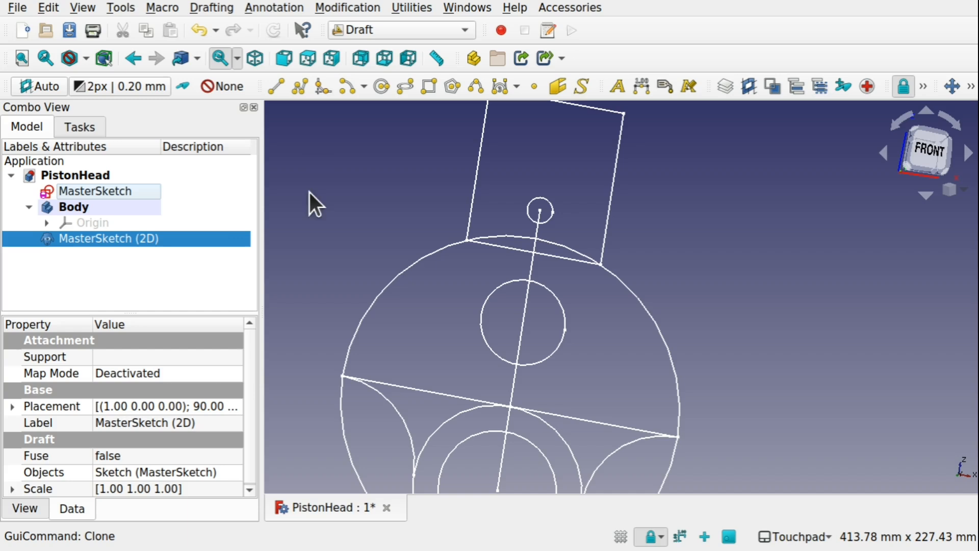
Move the cloned sketch MasterSketch (2D) into Body in the model tree.
{"action": "left_click", "coordinate": [110, 253]}
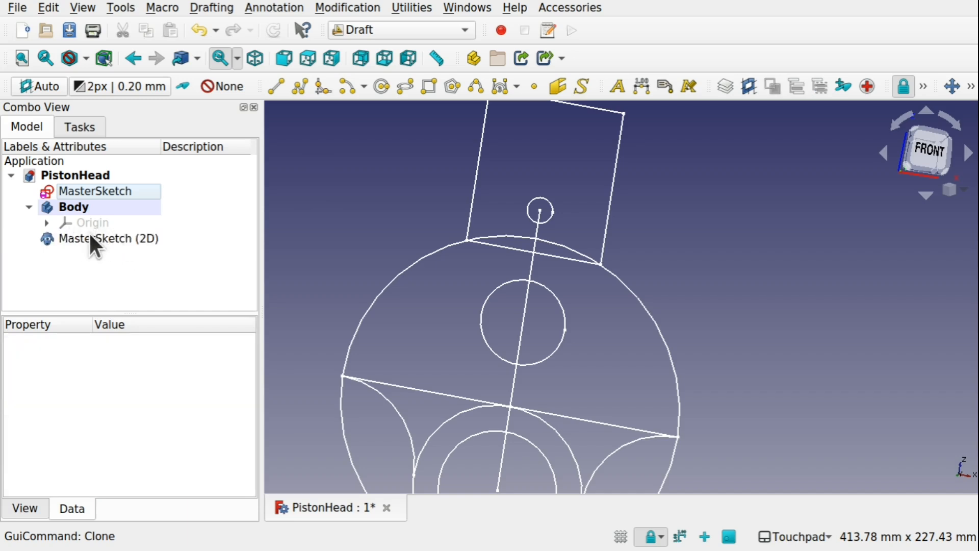
{"action": "left_click", "coordinate": [84, 233]}
{"action": "left_click_drag", "start_coordinate": [84, 233], "coordinate": [109, 205]}
{"action": "left_click", "coordinate": [106, 247]}
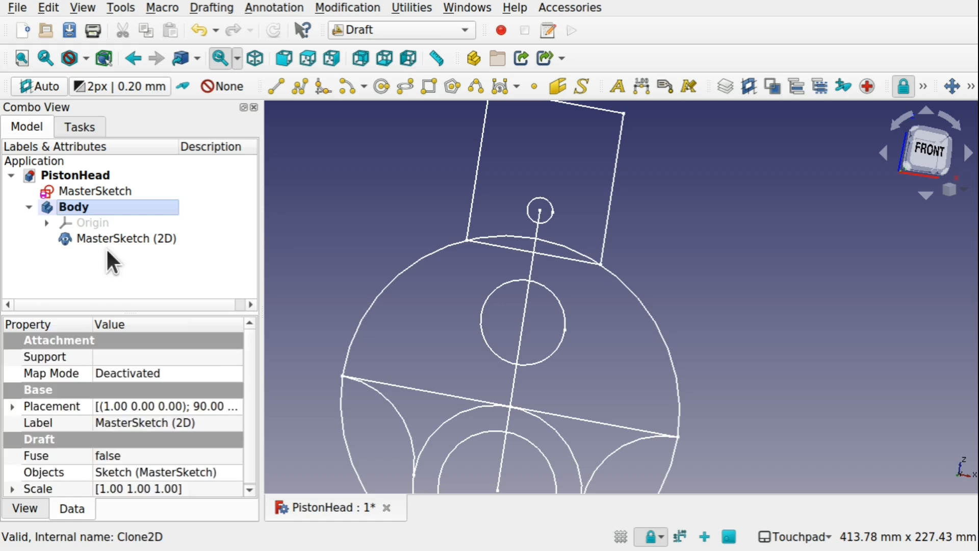
Select Body, and turn the Draft grid on and off again.
{"action": "left_click", "coordinate": [38, 207]}
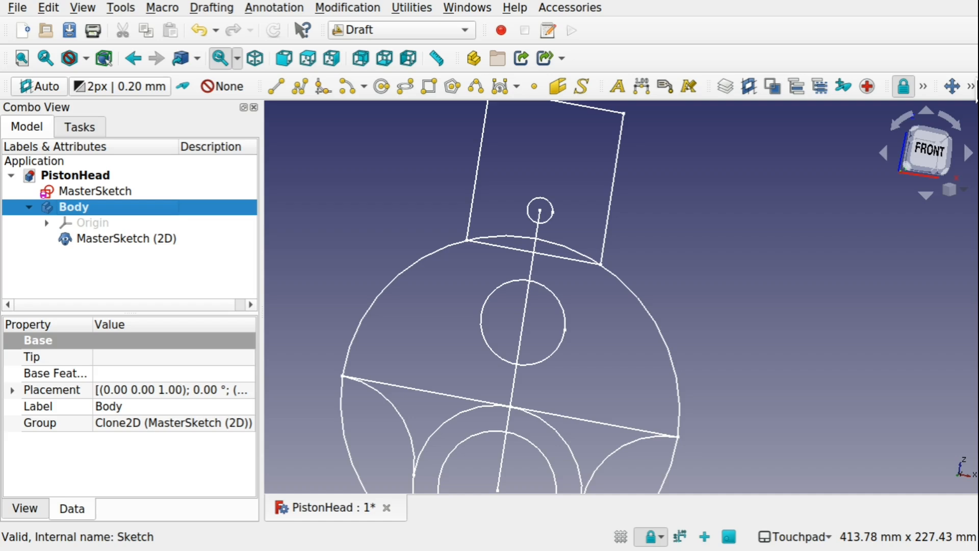
{"action": "left_click", "coordinate": [970, 86]}
{"action": "left_click", "coordinate": [923, 86]}
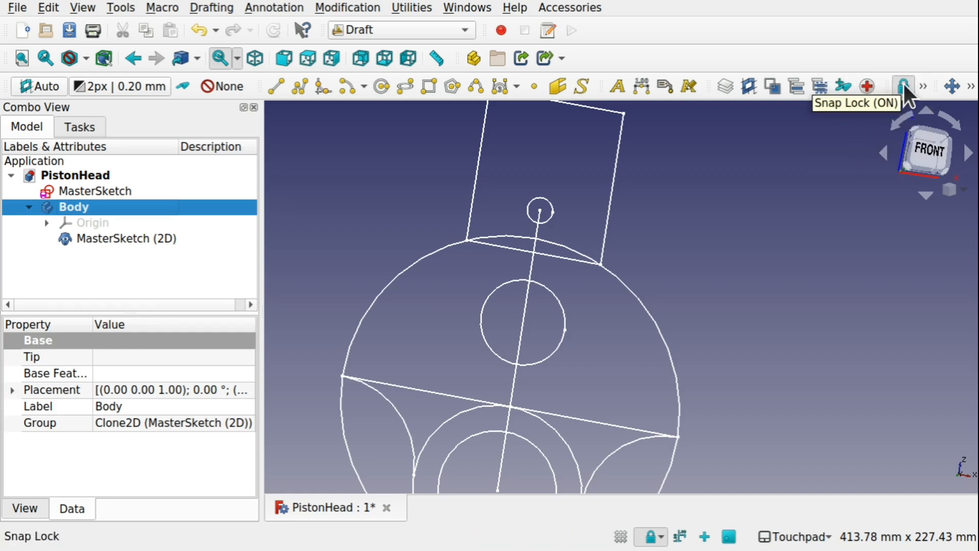
{"action": "left_click", "coordinate": [922, 84]}
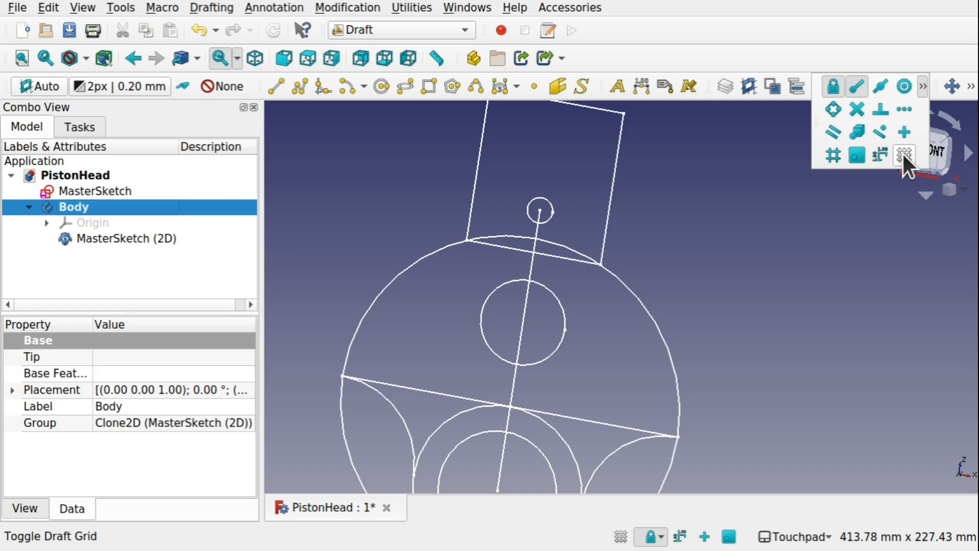
{"action": "left_click", "coordinate": [903, 154]}
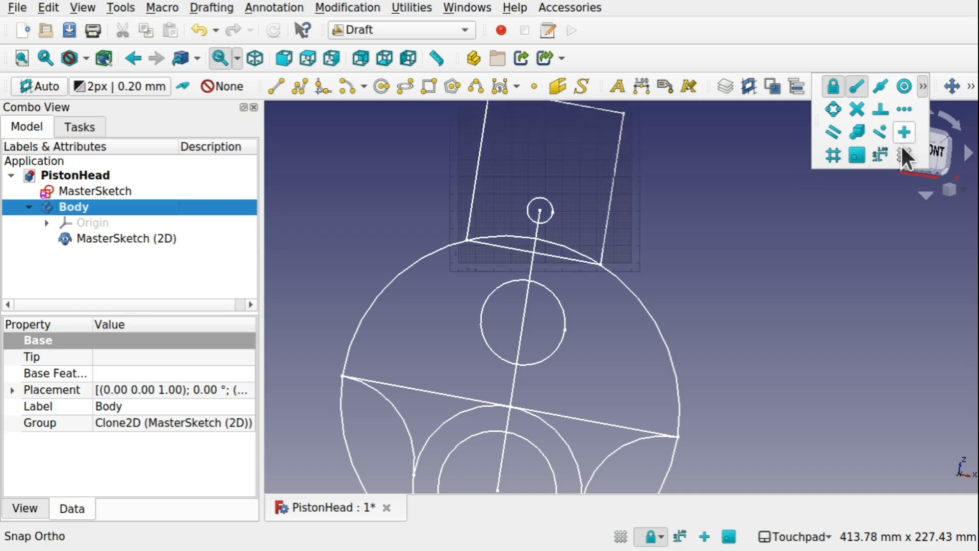
{"action": "left_click", "coordinate": [901, 161]}
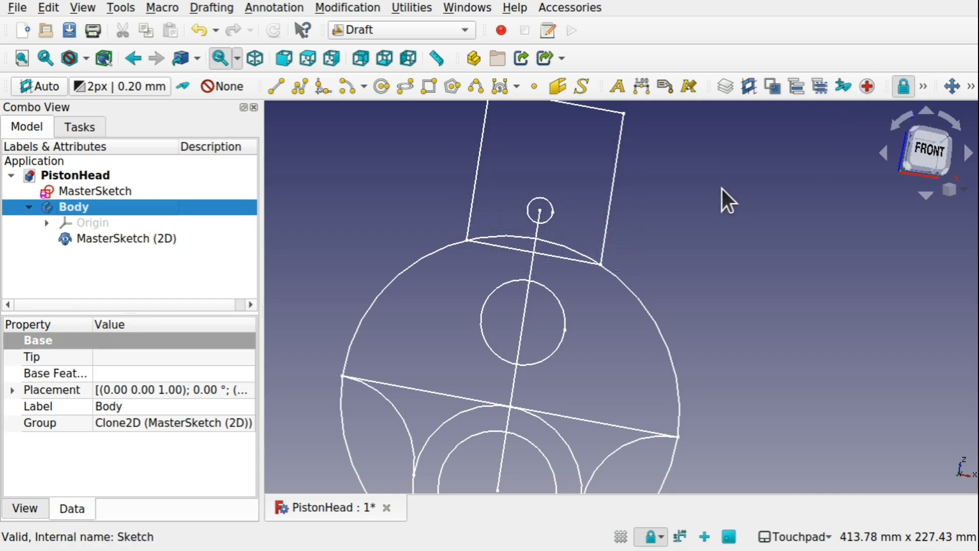
Switch to the Part Design workbench and create a new sketch in Body on the XZ_Plane.
{"action": "left_click", "coordinate": [424, 29]}
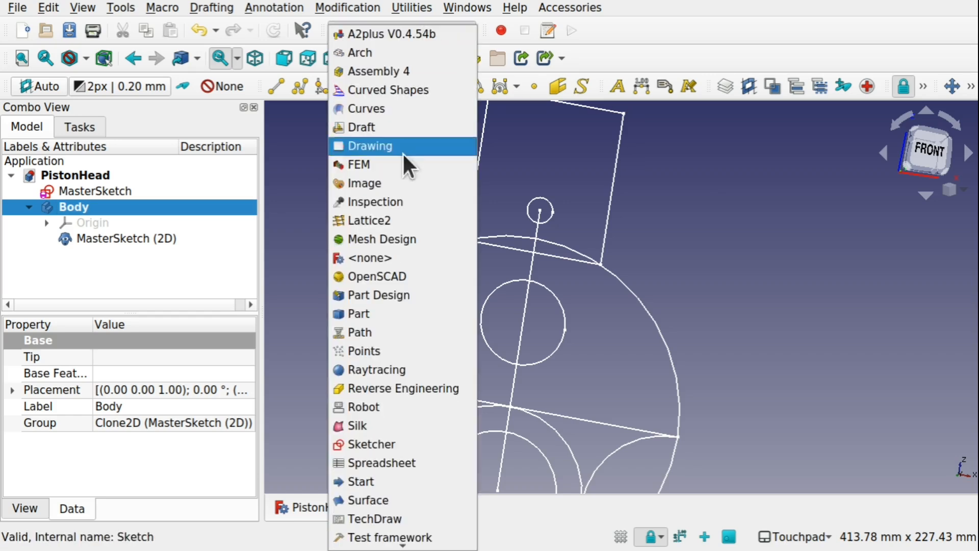
{"action": "left_click", "coordinate": [387, 295]}
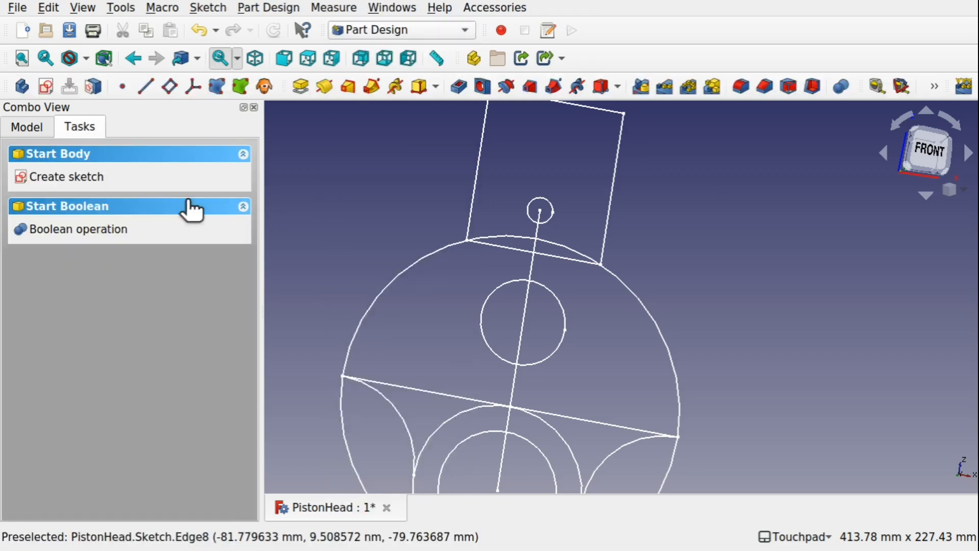
{"action": "left_click", "coordinate": [28, 128]}
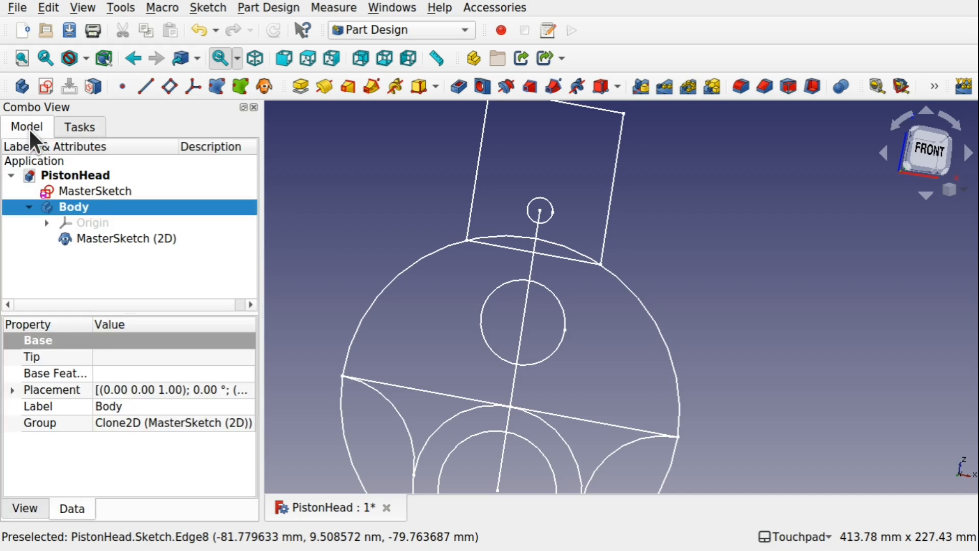
{"action": "left_click", "coordinate": [78, 127]}
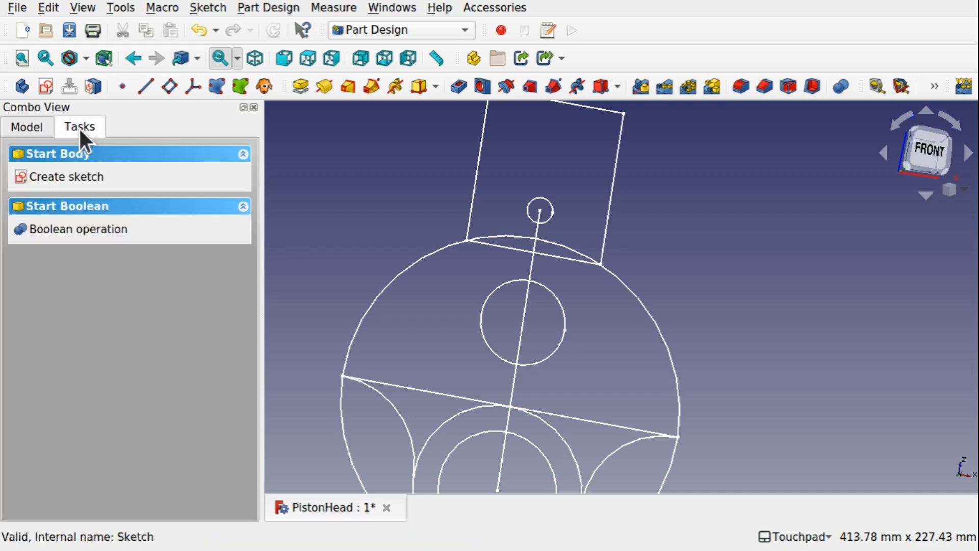
{"action": "left_click", "coordinate": [61, 179]}
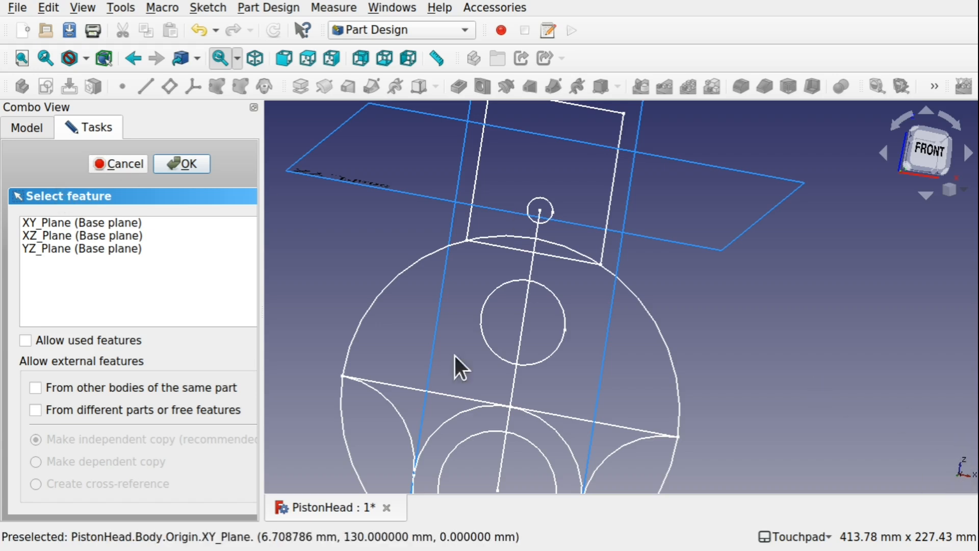
{"action": "left_click", "coordinate": [53, 235]}
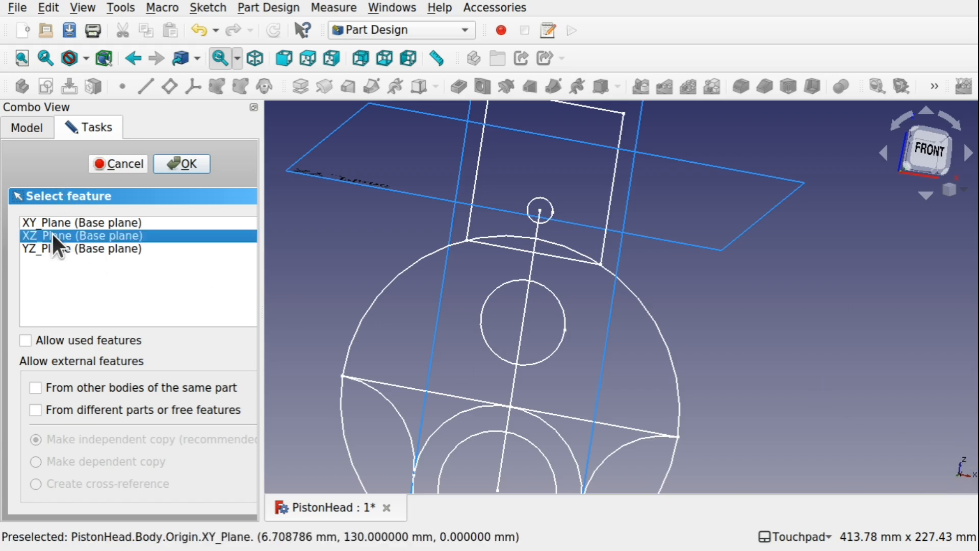
{"action": "left_click", "coordinate": [195, 165]}
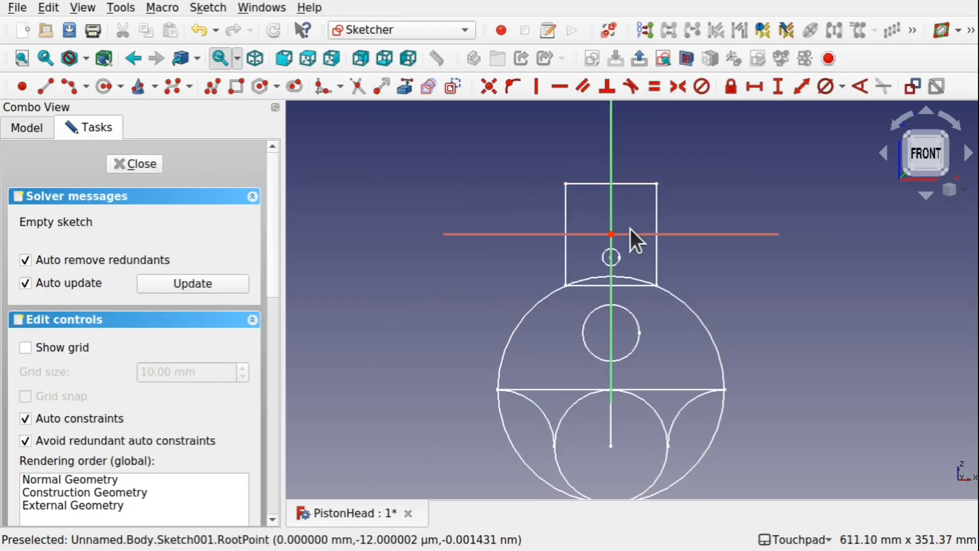
Expand Body in the model tree and hide the original MasterSketch, keeping the MasterSketch (2D) clone displayed.
{"action": "mouse_move", "coordinate": [644, 198]}
{"action": "left_mouse_down", "text": "alt"}
{"action": "mouse_move", "coordinate": [622, 219]}
{"action": "mouse_move", "coordinate": [627, 193]}
{"action": "left_mouse_up", "text": "alt"}
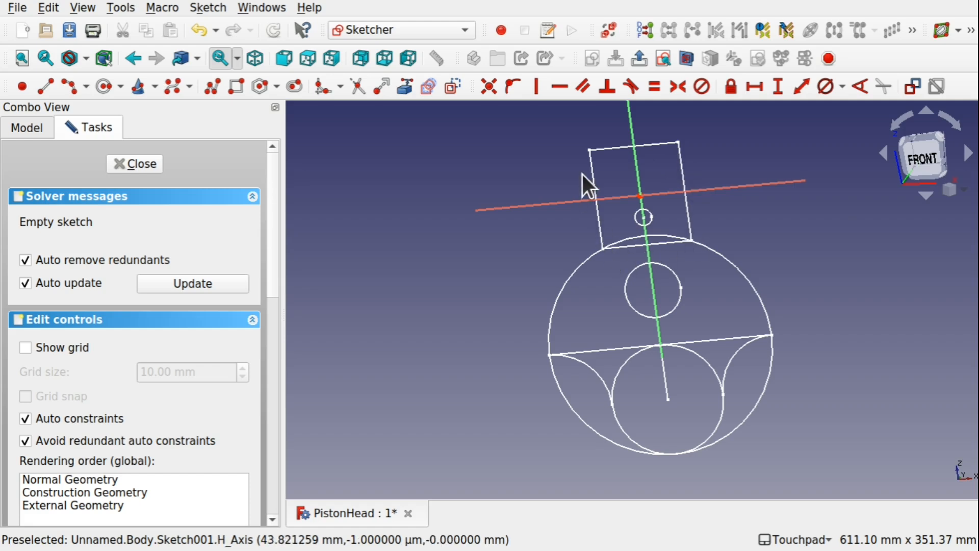
{"action": "left_click_drag", "start_coordinate": [629, 161], "coordinate": [629, 173], "text": "alt"}
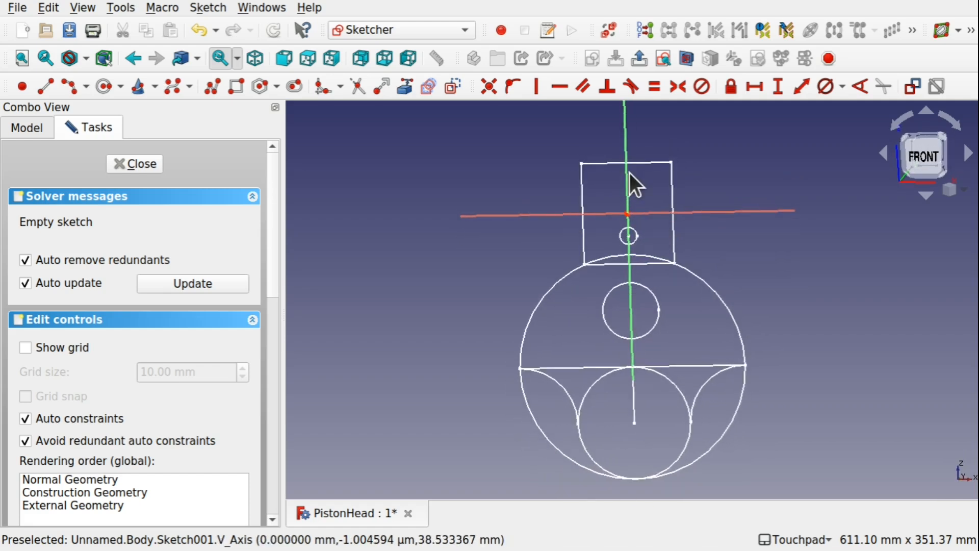
{"action": "left_click", "coordinate": [39, 127]}
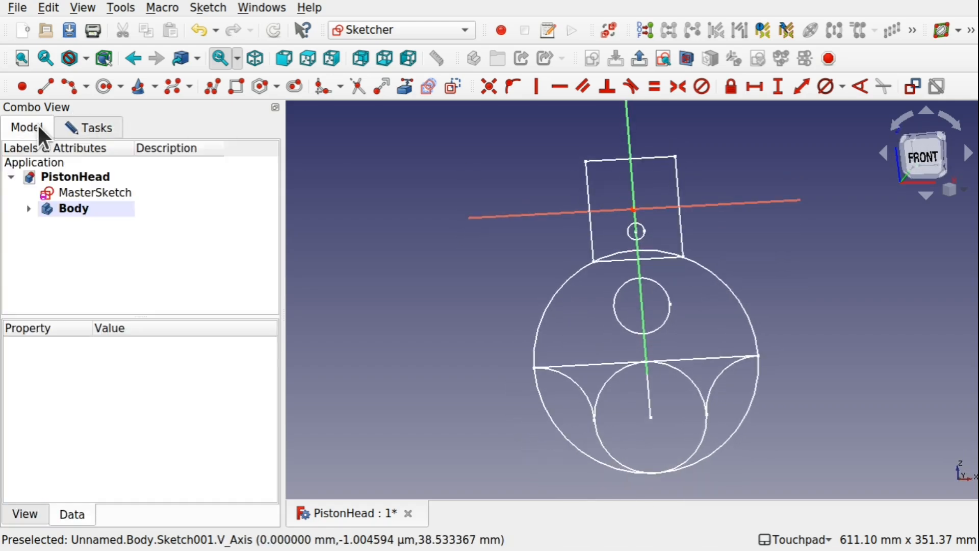
{"action": "left_click", "coordinate": [29, 209]}
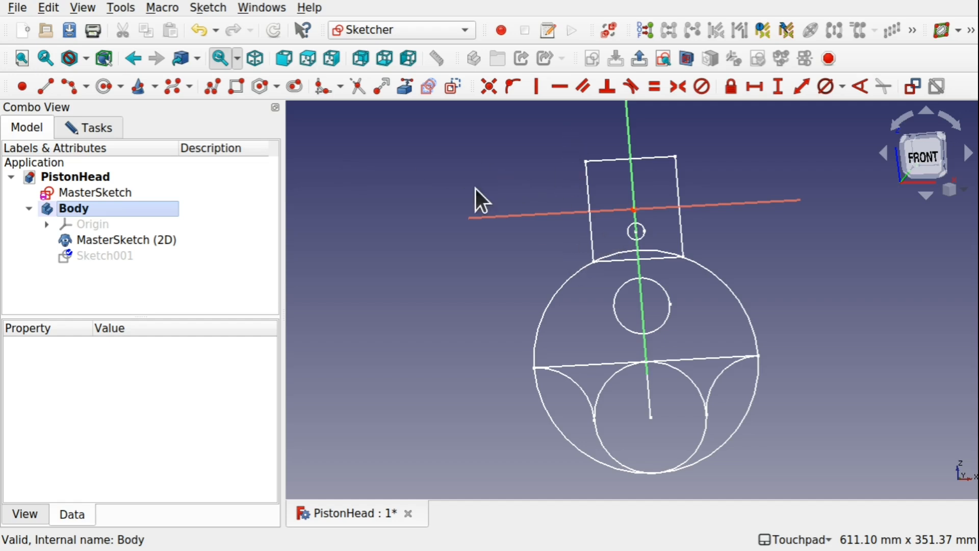
{"action": "left_click", "coordinate": [407, 93]}
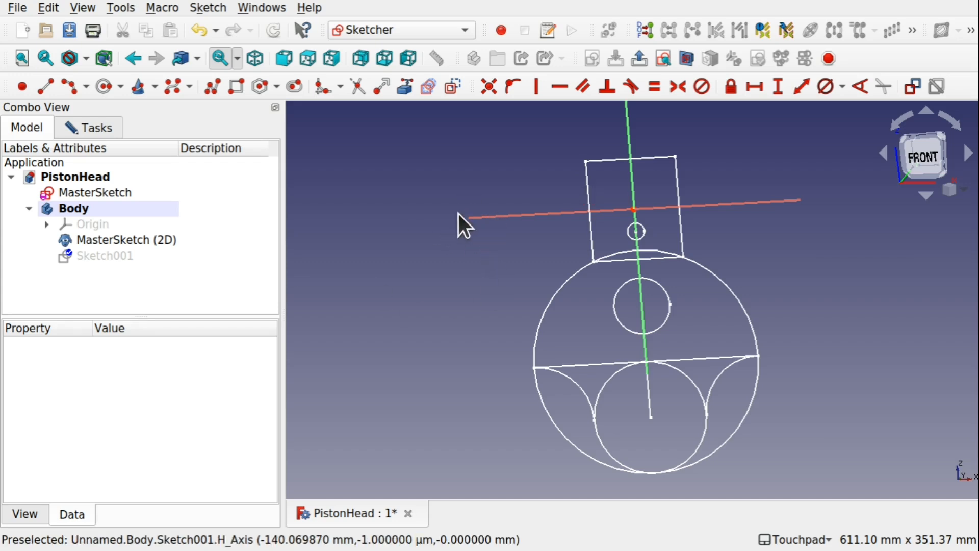
{"action": "left_click", "coordinate": [104, 196]}
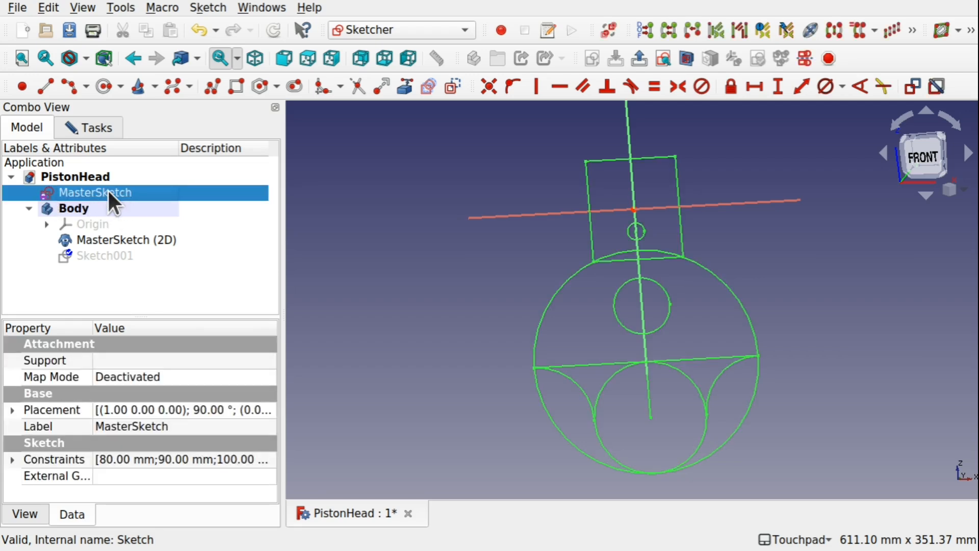
{"action": "key", "text": "space"}
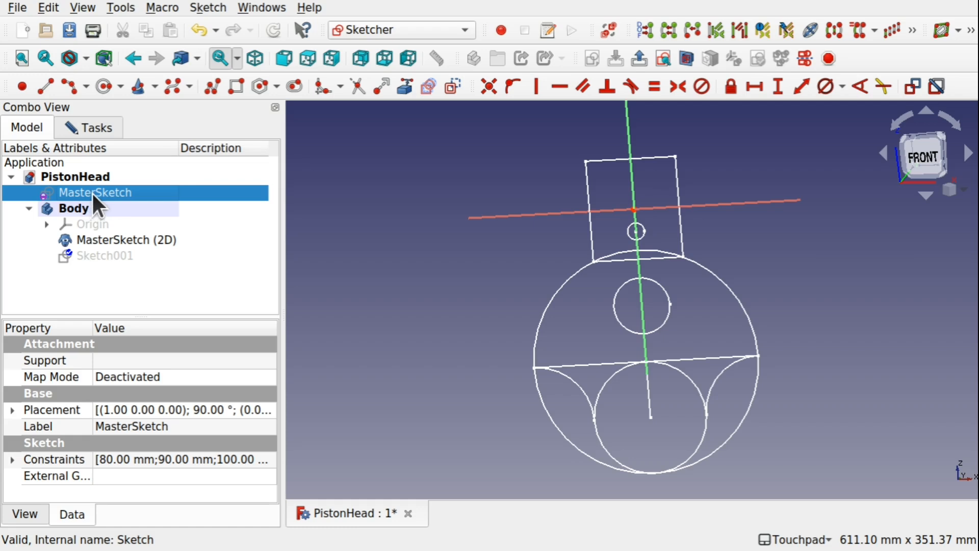
{"action": "left_click", "coordinate": [121, 239]}
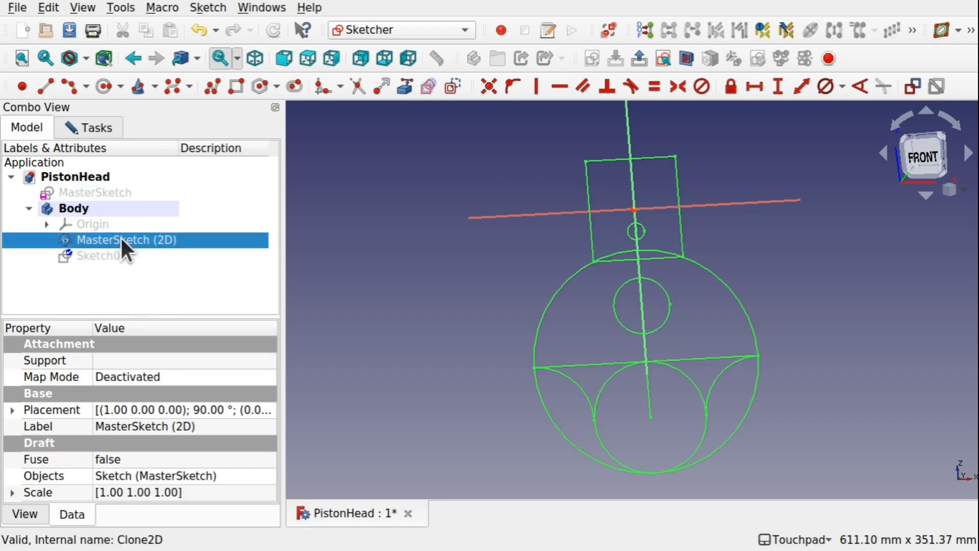
{"action": "left_click", "coordinate": [512, 155]}
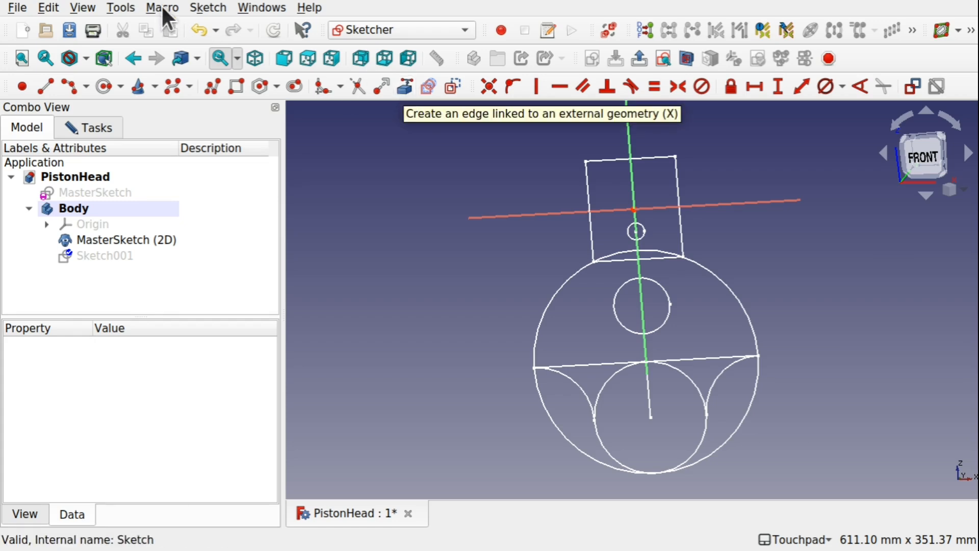
Link the upper-right and lower-right corner points of the clone's rectangle into the new sketch as external geometry.
{"action": "left_click", "coordinate": [216, 6]}
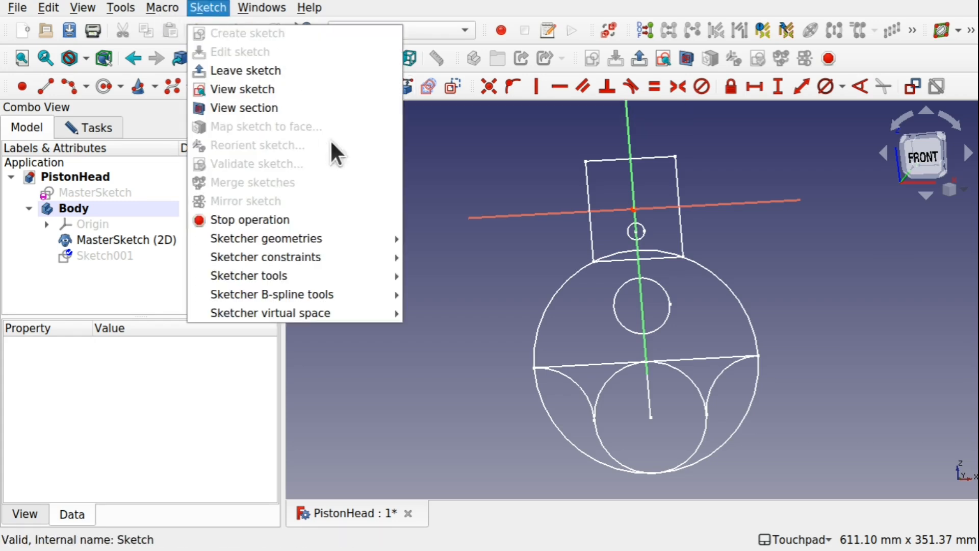
{"action": "mouse_move", "coordinate": [332, 232]}
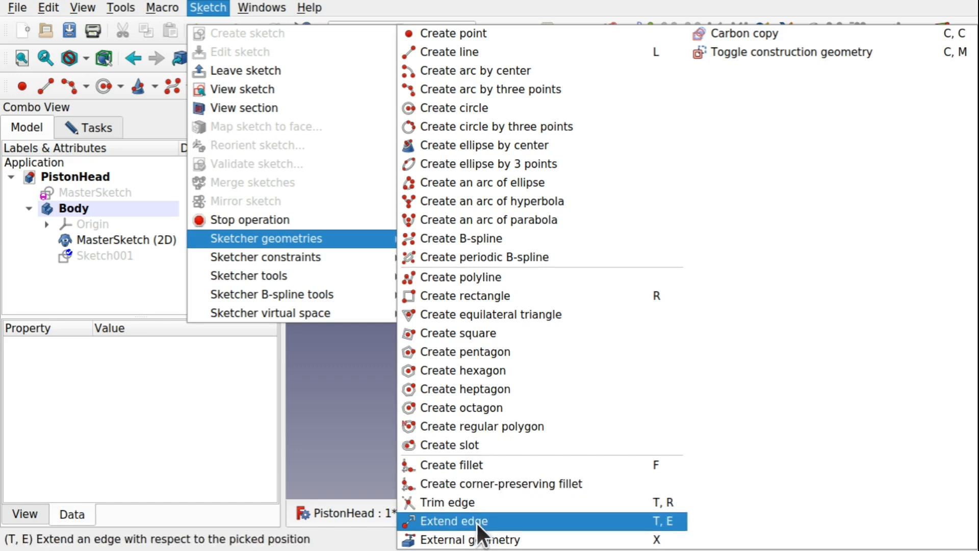
{"action": "left_click", "coordinate": [479, 539]}
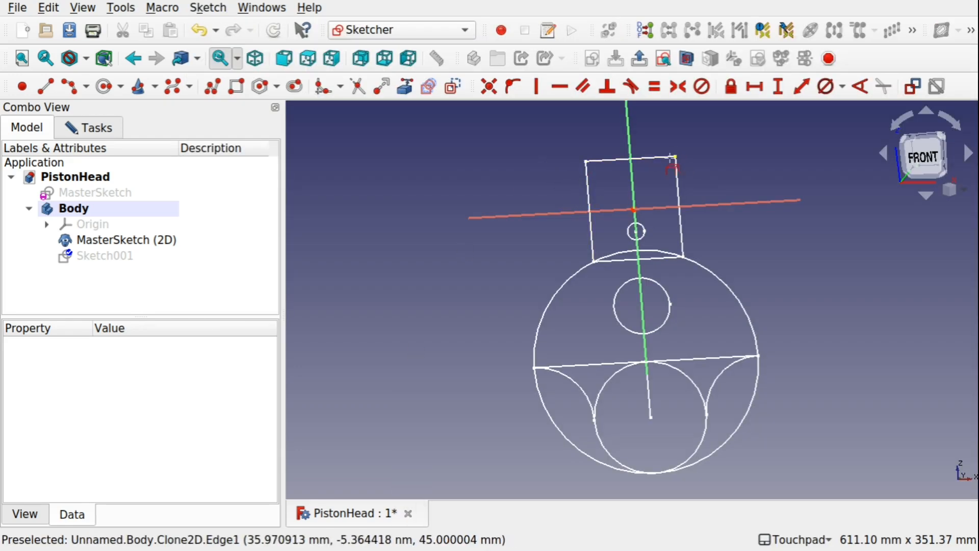
{"action": "scroll", "coordinate": [671, 159], "scroll_direction": "up", "scroll_amount": 5}
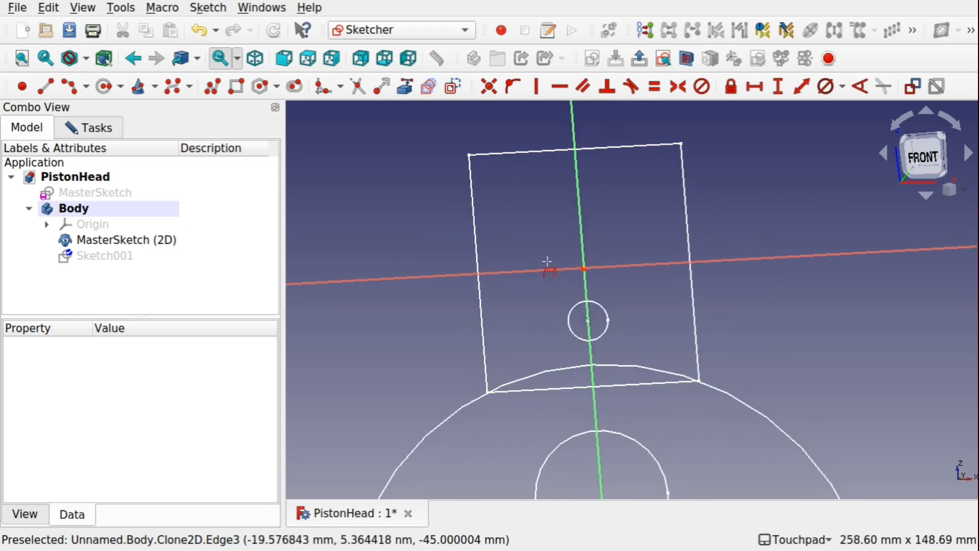
{"action": "mouse_move", "coordinate": [581, 255]}
{"action": "middle_mouse_down"}
{"action": "mouse_move", "coordinate": [622, 240]}
{"action": "mouse_move", "coordinate": [608, 220]}
{"action": "middle_mouse_up"}
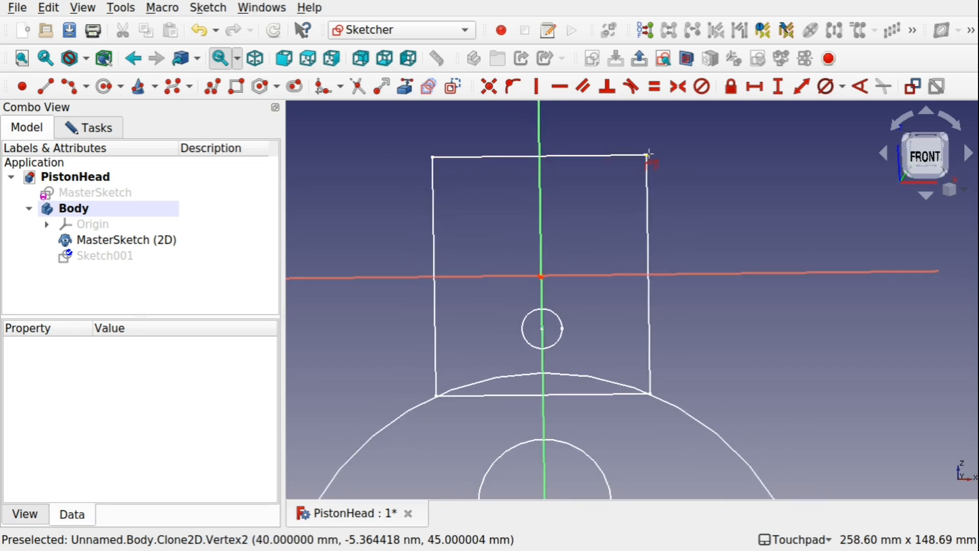
{"action": "left_click", "coordinate": [646, 155]}
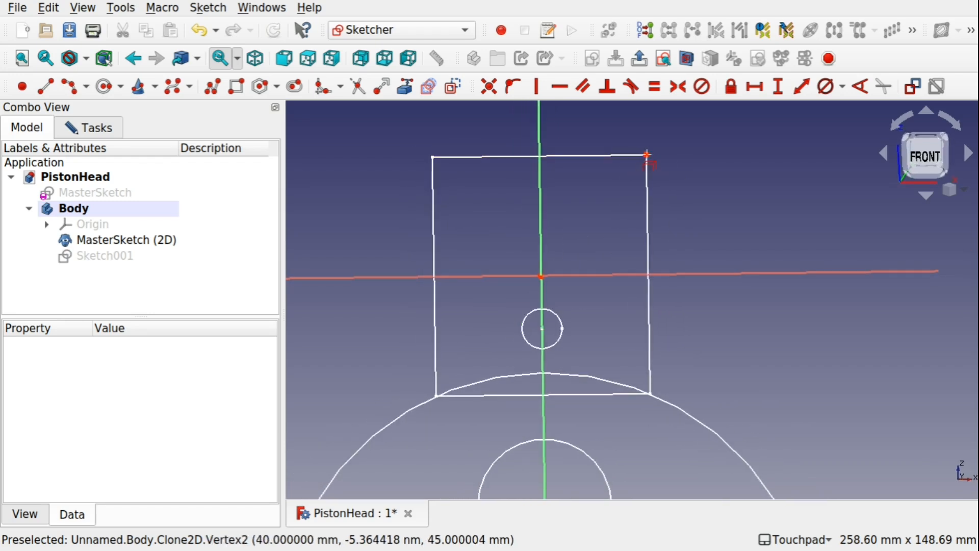
{"action": "left_click", "coordinate": [651, 395]}
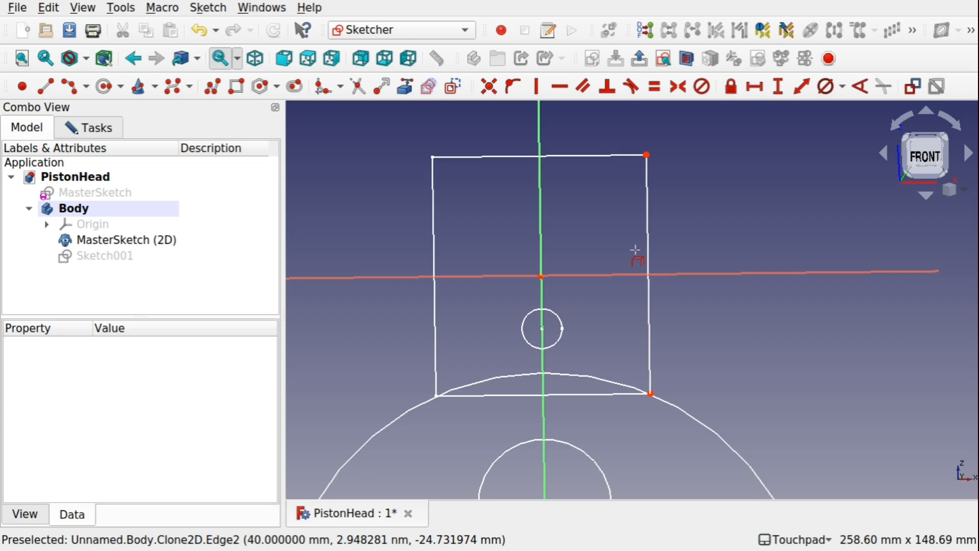
Set the point size of the MasterSketch (2D) clone to 8.00.
{"action": "left_click", "coordinate": [159, 240]}
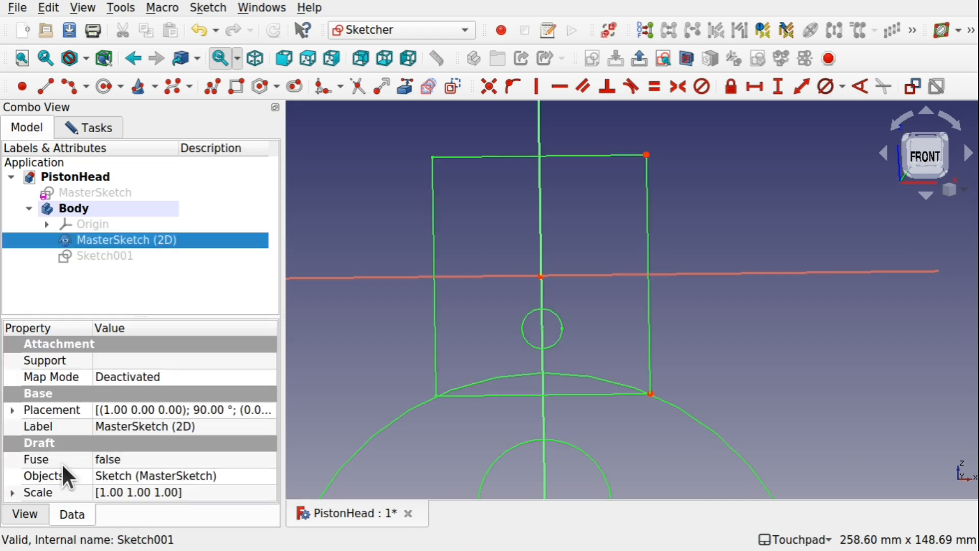
{"action": "left_click", "coordinate": [32, 515]}
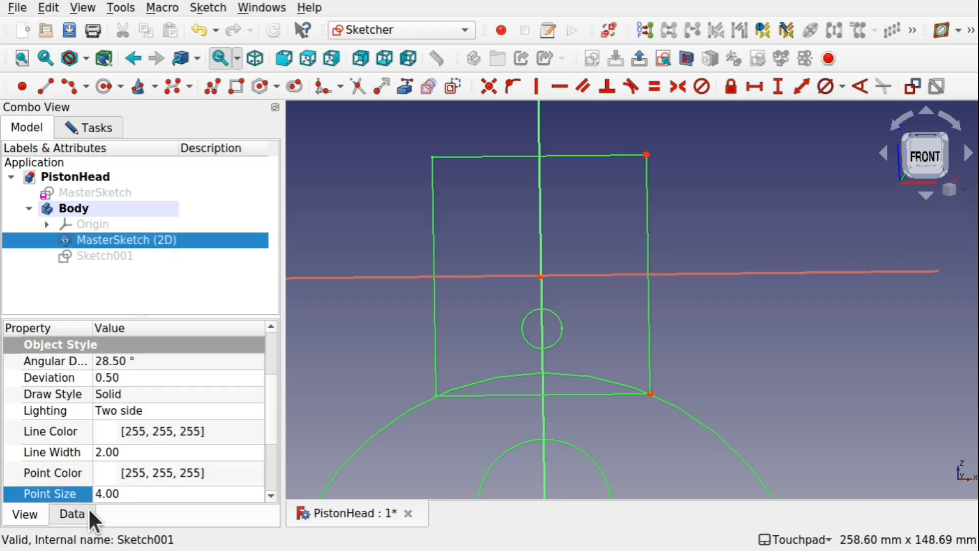
{"action": "left_click", "coordinate": [126, 494]}
{"action": "scroll", "coordinate": [128, 490], "scroll_direction": "up", "scroll_amount": 4}
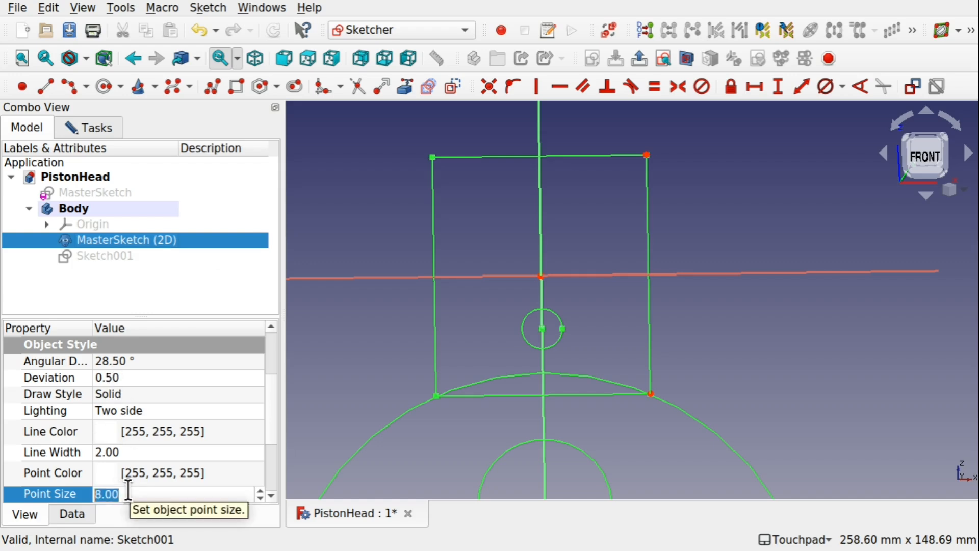
{"action": "left_click", "coordinate": [307, 198]}
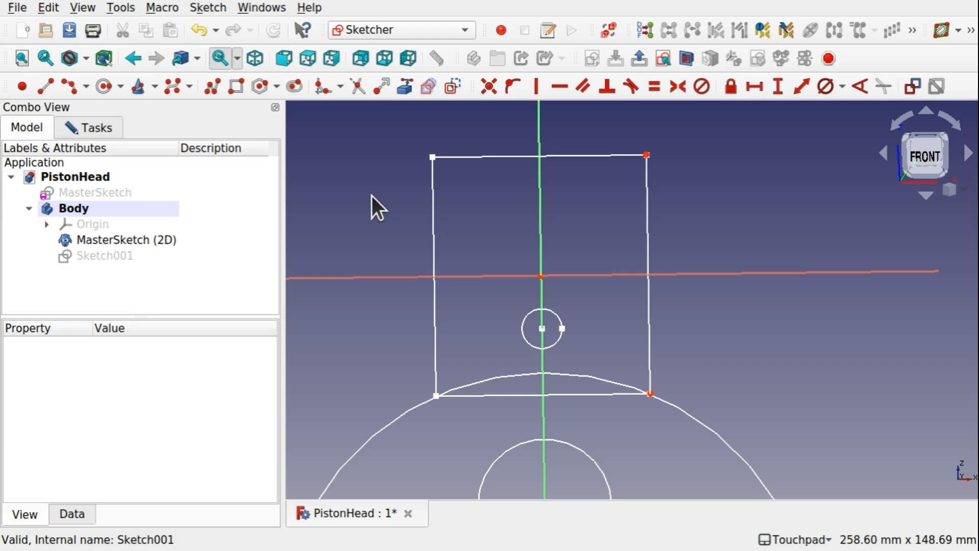
{"action": "left_click", "coordinate": [404, 87]}
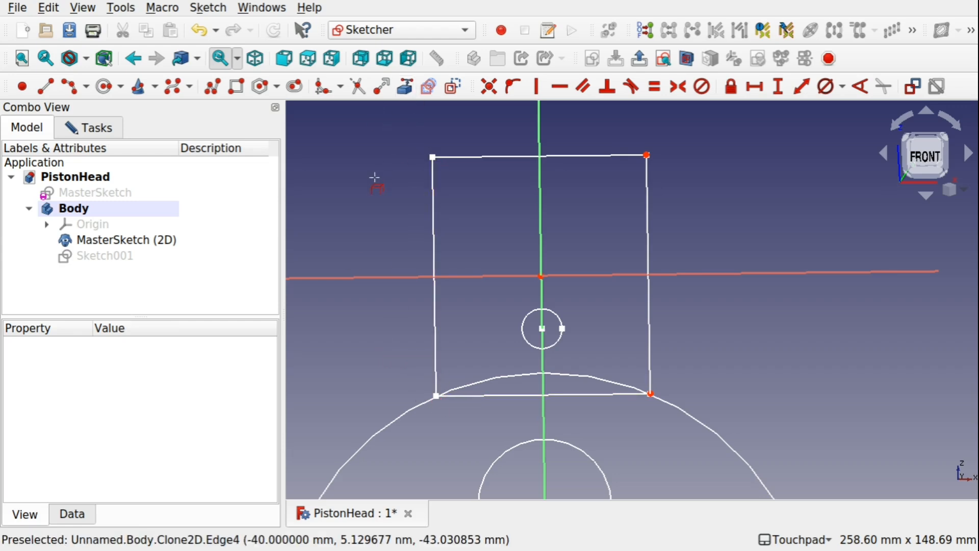
{"action": "key", "text": "Escape"}
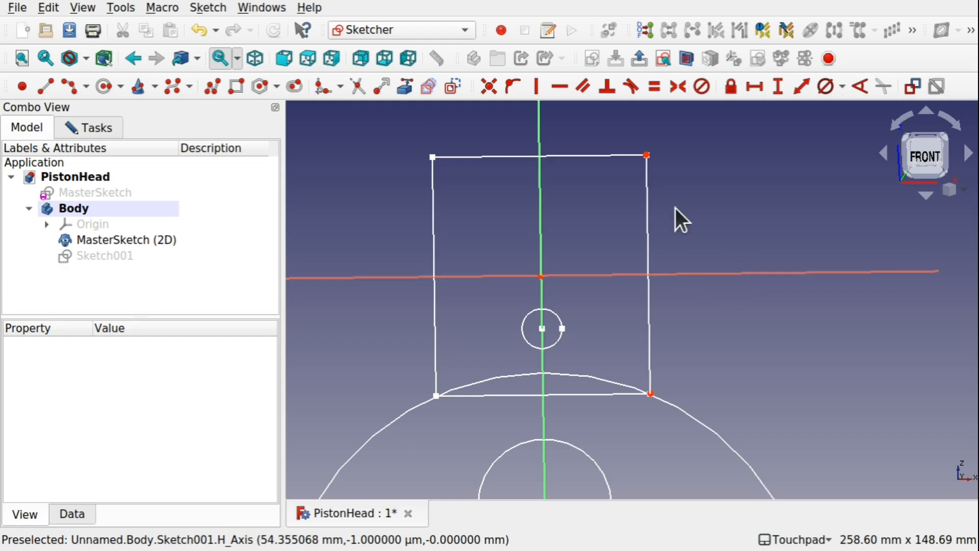
Restore the front view and frame the clone's upper rectangle.
{"action": "left_click", "coordinate": [926, 168]}
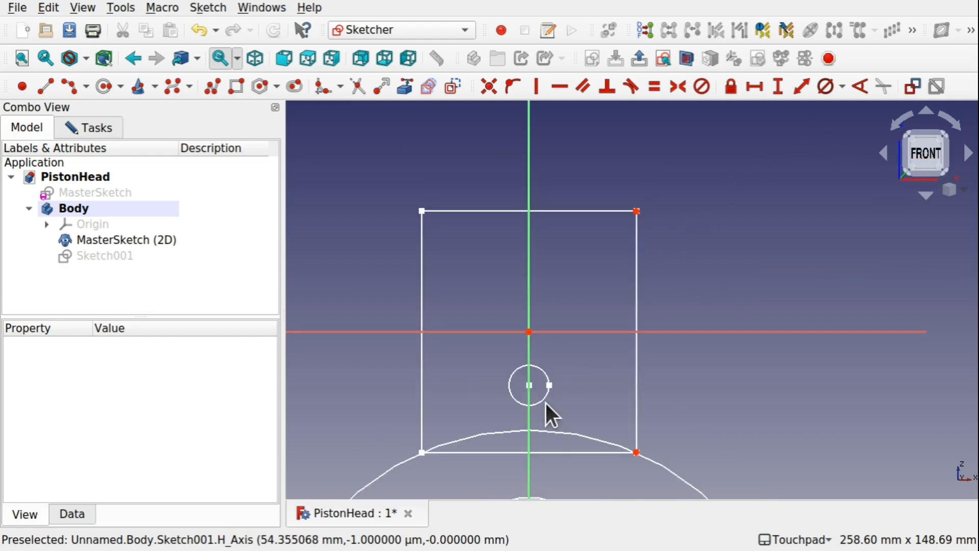
{"action": "mouse_move", "coordinate": [594, 404]}
{"action": "left_mouse_down", "text": "shift"}
{"action": "mouse_move", "coordinate": [607, 343]}
{"action": "mouse_move", "coordinate": [611, 350]}
{"action": "left_mouse_up", "text": "shift"}
{"action": "scroll", "coordinate": [620, 226], "scroll_direction": "up", "scroll_amount": 2}
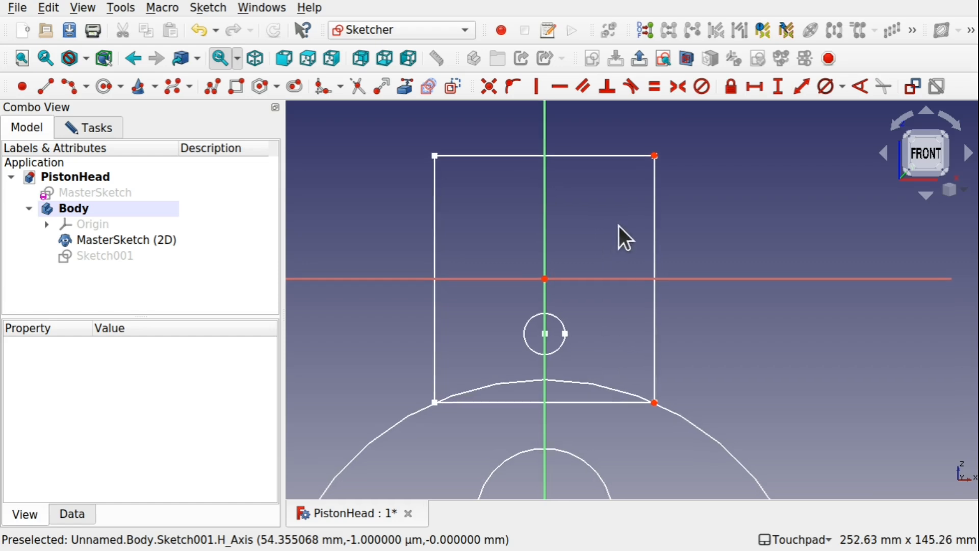
{"action": "left_click_drag", "start_coordinate": [619, 225], "coordinate": [614, 275], "text": "shift"}
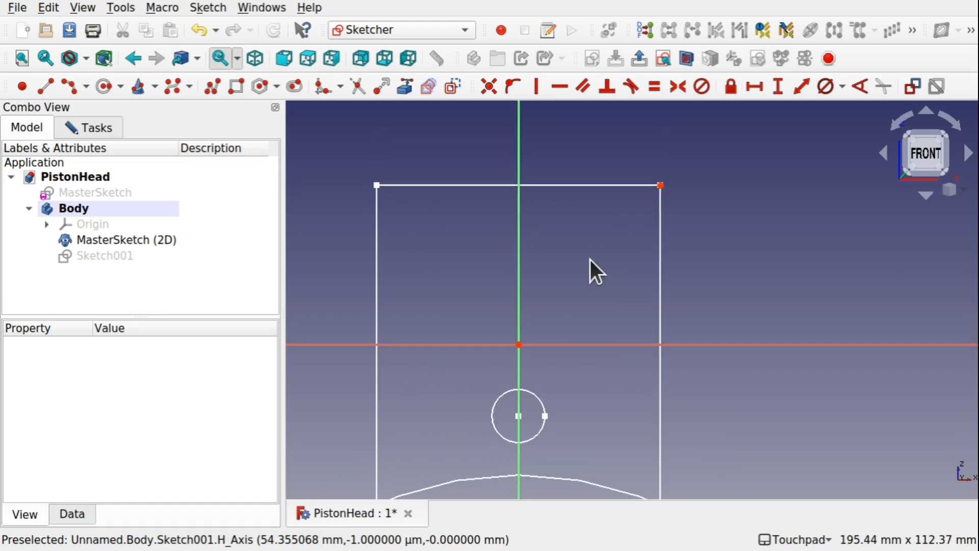
{"action": "mouse_move", "coordinate": [589, 384]}
{"action": "left_mouse_down", "text": "shift"}
{"action": "mouse_move", "coordinate": [626, 305]}
{"action": "mouse_move", "coordinate": [595, 347]}
{"action": "left_mouse_up", "text": "shift"}
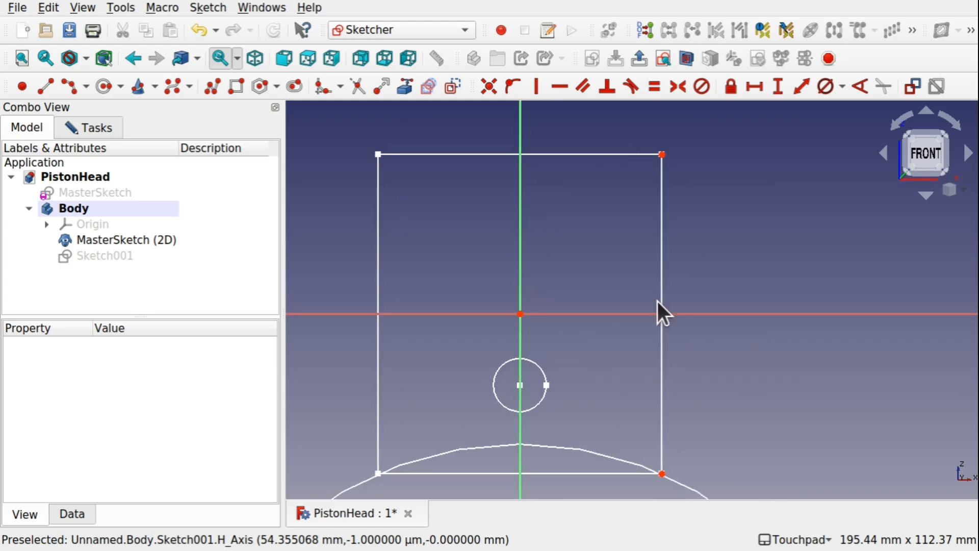
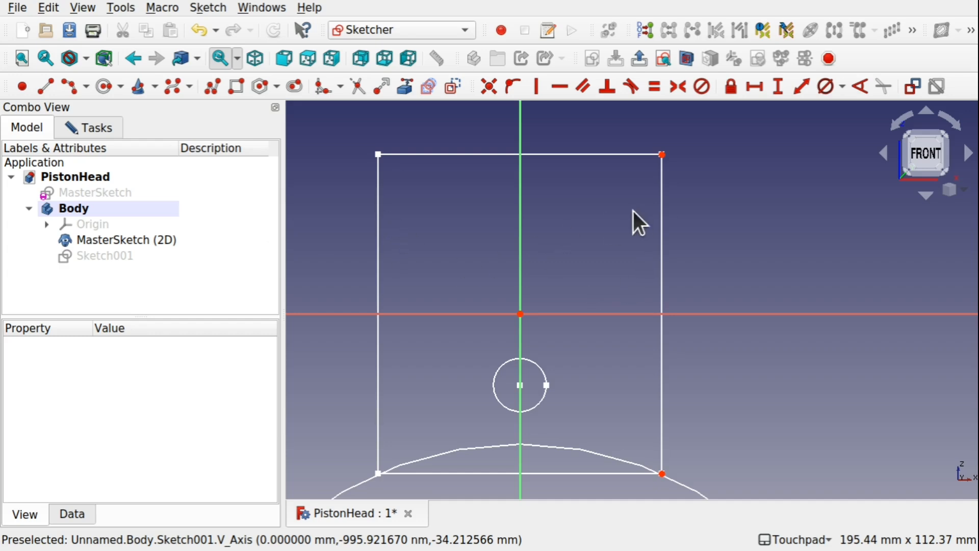
Draw a horizontal polyline segment about 40 mm long from the vertical axis to the upper-right corner point of the clone's rectangle.
{"action": "scroll", "coordinate": [645, 179], "scroll_direction": "up", "scroll_amount": 6}
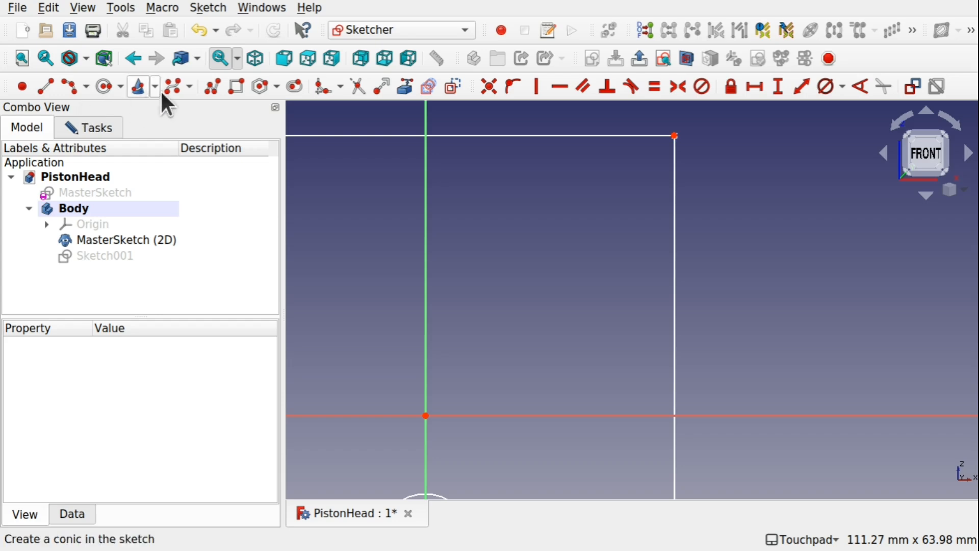
{"action": "left_click", "coordinate": [212, 89]}
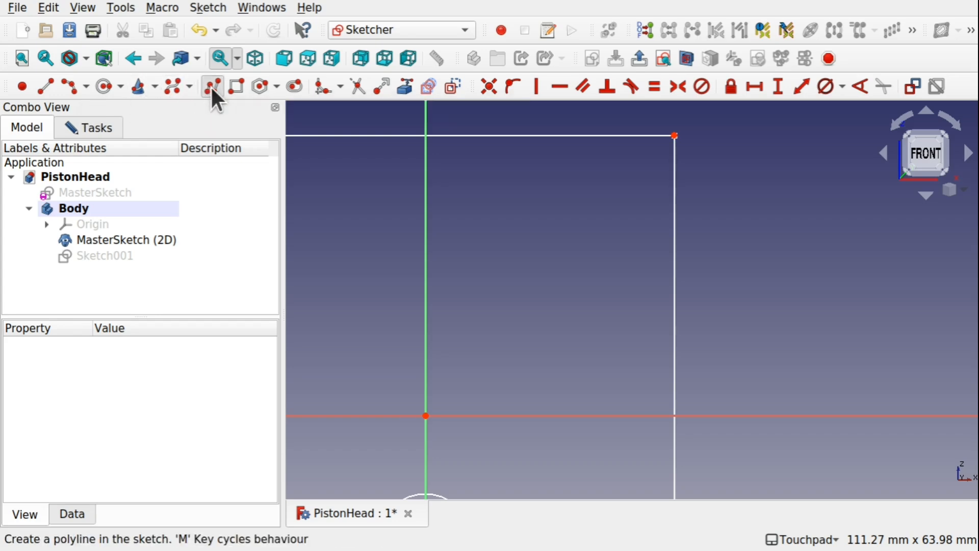
{"action": "left_click", "coordinate": [426, 135]}
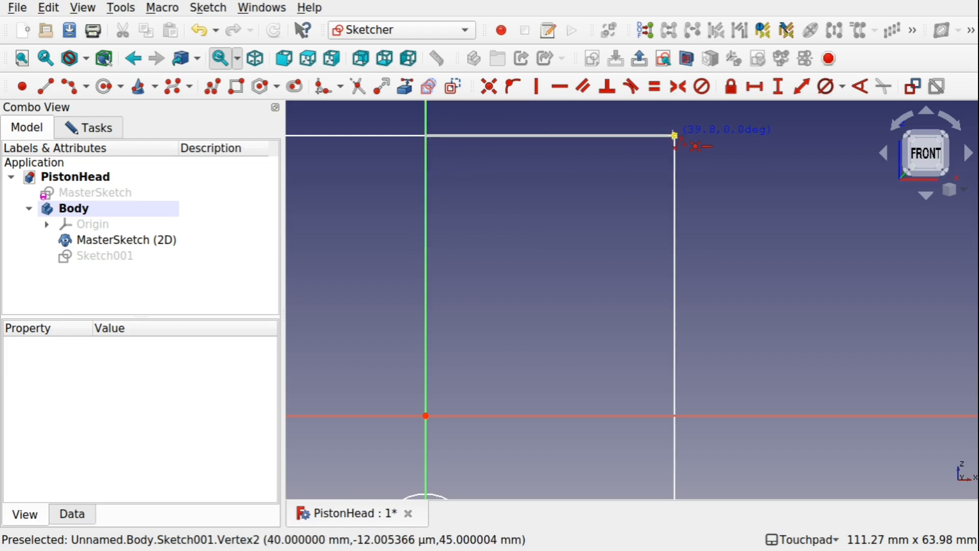
{"action": "left_click", "coordinate": [674, 135]}
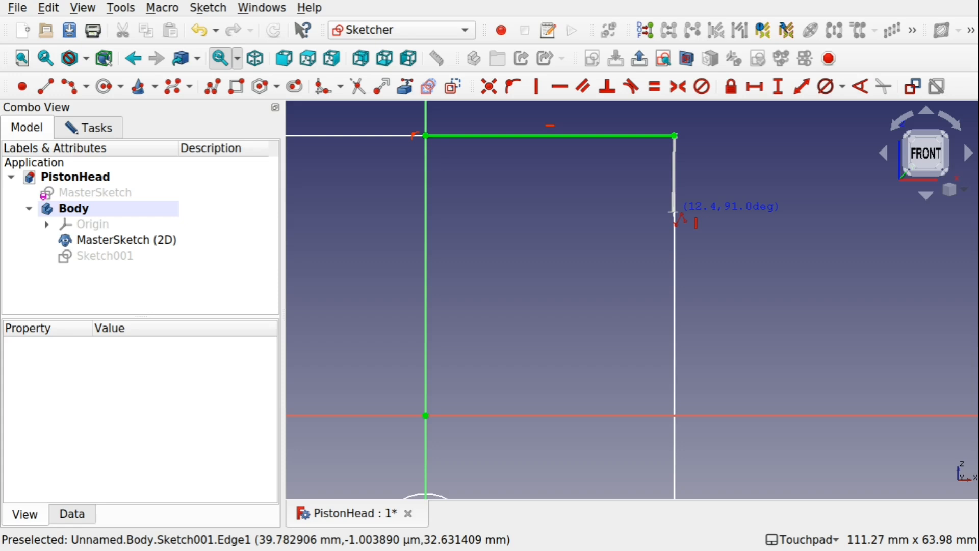
{"action": "key", "text": "Escape"}
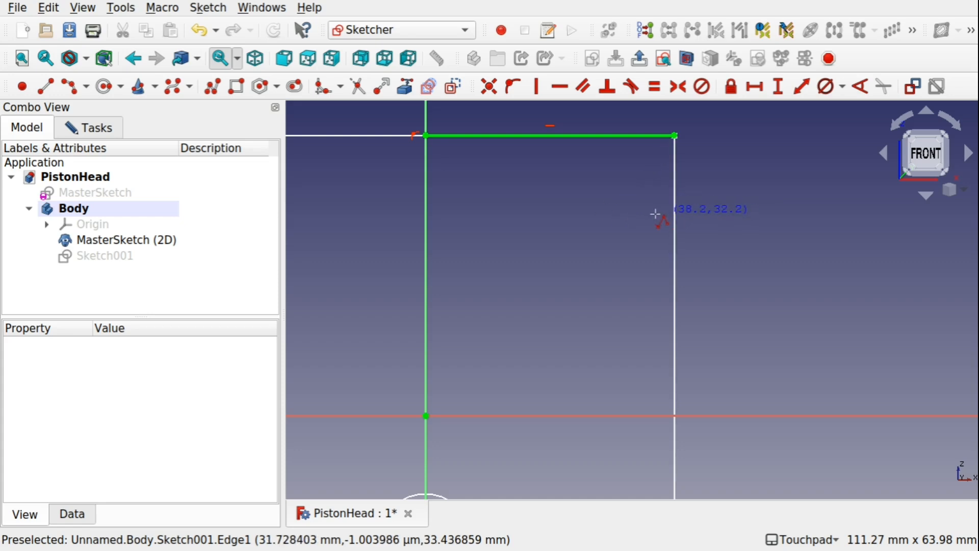
{"action": "key", "text": "Escape"}
Link the clone's right vertical edge as external geometry, and draw a polyline from the upper-right corner with a first groove about 5 mm deep.
{"action": "left_click", "coordinate": [405, 87]}
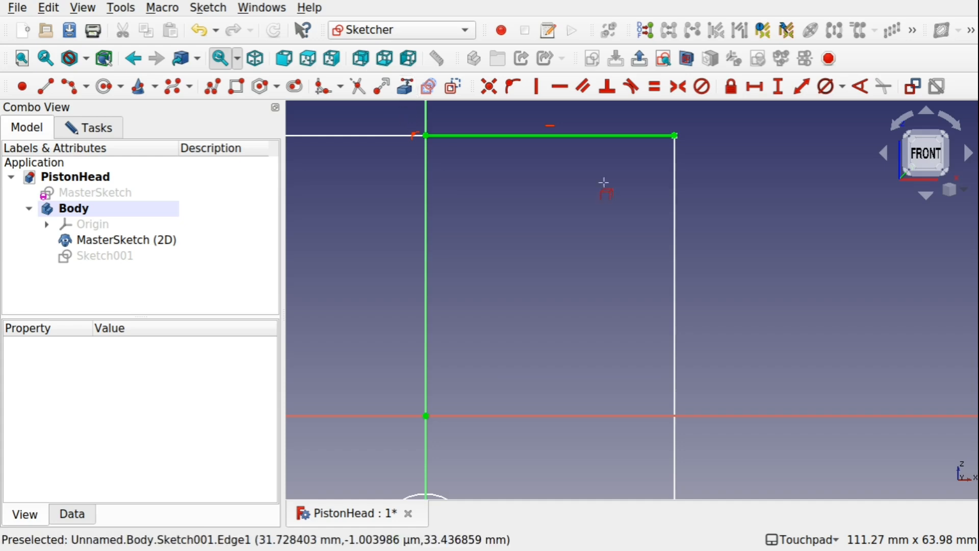
{"action": "left_click", "coordinate": [674, 255]}
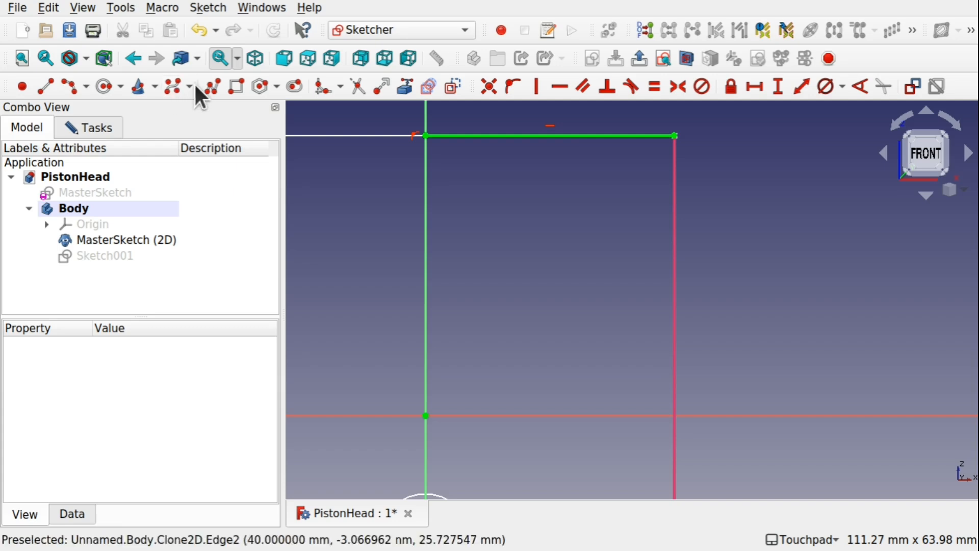
{"action": "left_click", "coordinate": [674, 136]}
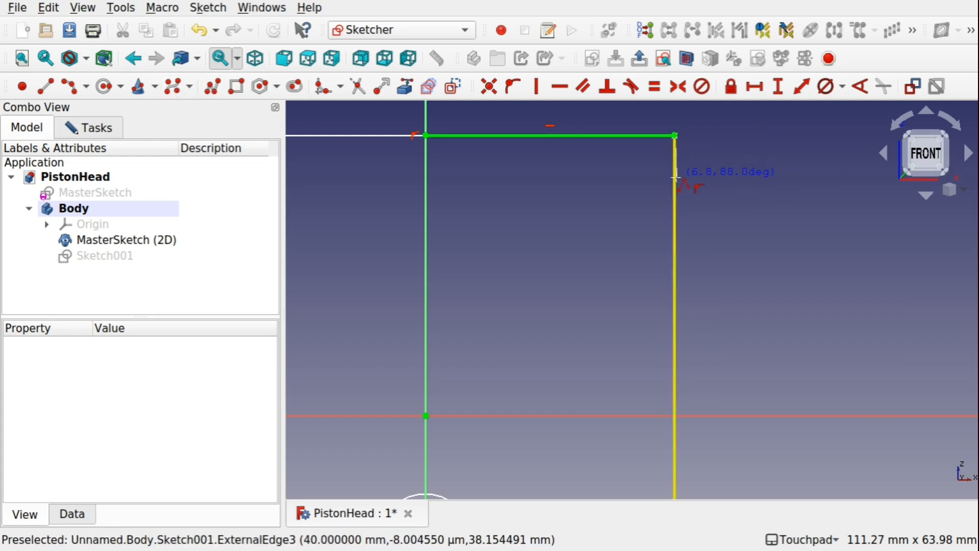
{"action": "left_click", "coordinate": [674, 174]}
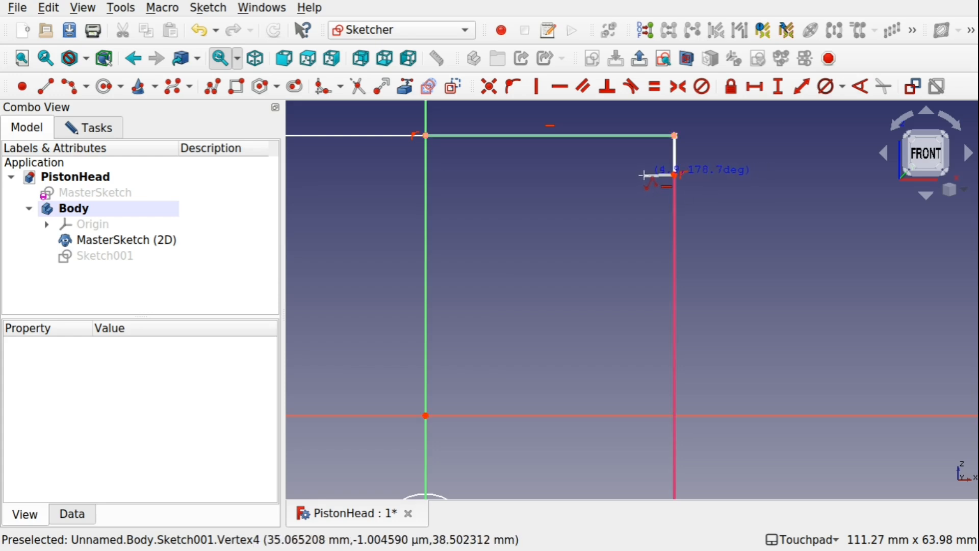
{"action": "left_click", "coordinate": [644, 209]}
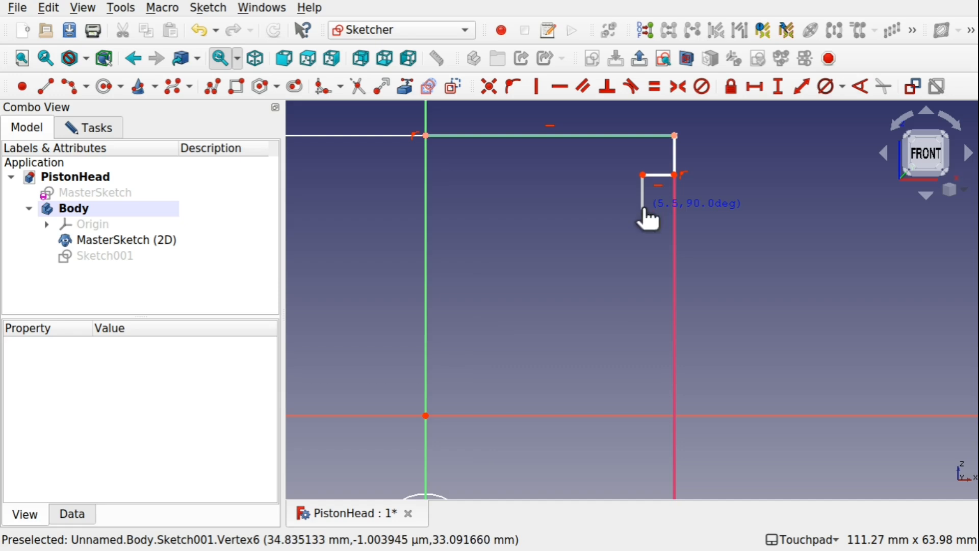
{"action": "left_click", "coordinate": [675, 210]}
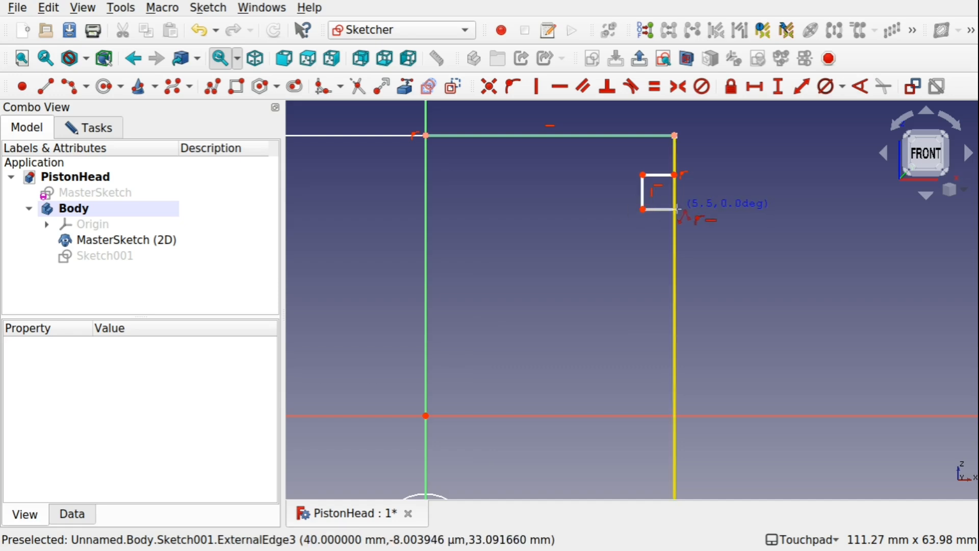
Continue the polyline down the linked right edge with two more rectangular grooves, each about 5 mm deep.
{"action": "left_click", "coordinate": [675, 251]}
{"action": "left_click", "coordinate": [643, 251]}
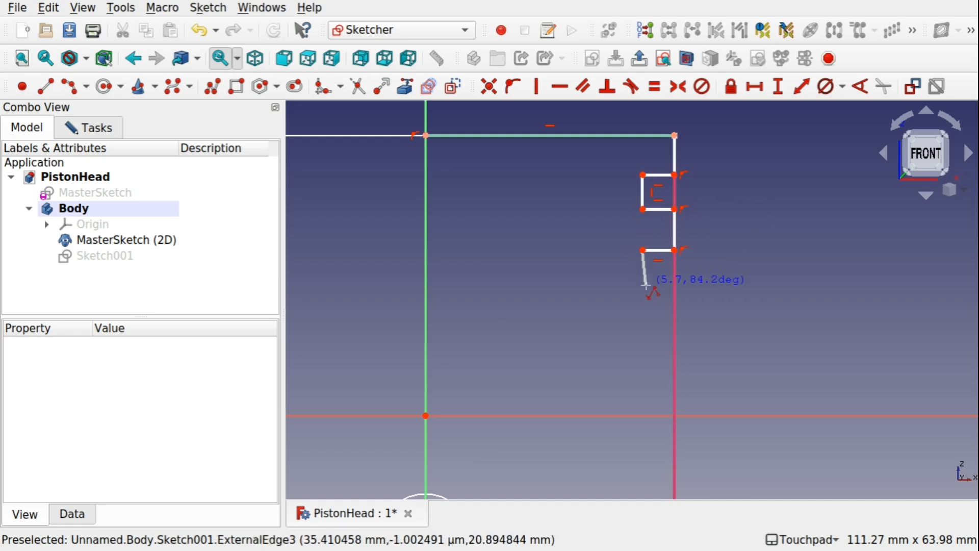
{"action": "left_click", "coordinate": [643, 287]}
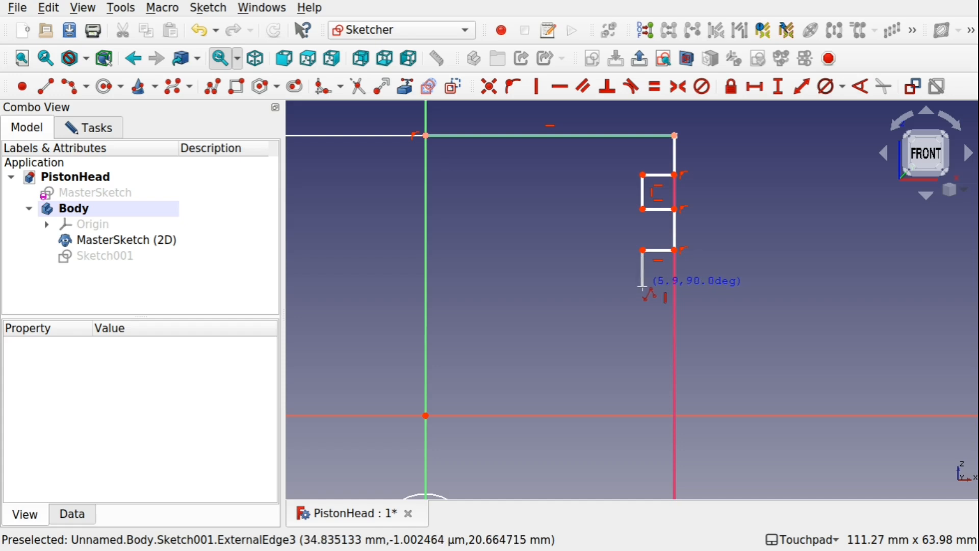
{"action": "left_click", "coordinate": [675, 288]}
{"action": "left_click", "coordinate": [674, 329]}
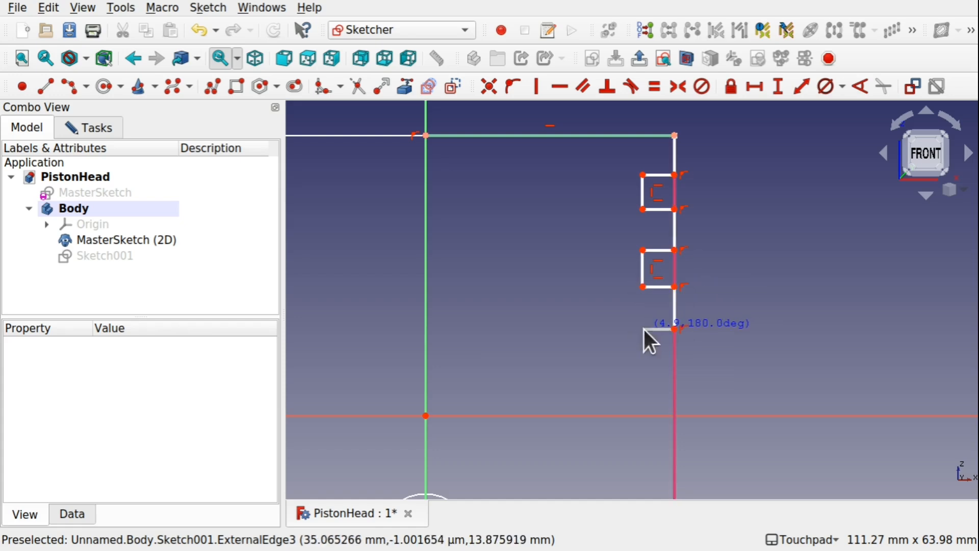
{"action": "left_click", "coordinate": [643, 329]}
{"action": "left_click", "coordinate": [644, 361]}
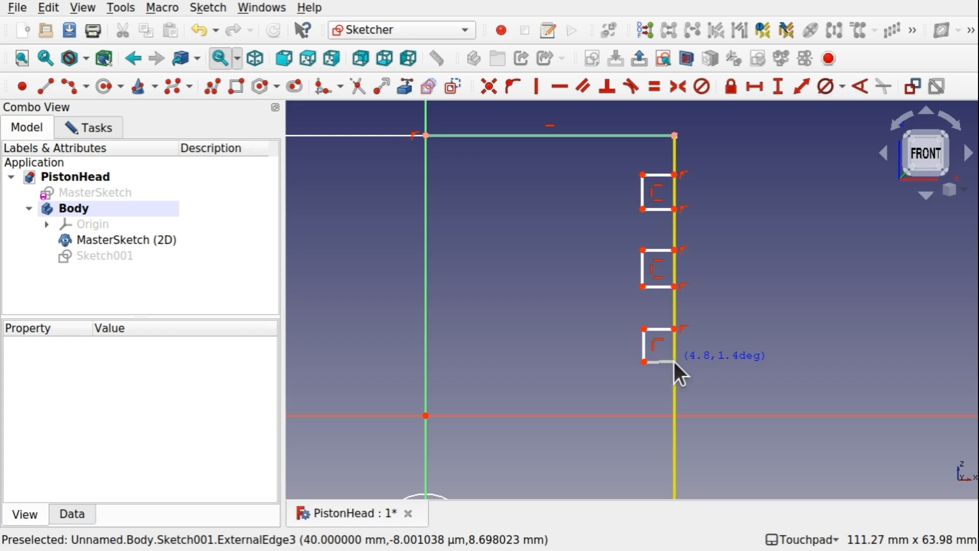
{"action": "left_click", "coordinate": [674, 361]}
Close the profile from the third groove through the lower-right corner and across to the vertical axis, ending at the upper starting point.
{"action": "scroll", "coordinate": [672, 392], "scroll_direction": "down", "scroll_amount": 2}
{"action": "scroll", "coordinate": [673, 391], "scroll_direction": "up", "scroll_amount": 1}
{"action": "mouse_move", "coordinate": [673, 392]}
{"action": "middle_mouse_down", "text": "shift"}
{"action": "mouse_move", "coordinate": [658, 366]}
{"action": "mouse_move", "coordinate": [665, 177]}
{"action": "mouse_move", "coordinate": [658, 199]}
{"action": "middle_mouse_up", "text": "shift"}
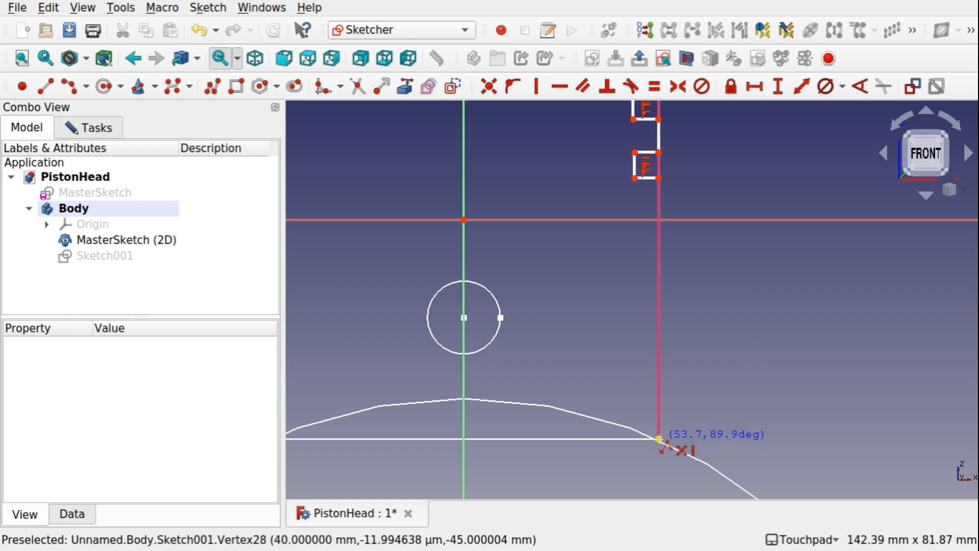
{"action": "left_click", "coordinate": [659, 438]}
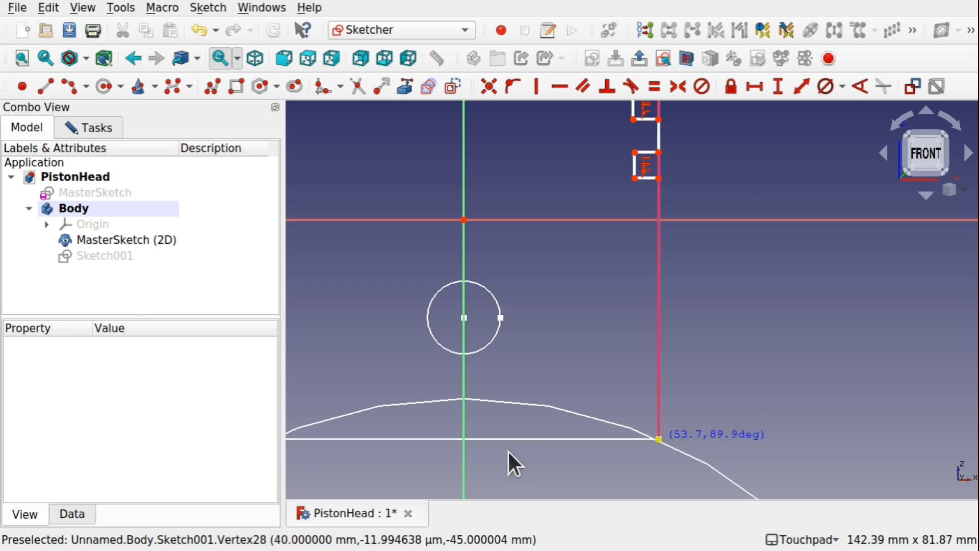
{"action": "left_click", "coordinate": [463, 438]}
{"action": "middle_click_drag", "start_coordinate": [463, 437], "coordinate": [465, 497], "text": "shift"}
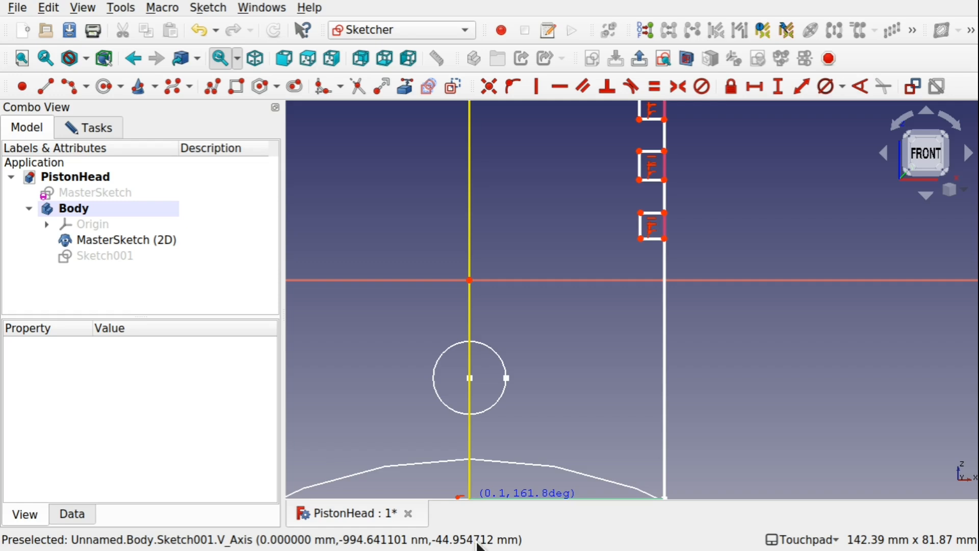
{"action": "middle_click_drag", "start_coordinate": [503, 372], "coordinate": [485, 476], "text": "shift"}
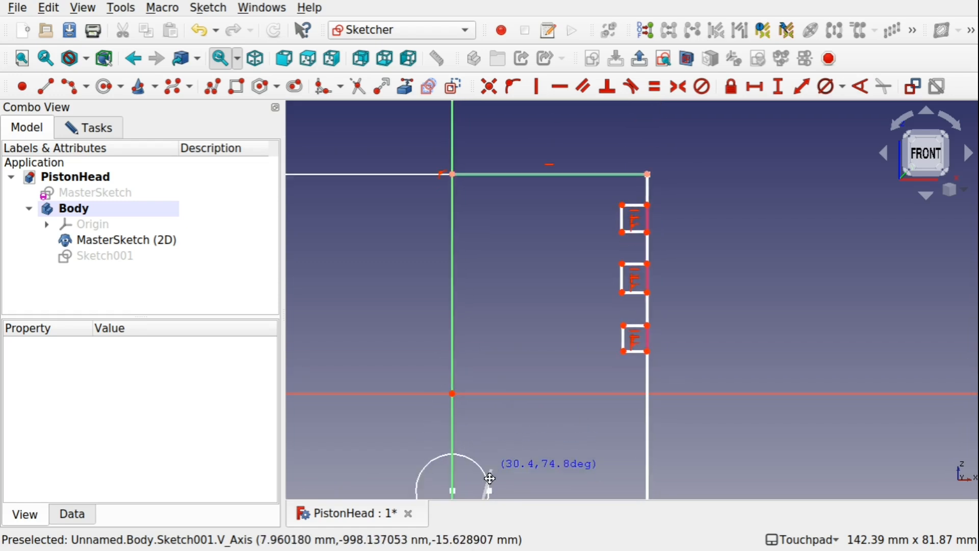
{"action": "middle_click_drag", "start_coordinate": [470, 283], "coordinate": [473, 343], "text": "shift"}
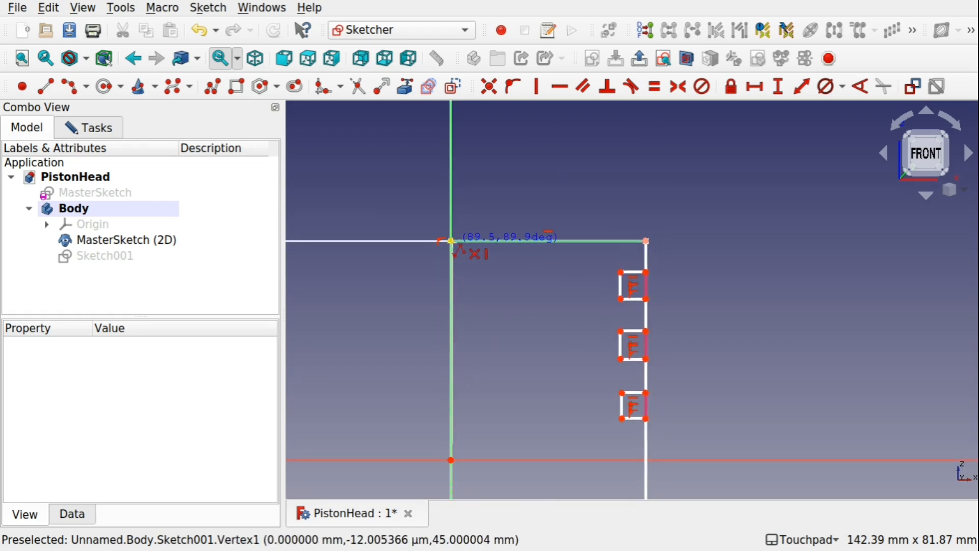
{"action": "left_click", "coordinate": [451, 241]}
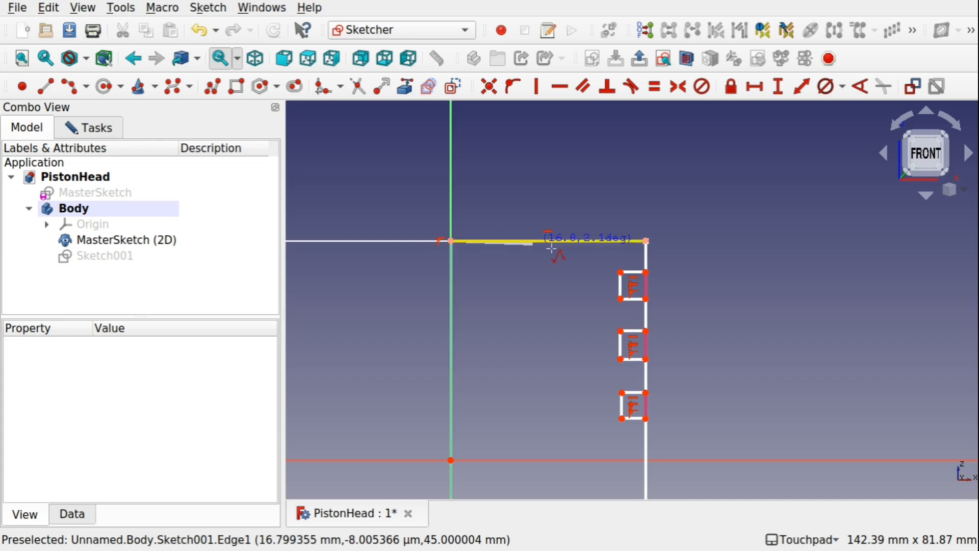
{"action": "scroll", "coordinate": [555, 278], "scroll_direction": "down", "scroll_amount": 5}
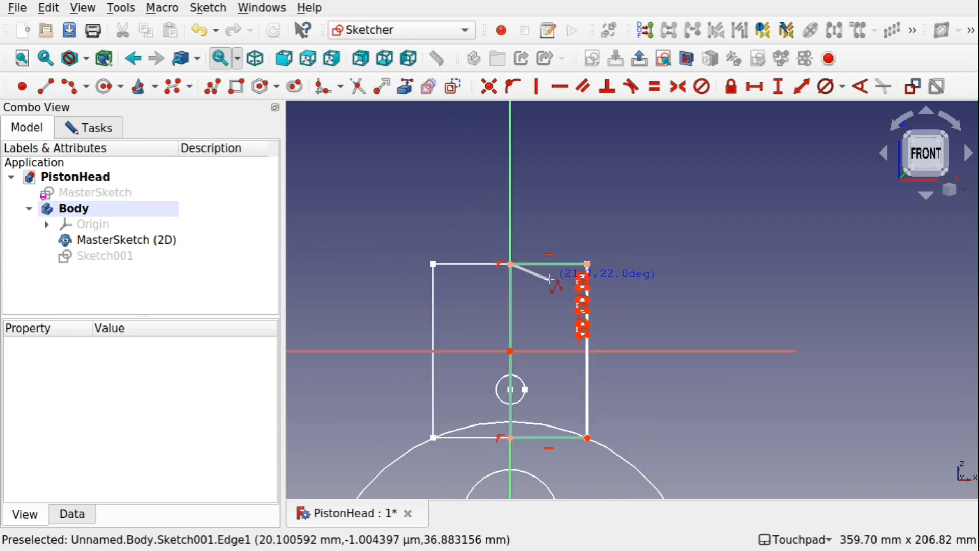
{"action": "scroll", "coordinate": [581, 286], "scroll_direction": "up", "scroll_amount": 7}
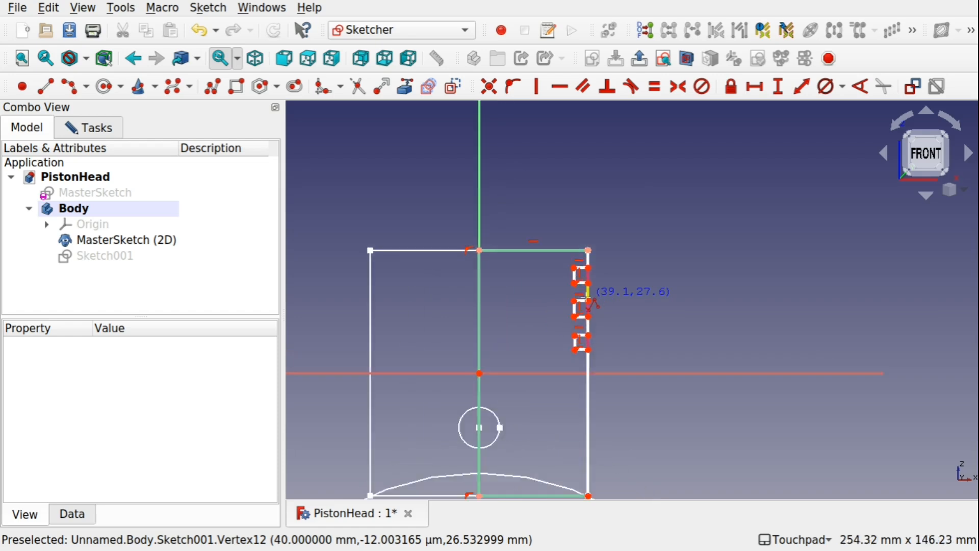
{"action": "key", "text": "Escape"}
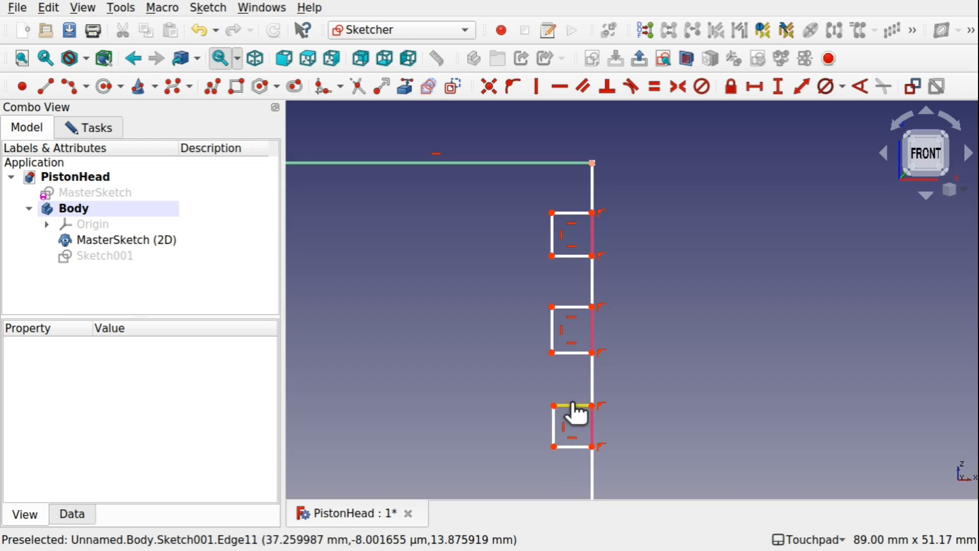
Shift the upper and inner edges of the lowest groove to test which dimensions are still free.
{"action": "left_click_drag", "start_coordinate": [578, 402], "coordinate": [569, 401]}
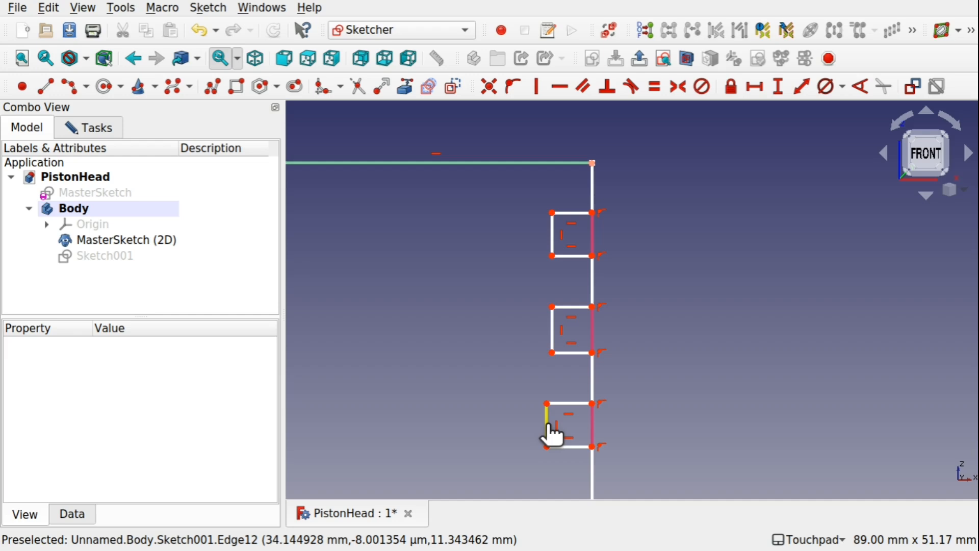
{"action": "left_click", "coordinate": [547, 425]}
{"action": "left_click", "coordinate": [497, 357]}
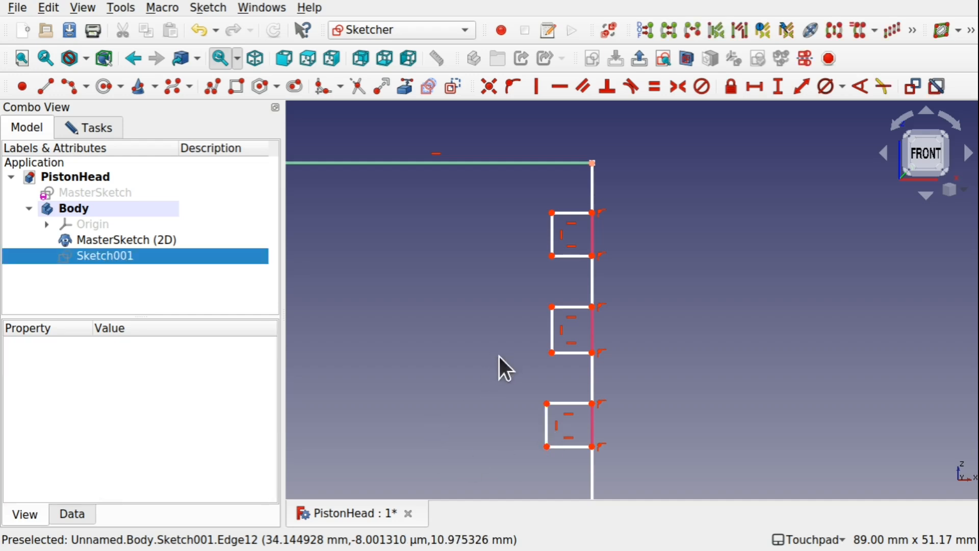
Constrain all sides of the three grooves and the two segments between them to equal length, and test this by moving the top groove's edges.
{"action": "left_click", "coordinate": [577, 214]}
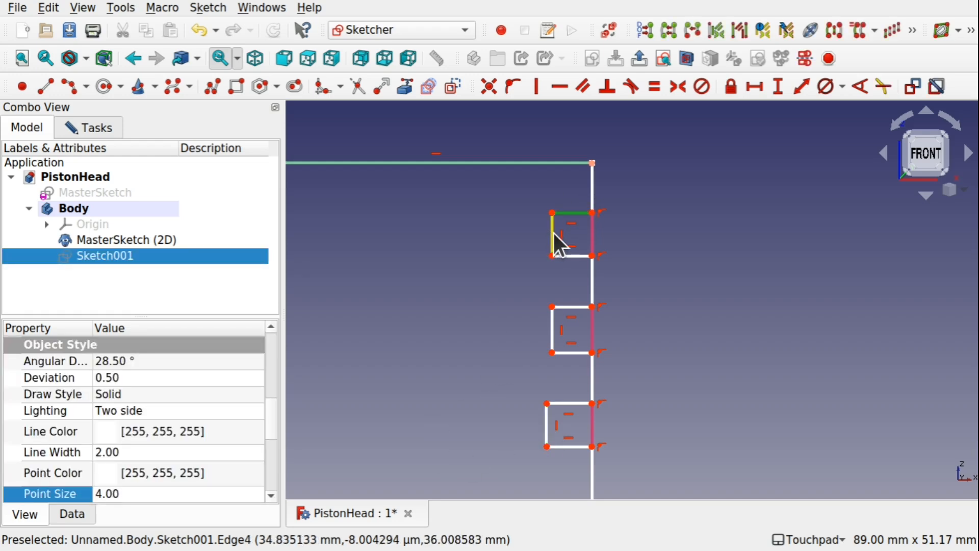
{"action": "left_click", "coordinate": [553, 235]}
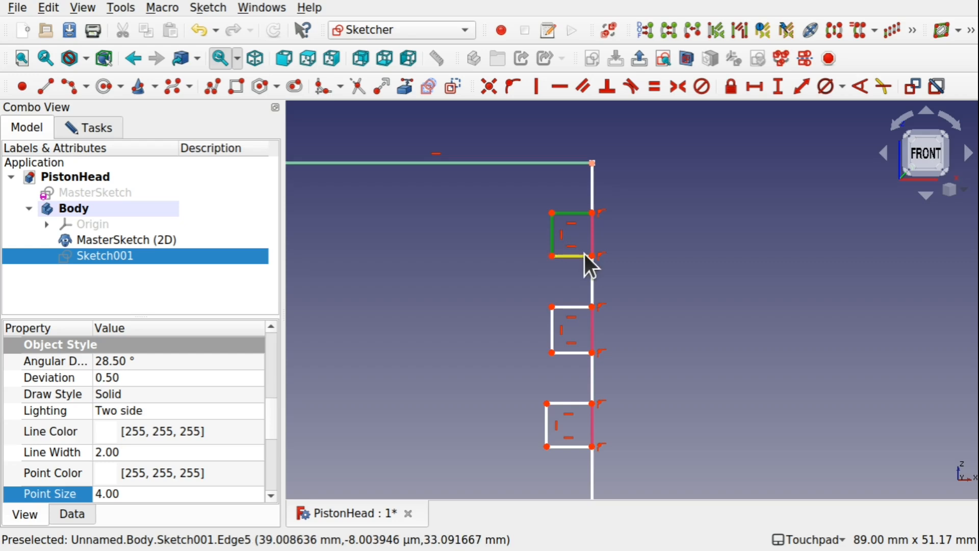
{"action": "left_click", "coordinate": [593, 280]}
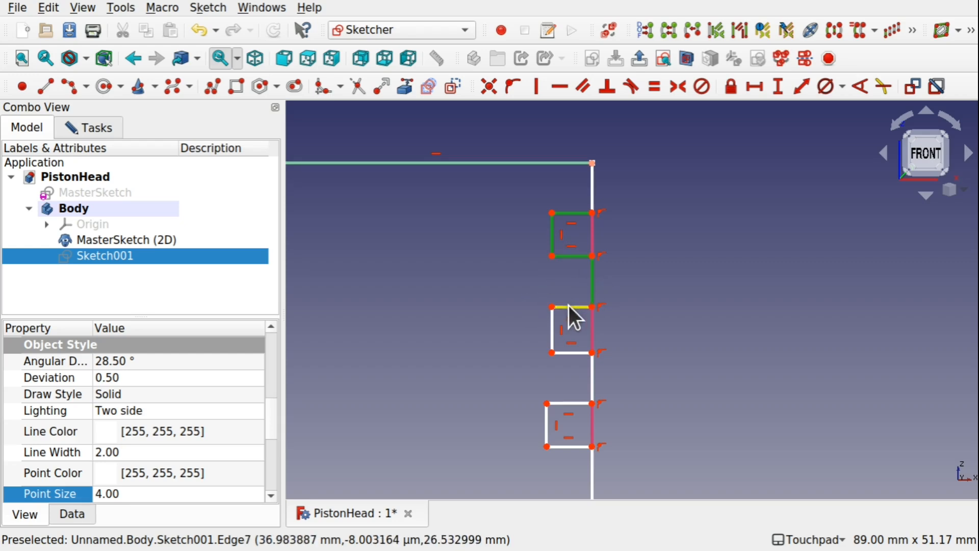
{"action": "left_click", "coordinate": [568, 307]}
{"action": "left_click", "coordinate": [550, 329]}
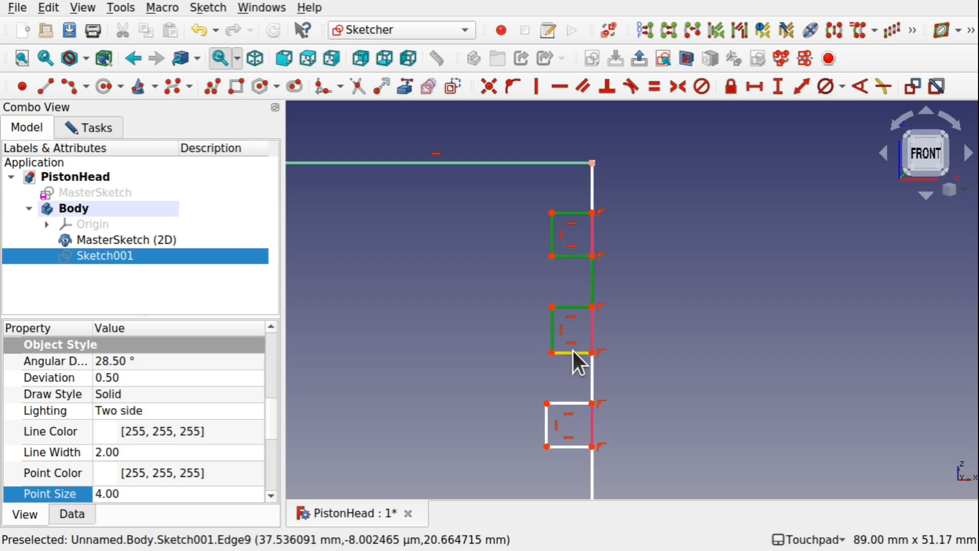
{"action": "left_click", "coordinate": [572, 353]}
{"action": "left_click", "coordinate": [592, 379]}
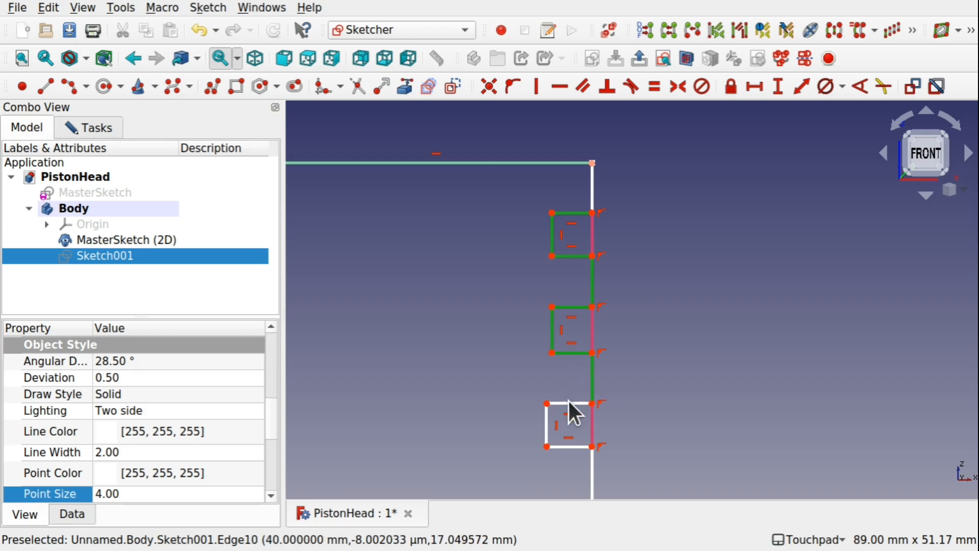
{"action": "left_click", "coordinate": [572, 403]}
{"action": "left_click", "coordinate": [547, 424]}
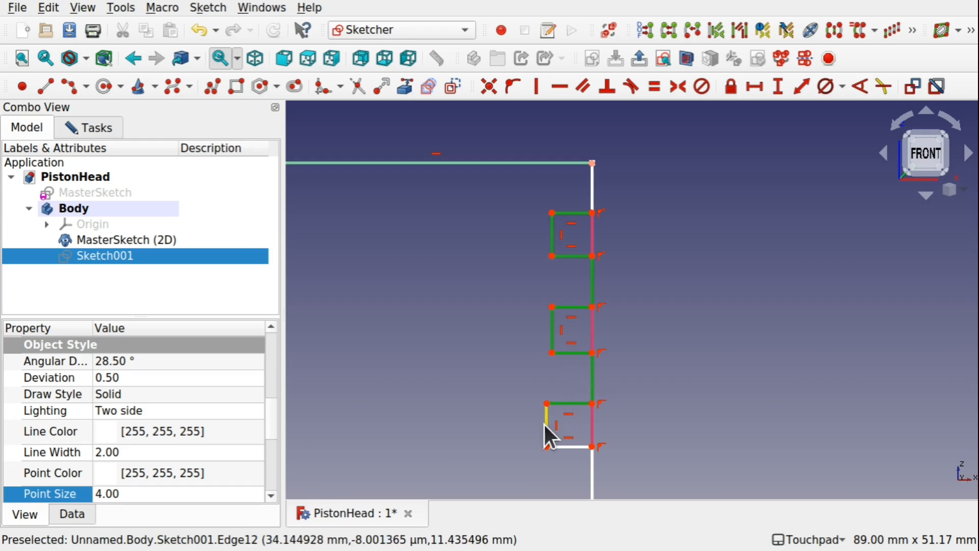
{"action": "left_click", "coordinate": [581, 447]}
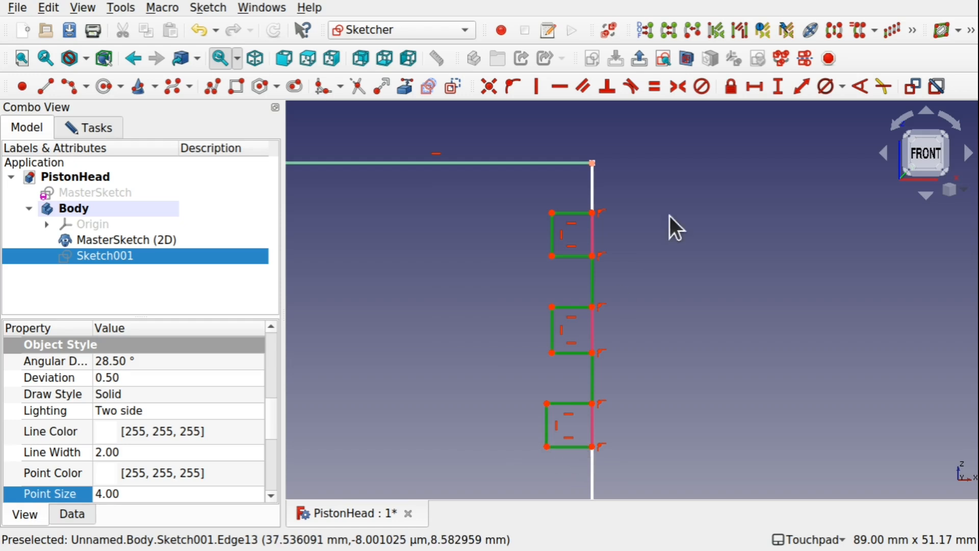
{"action": "left_click", "coordinate": [654, 86]}
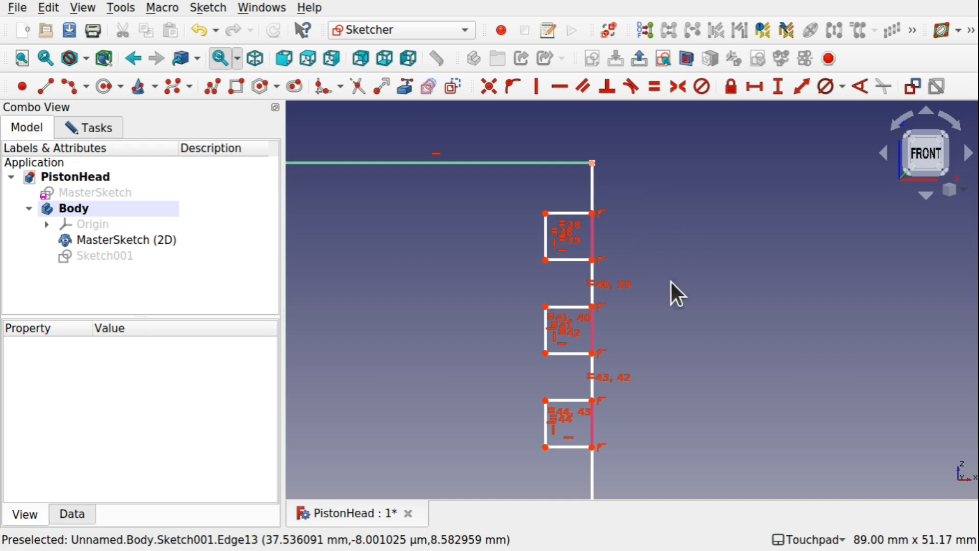
{"action": "mouse_move", "coordinate": [574, 259]}
{"action": "left_mouse_down"}
{"action": "mouse_move", "coordinate": [578, 274]}
{"action": "mouse_move", "coordinate": [571, 255]}
{"action": "mouse_move", "coordinate": [575, 269]}
{"action": "mouse_move", "coordinate": [558, 260]}
{"action": "mouse_move", "coordinate": [572, 257]}
{"action": "mouse_move", "coordinate": [557, 259]}
{"action": "mouse_move", "coordinate": [572, 257]}
{"action": "left_mouse_up"}
{"action": "left_click_drag", "start_coordinate": [572, 219], "coordinate": [575, 218]}
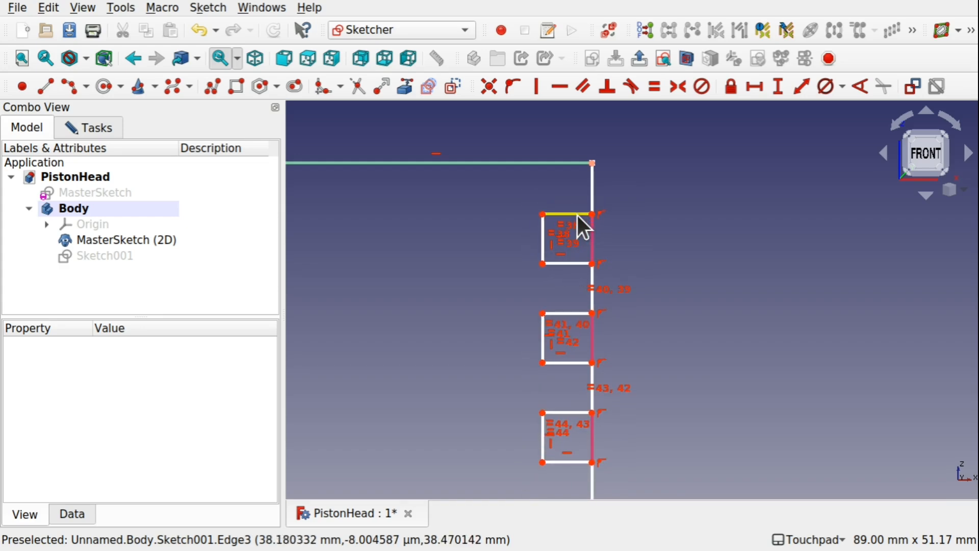
Constrain the horizontal length of the top groove's upper edge to 5 mm.
{"action": "left_click", "coordinate": [577, 215]}
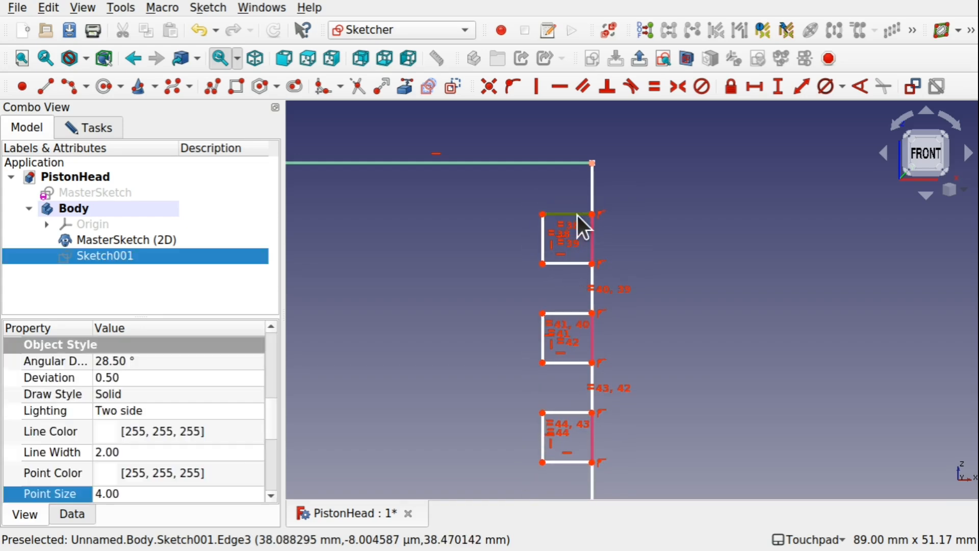
{"action": "left_click", "coordinate": [755, 93]}
{"action": "type", "text": "5"}
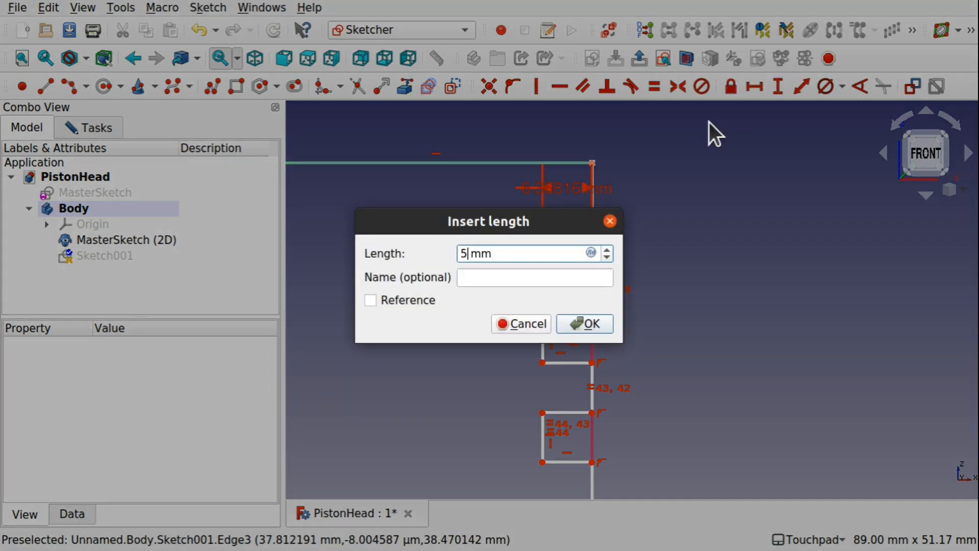
{"action": "left_click", "coordinate": [594, 329]}
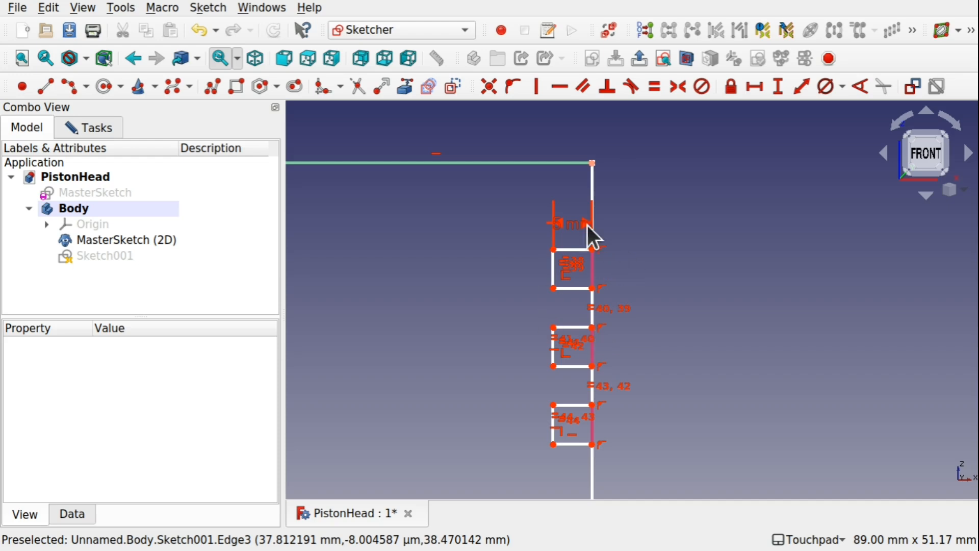
Constrain the vertical segment between the profile's upper-right corner and the first groove to 10 mm.
{"action": "left_click", "coordinate": [592, 185]}
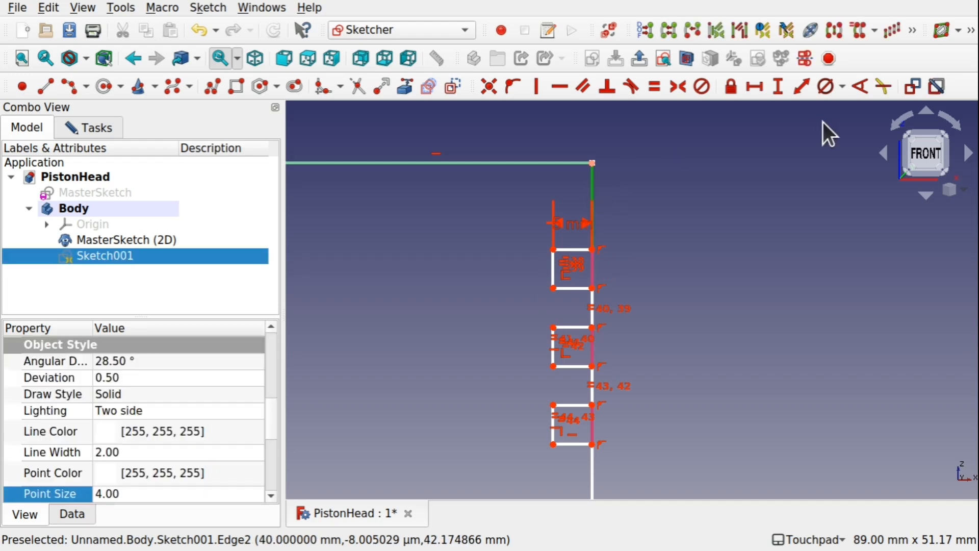
{"action": "left_click", "coordinate": [779, 91]}
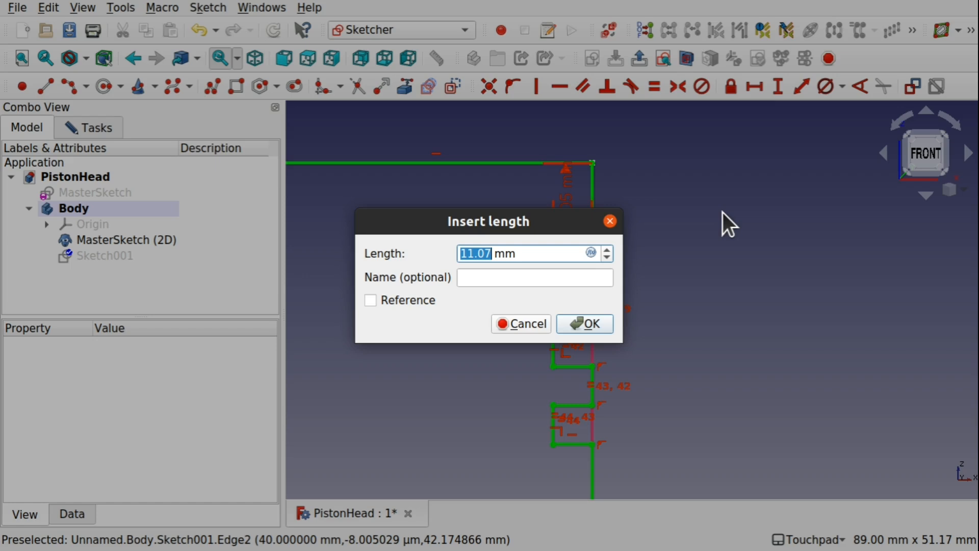
{"action": "type", "text": "10"}
{"action": "key", "text": "Return"}
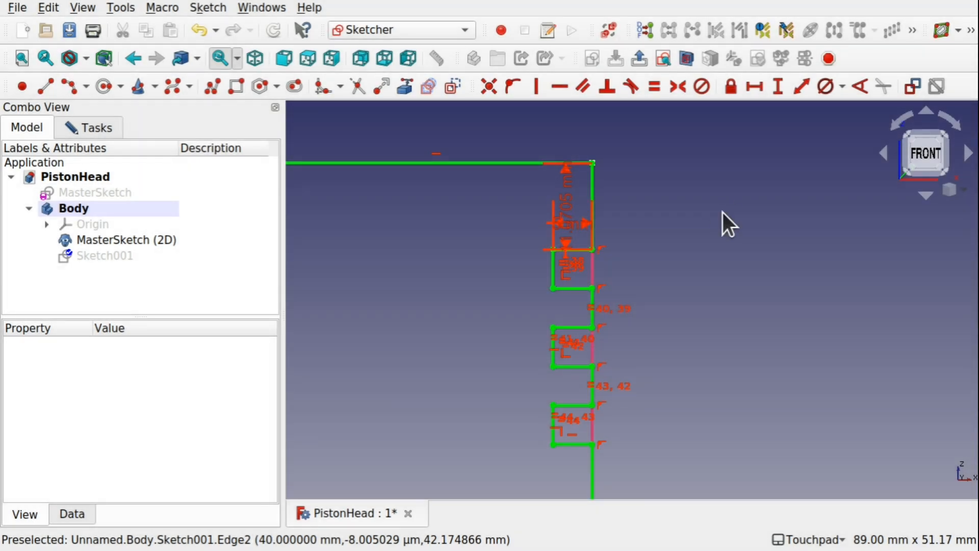
Move the 5 mm and 10 mm dimension labels outside the profile, clear of the grooves.
{"action": "scroll", "coordinate": [620, 368], "scroll_direction": "down", "scroll_amount": 5}
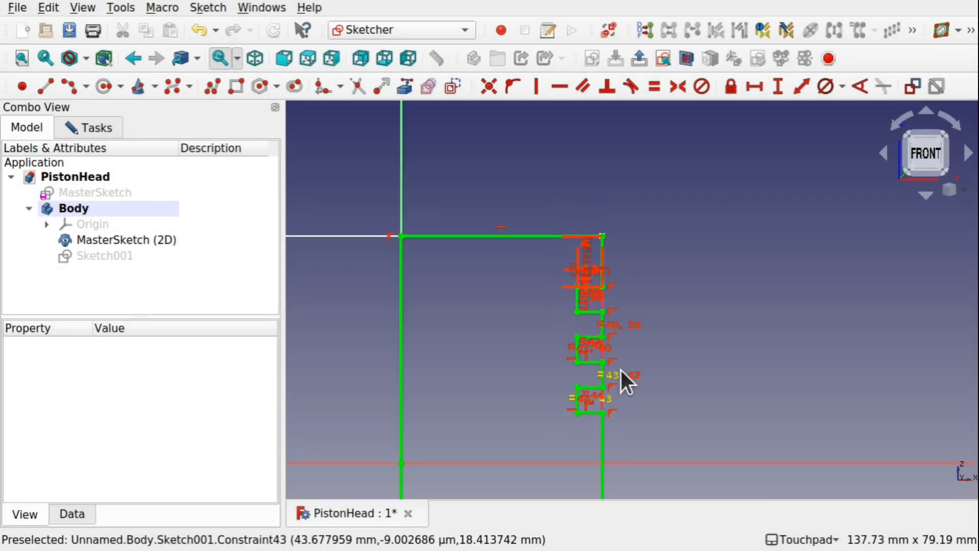
{"action": "mouse_move", "coordinate": [682, 384]}
{"action": "middle_mouse_down", "text": "shift"}
{"action": "mouse_move", "coordinate": [687, 319]}
{"action": "mouse_move", "coordinate": [712, 284]}
{"action": "middle_mouse_up", "text": "shift"}
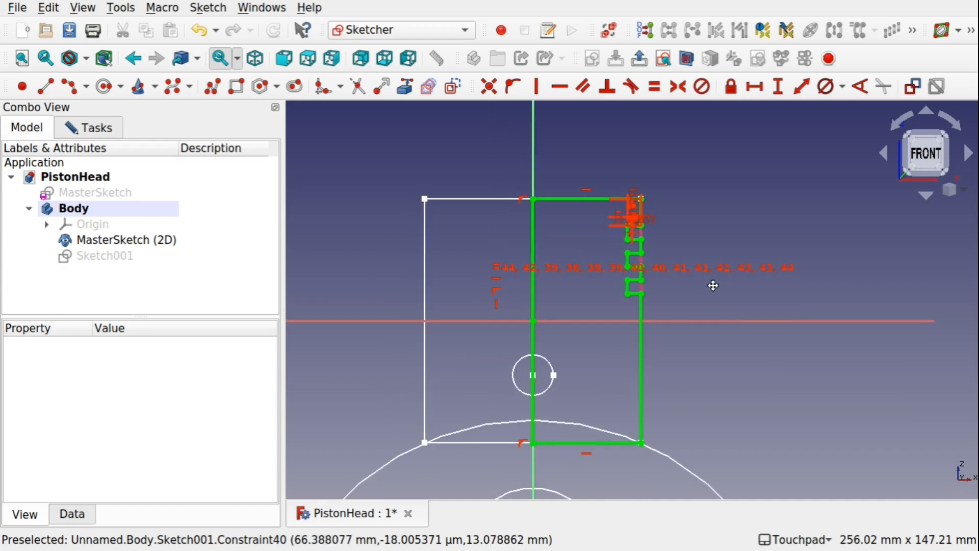
{"action": "scroll", "coordinate": [622, 243], "scroll_direction": "up", "scroll_amount": 8}
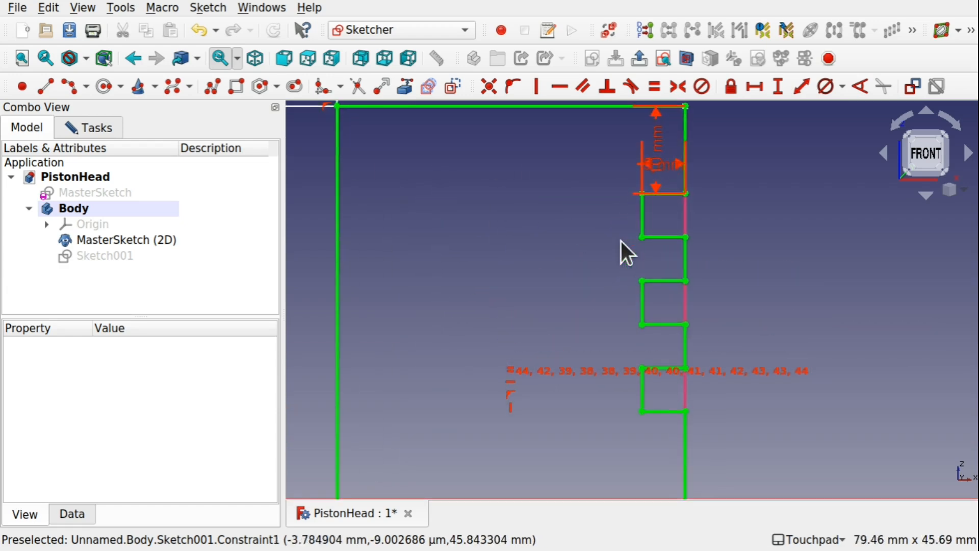
{"action": "scroll", "coordinate": [621, 241], "scroll_direction": "down", "scroll_amount": 1}
{"action": "scroll", "coordinate": [621, 241], "scroll_direction": "down", "scroll_amount": 1}
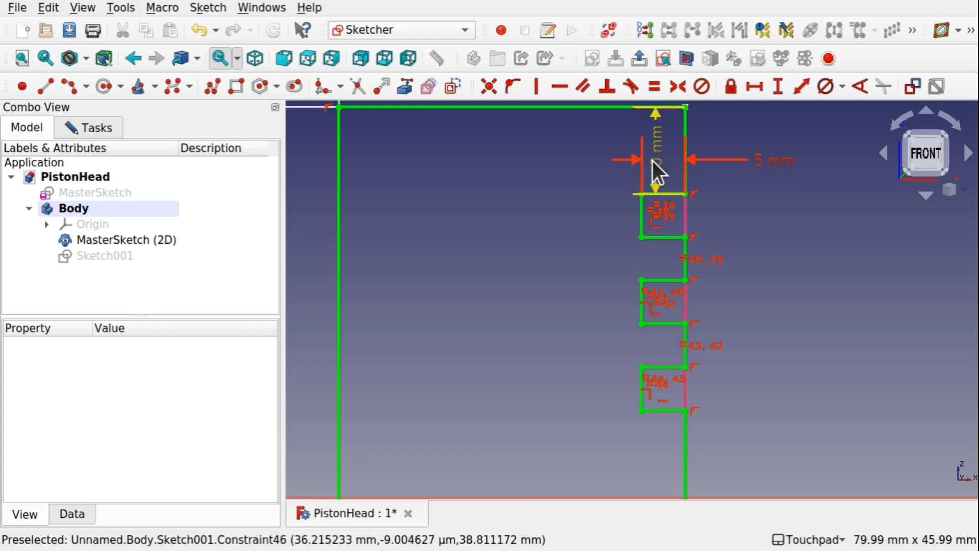
{"action": "left_click_drag", "start_coordinate": [654, 161], "coordinate": [818, 156]}
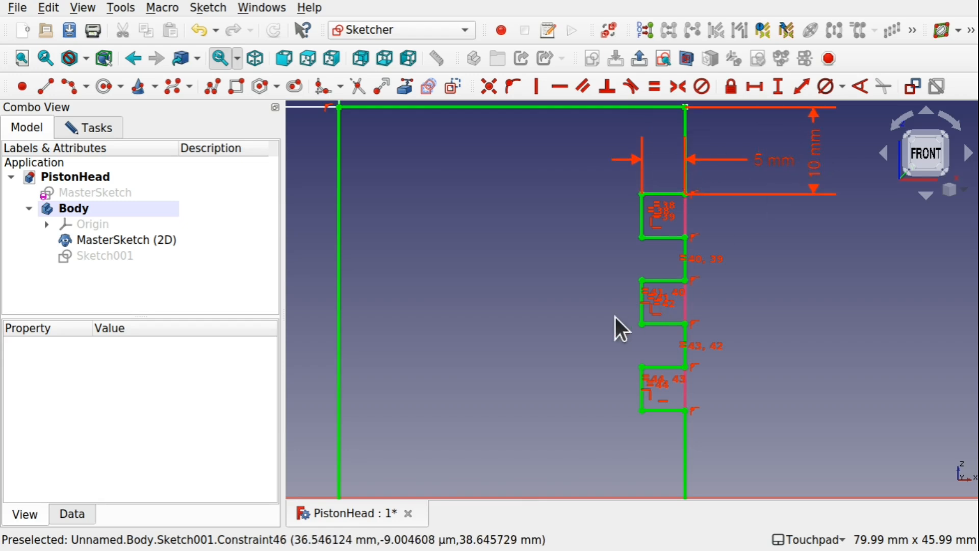
Close the profile sketch and hide the cloned MasterSketch in the body.
{"action": "scroll", "coordinate": [615, 317], "scroll_direction": "down", "scroll_amount": 7}
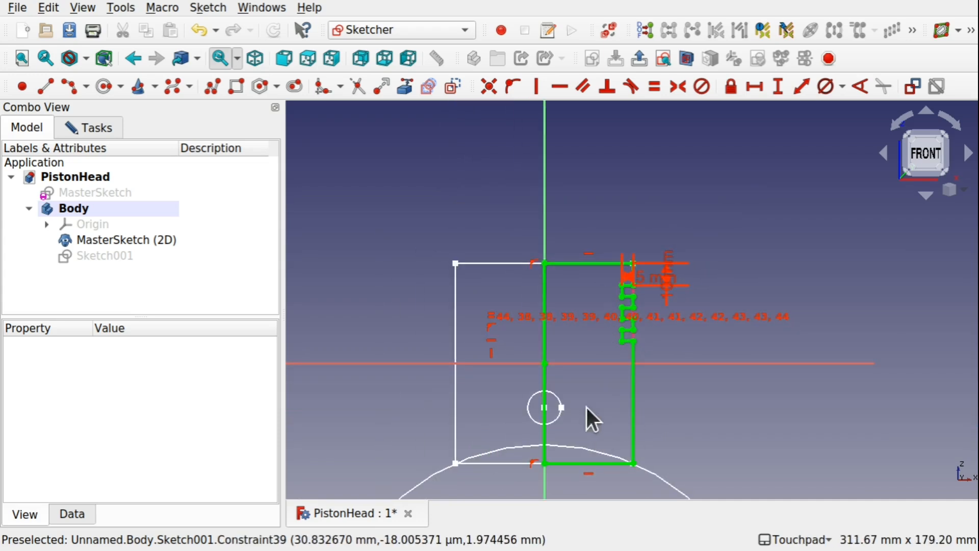
{"action": "left_click", "coordinate": [106, 125]}
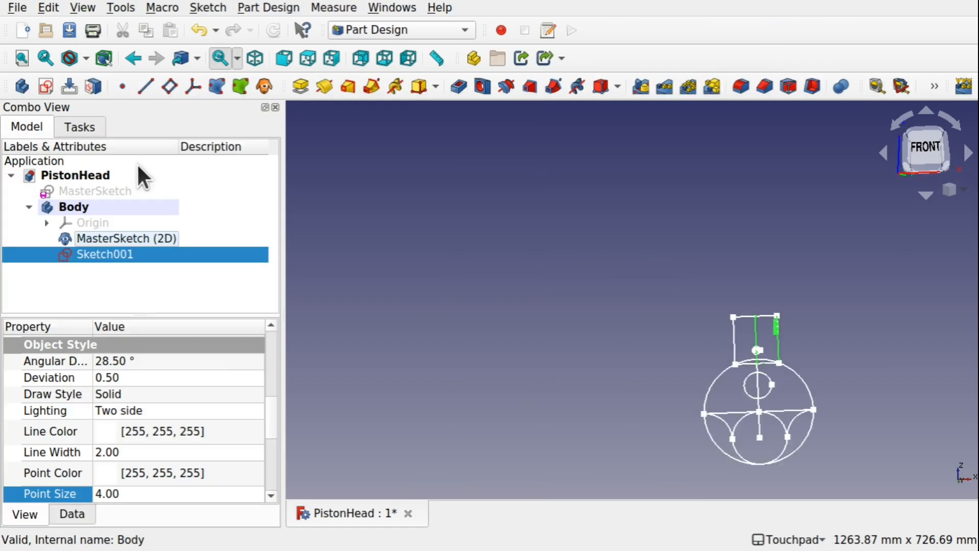
{"action": "scroll", "coordinate": [789, 353], "scroll_direction": "up", "scroll_amount": 2}
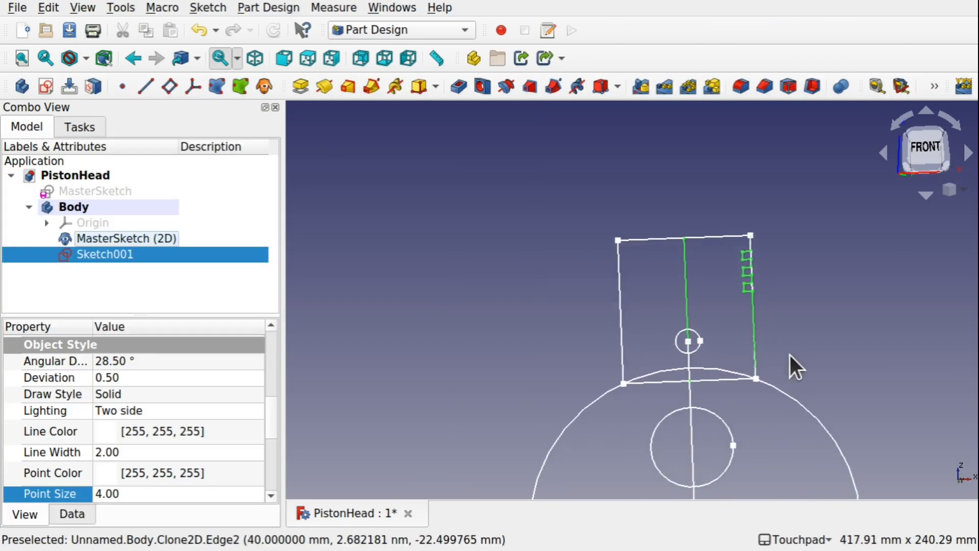
{"action": "mouse_move", "coordinate": [788, 352]}
{"action": "left_mouse_down", "text": "alt"}
{"action": "mouse_move", "coordinate": [774, 389]}
{"action": "mouse_move", "coordinate": [784, 383]}
{"action": "left_mouse_up", "text": "alt"}
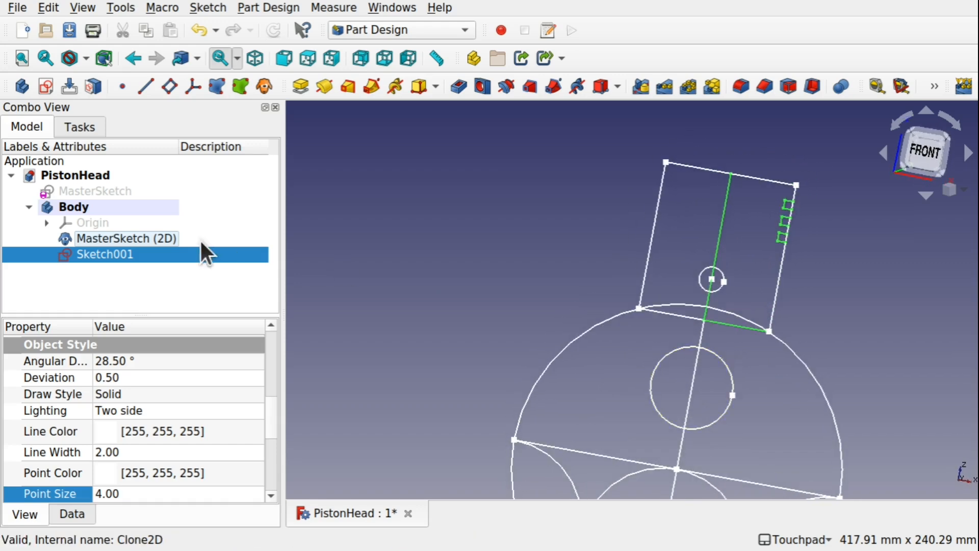
{"action": "left_click", "coordinate": [118, 238]}
{"action": "key", "text": "space"}
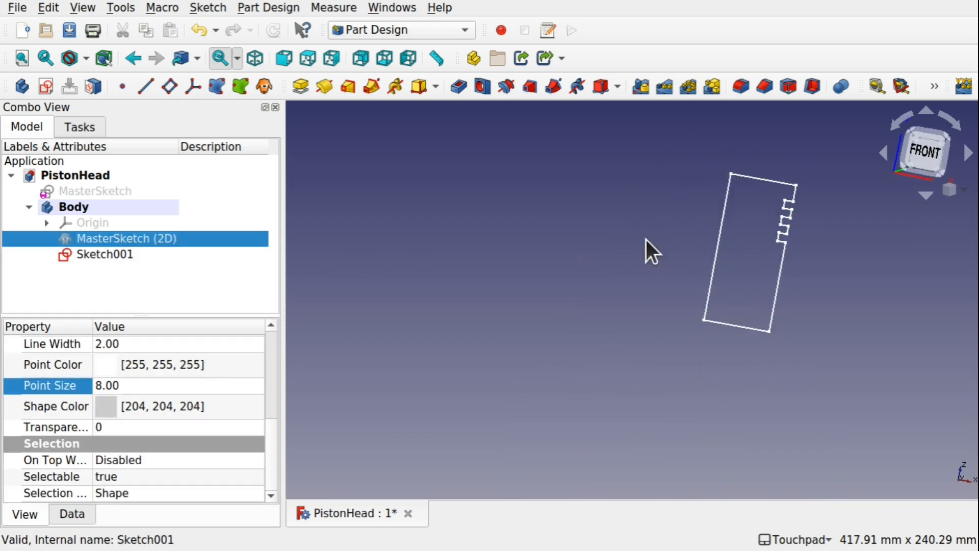
{"action": "scroll", "coordinate": [669, 301], "scroll_direction": "up", "scroll_amount": 3}
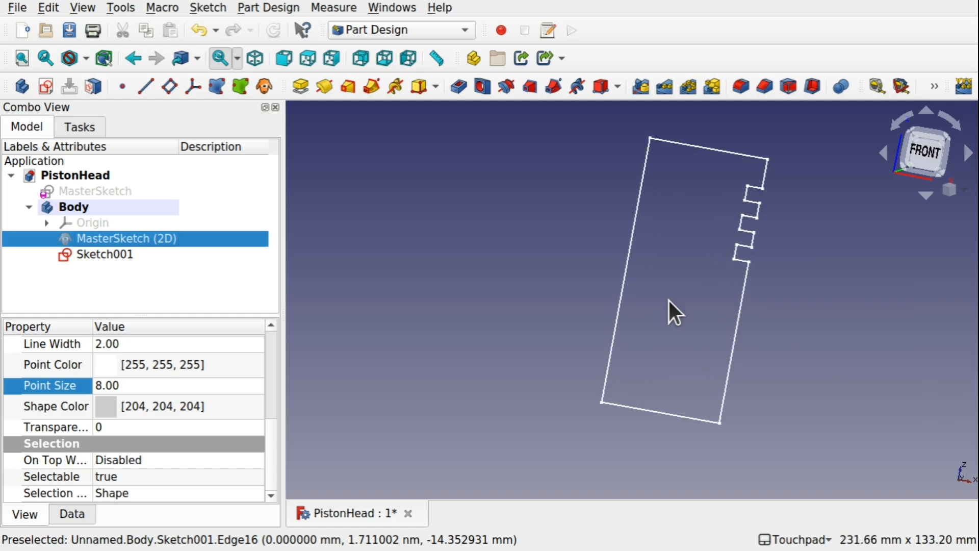
Create an additive Revolution of the half profile, 360° around the Base Z axis with the Reversed option on.
{"action": "left_click", "coordinate": [99, 253]}
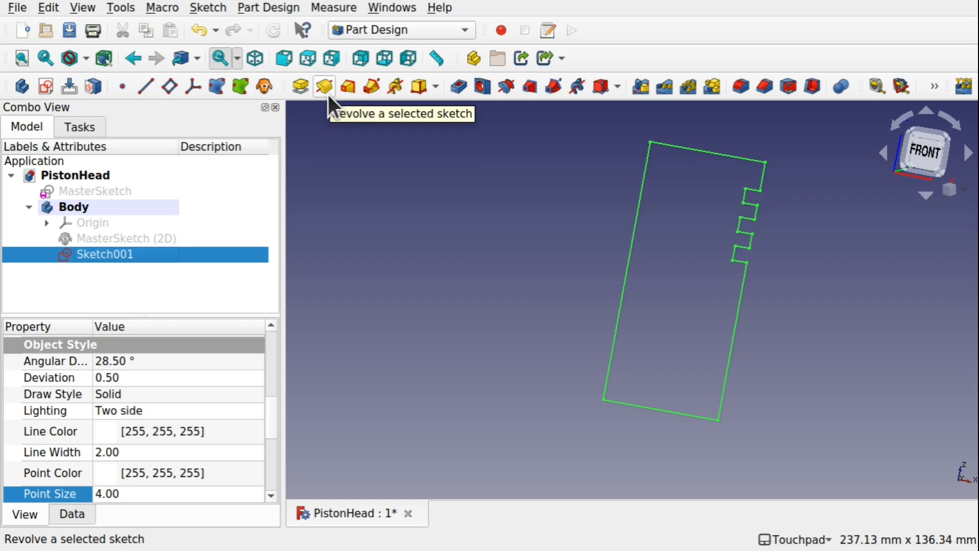
{"action": "left_click", "coordinate": [257, 8]}
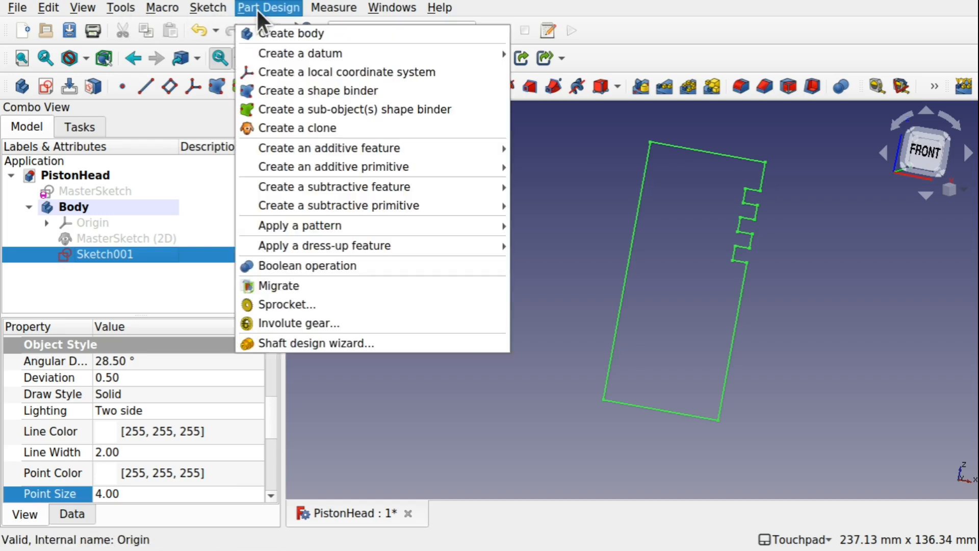
{"action": "mouse_move", "coordinate": [322, 152]}
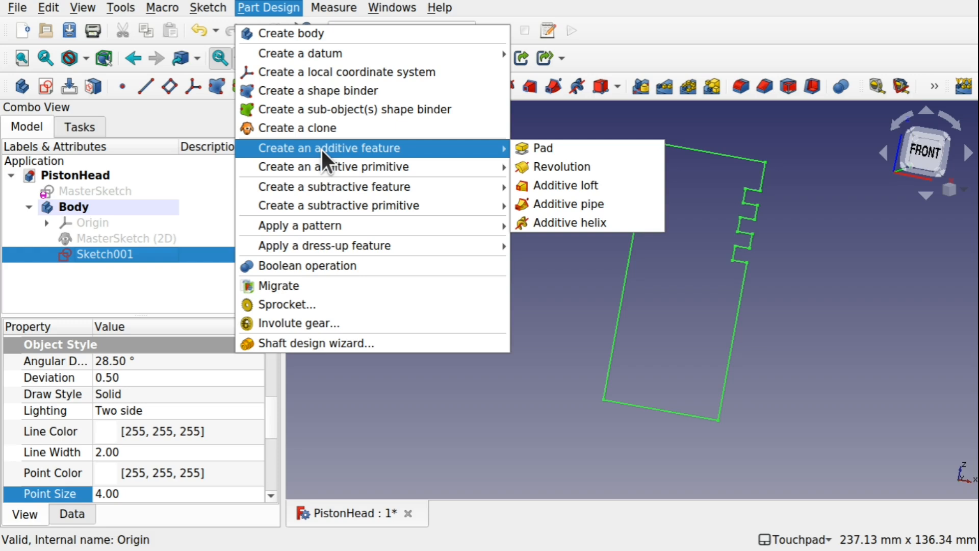
{"action": "left_click", "coordinate": [541, 164]}
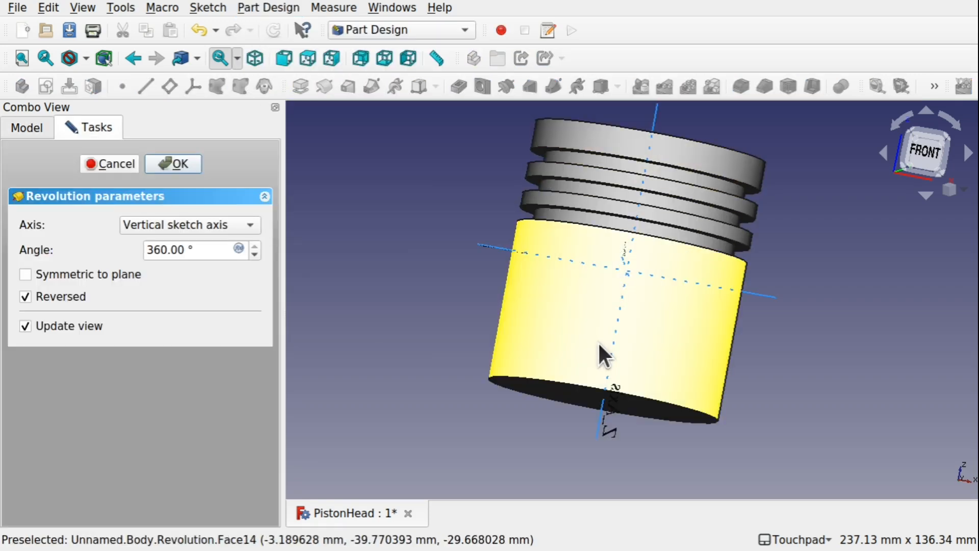
{"action": "left_click_drag", "start_coordinate": [694, 246], "coordinate": [519, 374], "text": "alt"}
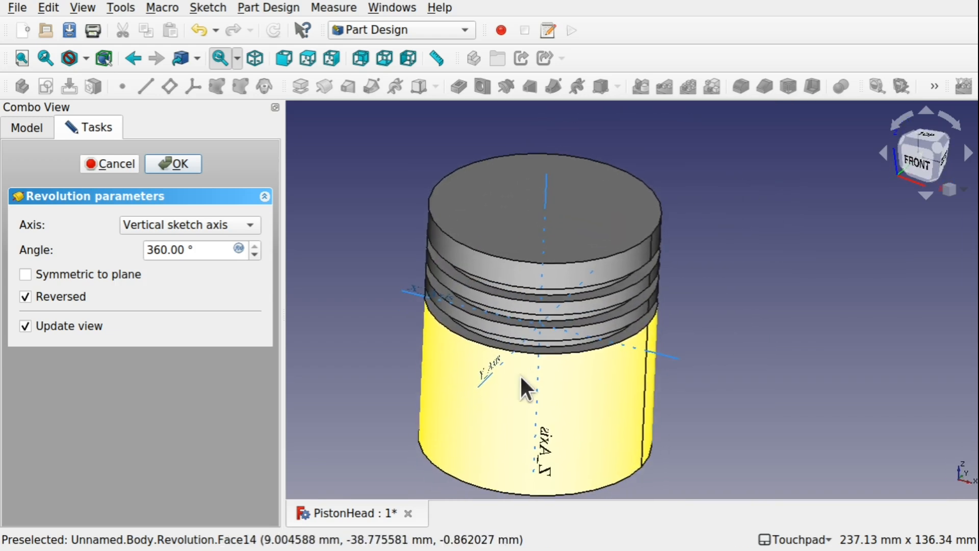
{"action": "left_click", "coordinate": [546, 191]}
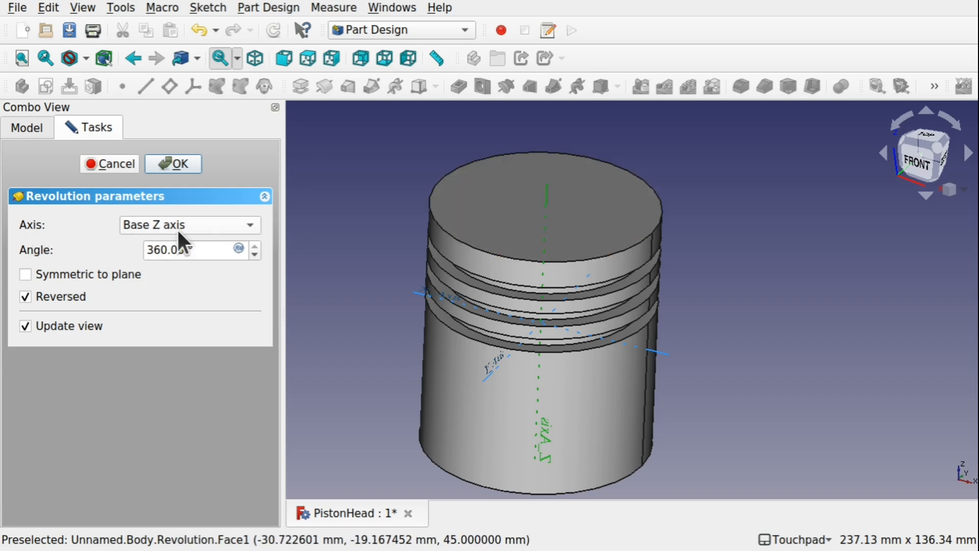
{"action": "left_click", "coordinate": [173, 163]}
Create a new sketch on the flat bottom face of the revolved piston.
{"action": "left_click_drag", "start_coordinate": [553, 284], "coordinate": [653, 410], "text": "alt"}
{"action": "scroll", "coordinate": [546, 289], "scroll_direction": "down", "scroll_amount": 4}
{"action": "left_click_drag", "start_coordinate": [673, 267], "coordinate": [639, 419], "text": "alt"}
{"action": "left_click", "coordinate": [641, 417]}
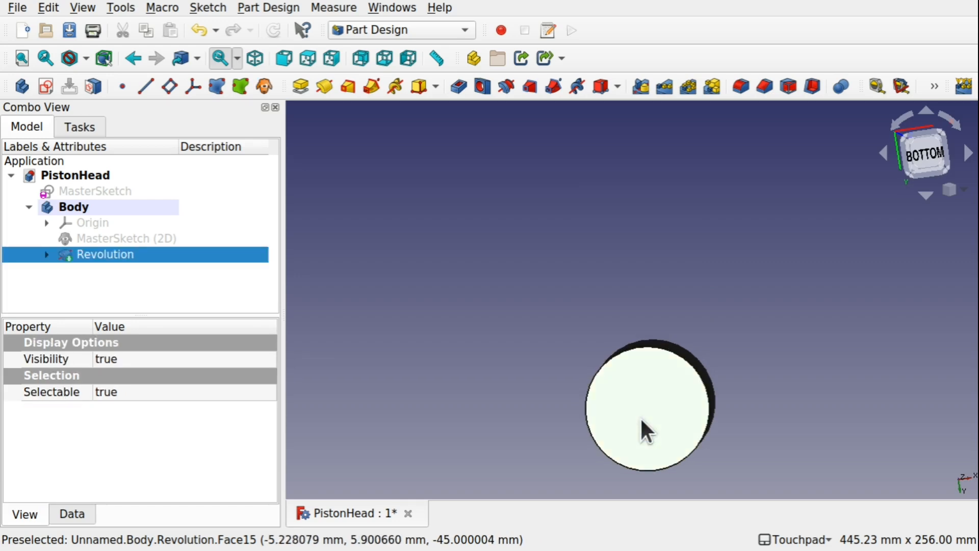
{"action": "left_click", "coordinate": [41, 87]}
{"action": "left_click_drag", "start_coordinate": [685, 433], "coordinate": [713, 312], "text": "shift"}
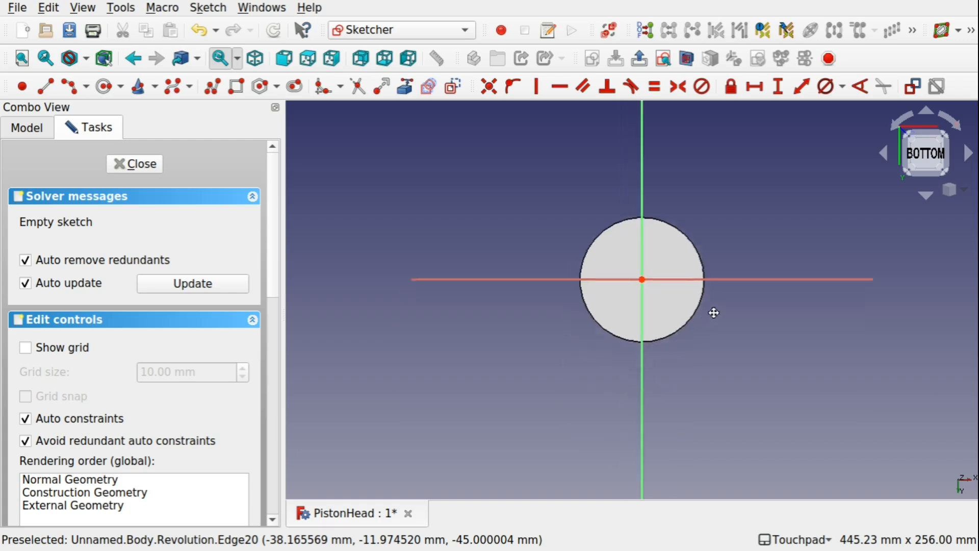
{"action": "scroll", "coordinate": [668, 277], "scroll_direction": "up", "scroll_amount": 3}
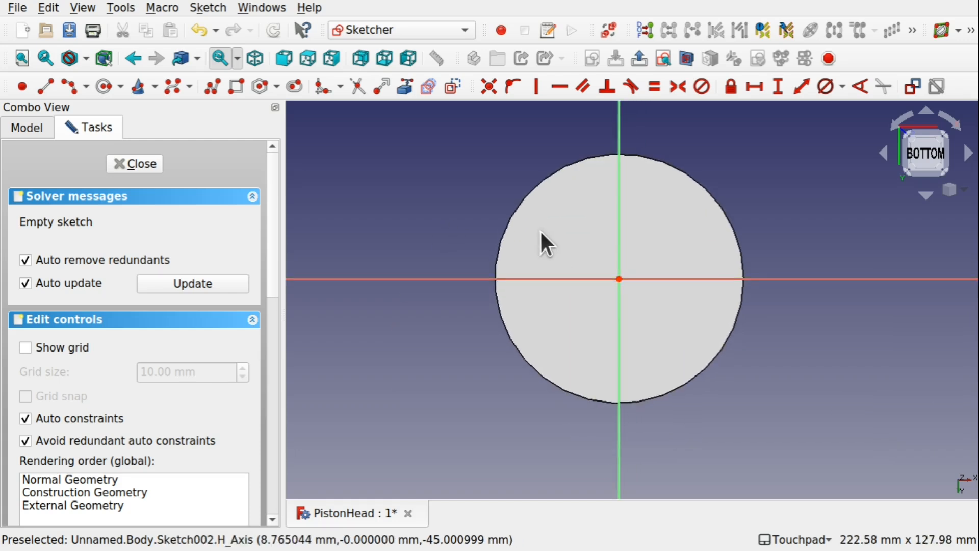
Inspect the new sketch's attachment support and map mode in its data properties.
{"action": "left_click", "coordinate": [24, 128]}
{"action": "left_click", "coordinate": [106, 271]}
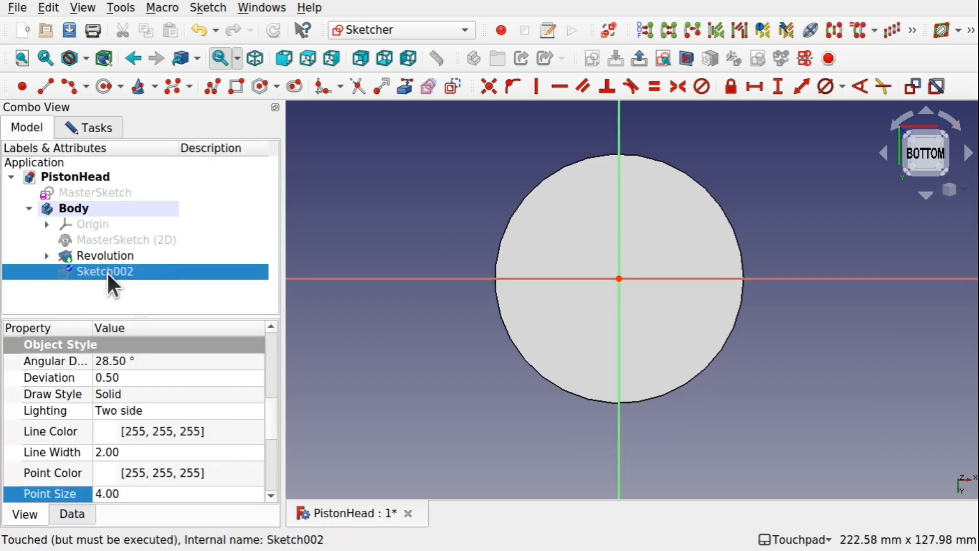
{"action": "left_click", "coordinate": [72, 514]}
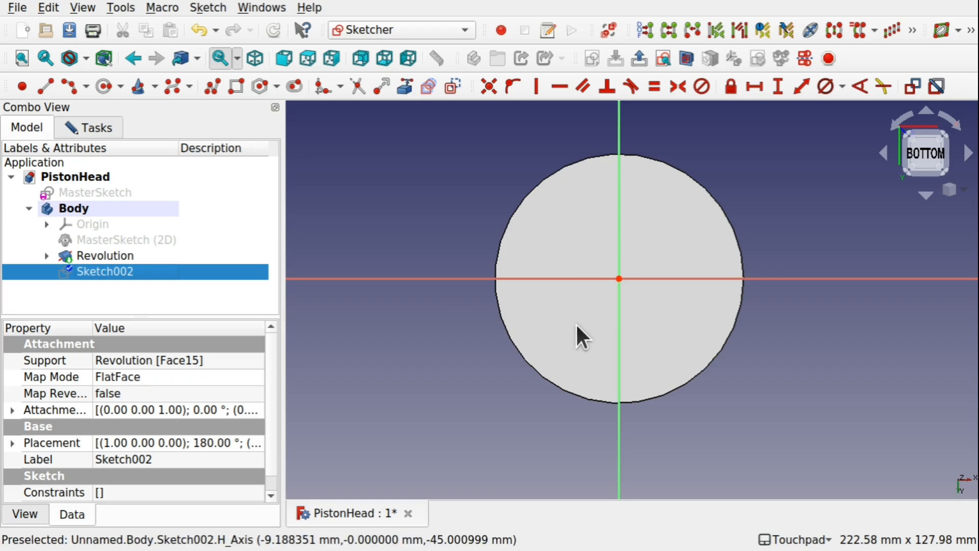
{"action": "left_click", "coordinate": [555, 343]}
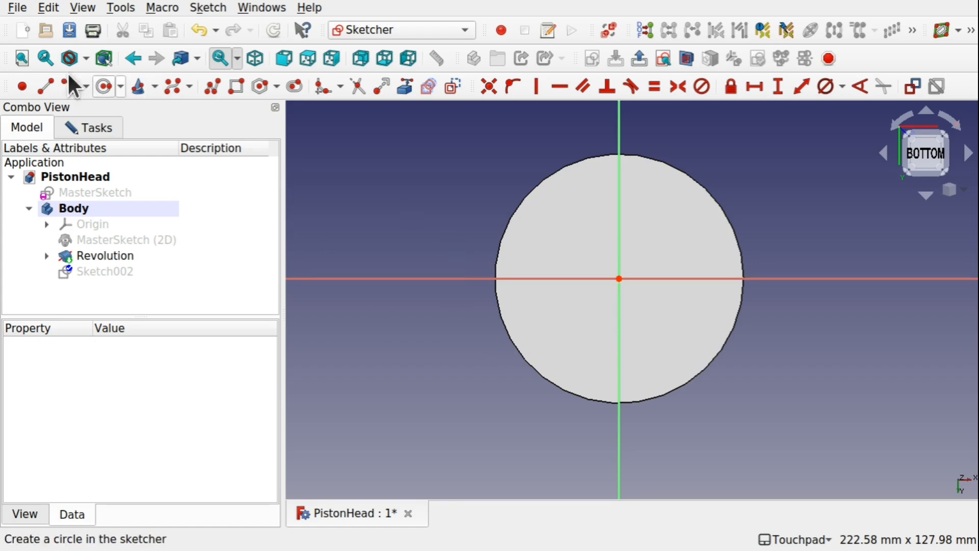
{"action": "left_click", "coordinate": [80, 127]}
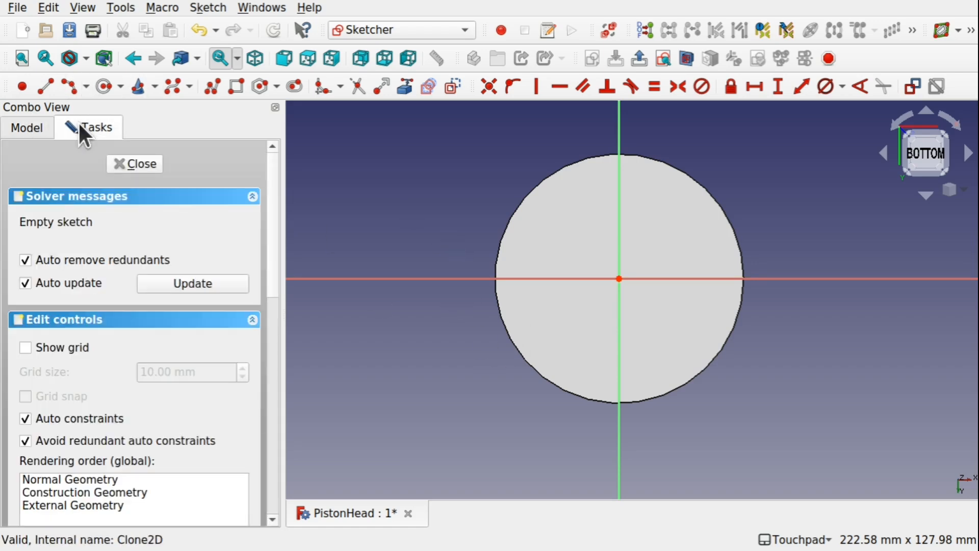
Close the empty bottom-face sketch and reopen it for editing.
{"action": "left_click", "coordinate": [131, 163]}
{"action": "middle_click_drag", "start_coordinate": [639, 388], "coordinate": [634, 261], "text": "shift"}
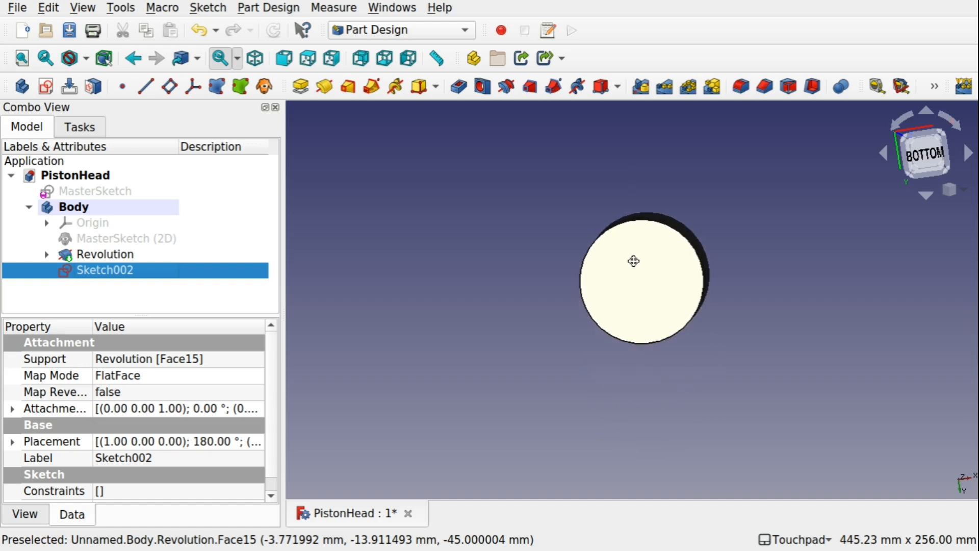
{"action": "double_click", "coordinate": [103, 270]}
Draw a circle with a radius of about 34 mm centred on the origin of the bottom-face sketch.
{"action": "scroll", "coordinate": [630, 280], "scroll_direction": "up", "scroll_amount": 2}
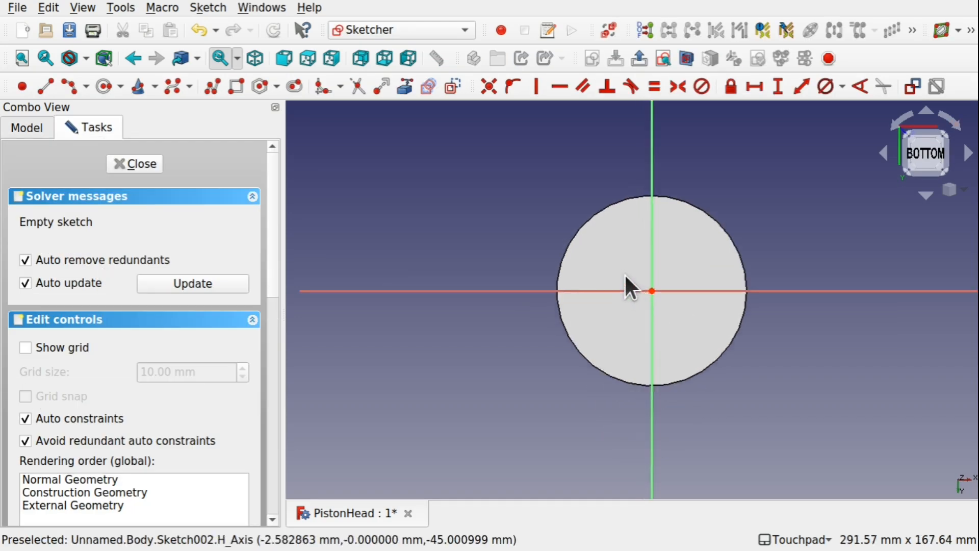
{"action": "scroll", "coordinate": [624, 273], "scroll_direction": "up", "scroll_amount": 1}
{"action": "left_click", "coordinate": [102, 85]}
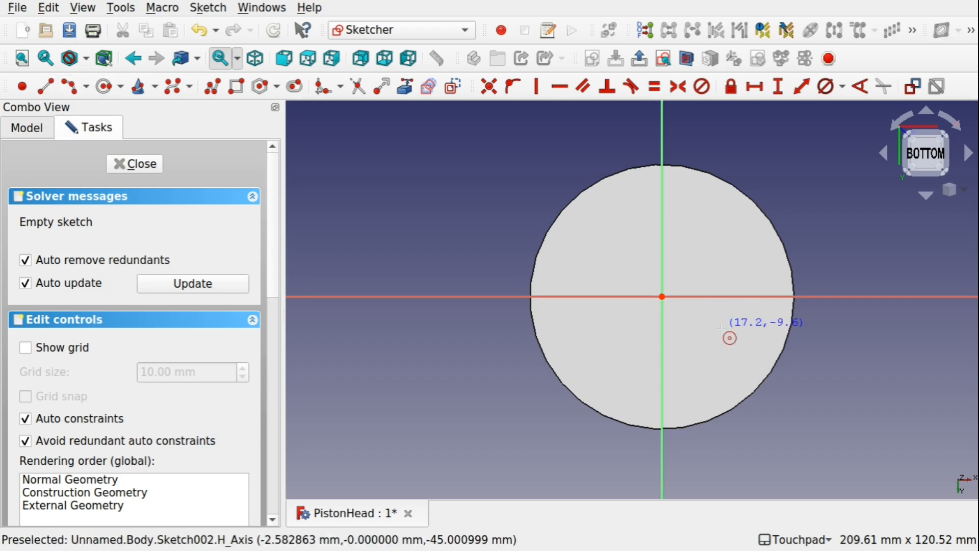
{"action": "left_click", "coordinate": [662, 296]}
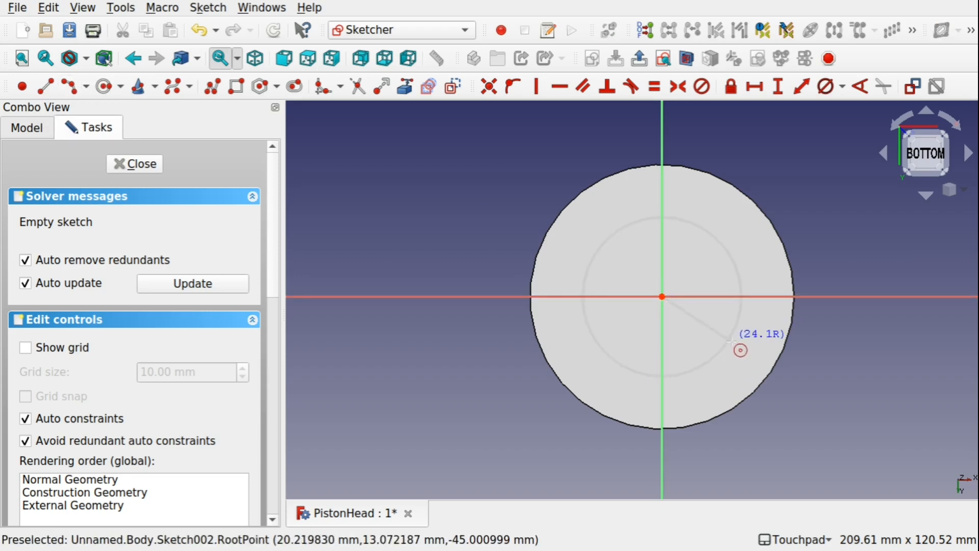
{"action": "left_click", "coordinate": [757, 359]}
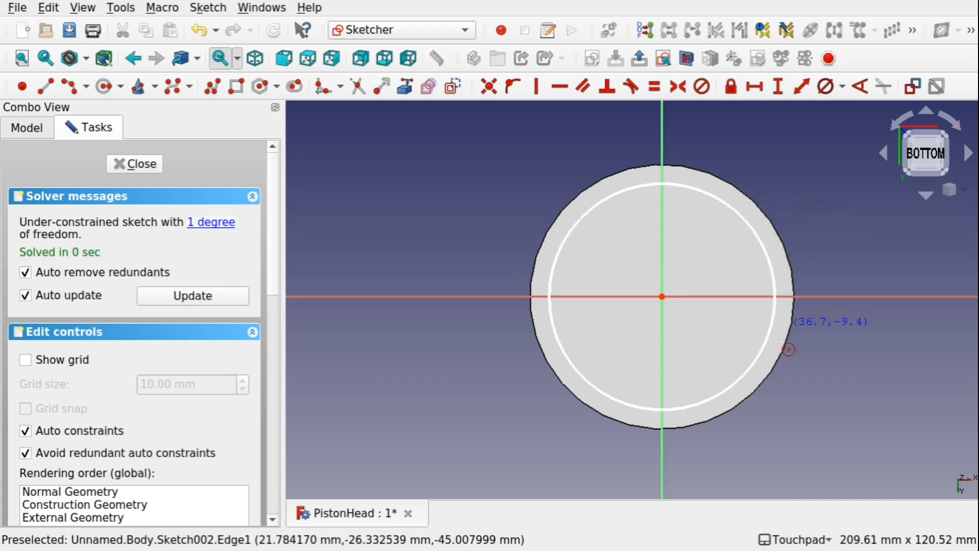
Constrain the bottom-face circle's diameter to 70 mm and close the sketch.
{"action": "right_click", "coordinate": [474, 209]}
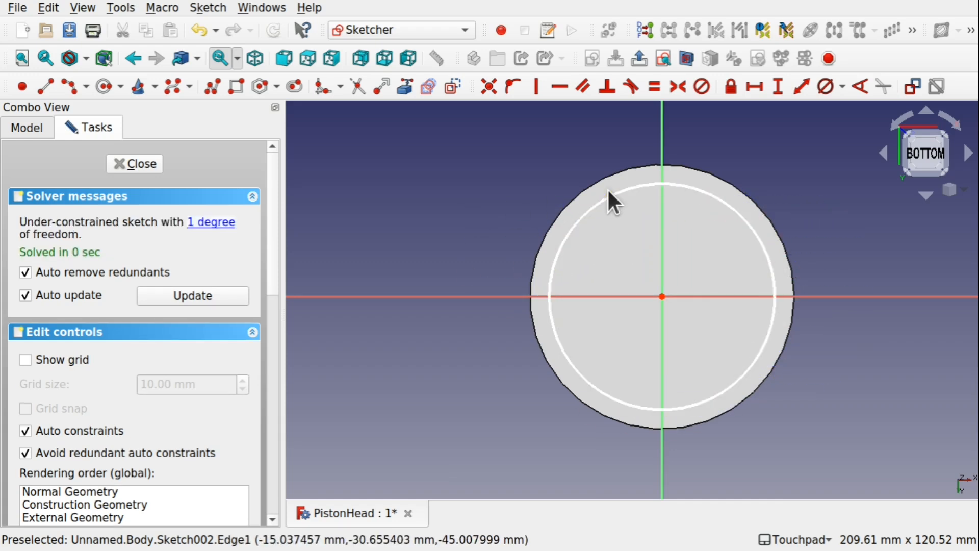
{"action": "left_click", "coordinate": [613, 193]}
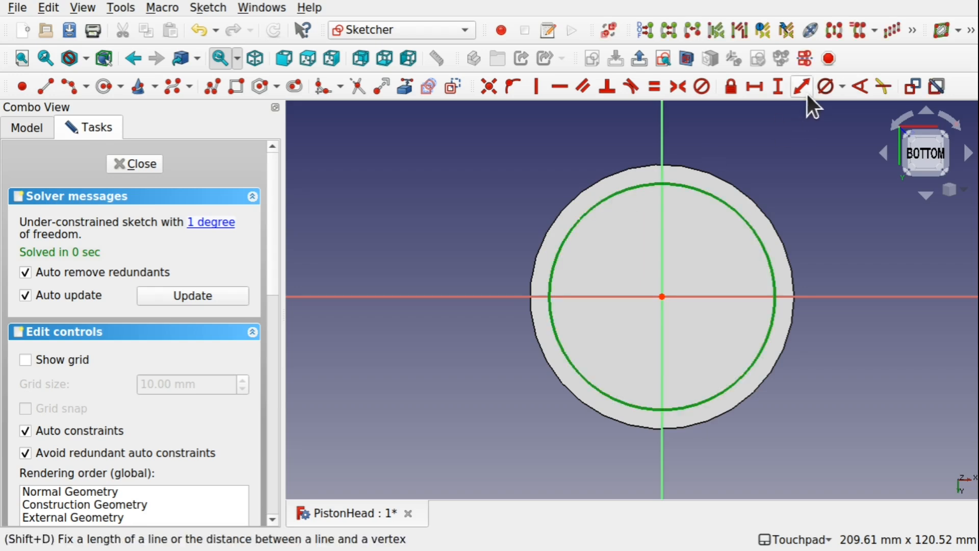
{"action": "left_click", "coordinate": [824, 87]}
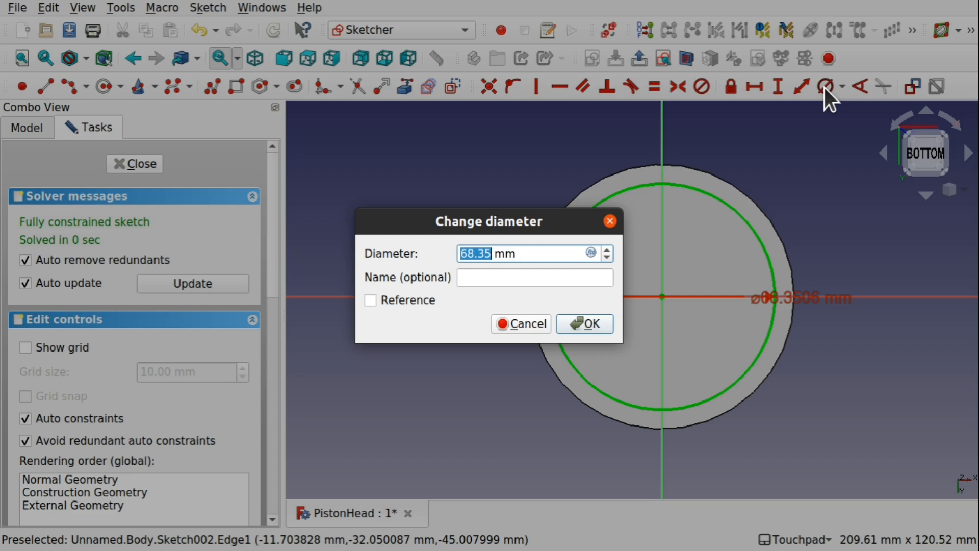
{"action": "type", "text": "70"}
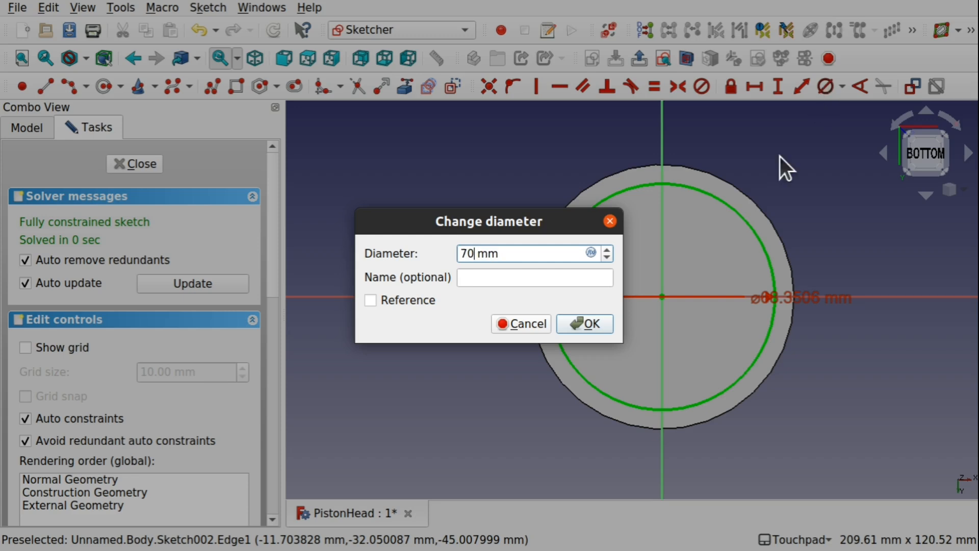
{"action": "left_click", "coordinate": [586, 323]}
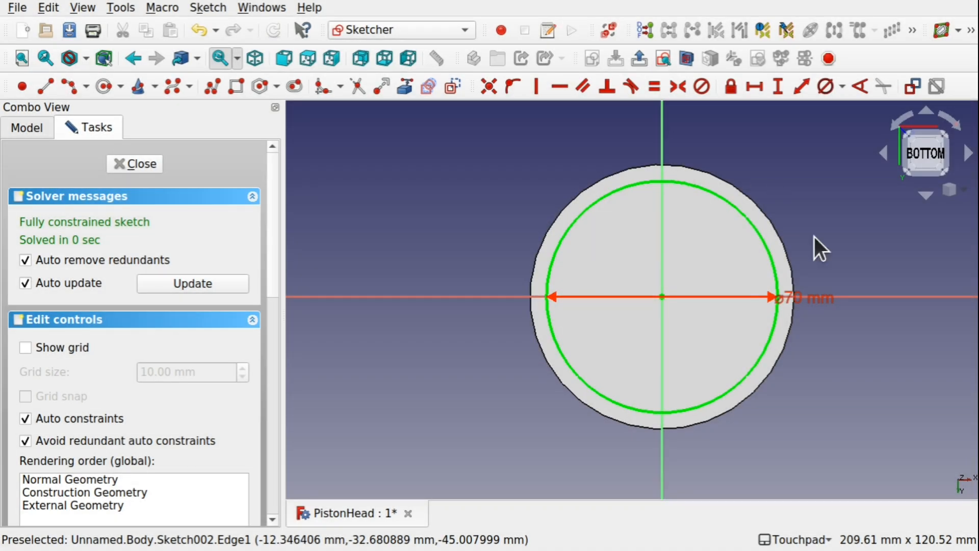
{"action": "left_click", "coordinate": [133, 163]}
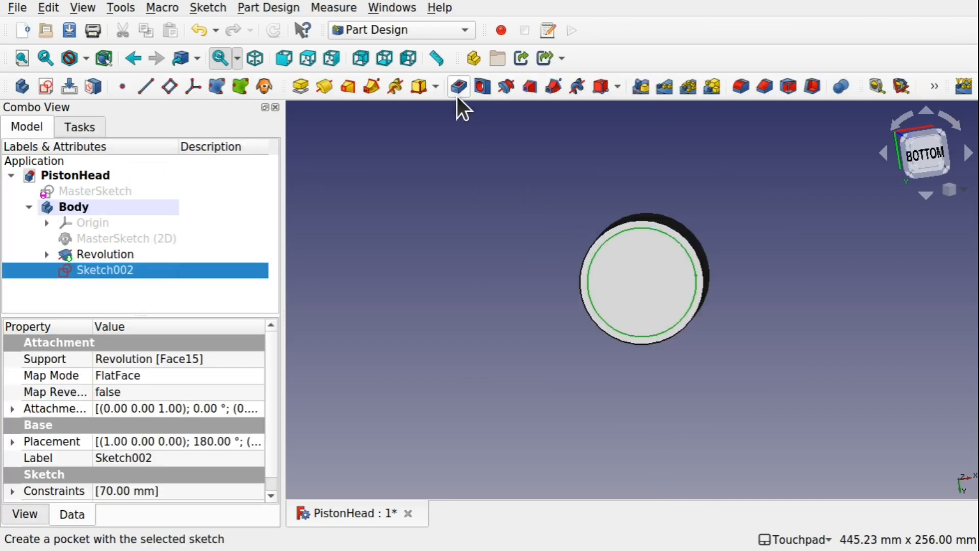
Create a pocket from the circle sketch into the piston's bottom face with a length of 20 mm.
{"action": "left_click", "coordinate": [273, 8]}
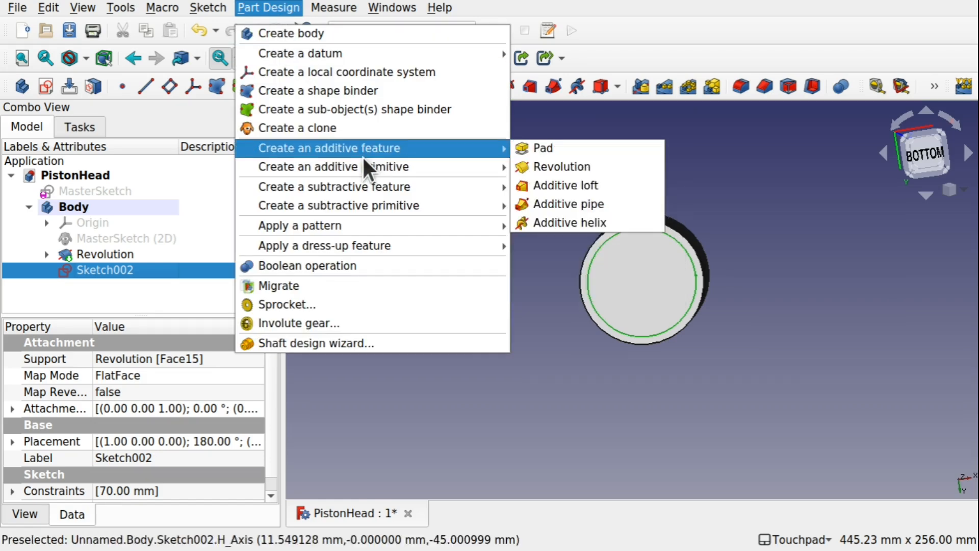
{"action": "mouse_move", "coordinate": [363, 179]}
{"action": "left_click", "coordinate": [536, 187]}
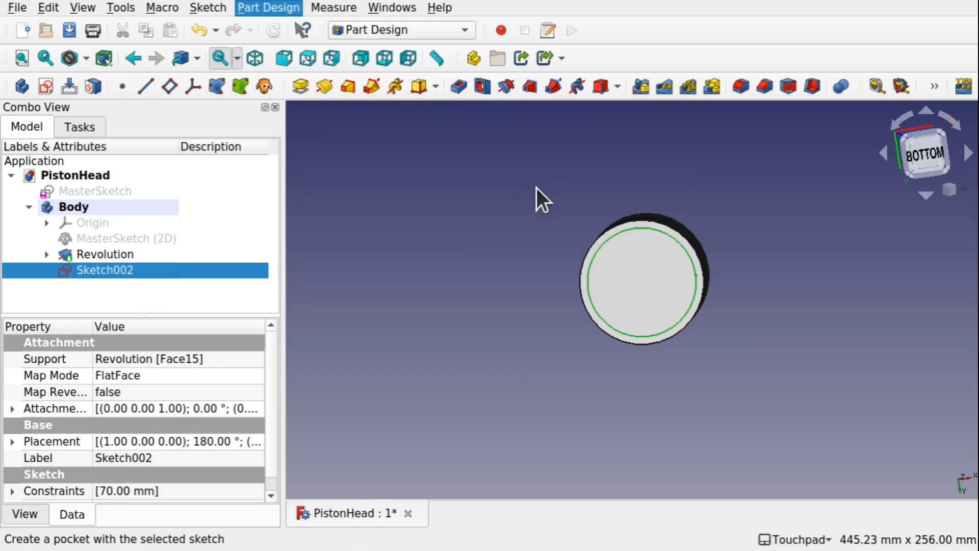
{"action": "left_click_drag", "start_coordinate": [636, 261], "coordinate": [656, 251], "text": "alt"}
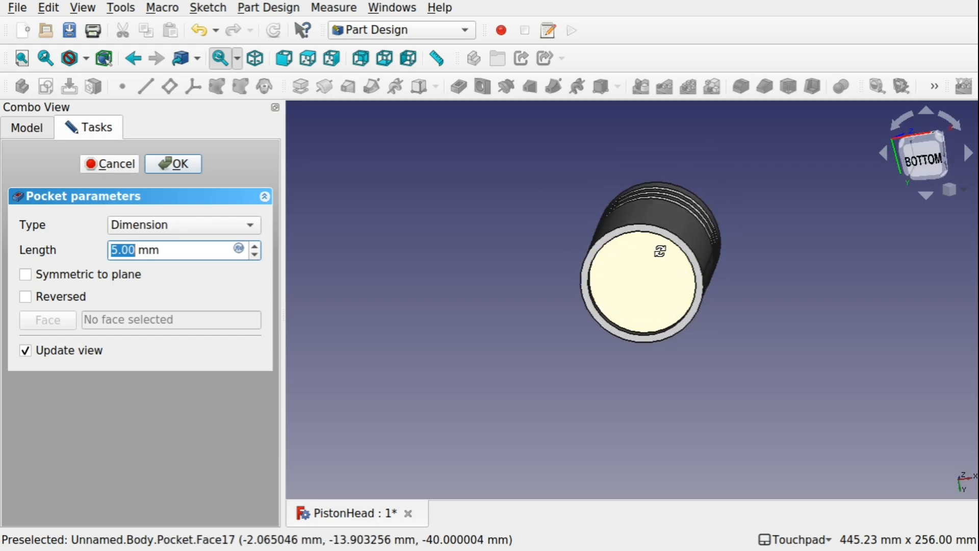
{"action": "scroll", "coordinate": [658, 250], "scroll_direction": "up", "scroll_amount": 4}
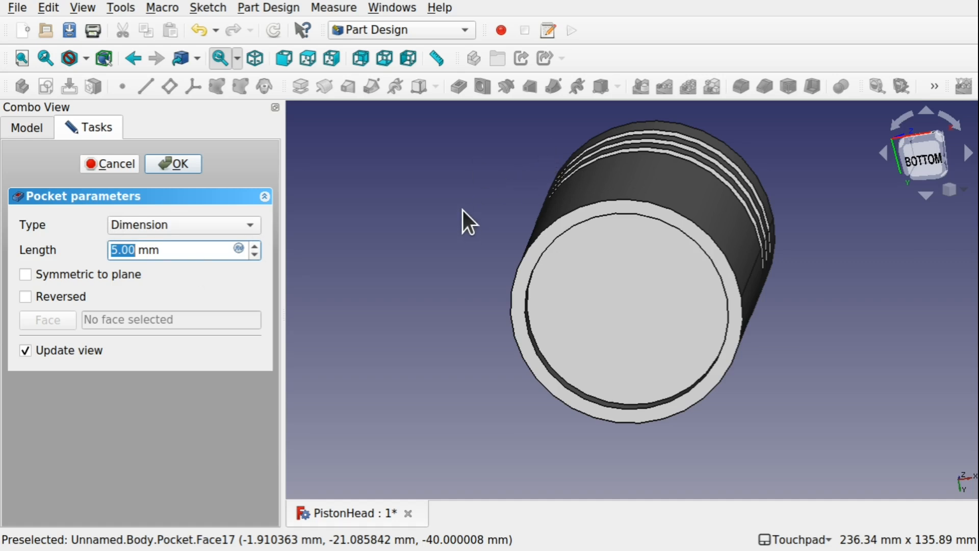
{"action": "type", "text": "0"}
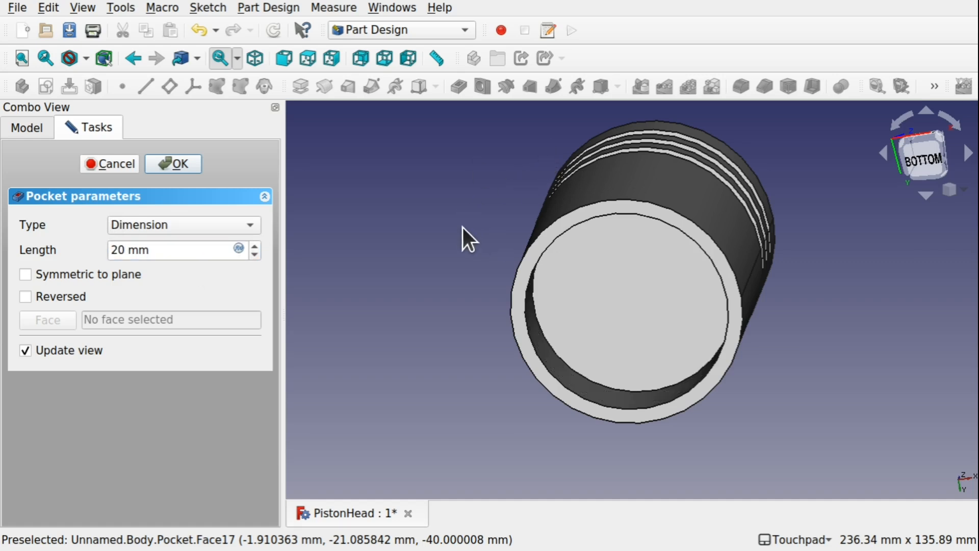
{"action": "left_click_drag", "start_coordinate": [622, 284], "coordinate": [589, 323], "text": "alt"}
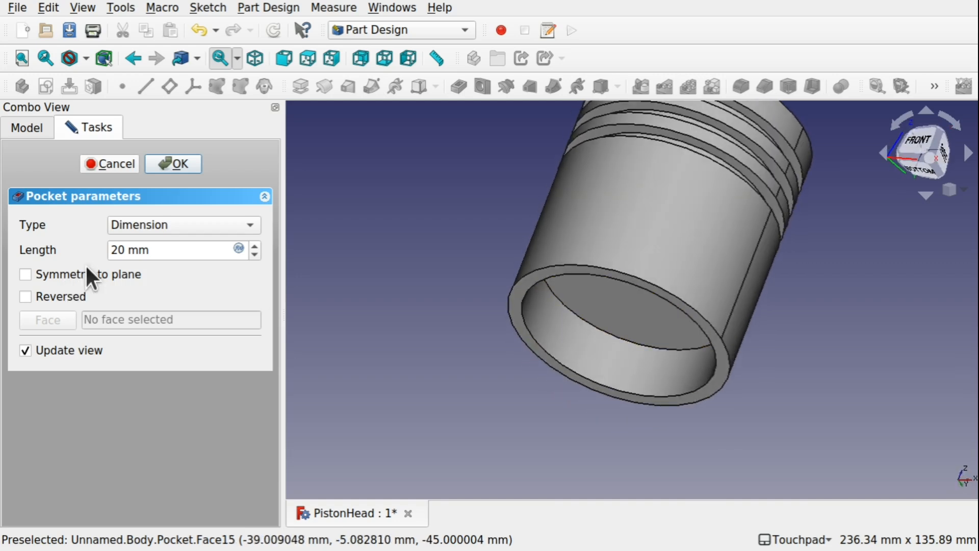
Try pocket lengths of 60 mm and 80 mm, dismissing any message.
{"action": "left_click_drag", "start_coordinate": [123, 250], "coordinate": [98, 248]}
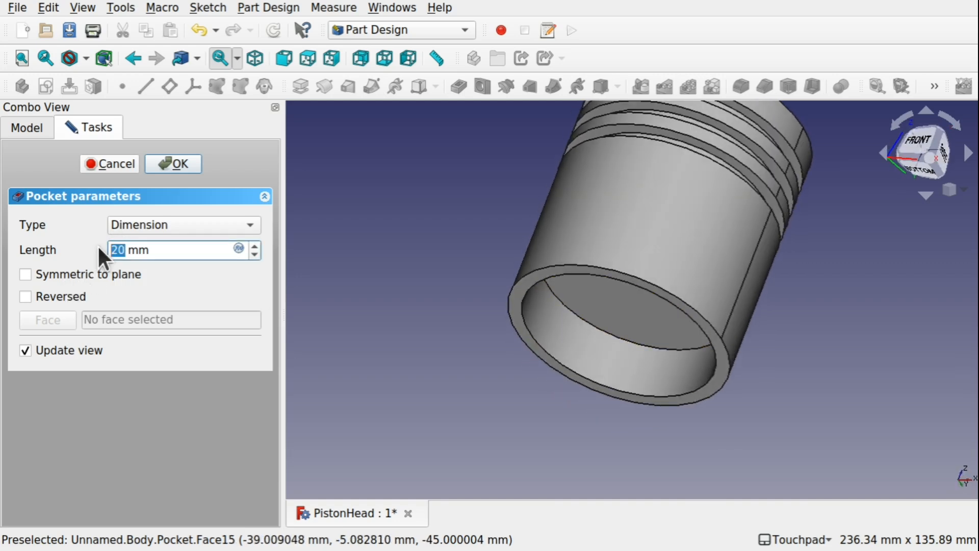
{"action": "left_click", "coordinate": [408, 248]}
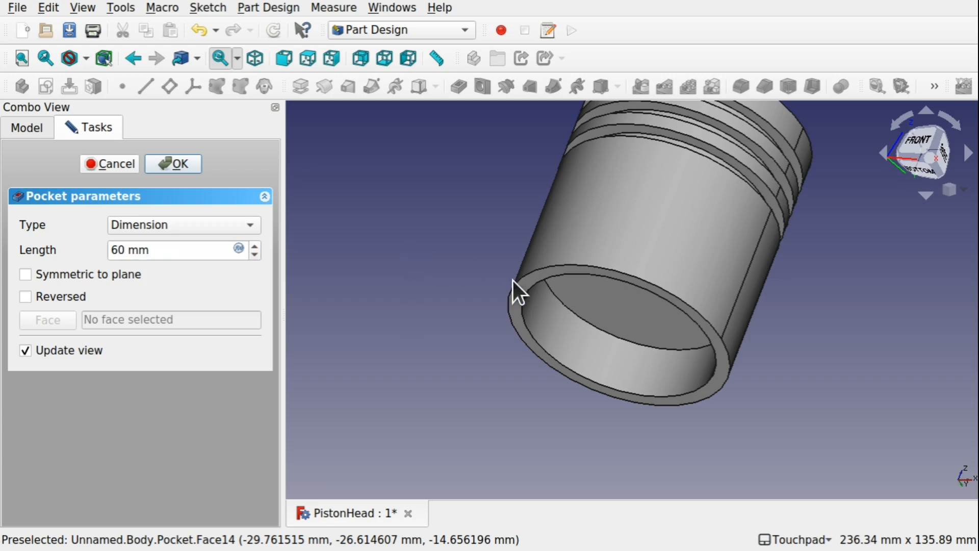
{"action": "left_click", "coordinate": [604, 320]}
{"action": "left_click_drag", "start_coordinate": [157, 254], "coordinate": [44, 255]}
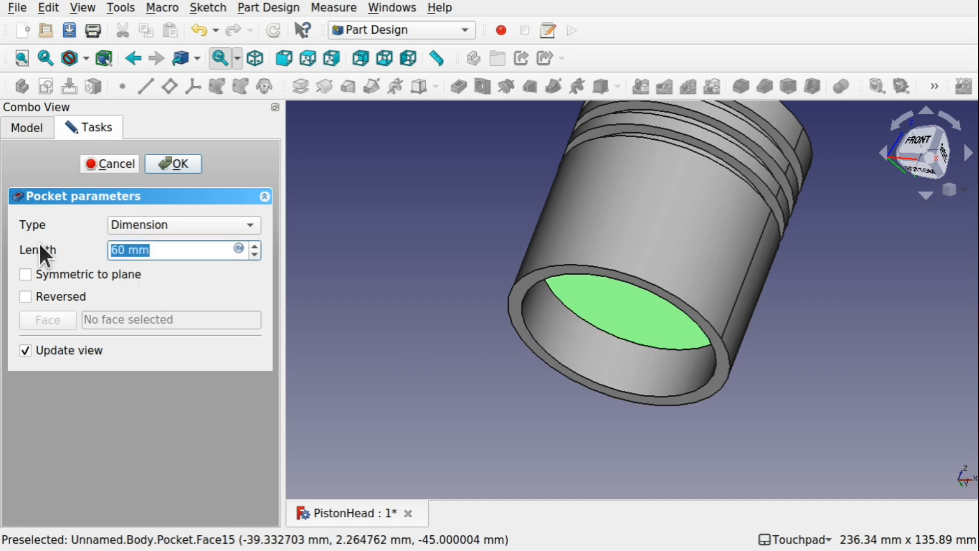
{"action": "type", "text": "80"}
{"action": "key", "text": "Return"}
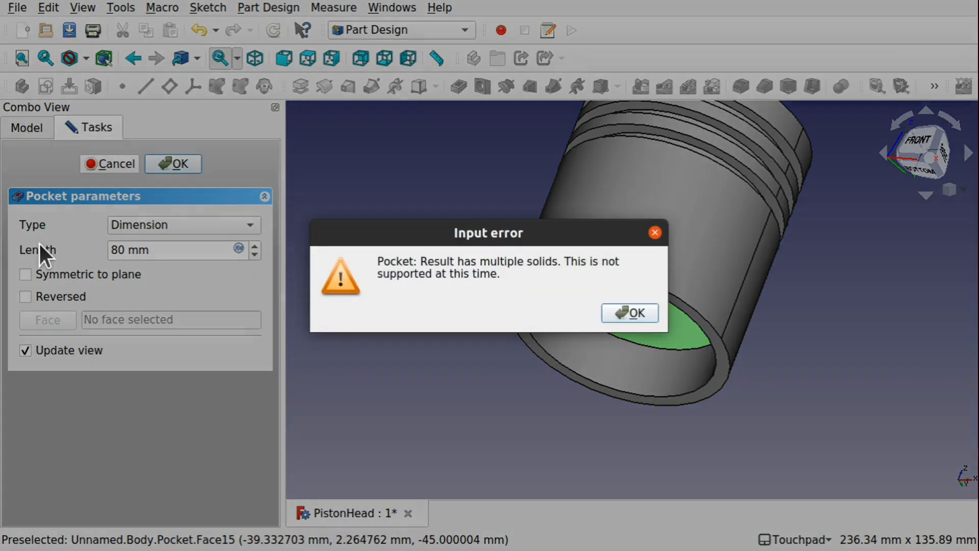
{"action": "left_click", "coordinate": [629, 313]}
Set the pocket length to 50 mm and finish the pocket.
{"action": "left_click_drag", "start_coordinate": [170, 250], "coordinate": [56, 245]}
{"action": "type", "text": "50"}
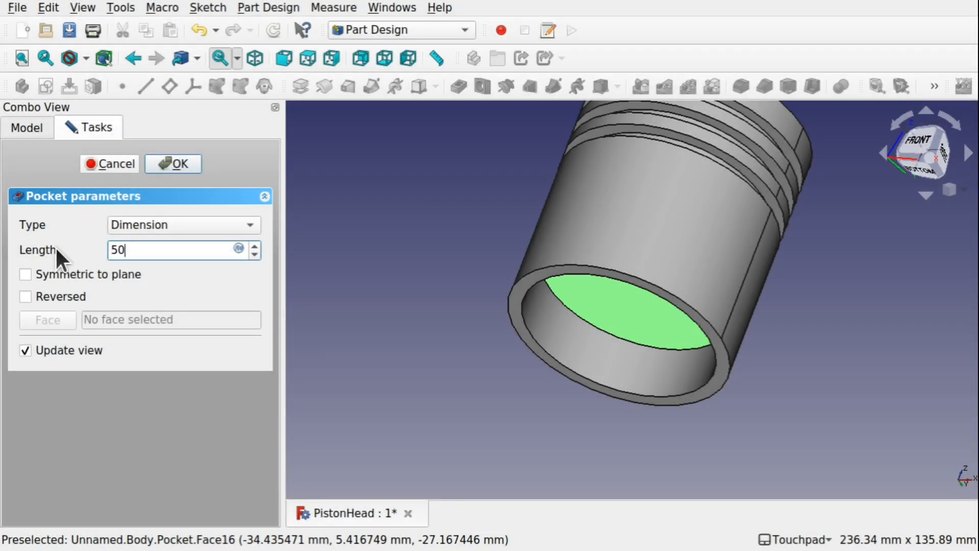
{"action": "key", "text": "Return"}
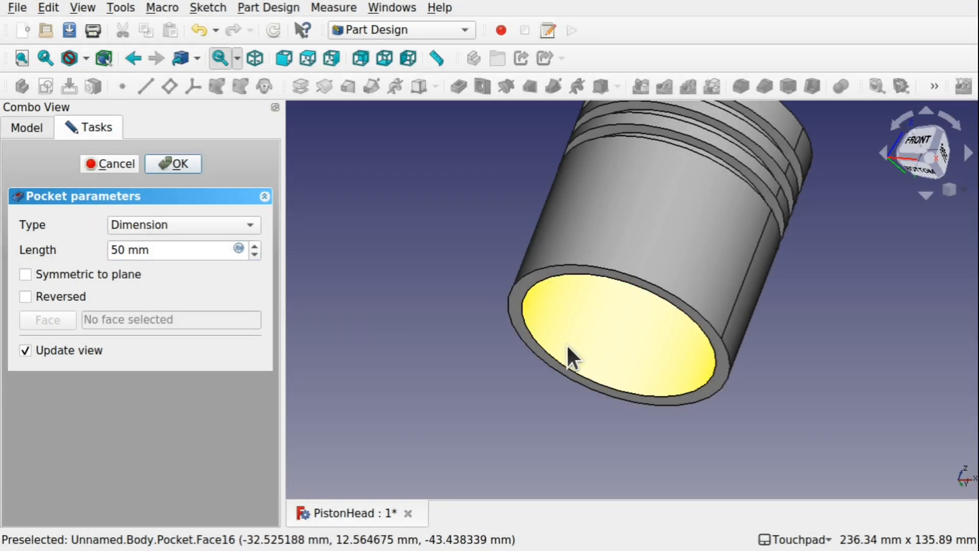
{"action": "mouse_move", "coordinate": [609, 341]}
{"action": "left_mouse_down", "text": "alt"}
{"action": "mouse_move", "coordinate": [635, 294]}
{"action": "mouse_move", "coordinate": [650, 236]}
{"action": "mouse_move", "coordinate": [566, 221]}
{"action": "mouse_move", "coordinate": [647, 286]}
{"action": "mouse_move", "coordinate": [724, 300]}
{"action": "mouse_move", "coordinate": [721, 332]}
{"action": "mouse_move", "coordinate": [612, 327]}
{"action": "left_mouse_up", "text": "alt"}
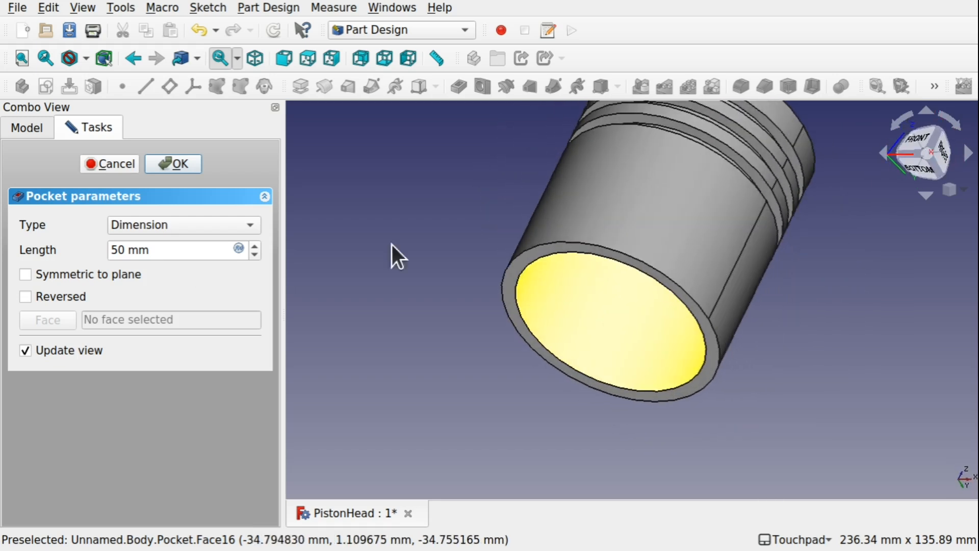
{"action": "left_click", "coordinate": [185, 162]}
Show MasterSketch (2D) and inspect its circles against the hollowed piston from the front and from below.
{"action": "left_click_drag", "start_coordinate": [488, 253], "coordinate": [767, 308], "text": "alt"}
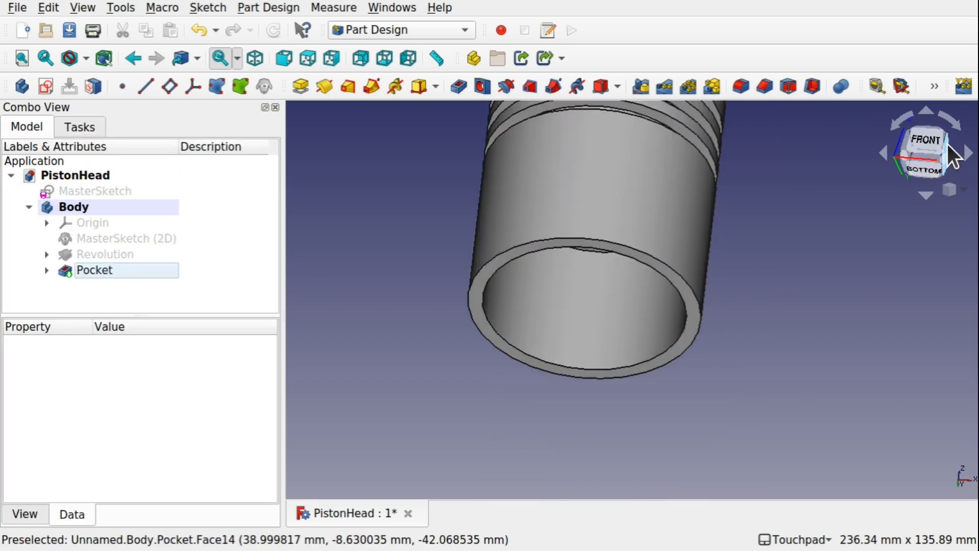
{"action": "left_click", "coordinate": [929, 139]}
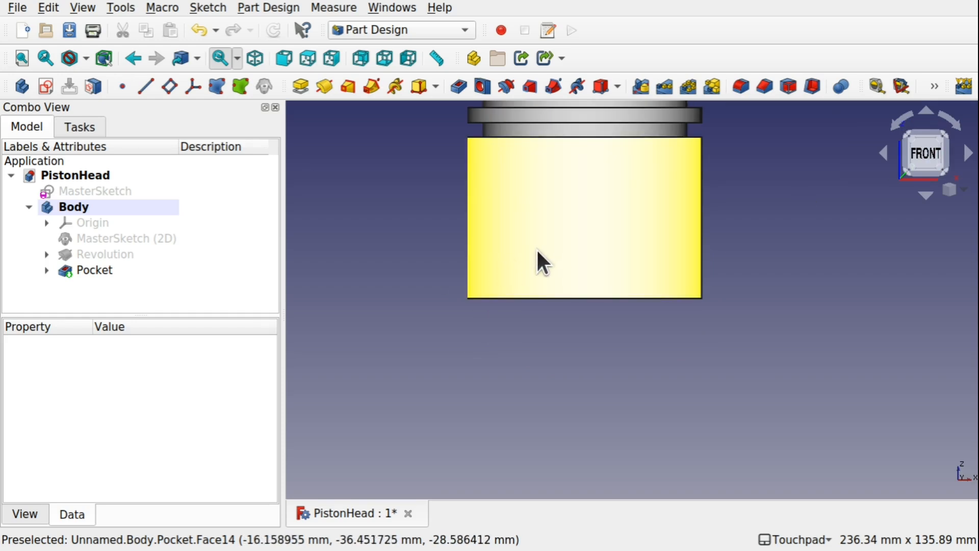
{"action": "left_click", "coordinate": [119, 239]}
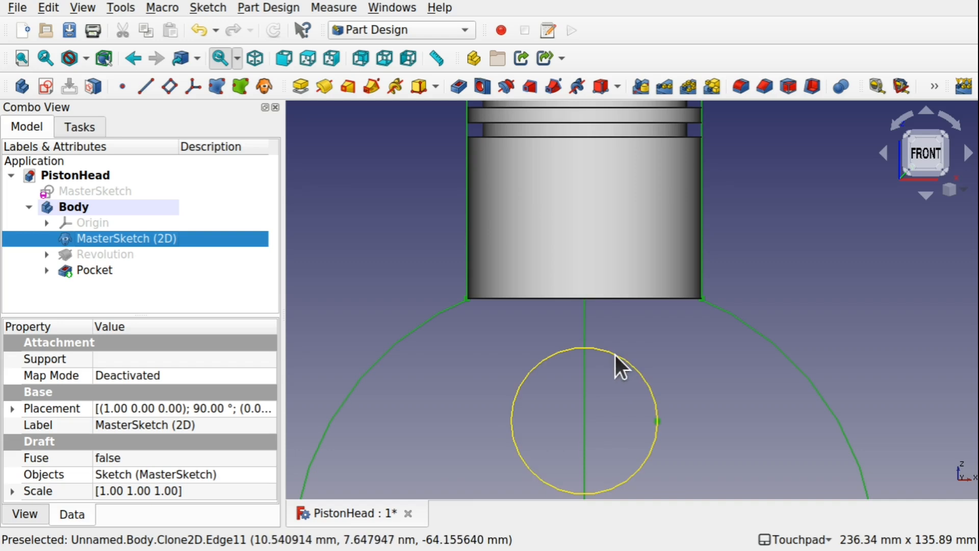
{"action": "middle_click_drag", "start_coordinate": [615, 355], "coordinate": [613, 287]}
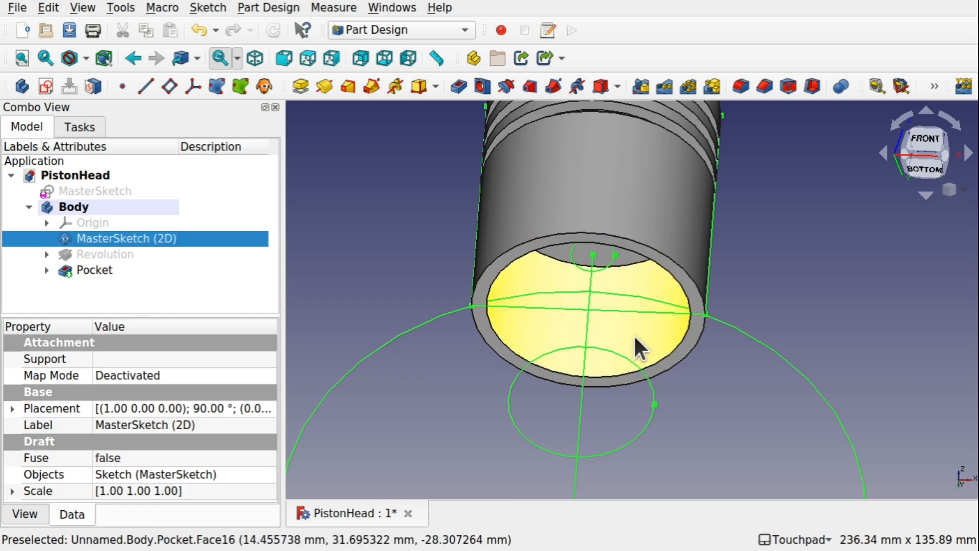
{"action": "middle_click_drag", "start_coordinate": [635, 365], "coordinate": [594, 284]}
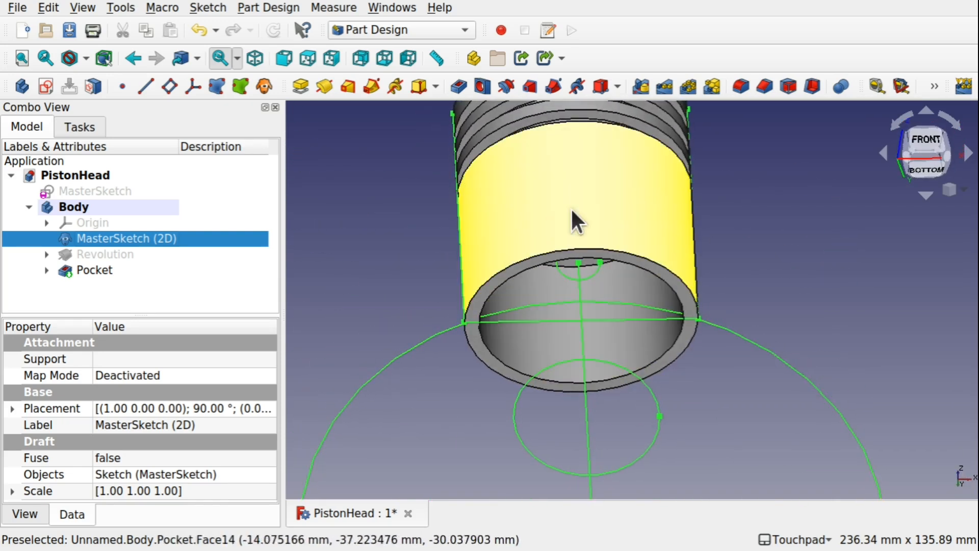
{"action": "middle_click_drag", "start_coordinate": [572, 209], "coordinate": [615, 240]}
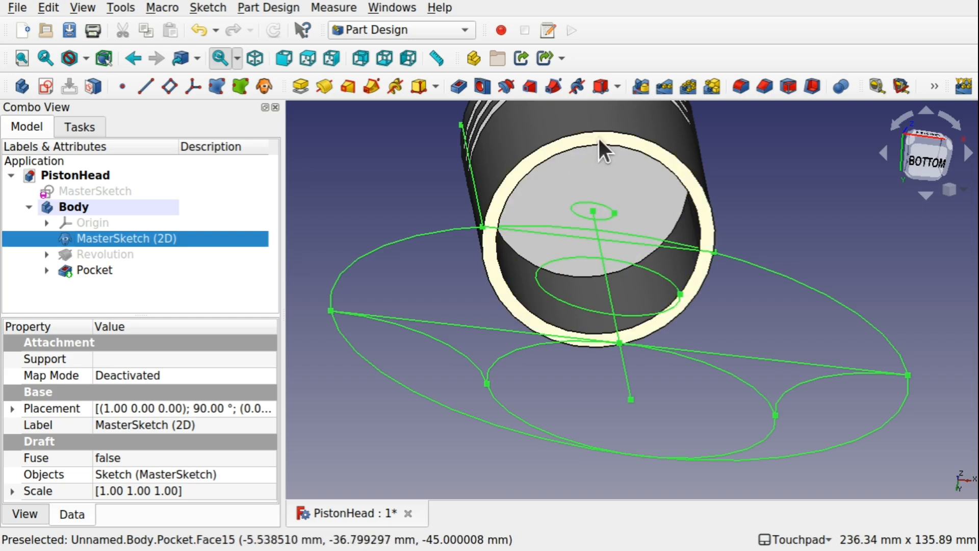
{"action": "middle_click_drag", "start_coordinate": [659, 123], "coordinate": [523, 164]}
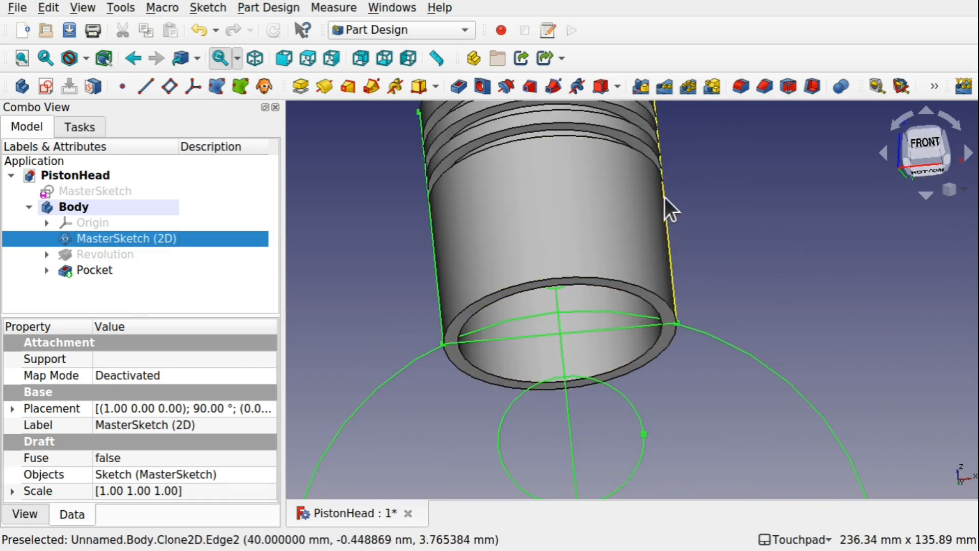
{"action": "middle_click_drag", "start_coordinate": [572, 243], "coordinate": [615, 189]}
{"action": "middle_click_drag", "start_coordinate": [587, 255], "coordinate": [443, 351]}
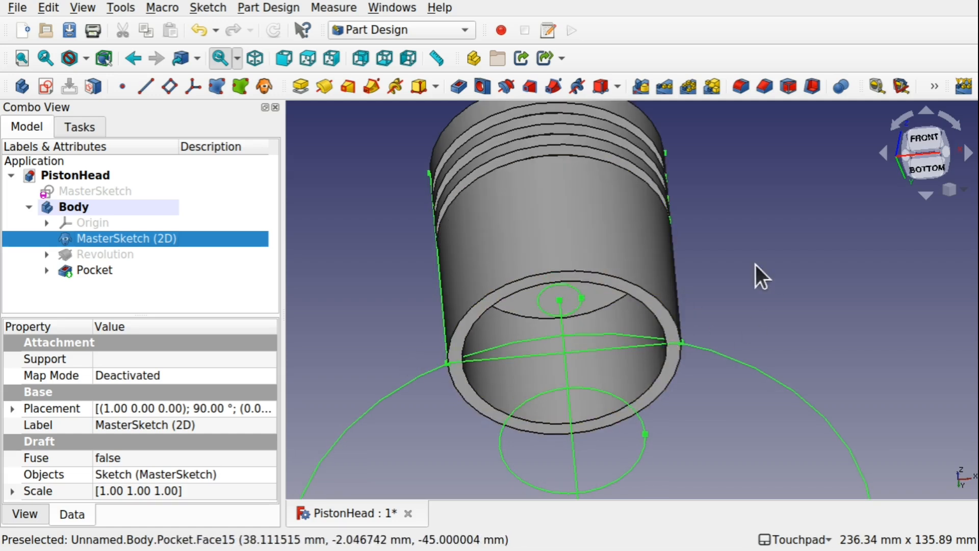
Create a datum plane attached to the piston's outer cylindrical face below the grooves.
{"action": "left_click", "coordinate": [579, 231]}
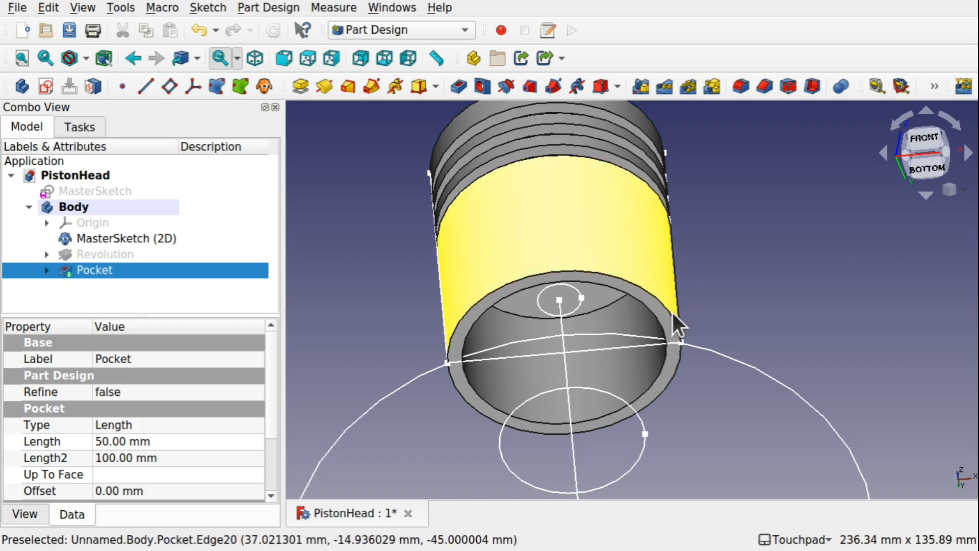
{"action": "left_click", "coordinate": [338, 192]}
{"action": "left_click", "coordinate": [549, 234]}
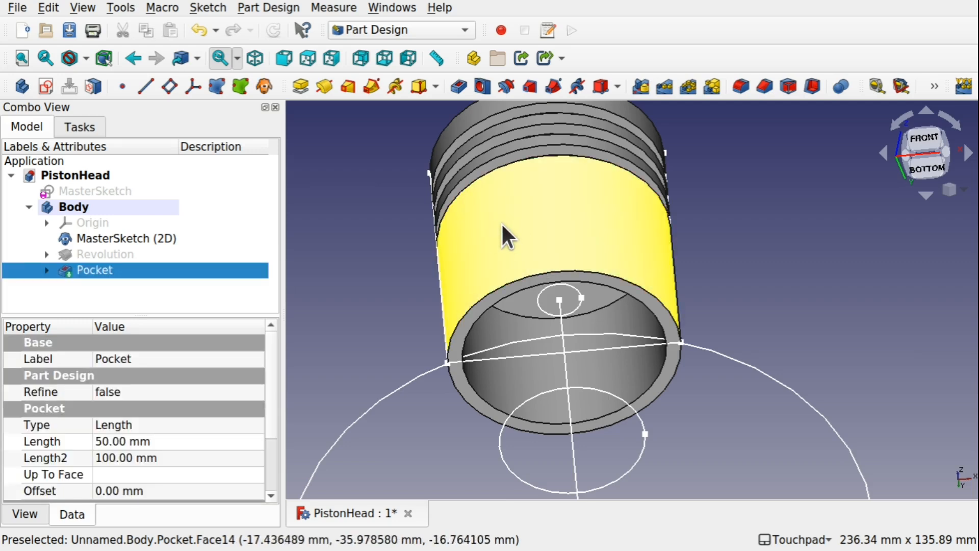
{"action": "left_click", "coordinate": [169, 87]}
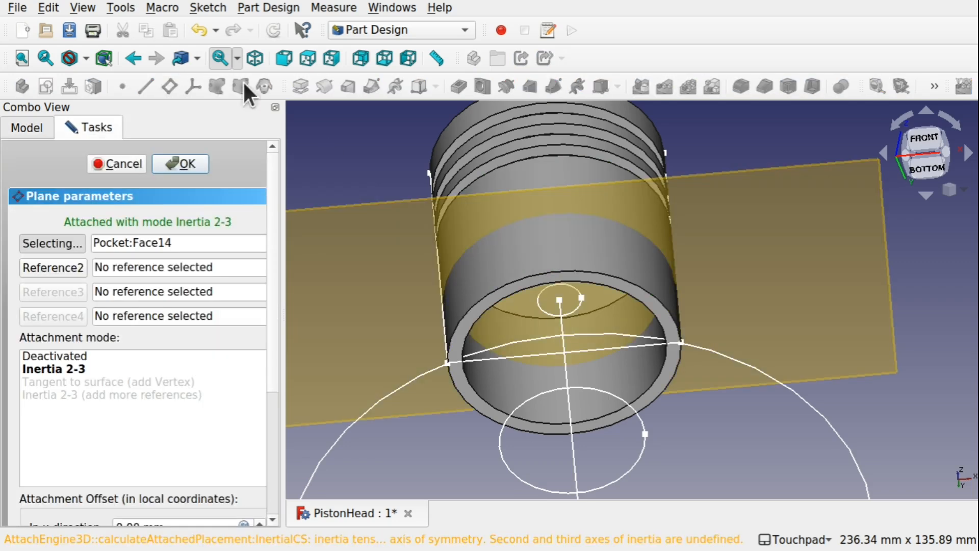
{"action": "key", "text": "1"}
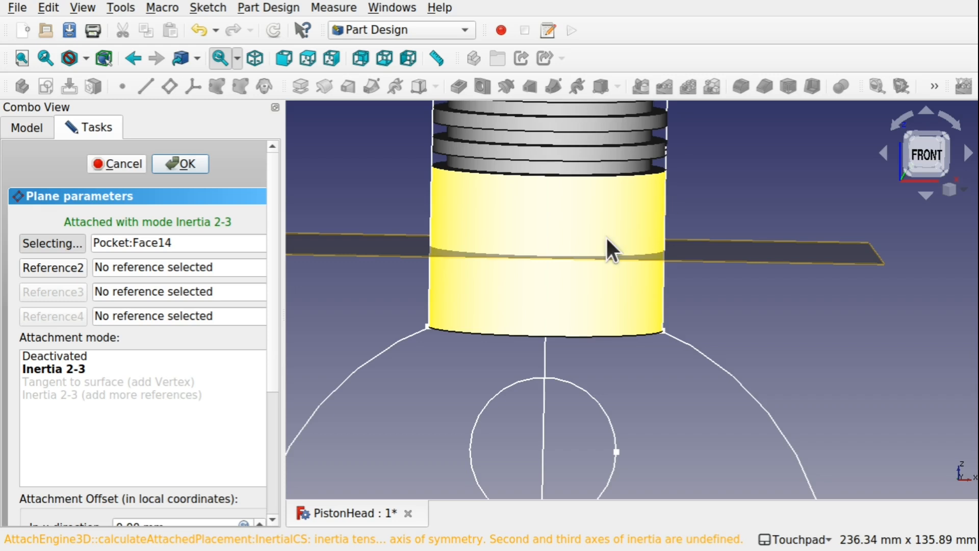
{"action": "scroll", "coordinate": [606, 237], "scroll_direction": "down", "scroll_amount": 5}
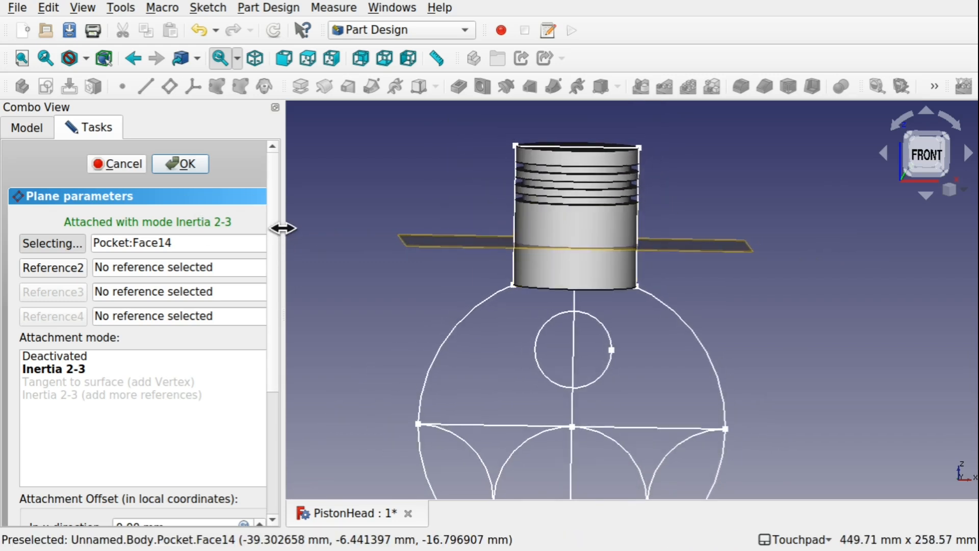
Rotate the datum plane 90° around its x-axis in the attachment offset so it stands vertically through the piston.
{"action": "left_click_drag", "start_coordinate": [284, 229], "coordinate": [334, 376]}
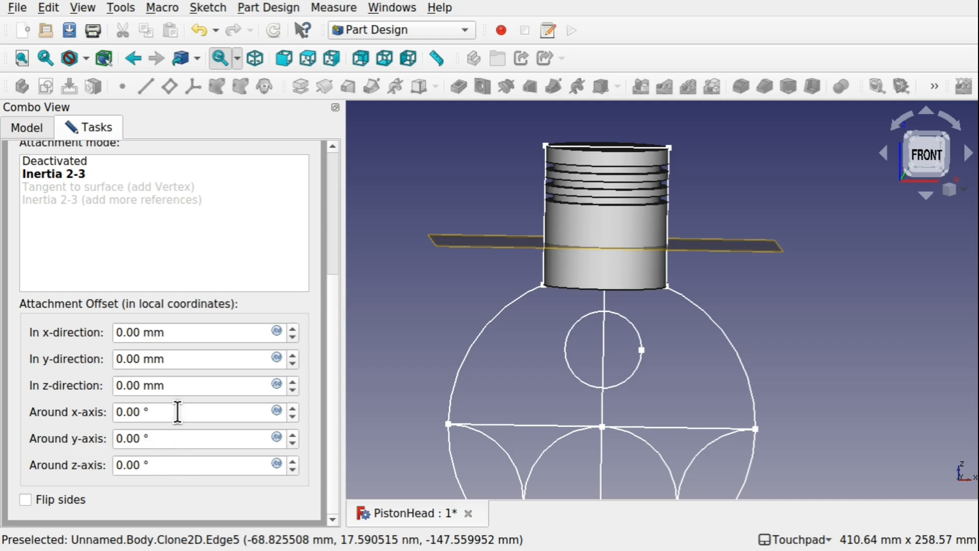
{"action": "left_click_drag", "start_coordinate": [178, 412], "coordinate": [126, 412]}
{"action": "type", "text": "90"}
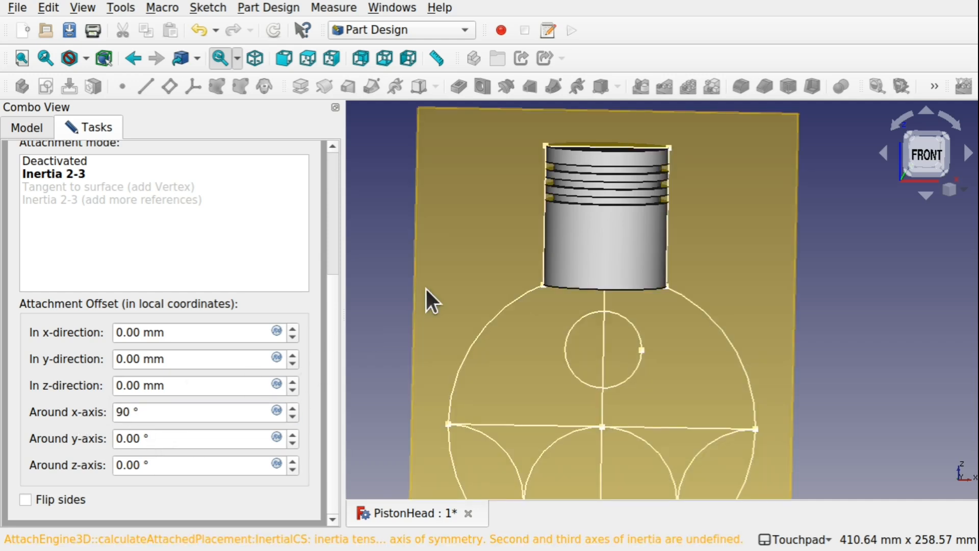
{"action": "left_click_drag", "start_coordinate": [426, 287], "coordinate": [505, 284], "text": "shift"}
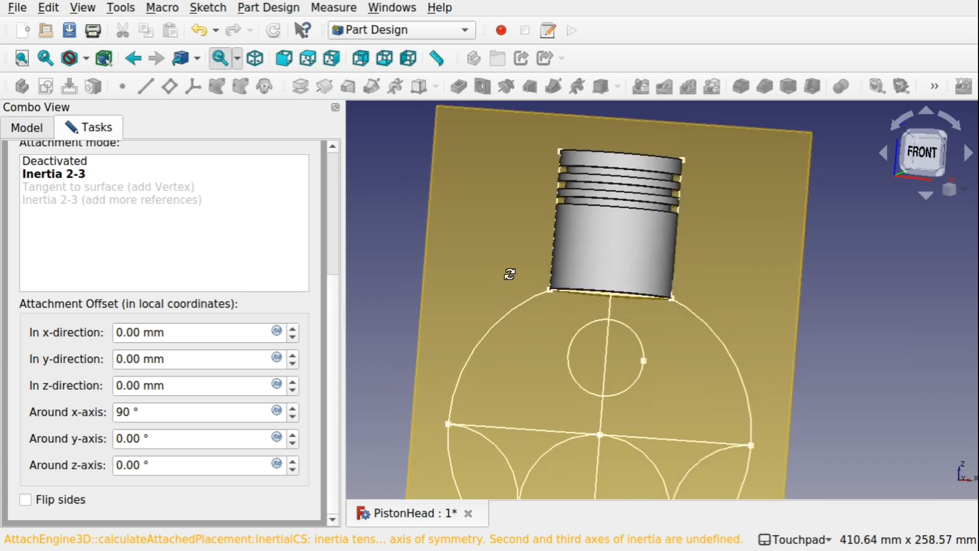
Try flipping the datum plane's sides and restore the unflipped orientation, checking the plane against the hollow piston.
{"action": "left_click_drag", "start_coordinate": [673, 314], "coordinate": [684, 230], "text": "shift"}
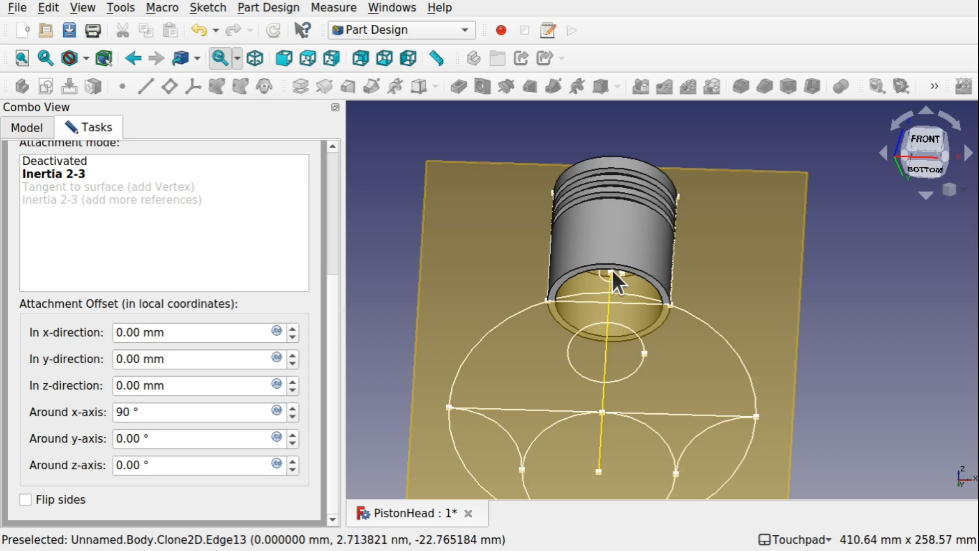
{"action": "mouse_move", "coordinate": [595, 324]}
{"action": "left_mouse_down", "text": "alt"}
{"action": "mouse_move", "coordinate": [610, 263]}
{"action": "mouse_move", "coordinate": [586, 356]}
{"action": "mouse_move", "coordinate": [594, 357]}
{"action": "mouse_move", "coordinate": [612, 284]}
{"action": "mouse_move", "coordinate": [614, 307]}
{"action": "left_mouse_up", "text": "alt"}
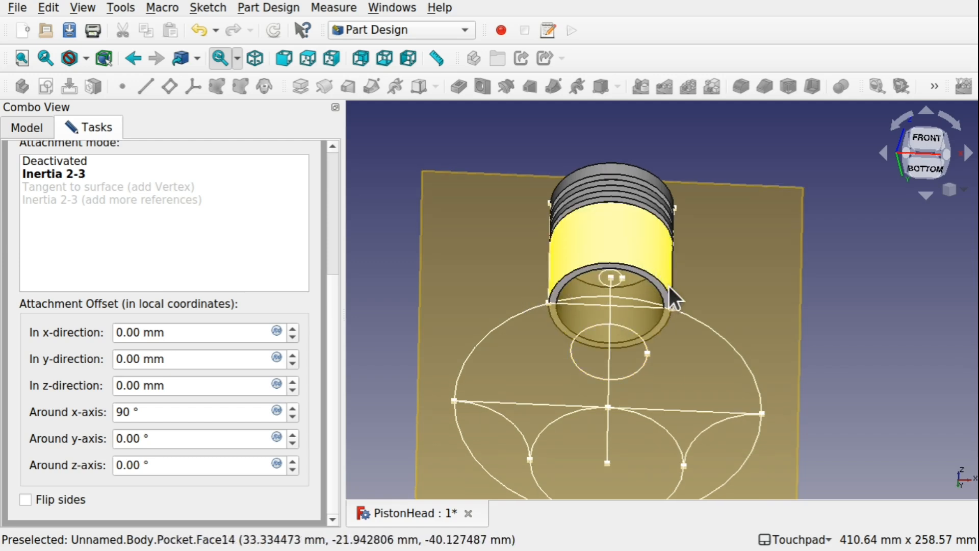
{"action": "left_click_drag", "start_coordinate": [617, 295], "coordinate": [613, 349], "text": "alt"}
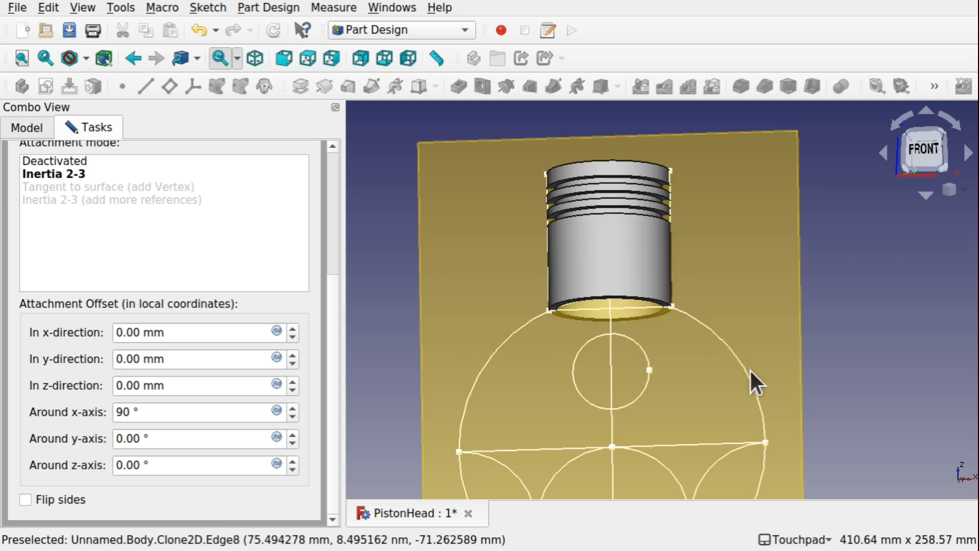
{"action": "left_click_drag", "start_coordinate": [752, 376], "coordinate": [695, 339], "text": "alt"}
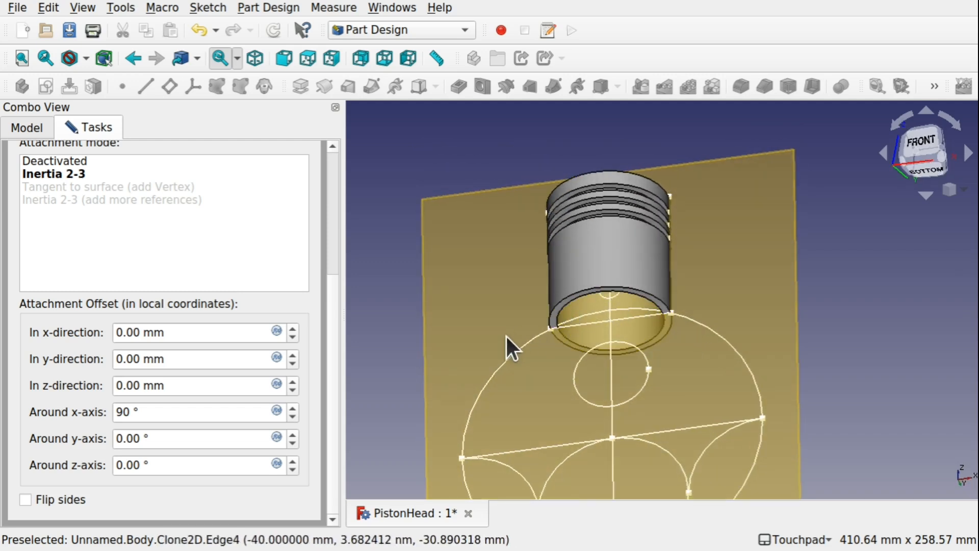
{"action": "mouse_move", "coordinate": [589, 330]}
{"action": "left_mouse_down", "text": "alt"}
{"action": "mouse_move", "coordinate": [612, 397]}
{"action": "mouse_move", "coordinate": [638, 362]}
{"action": "mouse_move", "coordinate": [616, 359]}
{"action": "left_mouse_up", "text": "alt"}
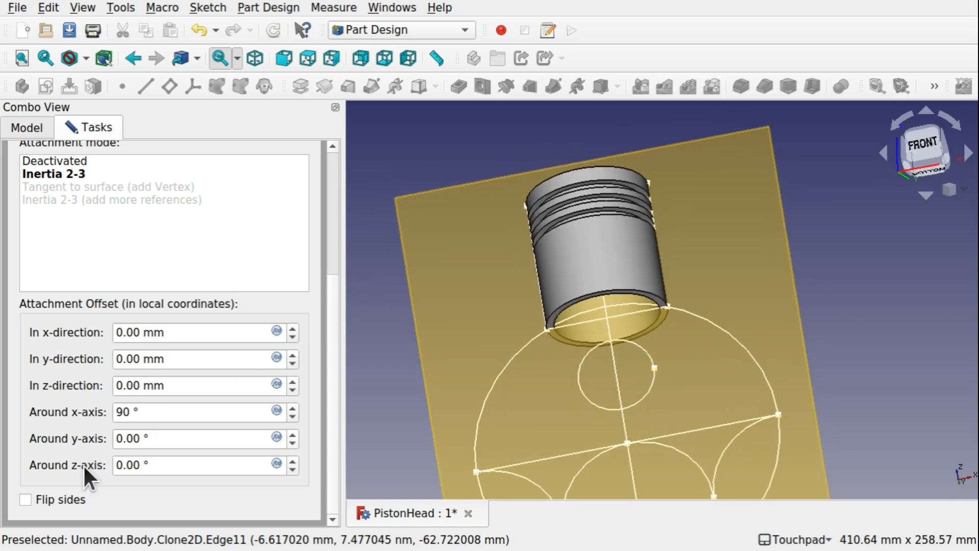
{"action": "left_click", "coordinate": [24, 498]}
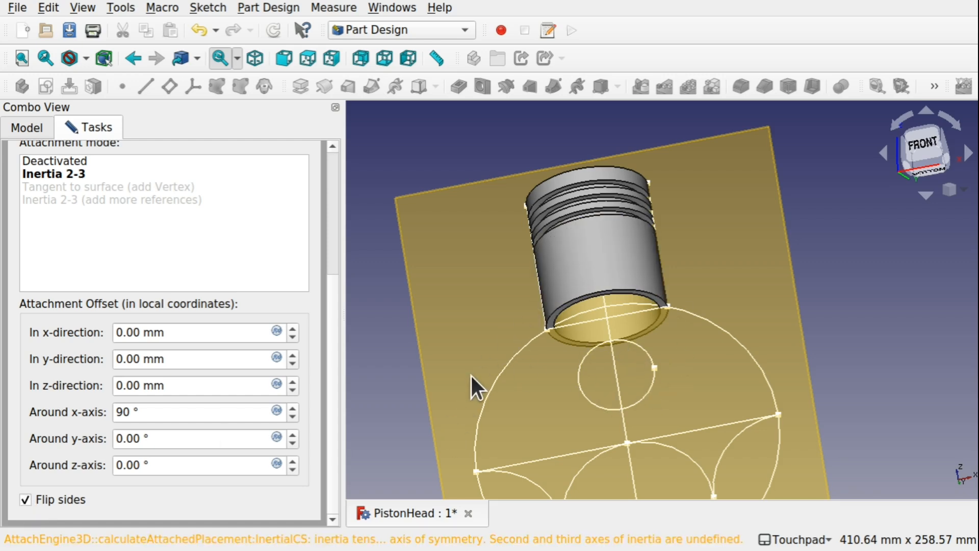
{"action": "left_click", "coordinate": [25, 500]}
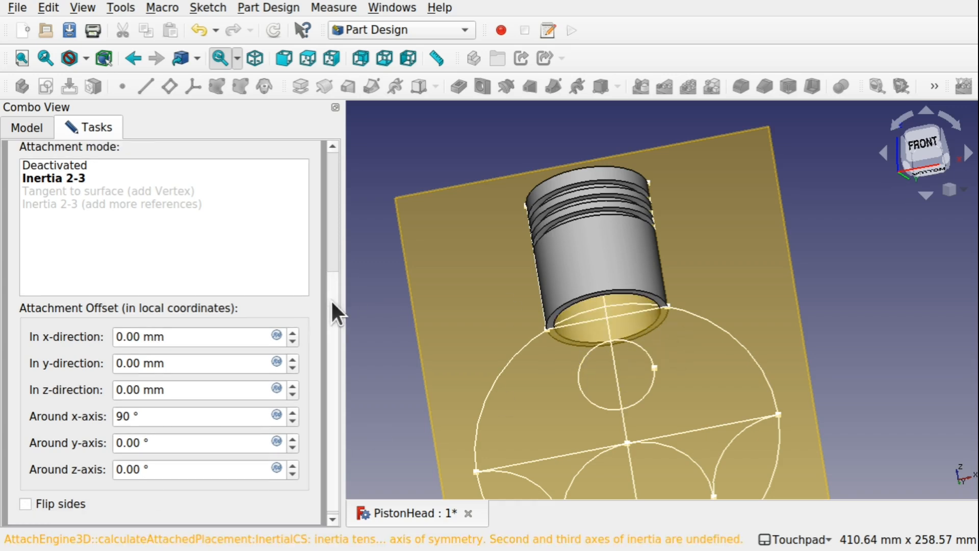
Accept the attachment settings of the datum plane that stands through the piston.
{"action": "left_click_drag", "start_coordinate": [330, 298], "coordinate": [330, 250]}
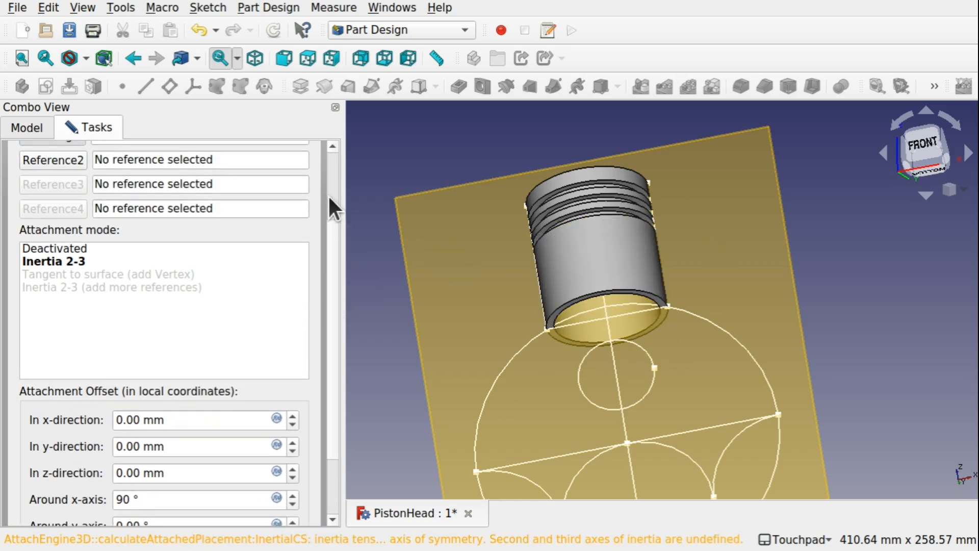
{"action": "left_click_drag", "start_coordinate": [329, 194], "coordinate": [274, 160]}
{"action": "left_click", "coordinate": [206, 161]}
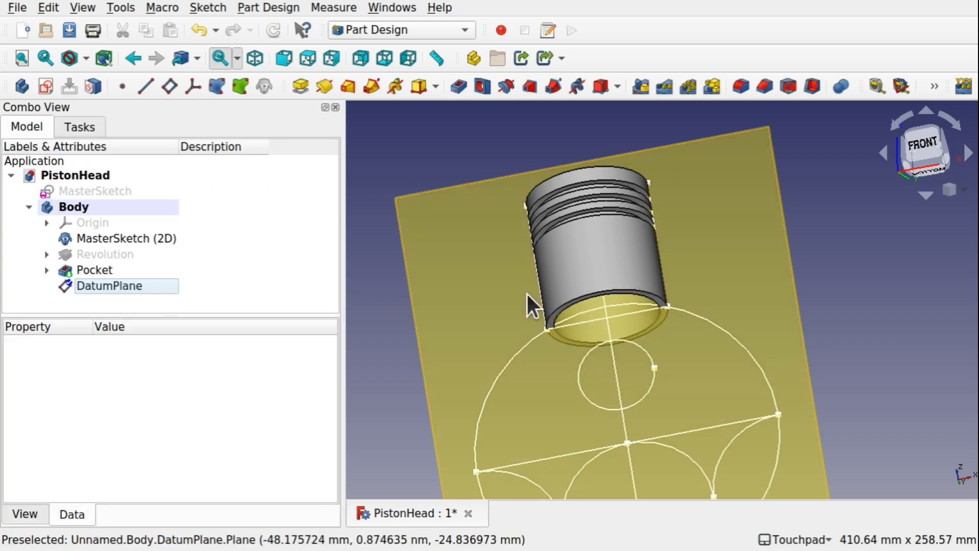
Create a new sketch on the vertical datum plane and switch on the section view of the piston.
{"action": "middle_click_drag", "start_coordinate": [524, 281], "coordinate": [543, 263]}
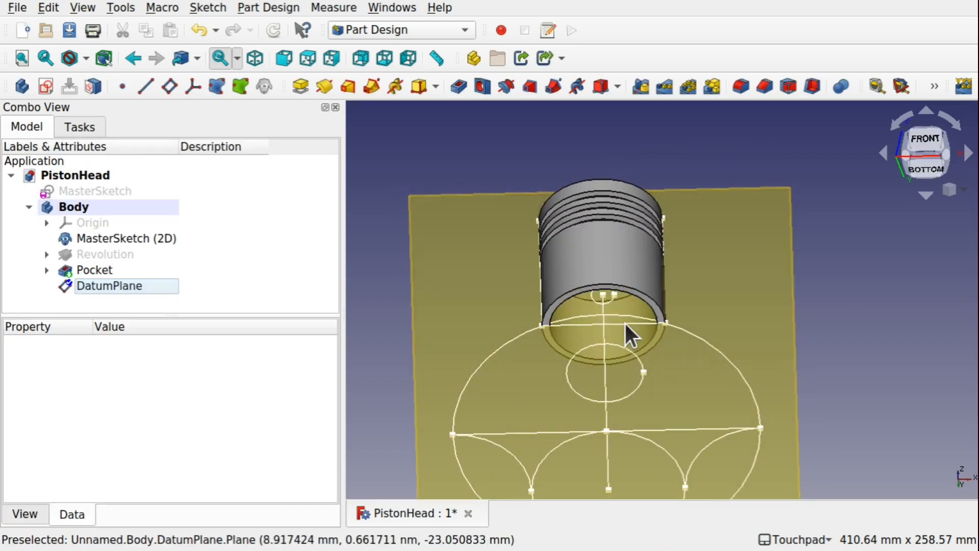
{"action": "left_click", "coordinate": [460, 286]}
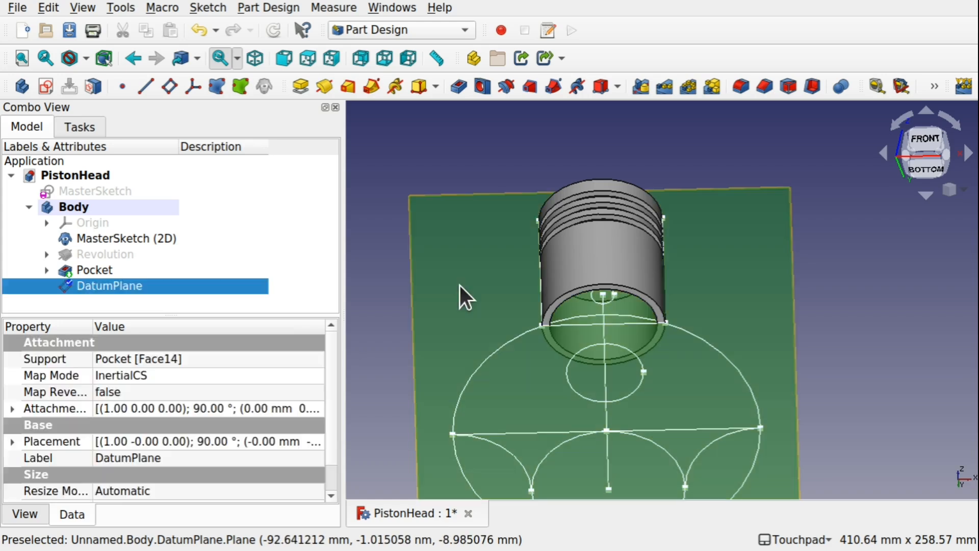
{"action": "left_click", "coordinate": [47, 82]}
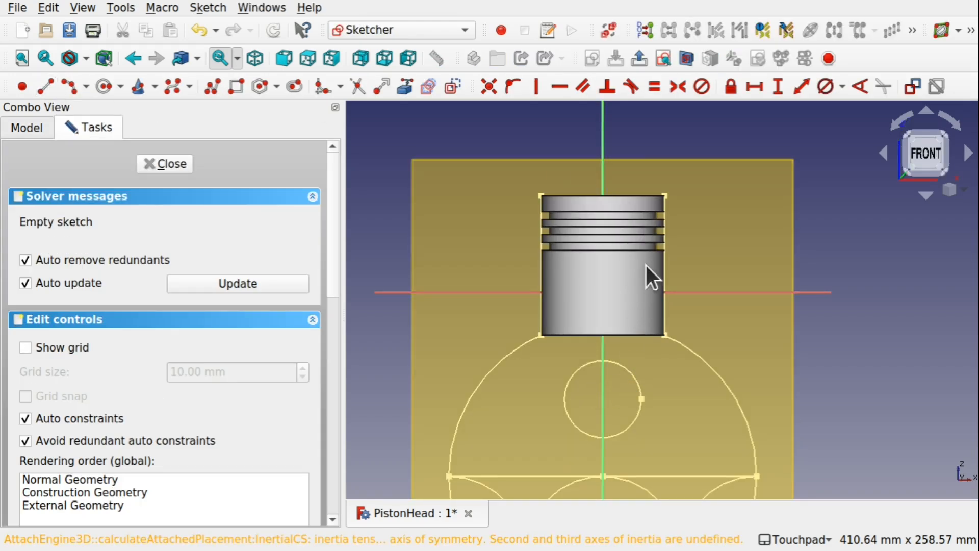
{"action": "left_click", "coordinate": [684, 59]}
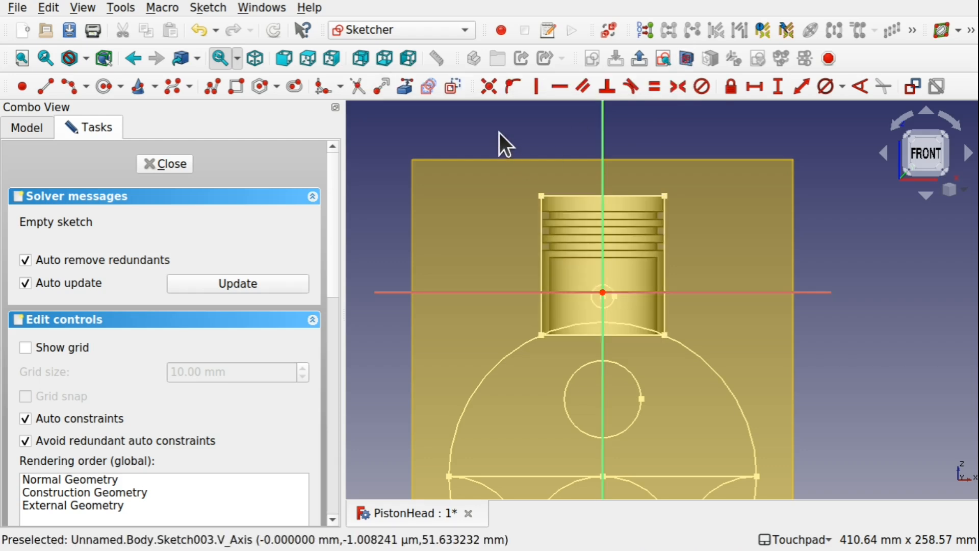
Draw a rectangle of about 90 × 15 mm across the piston's lower rim and close the sketch.
{"action": "left_click_drag", "start_coordinate": [645, 292], "coordinate": [657, 247], "text": "shift"}
{"action": "scroll", "coordinate": [577, 295], "scroll_direction": "up", "scroll_amount": 7}
{"action": "left_click_drag", "start_coordinate": [633, 311], "coordinate": [621, 347], "text": "shift"}
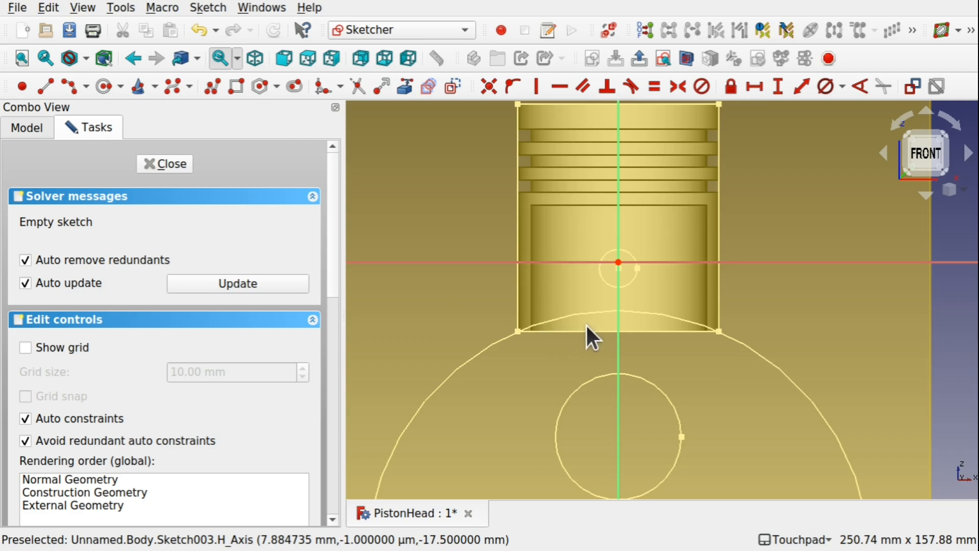
{"action": "scroll", "coordinate": [705, 354], "scroll_direction": "up", "scroll_amount": 4}
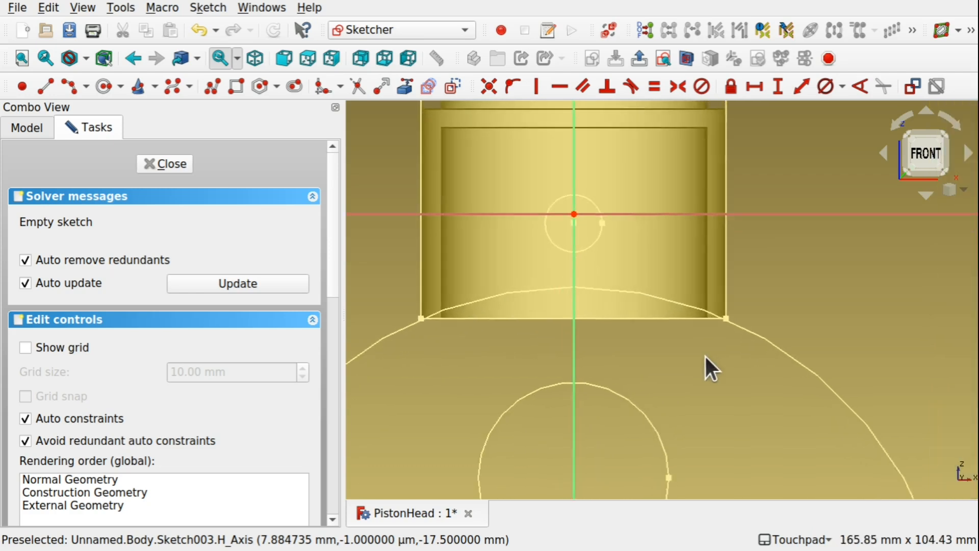
{"action": "scroll", "coordinate": [705, 354], "scroll_direction": "down", "scroll_amount": 1}
{"action": "scroll", "coordinate": [706, 356], "scroll_direction": "down", "scroll_amount": 1}
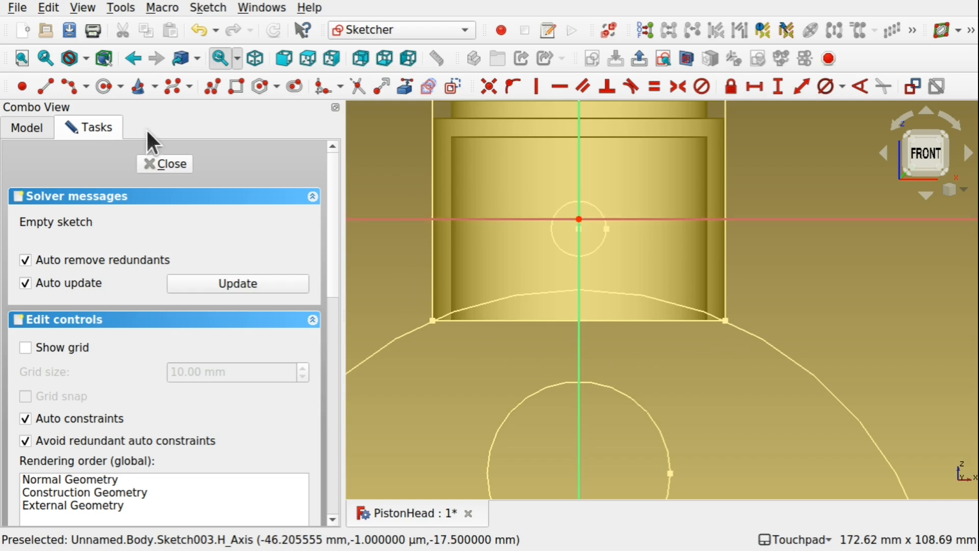
{"action": "left_click", "coordinate": [231, 88]}
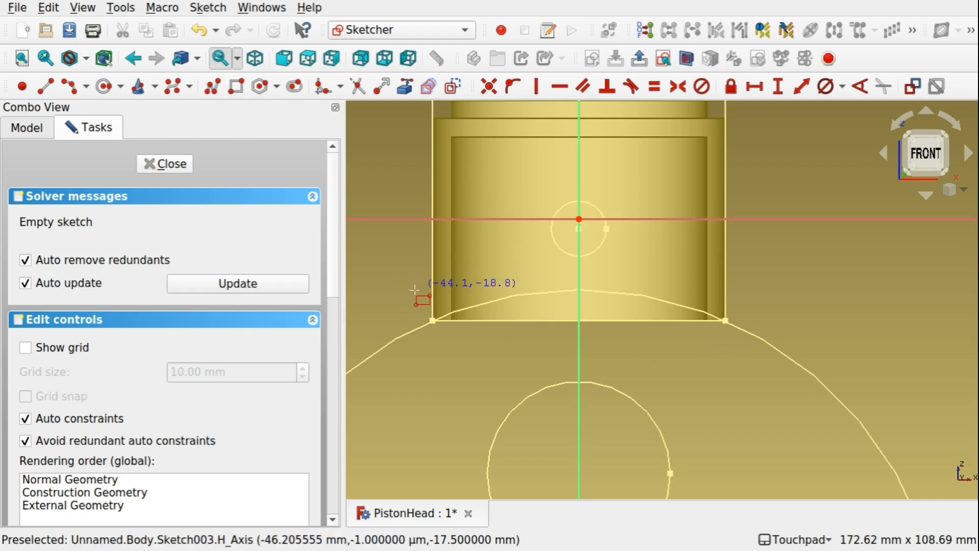
{"action": "left_click", "coordinate": [415, 291]}
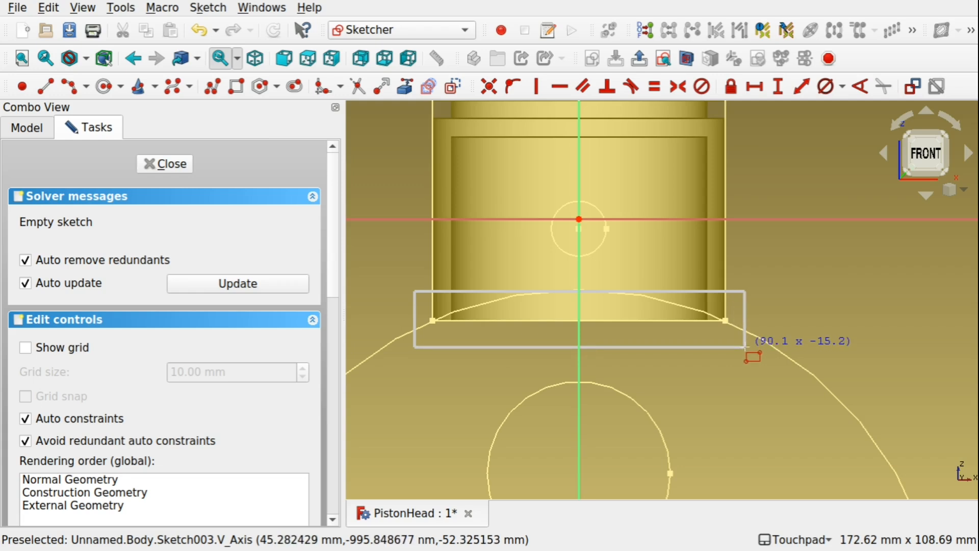
{"action": "left_click", "coordinate": [745, 347]}
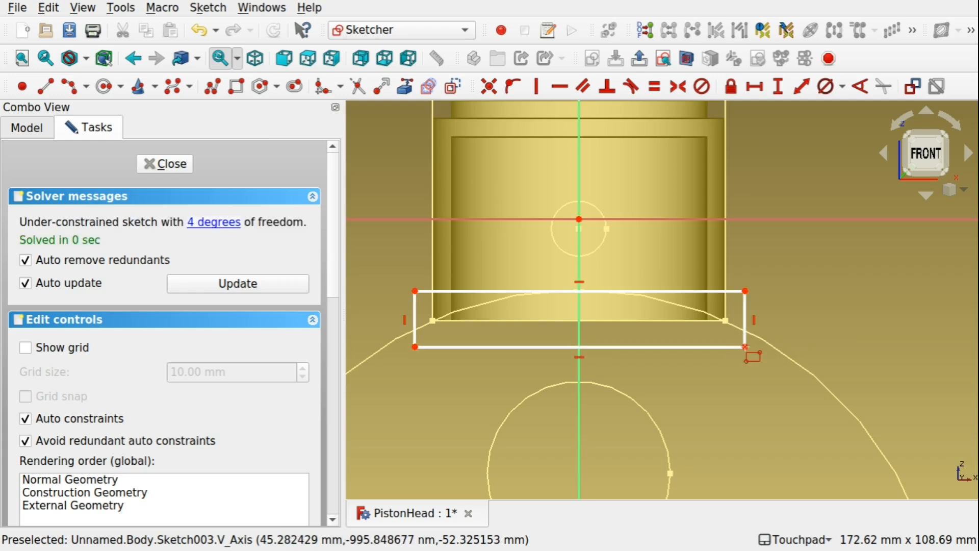
{"action": "left_click", "coordinate": [163, 165]}
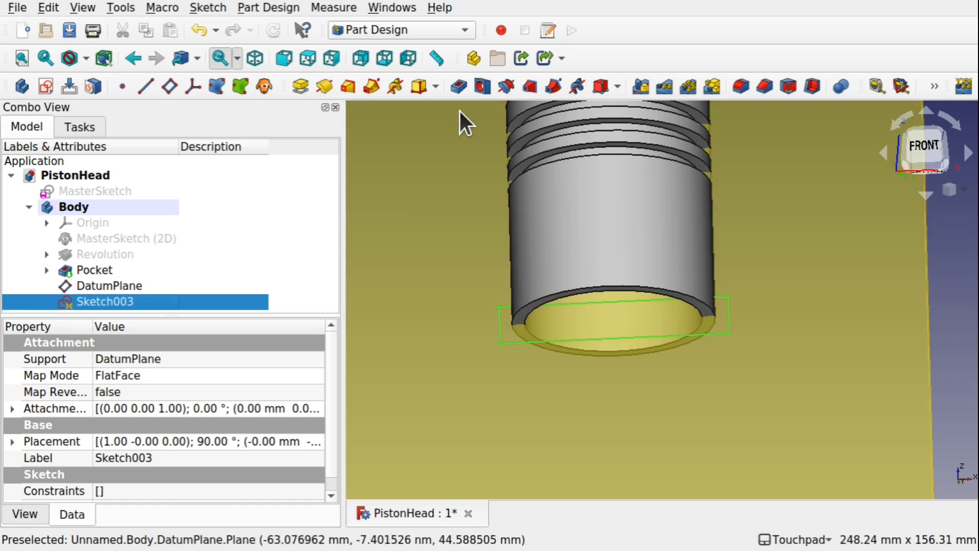
Try to pocket the rectangle with the Through all type, symmetric to the plane.
{"action": "left_click", "coordinate": [459, 86]}
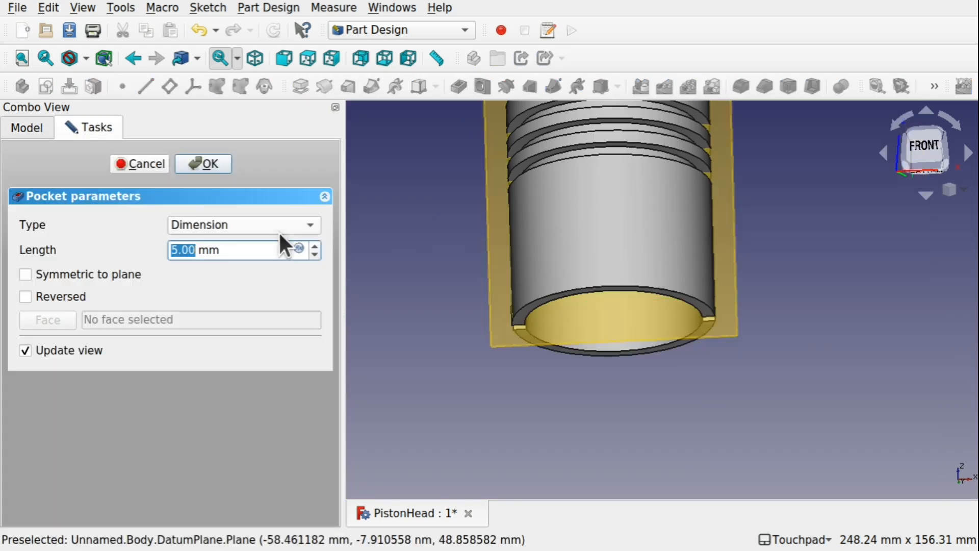
{"action": "left_click", "coordinate": [25, 275]}
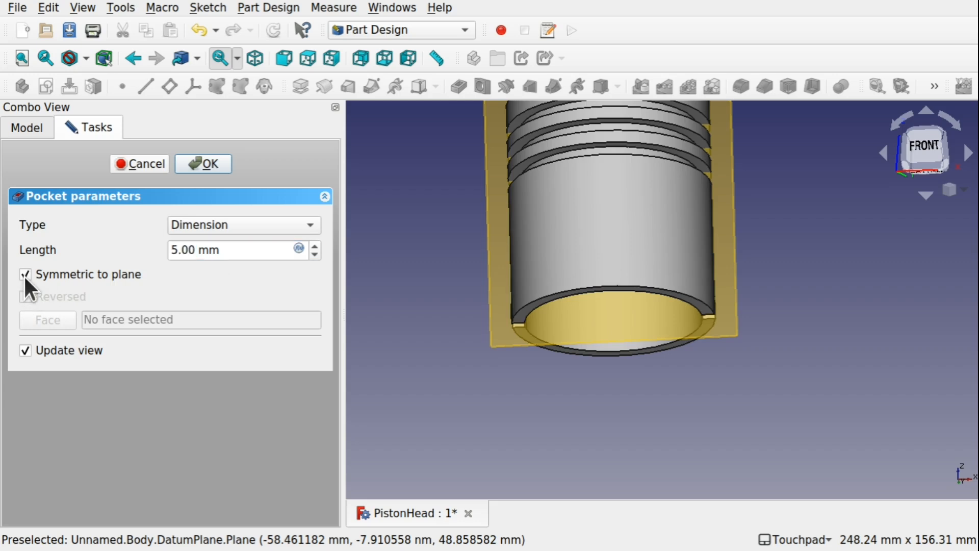
{"action": "left_click", "coordinate": [211, 225]}
{"action": "left_click", "coordinate": [220, 240]}
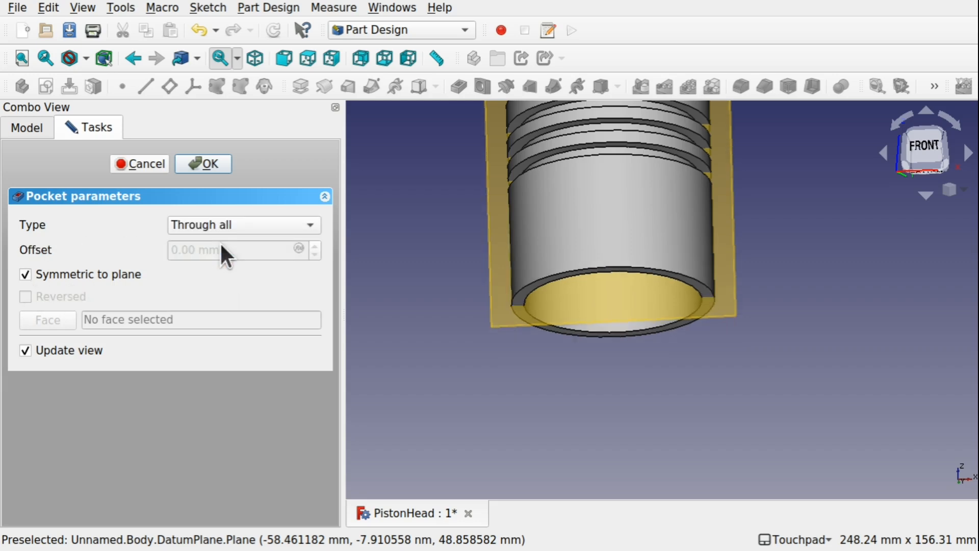
{"action": "left_click", "coordinate": [148, 161]}
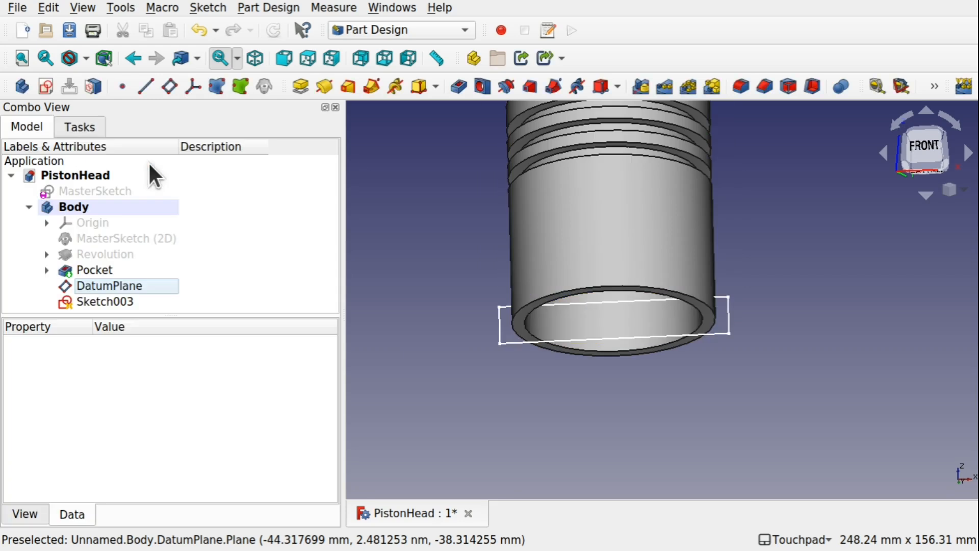
Reopen the sketch on the datum plane in section view and delete the whole rectangle.
{"action": "double_click", "coordinate": [114, 301]}
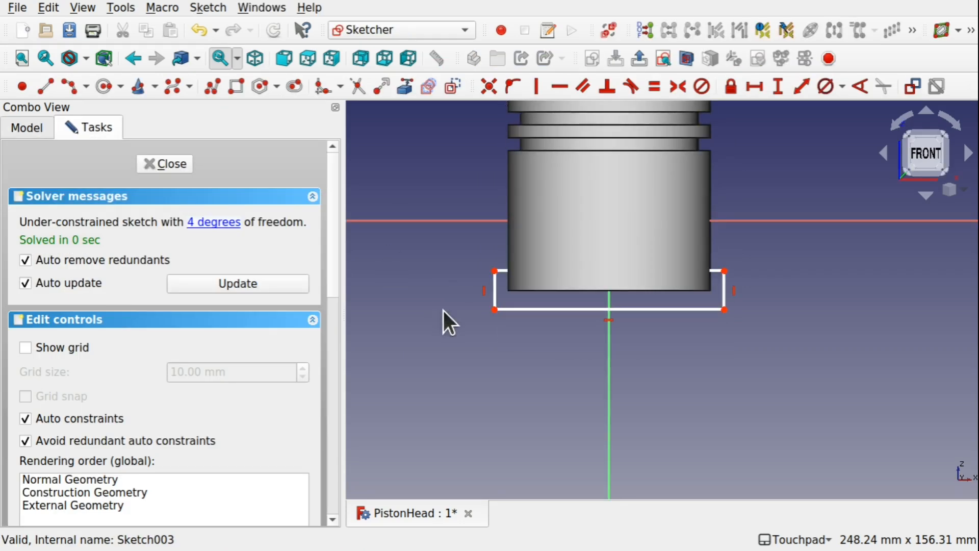
{"action": "left_click", "coordinate": [495, 293]}
{"action": "left_click", "coordinate": [808, 29]}
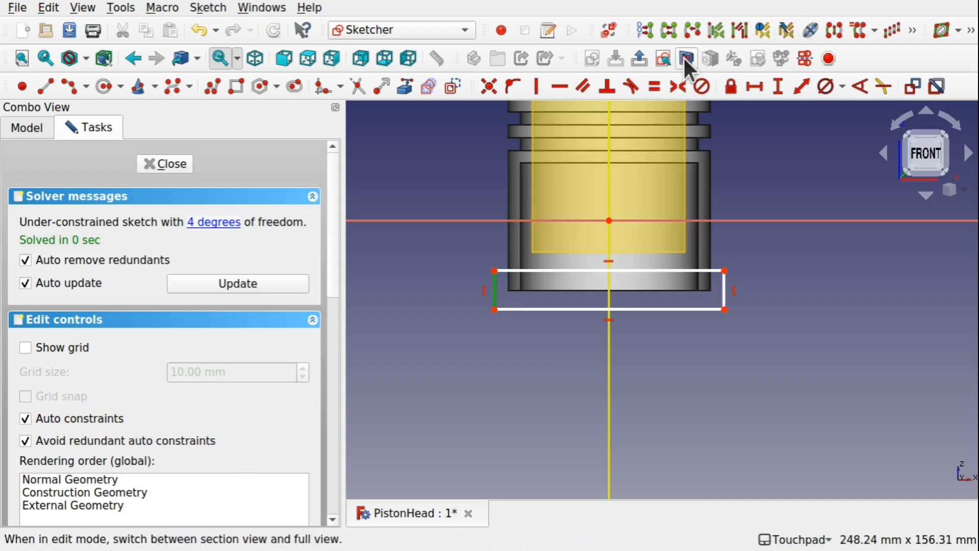
{"action": "left_click", "coordinate": [26, 127]}
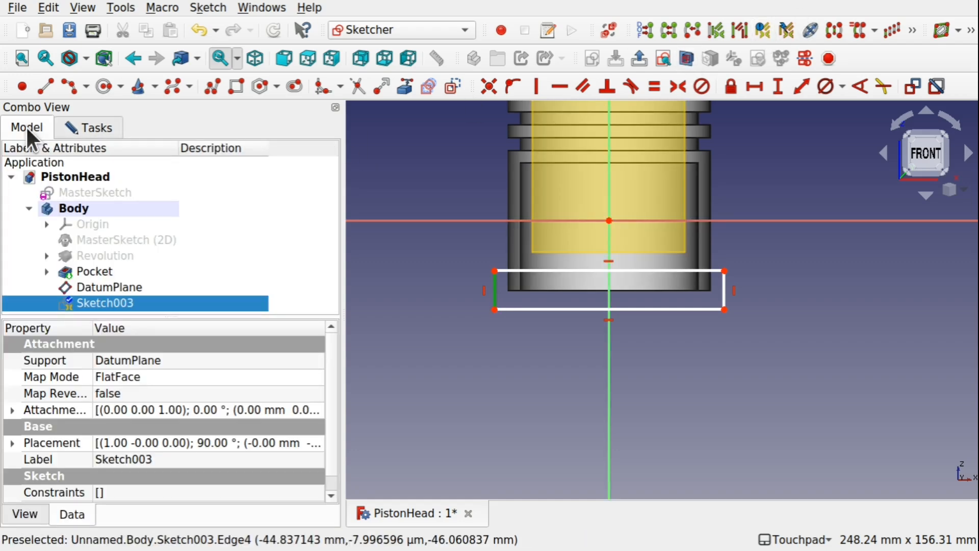
{"action": "left_click", "coordinate": [130, 286]}
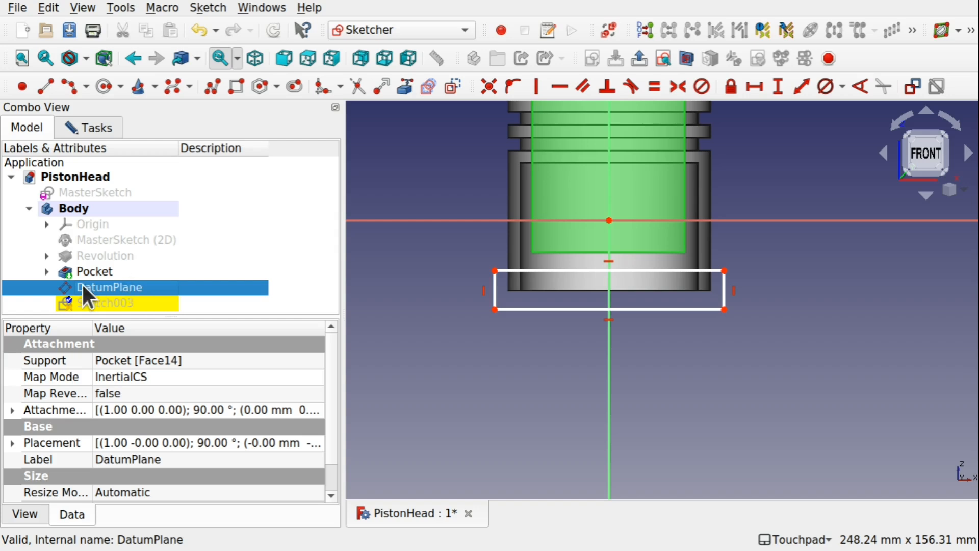
{"action": "left_click", "coordinate": [93, 130]}
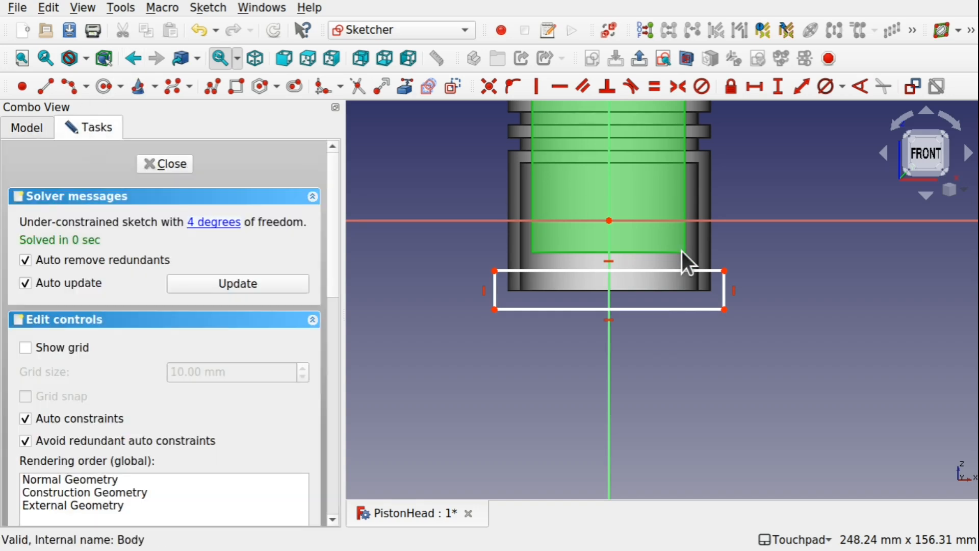
{"action": "mouse_move", "coordinate": [469, 257]}
{"action": "left_mouse_down"}
{"action": "mouse_move", "coordinate": [485, 306]}
{"action": "mouse_move", "coordinate": [767, 327]}
{"action": "left_mouse_up"}
{"action": "key", "text": "Delete"}
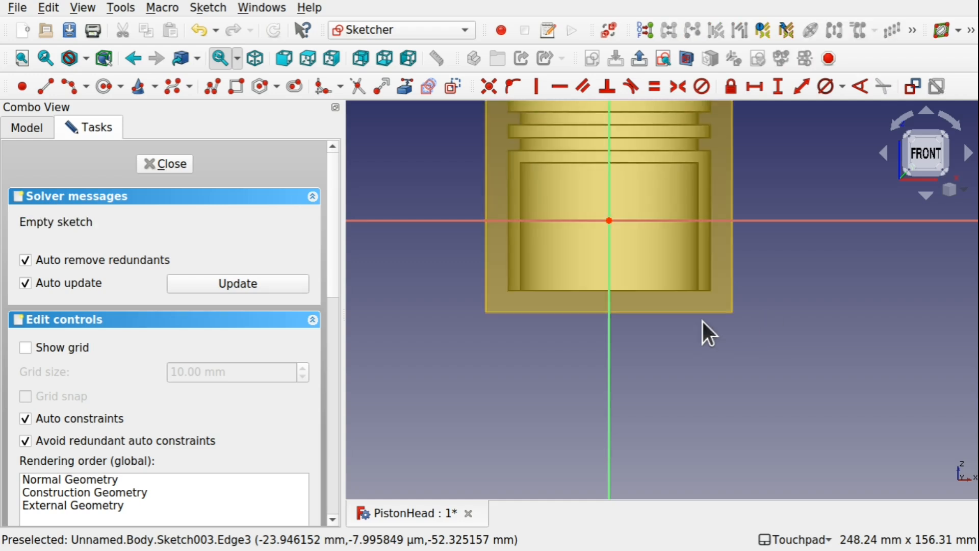
Show MasterSketch (2D) and reference its large circle and the piston's bottom line as external geometry in the sketch.
{"action": "scroll", "coordinate": [630, 265], "scroll_direction": "up", "scroll_amount": 3}
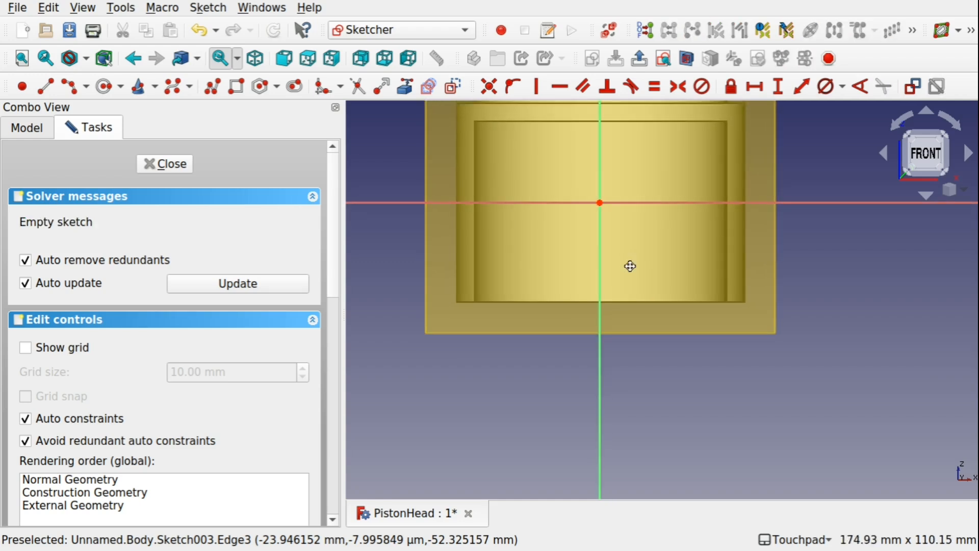
{"action": "left_click", "coordinate": [27, 128]}
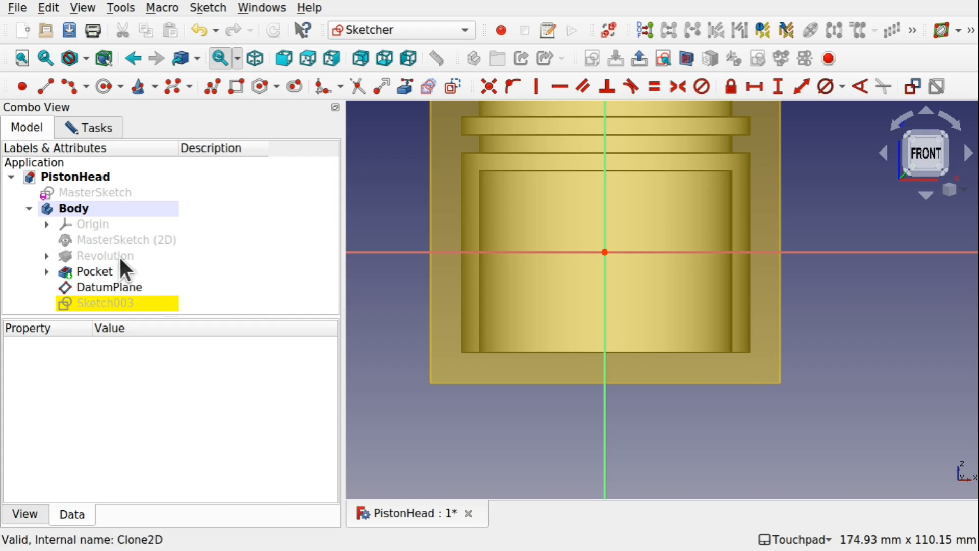
{"action": "left_click", "coordinate": [114, 238]}
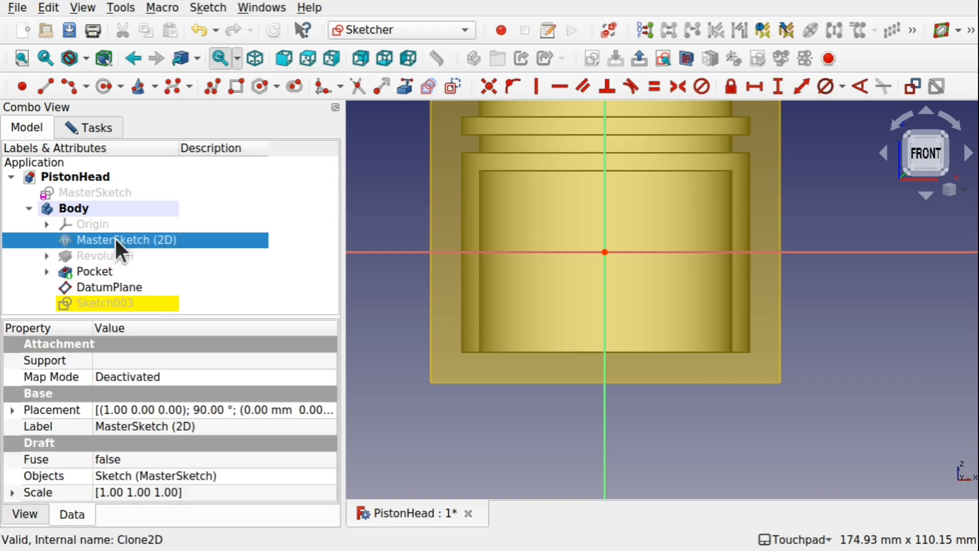
{"action": "key", "text": "space"}
{"action": "scroll", "coordinate": [586, 351], "scroll_direction": "up", "scroll_amount": 3}
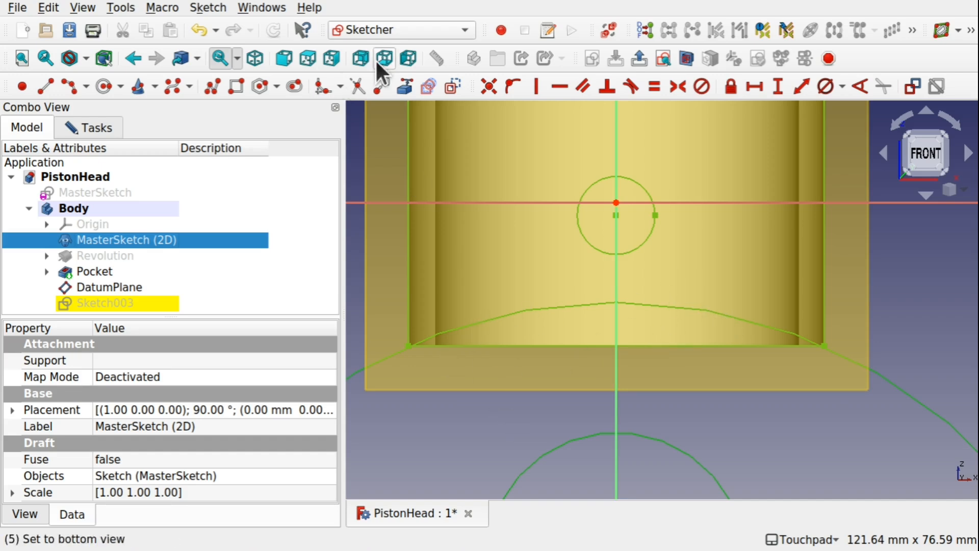
{"action": "left_click", "coordinate": [405, 84]}
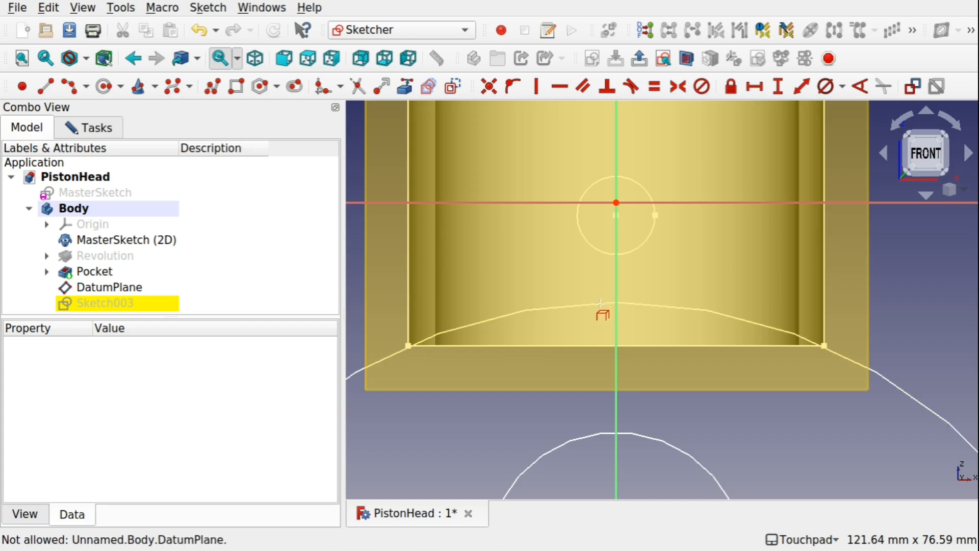
{"action": "left_click", "coordinate": [779, 330]}
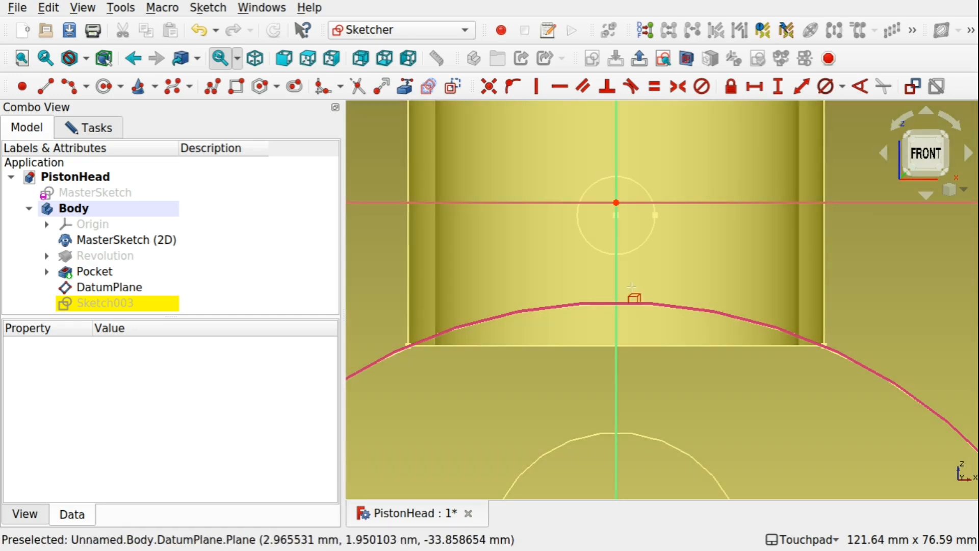
{"action": "left_click", "coordinate": [646, 346]}
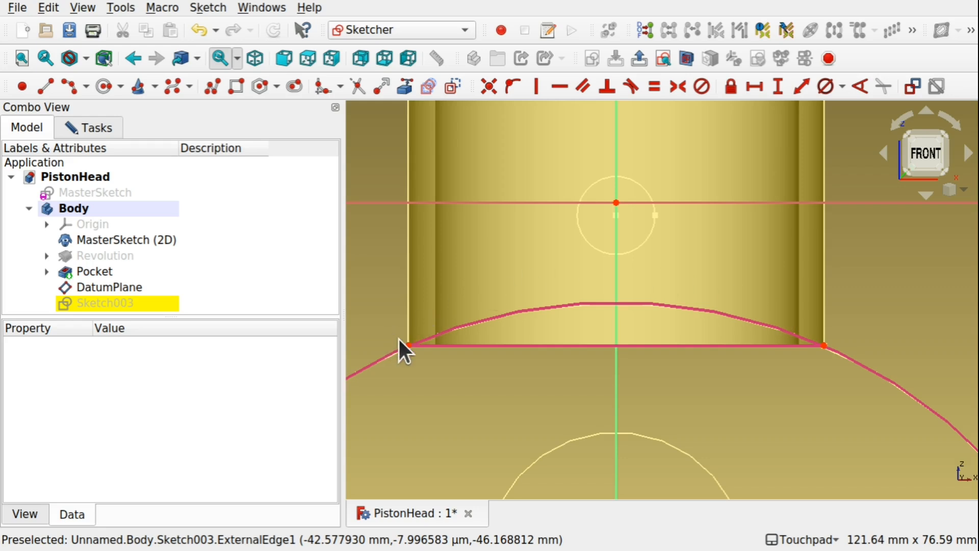
Draw a horizontal line about 86 mm long just below the piston's rim, with both ends on the referenced circle.
{"action": "left_click", "coordinate": [45, 87]}
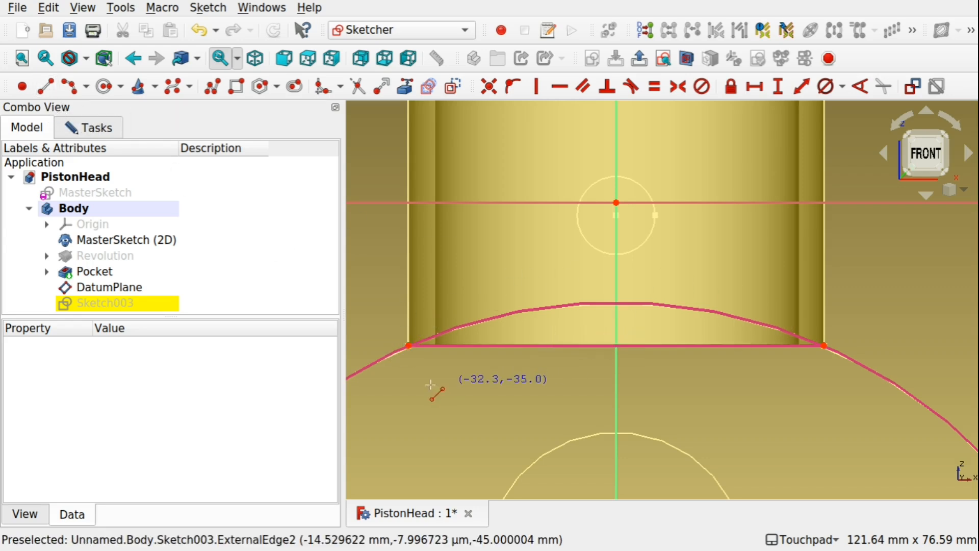
{"action": "left_click", "coordinate": [388, 357]}
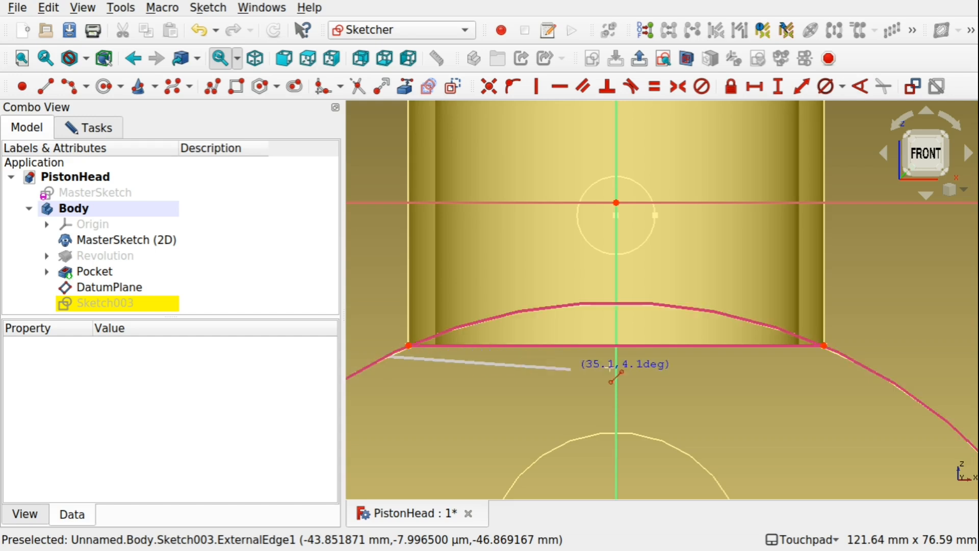
{"action": "left_click", "coordinate": [840, 353]}
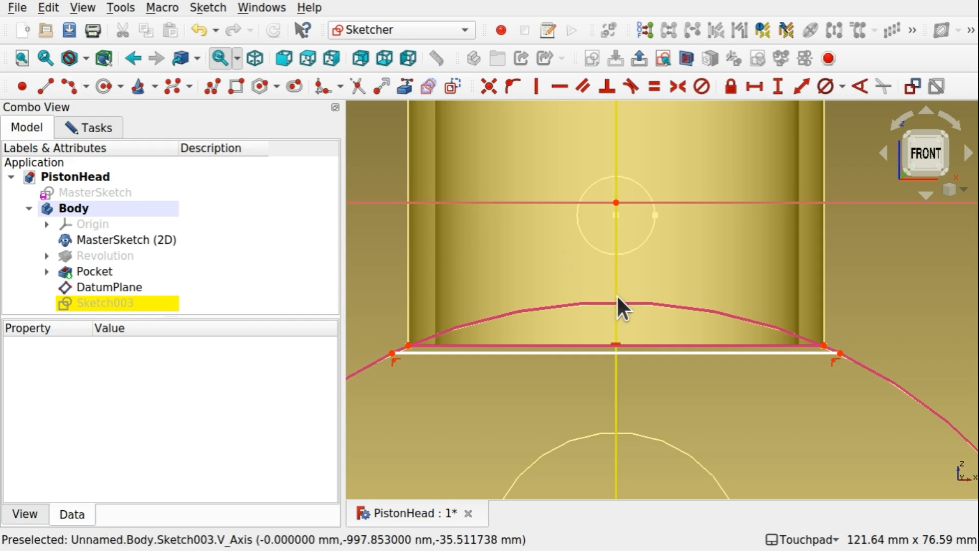
Place a point on the vertical axis above the circle's crest and set its vertical distance from the origin to 18 mm.
{"action": "left_click", "coordinate": [22, 86]}
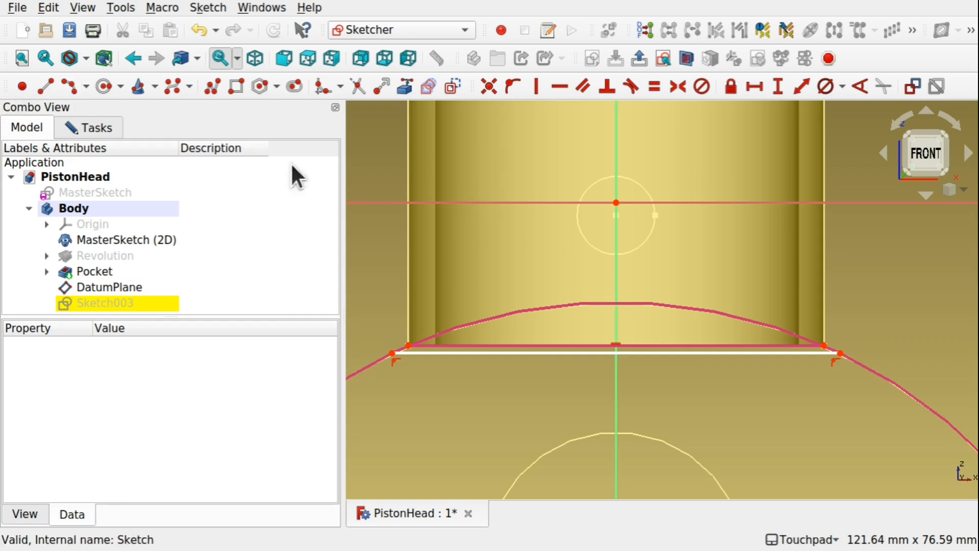
{"action": "left_click", "coordinate": [616, 296]}
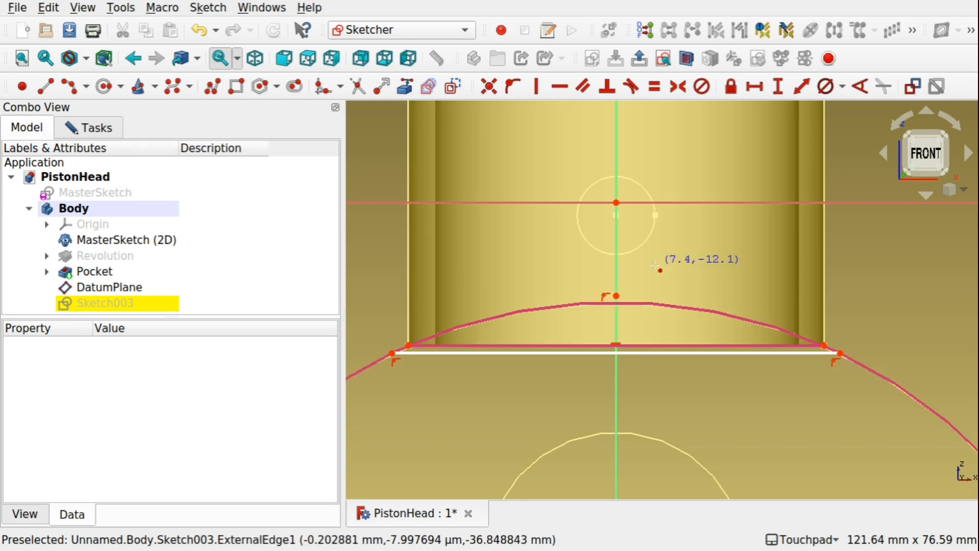
{"action": "scroll", "coordinate": [623, 288], "scroll_direction": "up", "scroll_amount": 5}
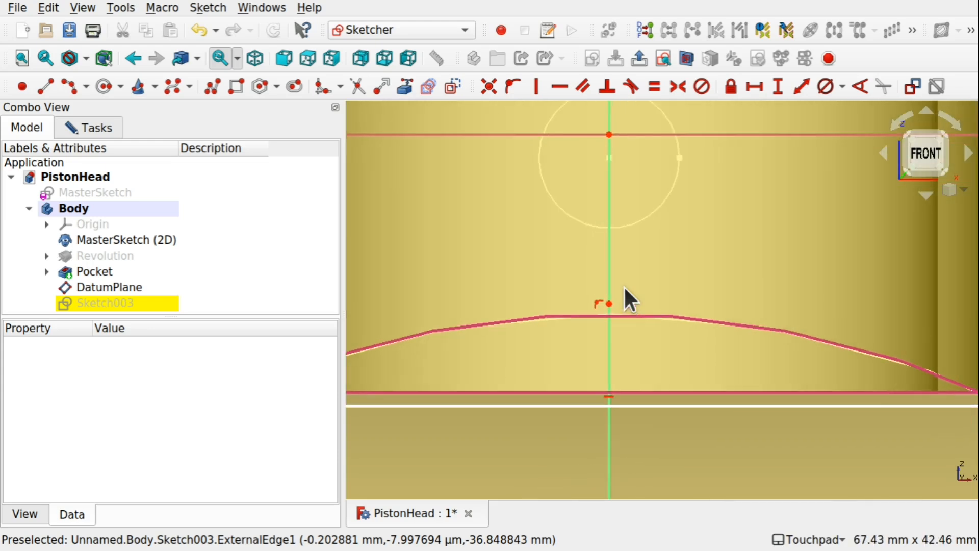
{"action": "left_click", "coordinate": [608, 134]}
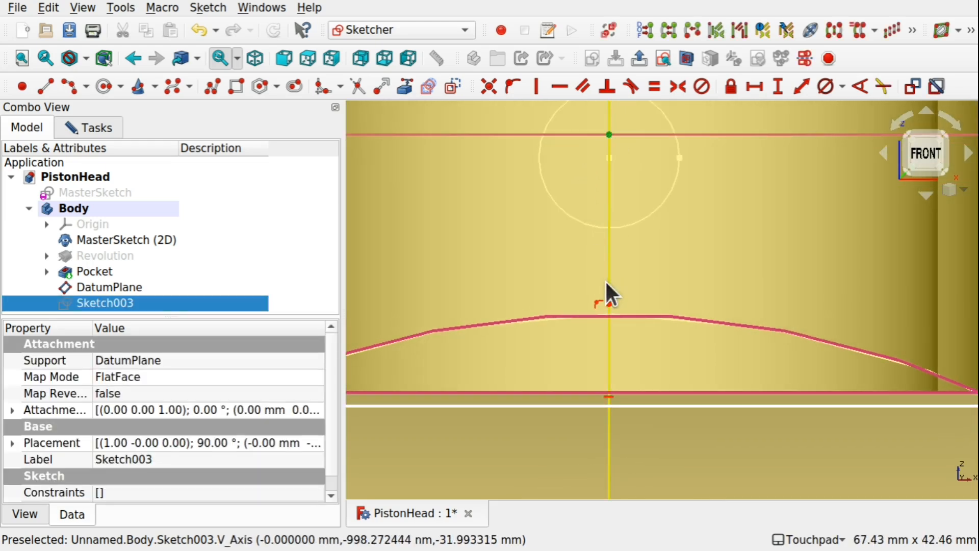
{"action": "left_click", "coordinate": [608, 305]}
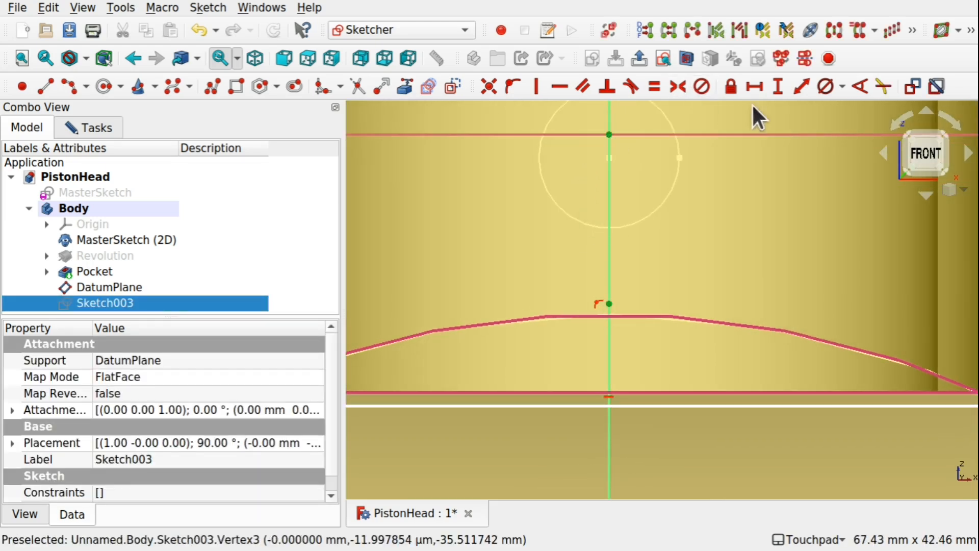
{"action": "left_click", "coordinate": [779, 86]}
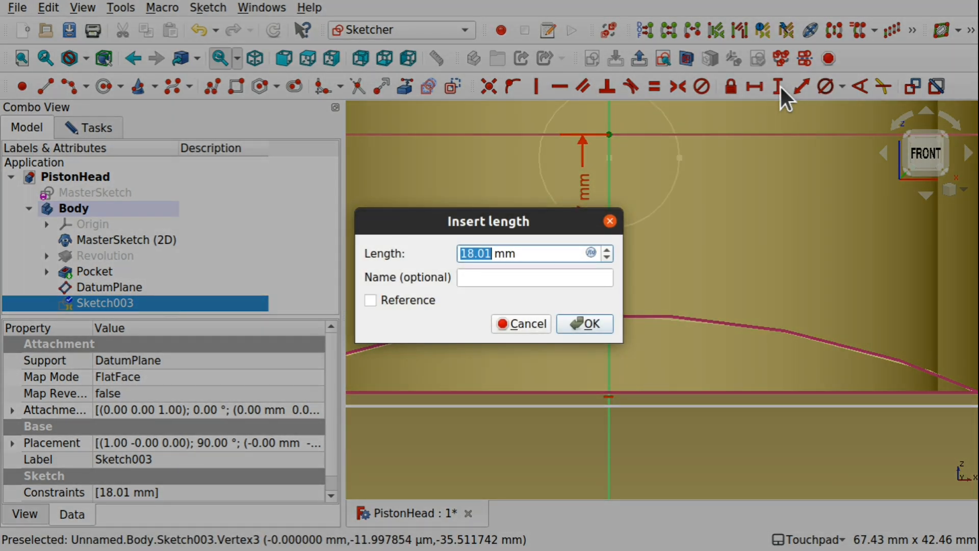
{"action": "type", "text": "18"}
{"action": "key", "text": "Return"}
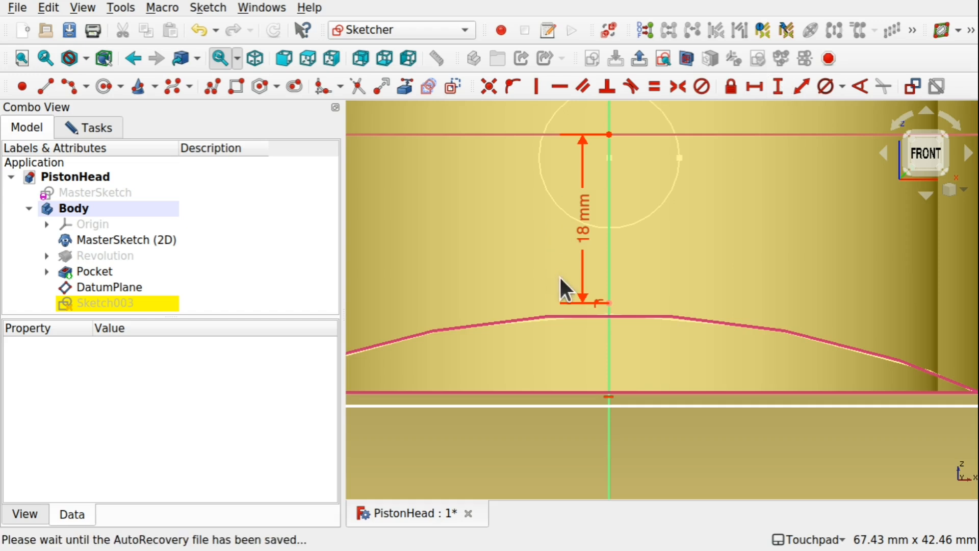
{"action": "scroll", "coordinate": [577, 278], "scroll_direction": "down", "scroll_amount": 6}
{"action": "scroll", "coordinate": [578, 278], "scroll_direction": "up", "scroll_amount": 2}
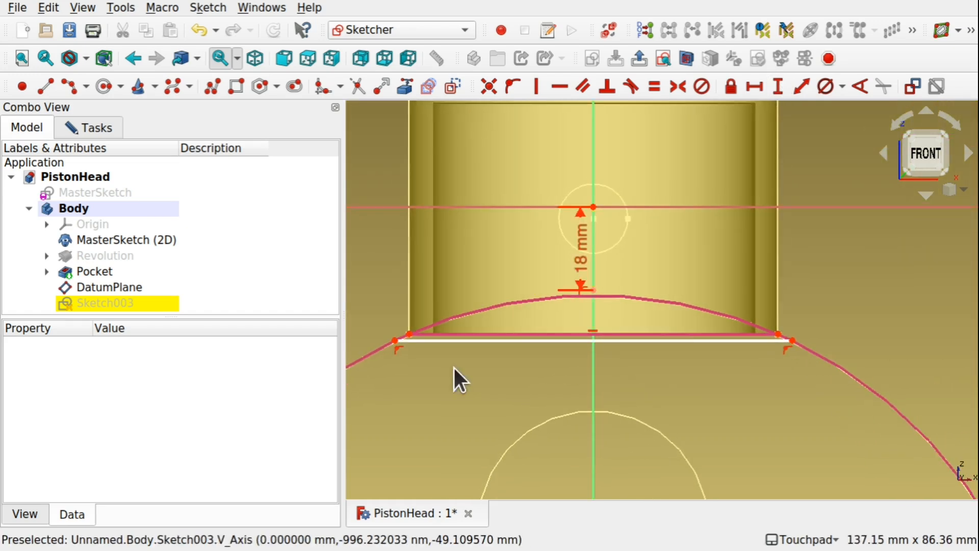
Draw a short vertical line about 3.5 mm tall upward from each end of the horizontal line.
{"action": "left_click", "coordinate": [45, 86]}
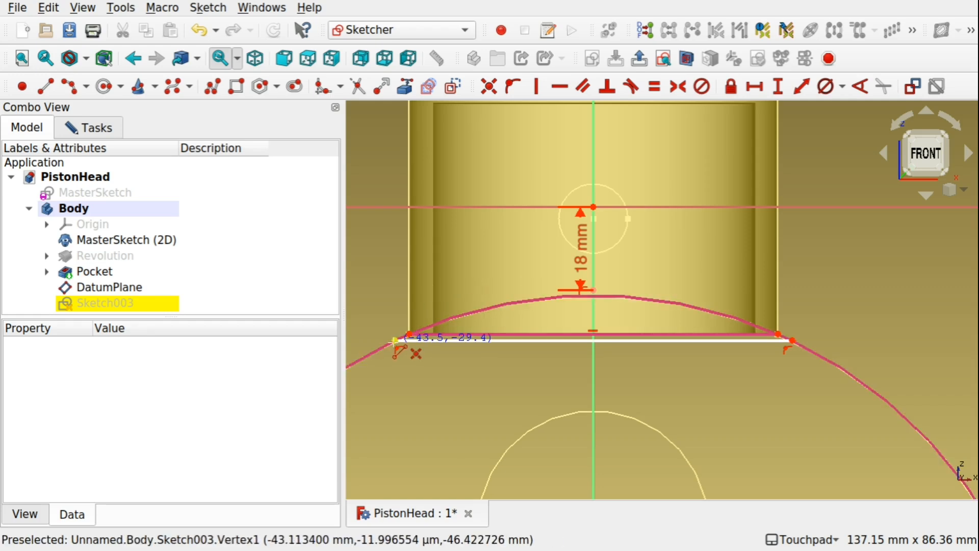
{"action": "left_click", "coordinate": [395, 340]}
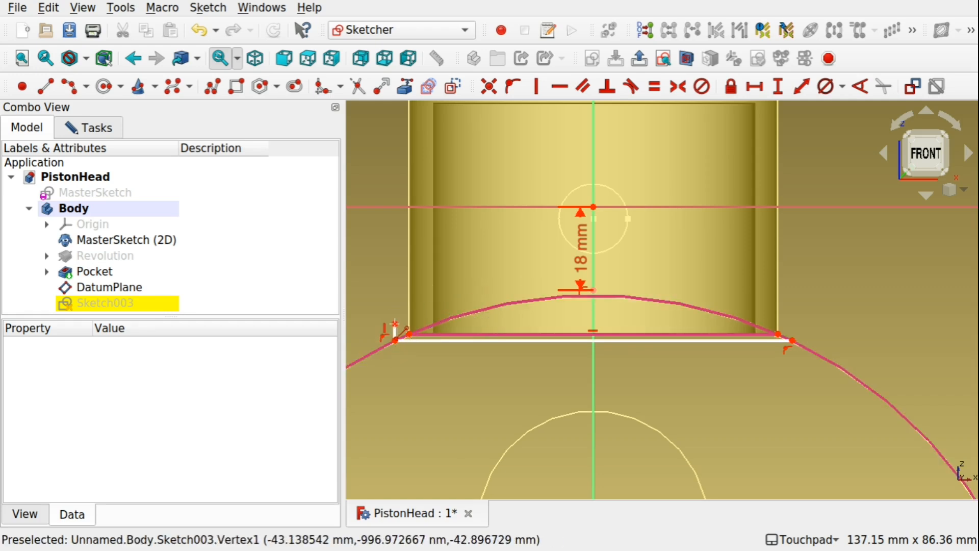
{"action": "left_click", "coordinate": [790, 339]}
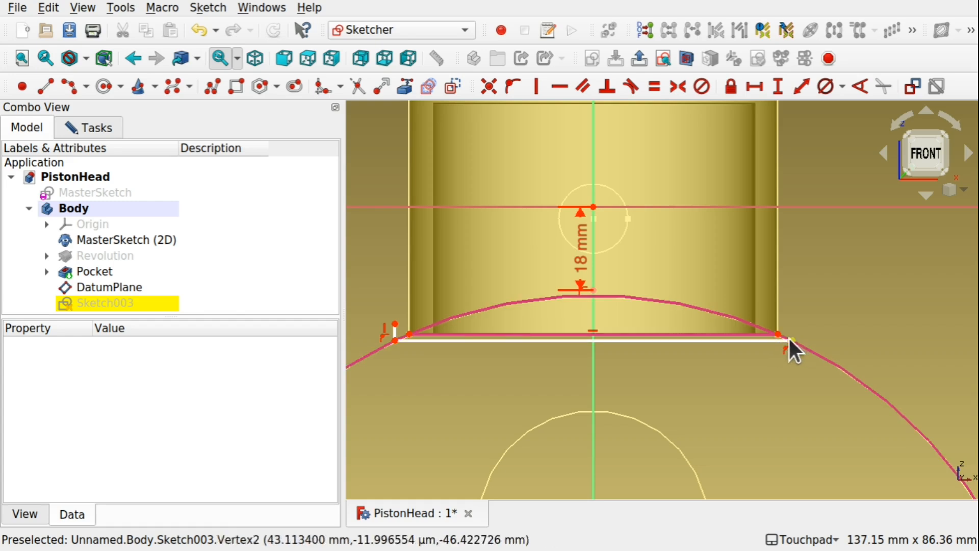
{"action": "left_click", "coordinate": [44, 87]}
{"action": "left_click", "coordinate": [791, 340]}
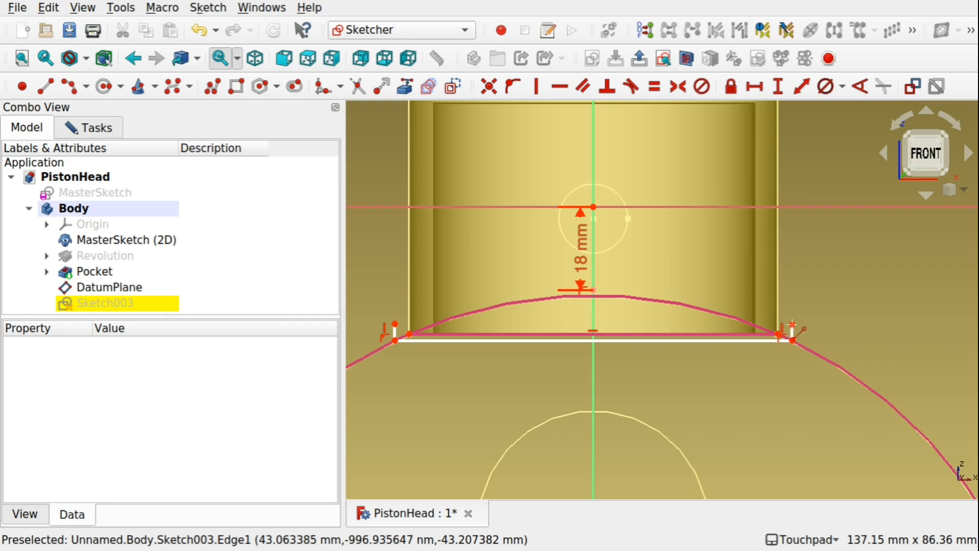
Close the profile with an arc of about 130 mm radius joining the vertical lines' upper ends through the point on the axis.
{"action": "left_click", "coordinate": [67, 88]}
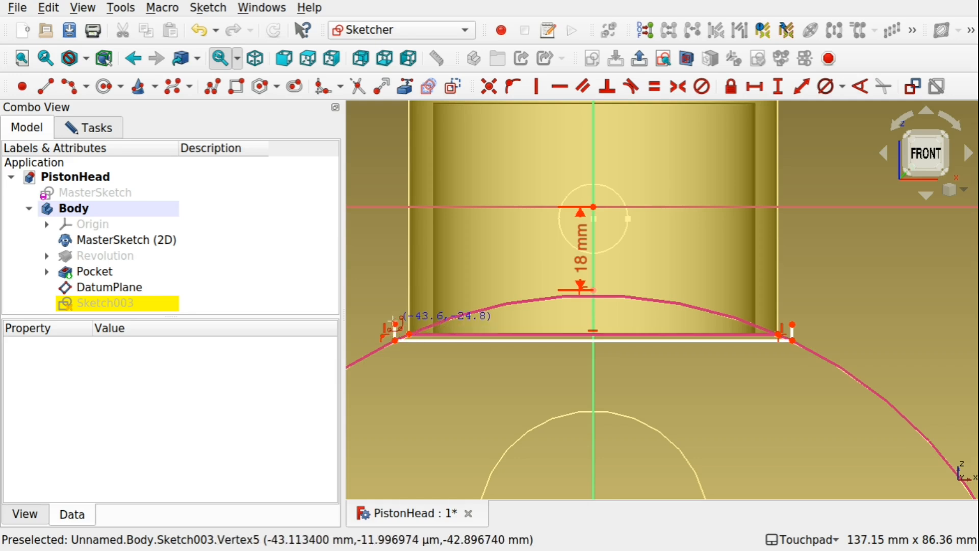
{"action": "left_click", "coordinate": [394, 324]}
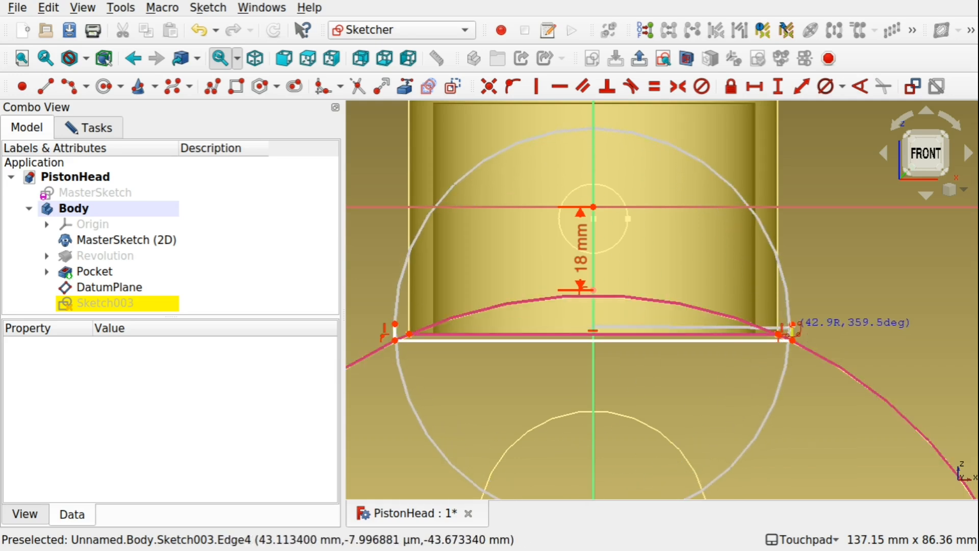
{"action": "left_click", "coordinate": [791, 324]}
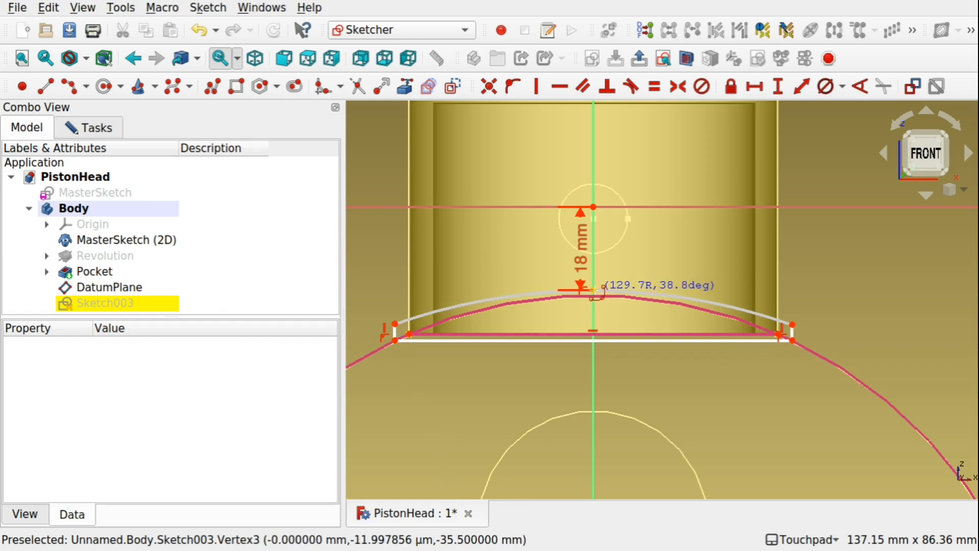
{"action": "left_click", "coordinate": [593, 289]}
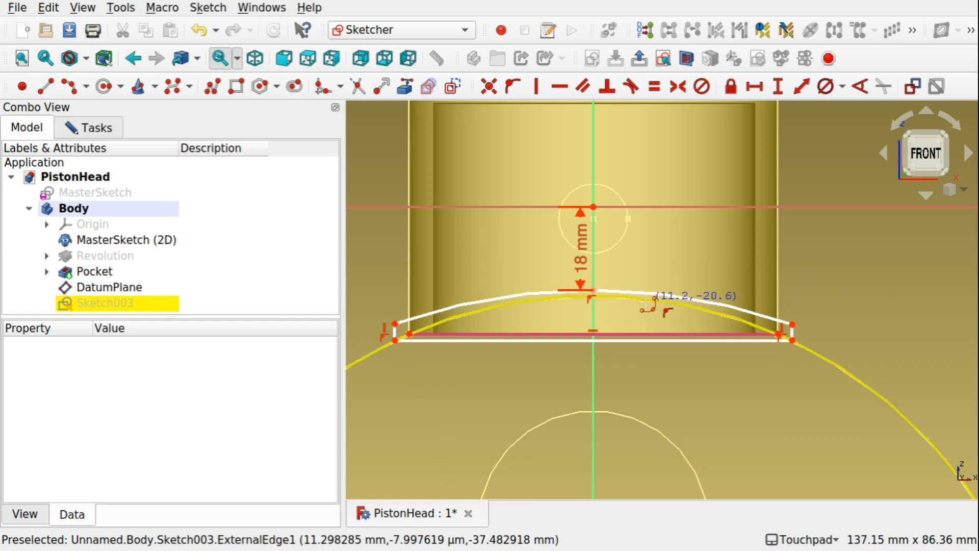
{"action": "scroll", "coordinate": [644, 302], "scroll_direction": "up", "scroll_amount": 2}
{"action": "scroll", "coordinate": [645, 302], "scroll_direction": "down", "scroll_amount": 3}
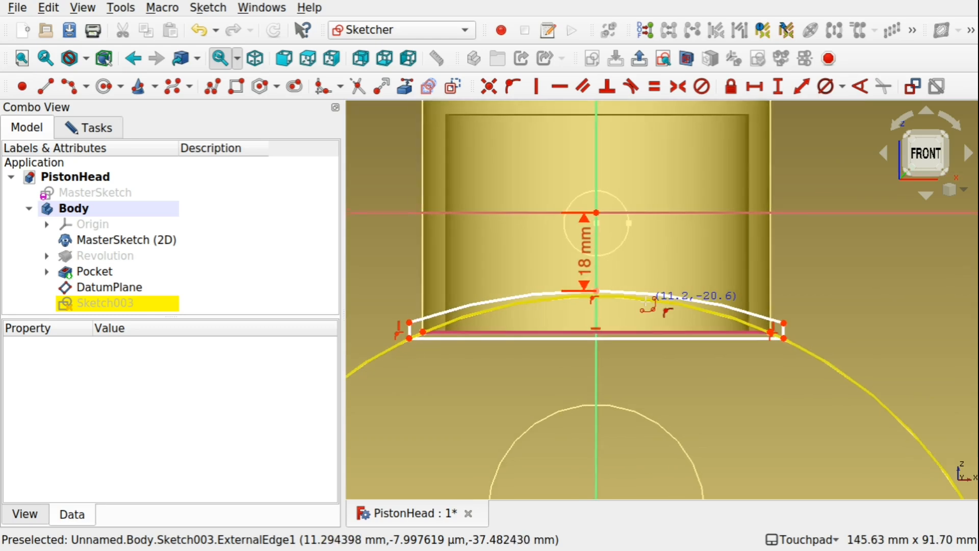
{"action": "scroll", "coordinate": [645, 301], "scroll_direction": "up", "scroll_amount": 1}
{"action": "right_click", "coordinate": [646, 303]}
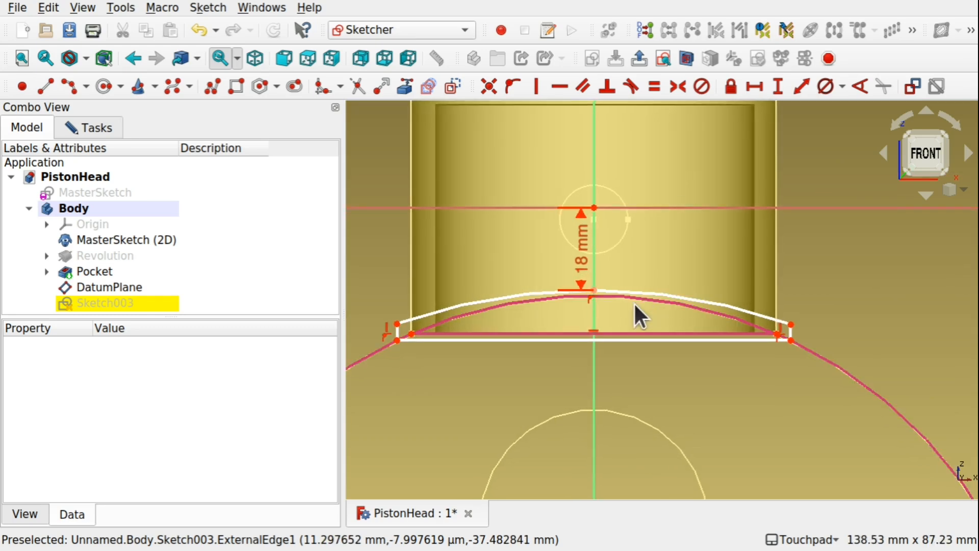
Make the two short vertical lines equal in length and shorten them slightly.
{"action": "left_click", "coordinate": [791, 328]}
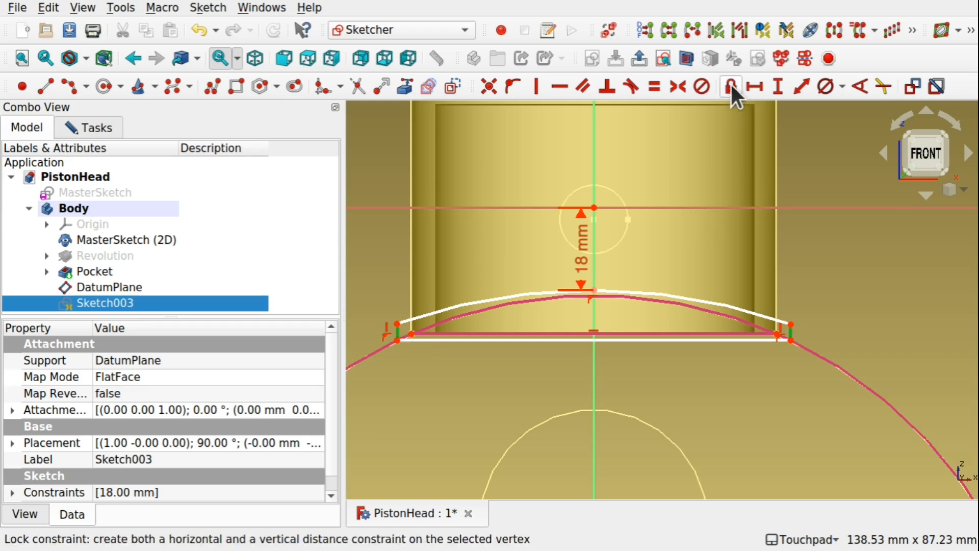
{"action": "left_click", "coordinate": [648, 84]}
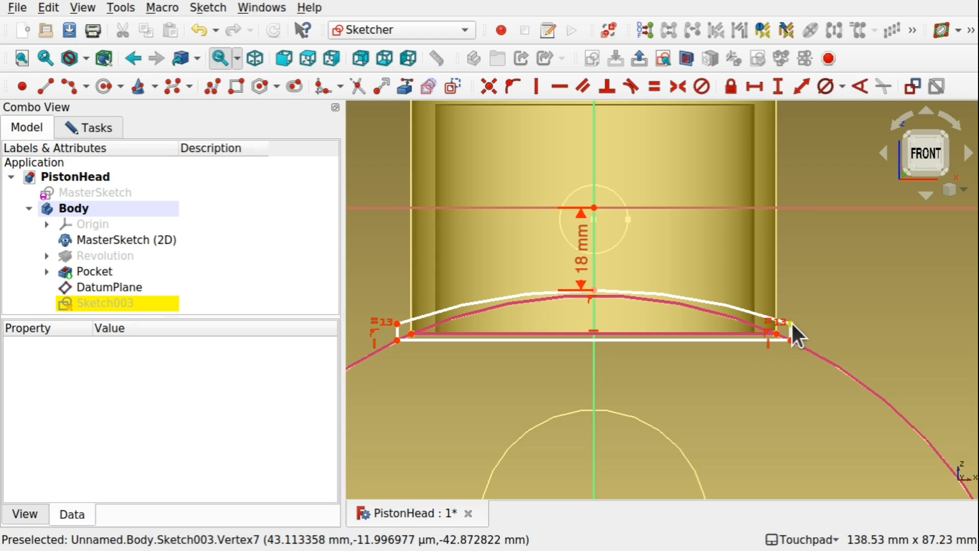
{"action": "left_click_drag", "start_coordinate": [791, 326], "coordinate": [794, 329]}
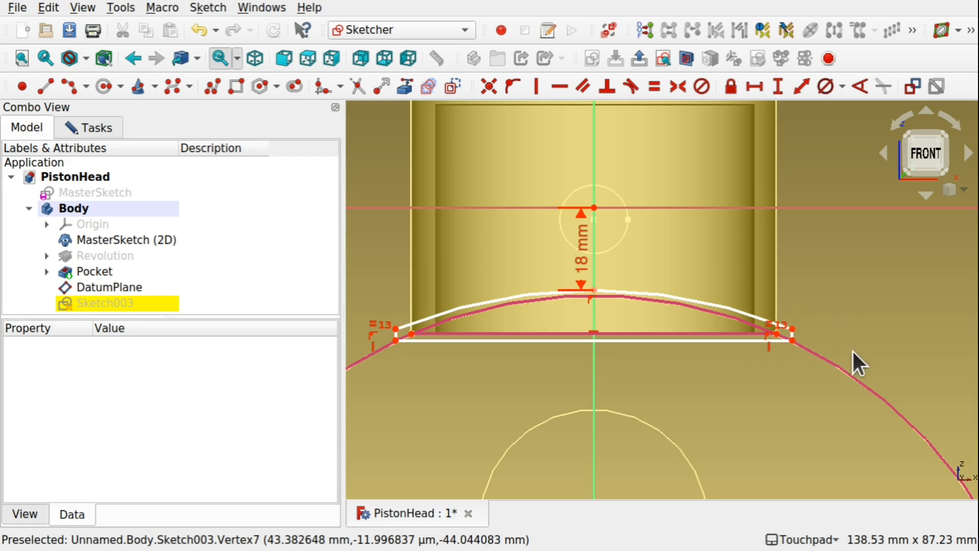
Set the length of the short vertical line at the profile's end to 2.5 mm.
{"action": "scroll", "coordinate": [768, 343], "scroll_direction": "up", "scroll_amount": 5}
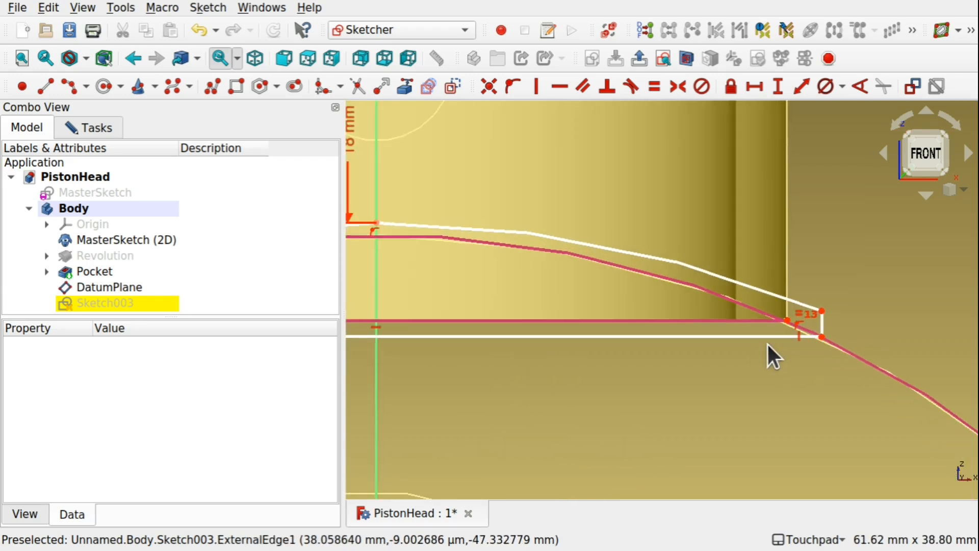
{"action": "left_click", "coordinate": [822, 326]}
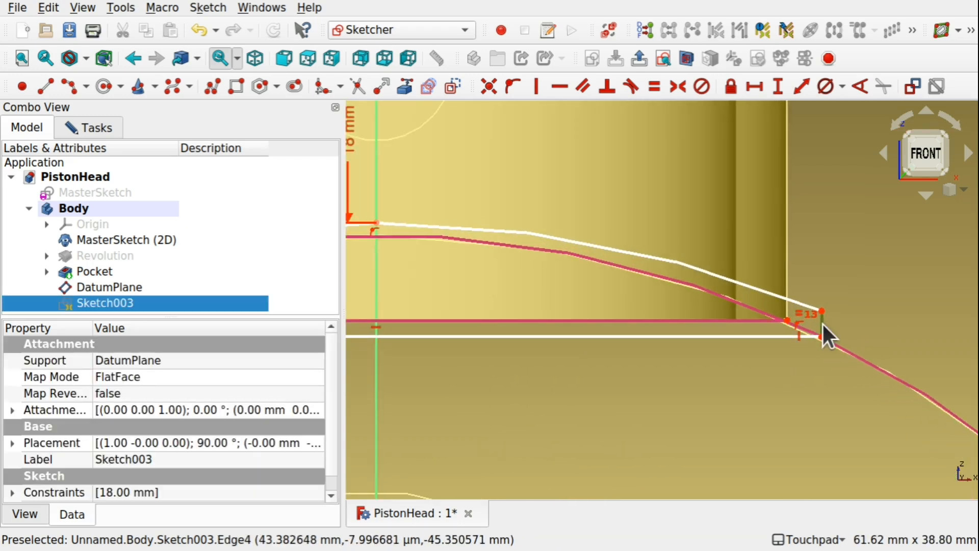
{"action": "left_click", "coordinate": [777, 86]}
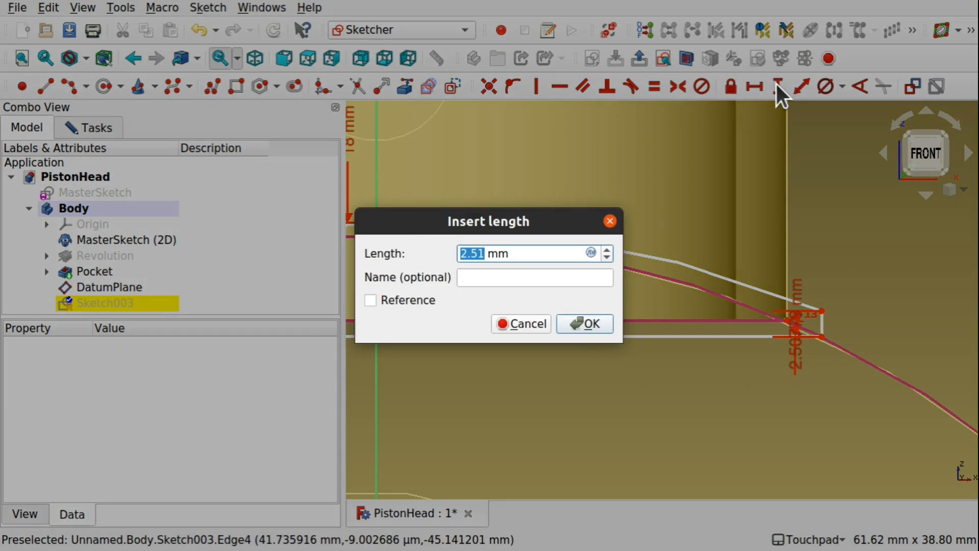
{"action": "type", "text": "2"}
{"action": "key", "text": "Return"}
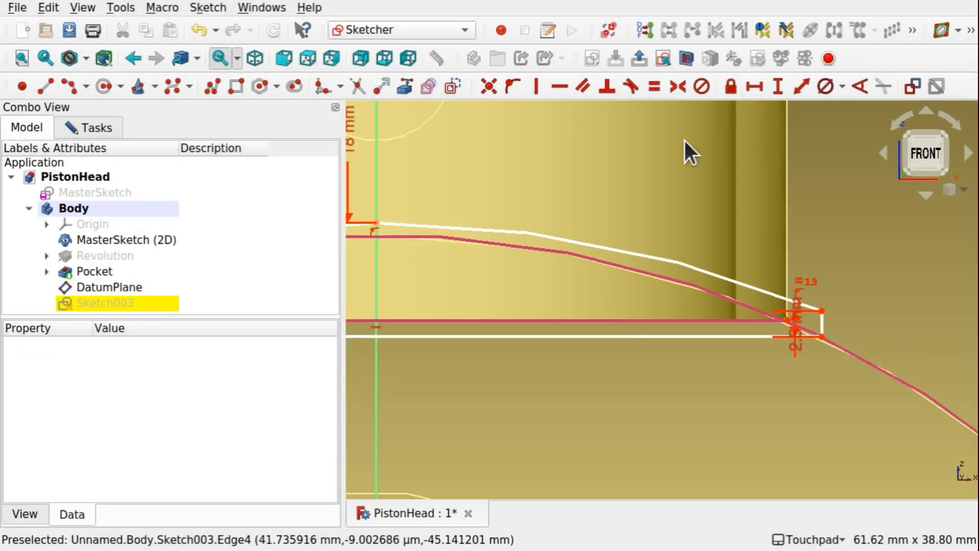
Constrain the horizontal length of the cut profile's lower line at 86.77 mm.
{"action": "scroll", "coordinate": [644, 313], "scroll_direction": "down", "scroll_amount": 5}
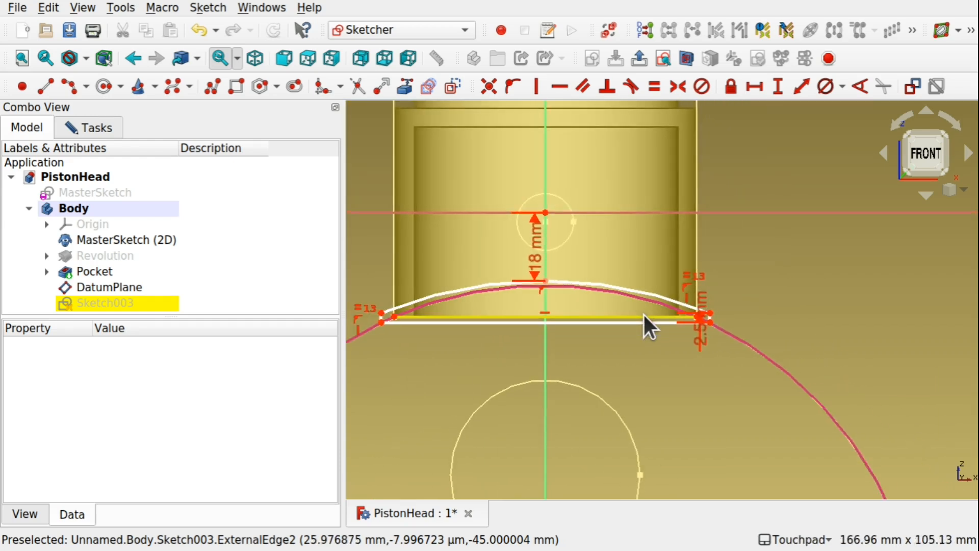
{"action": "left_click", "coordinate": [592, 325]}
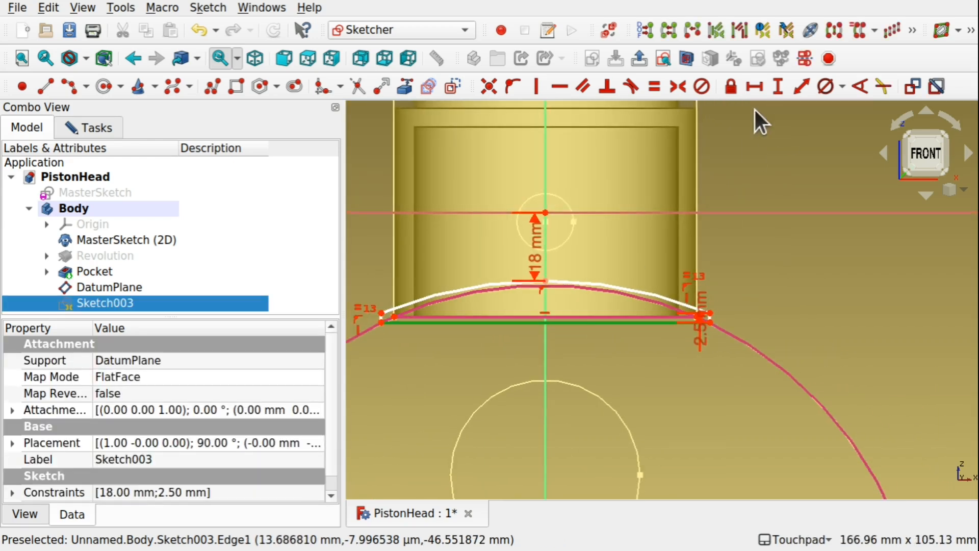
{"action": "left_click", "coordinate": [754, 84]}
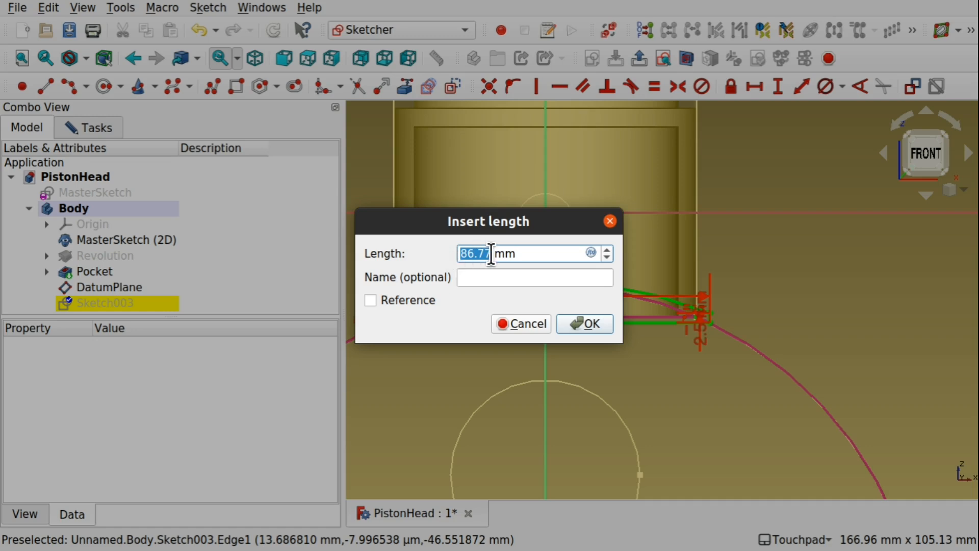
{"action": "left_click", "coordinate": [586, 323]}
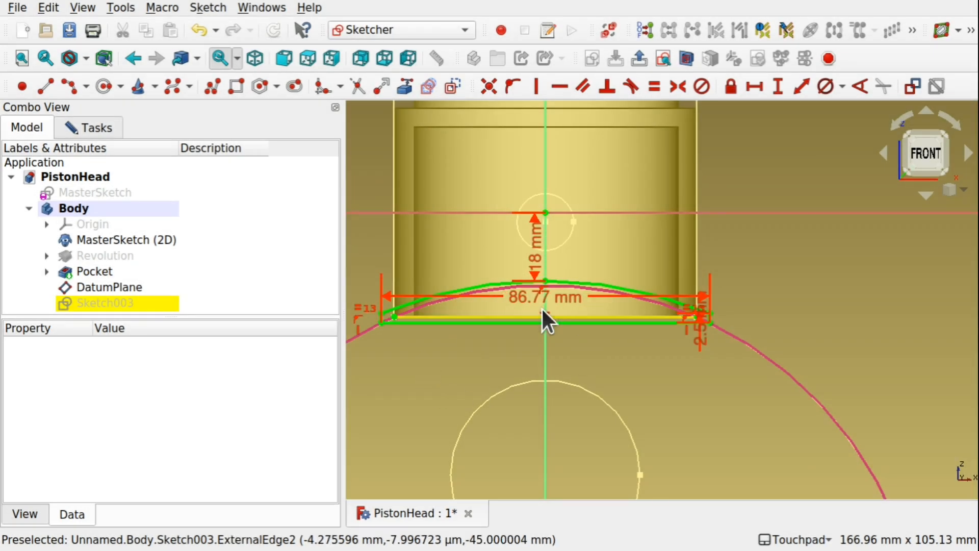
Set the vertical distance from the horizontal axis to the top of the profile's arc to 17.5 mm.
{"action": "scroll", "coordinate": [548, 306], "scroll_direction": "up", "scroll_amount": 3}
{"action": "scroll", "coordinate": [556, 306], "scroll_direction": "down", "scroll_amount": 4}
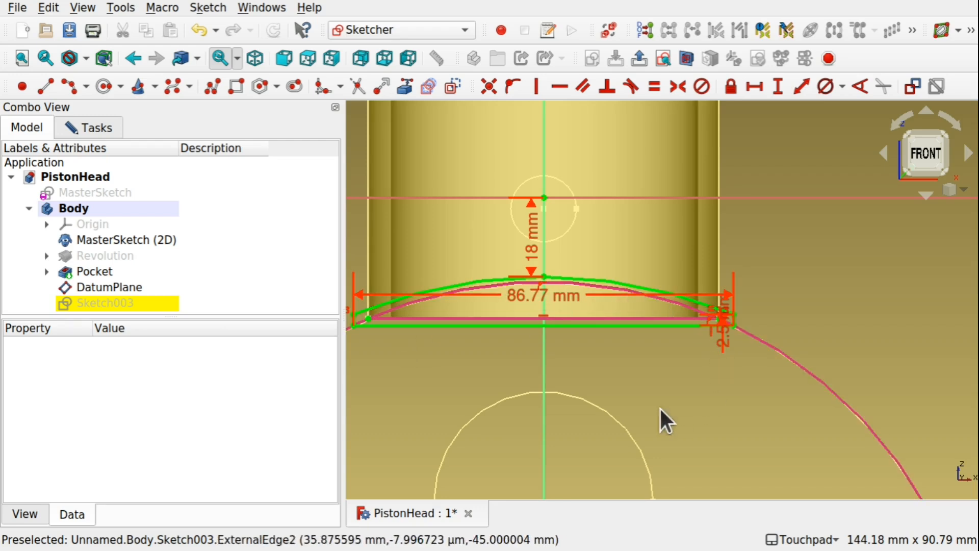
{"action": "scroll", "coordinate": [543, 290], "scroll_direction": "up", "scroll_amount": 3}
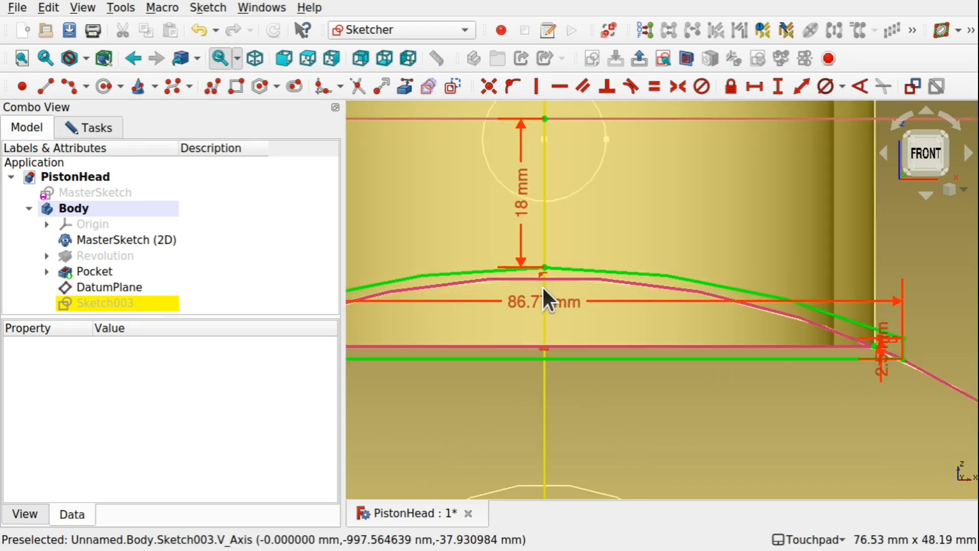
{"action": "scroll", "coordinate": [543, 289], "scroll_direction": "down", "scroll_amount": 2}
{"action": "scroll", "coordinate": [542, 286], "scroll_direction": "down", "scroll_amount": 1}
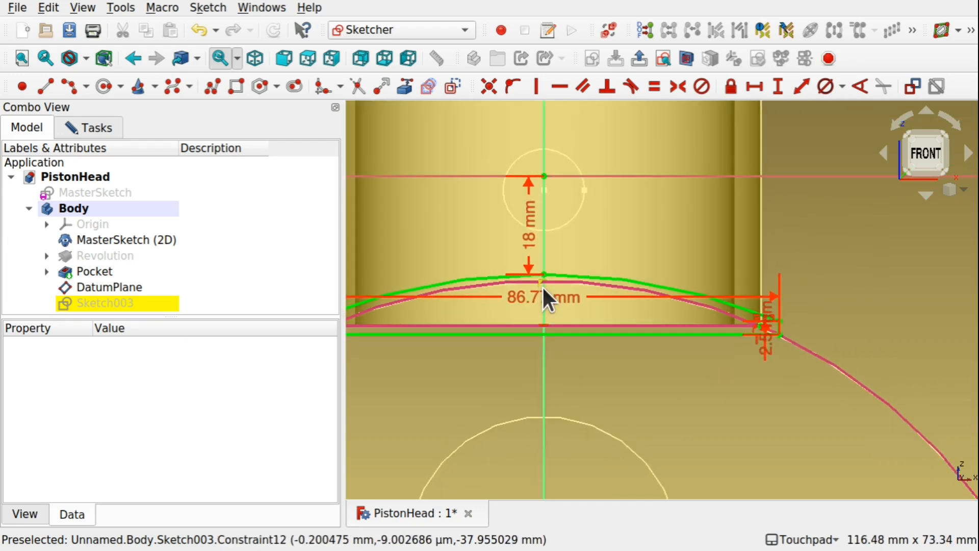
{"action": "double_click", "coordinate": [528, 240]}
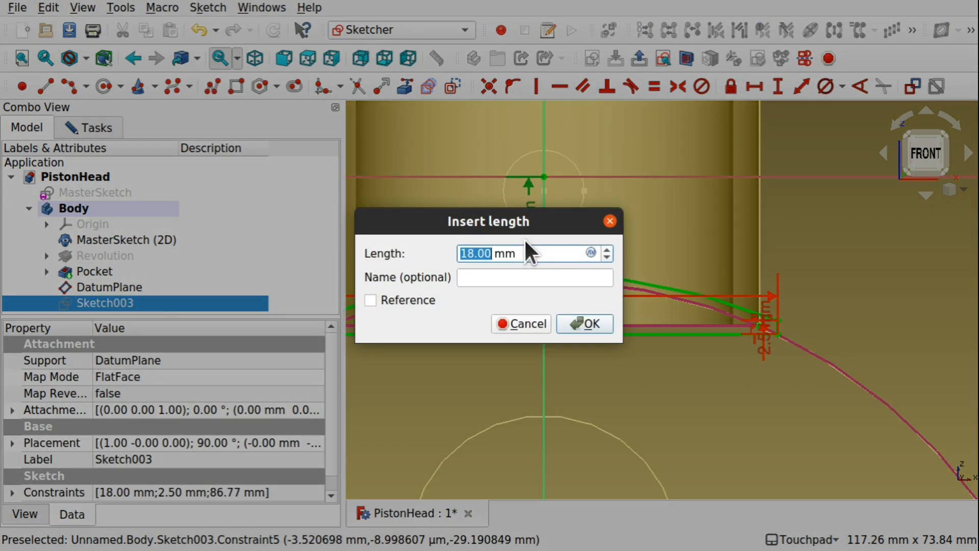
{"action": "type", "text": "17"}
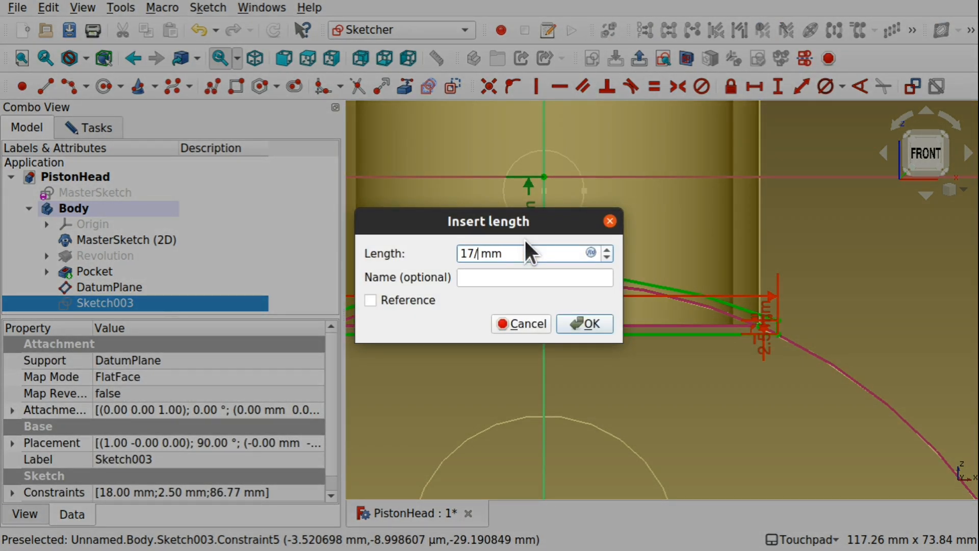
{"action": "type", "text": ".5"}
{"action": "key", "text": "Return"}
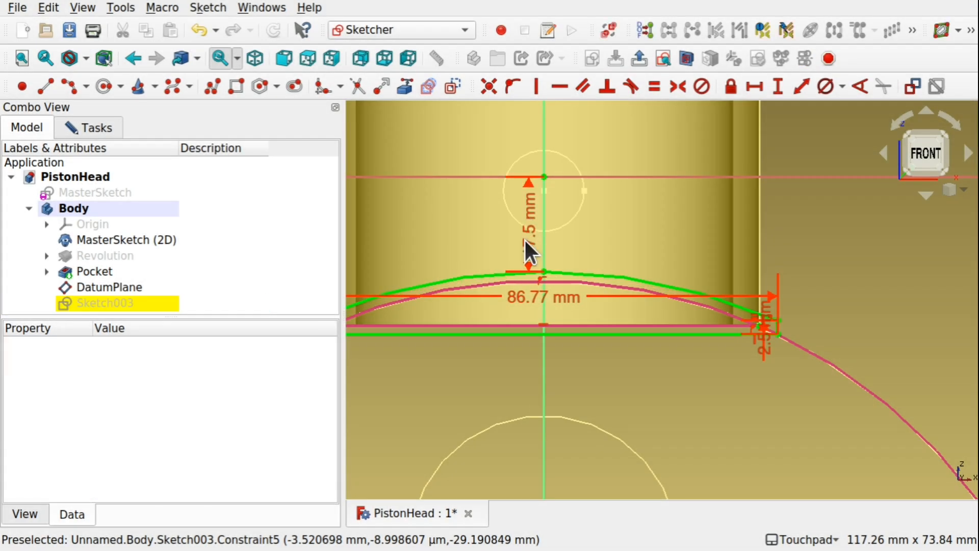
Finish editing the cut profile sketch and close it.
{"action": "scroll", "coordinate": [553, 289], "scroll_direction": "up", "scroll_amount": 3}
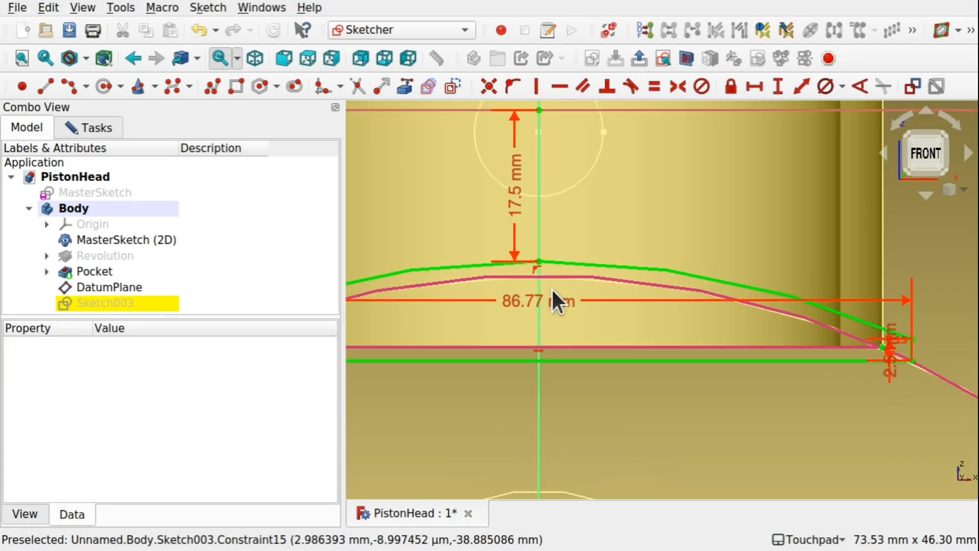
{"action": "scroll", "coordinate": [553, 289], "scroll_direction": "down", "scroll_amount": 5}
{"action": "scroll", "coordinate": [552, 287], "scroll_direction": "up", "scroll_amount": 2}
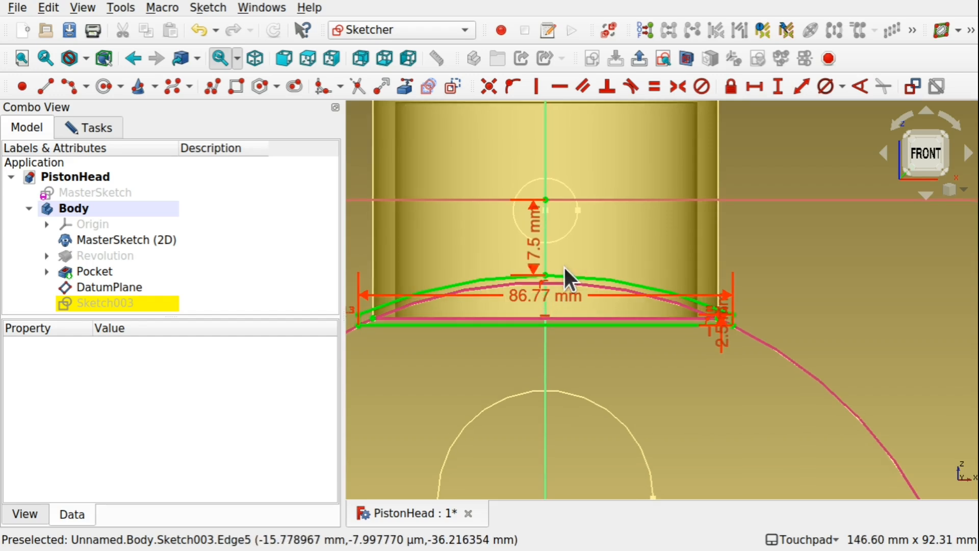
{"action": "scroll", "coordinate": [680, 277], "scroll_direction": "down", "scroll_amount": 5}
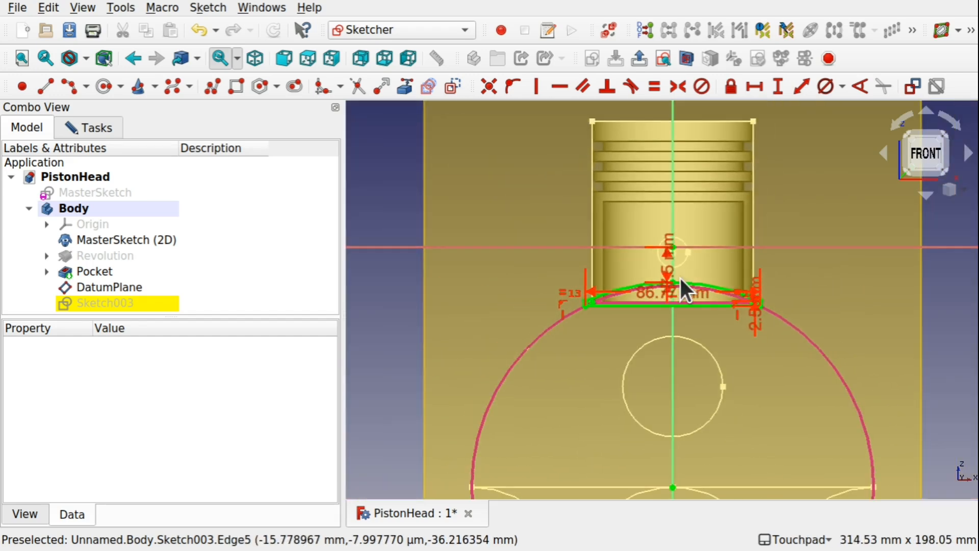
{"action": "scroll", "coordinate": [679, 277], "scroll_direction": "down", "scroll_amount": 1}
{"action": "left_click", "coordinate": [90, 128]}
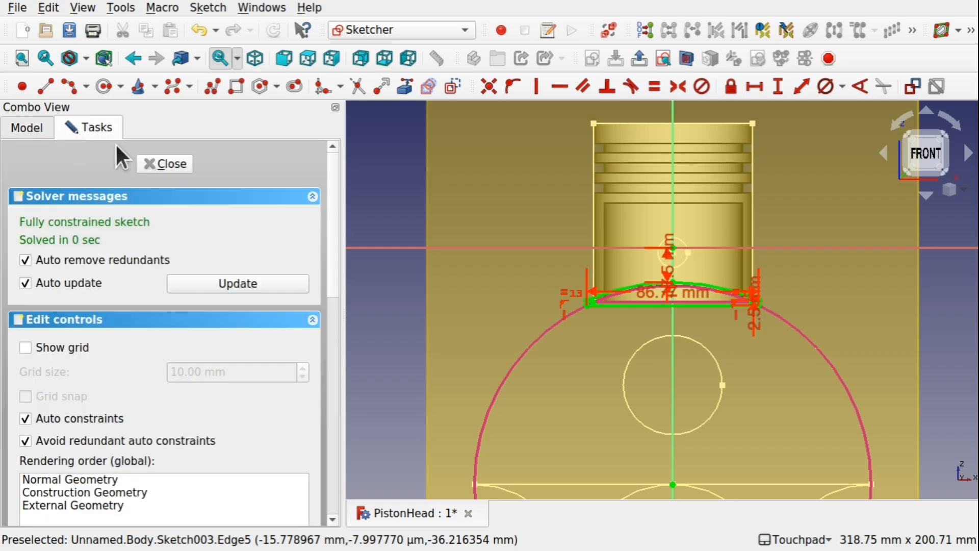
{"action": "left_click", "coordinate": [155, 162]}
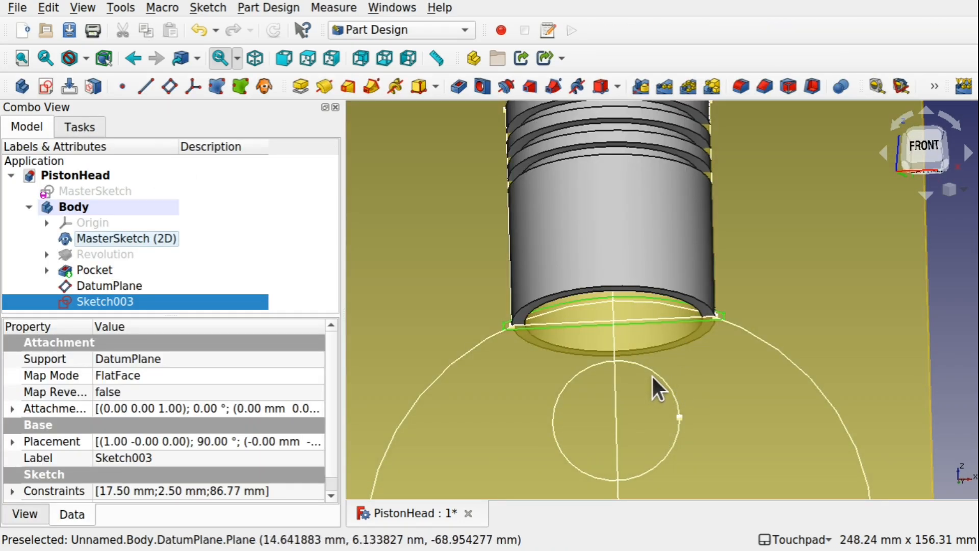
Hide the datum plane and the MasterSketch (2D) reference geometry, leaving Sketch003 shown on the piston.
{"action": "key", "text": "space"}
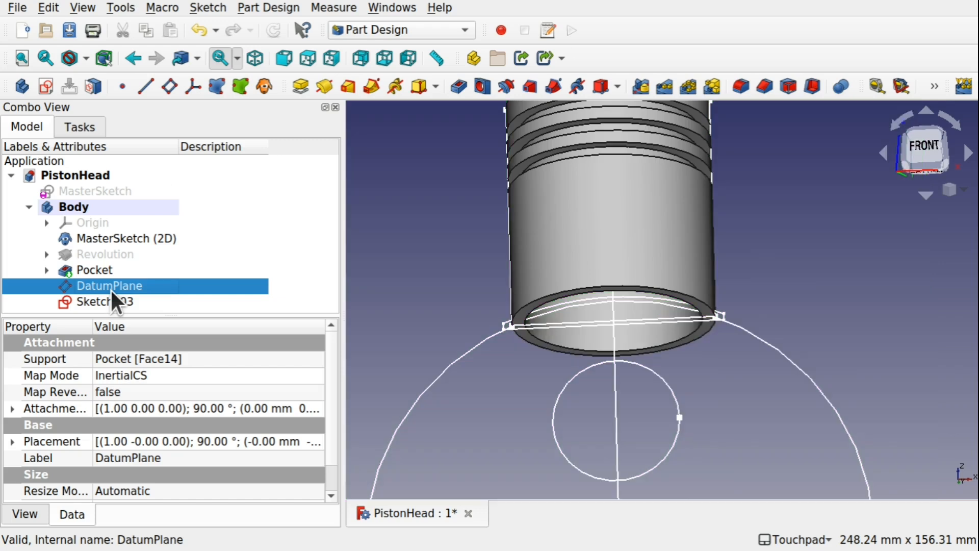
{"action": "left_click", "coordinate": [115, 237]}
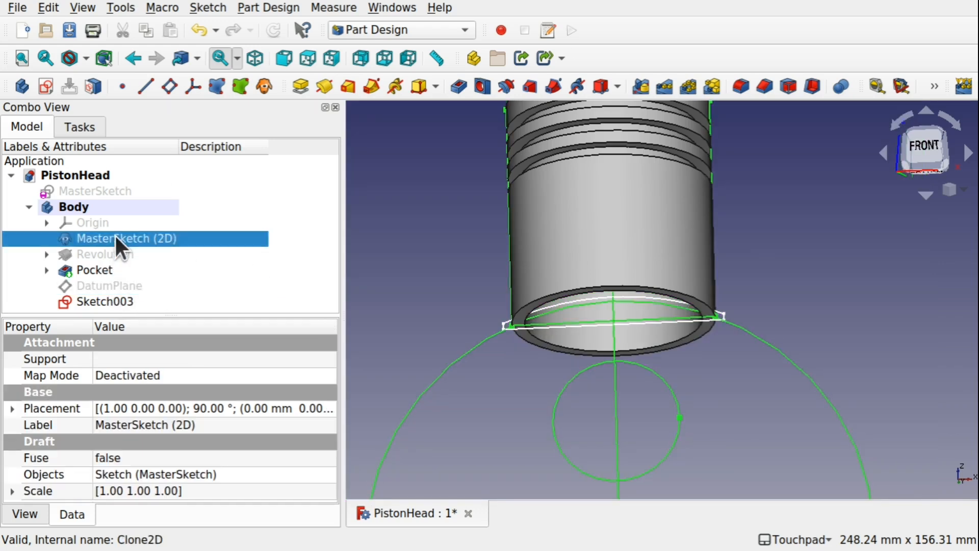
{"action": "key", "text": "space"}
{"action": "scroll", "coordinate": [585, 381], "scroll_direction": "up", "scroll_amount": 3}
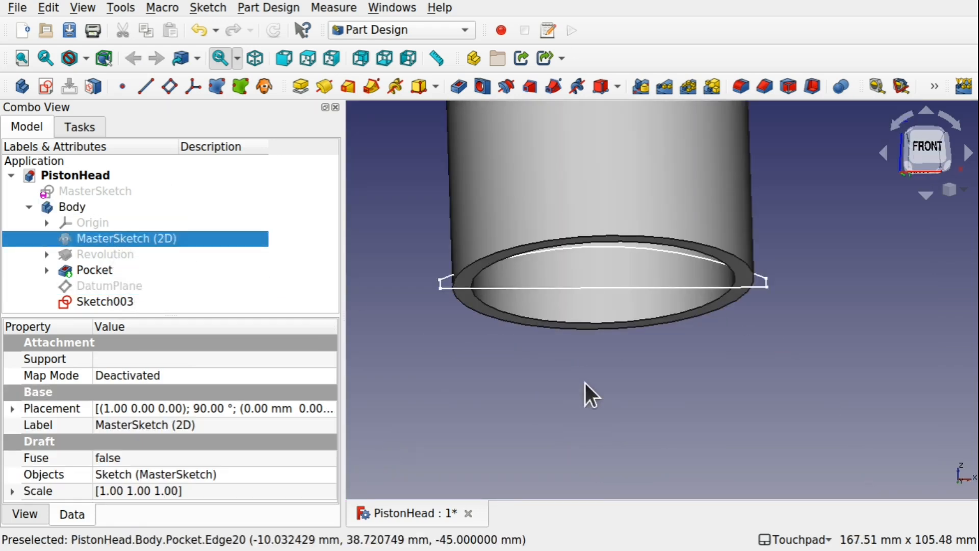
Start a Pocket from Sketch003 and make the cut symmetric to its plane.
{"action": "left_click_drag", "start_coordinate": [584, 381], "coordinate": [543, 351], "text": "alt"}
{"action": "left_click", "coordinate": [488, 354]}
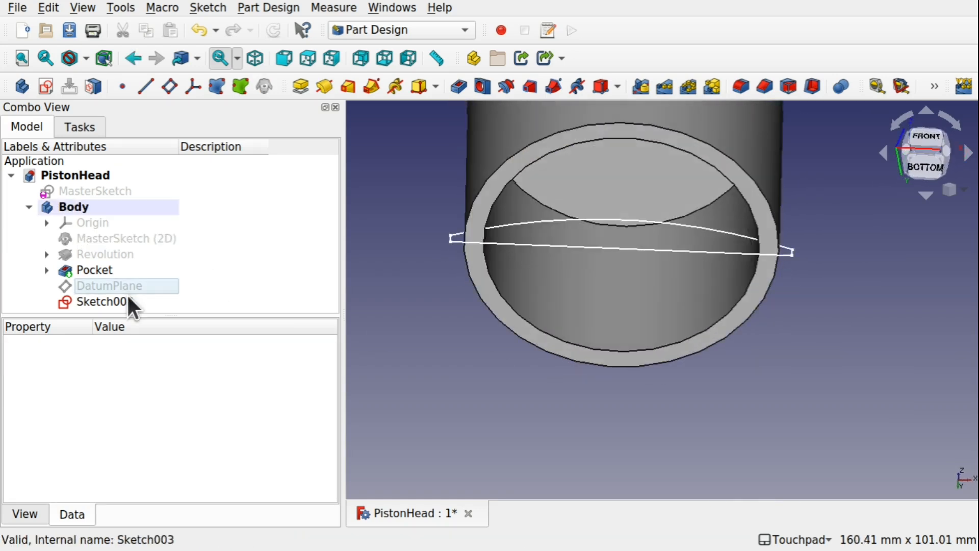
{"action": "left_click", "coordinate": [123, 305]}
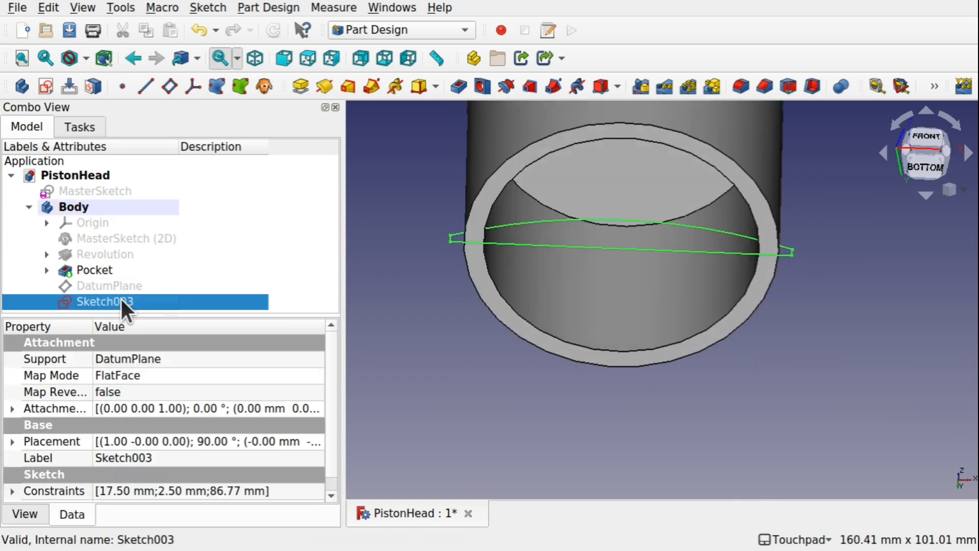
{"action": "left_click", "coordinate": [458, 87]}
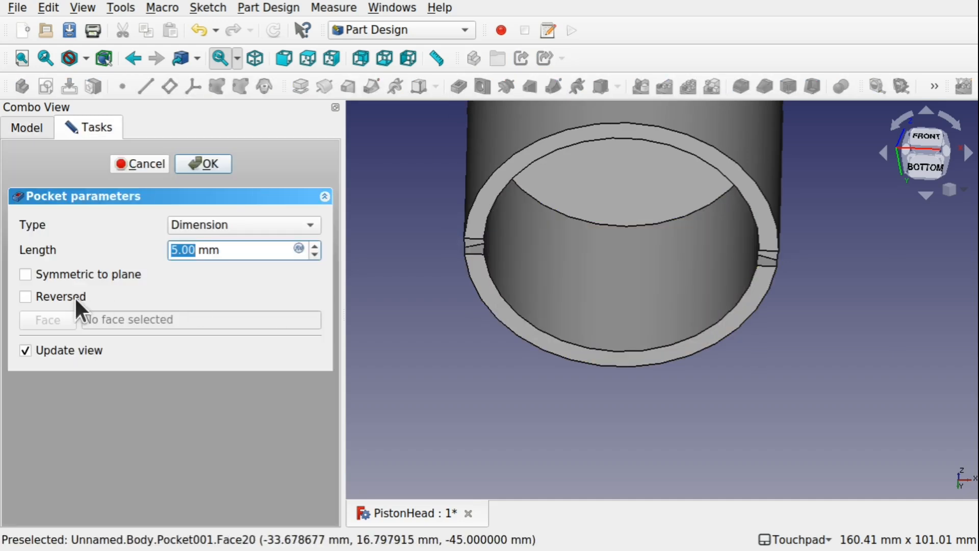
{"action": "left_click", "coordinate": [50, 278]}
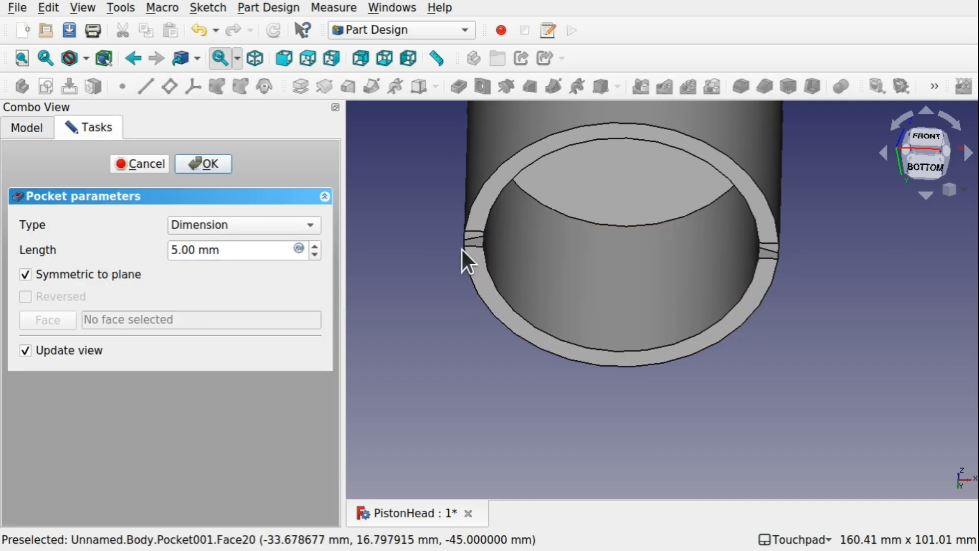
Switch the pocket's symmetric option off and on again to compare the cut as seen from below.
{"action": "mouse_move", "coordinate": [569, 251]}
{"action": "left_mouse_down", "text": "alt"}
{"action": "mouse_move", "coordinate": [590, 214]}
{"action": "mouse_move", "coordinate": [572, 238]}
{"action": "mouse_move", "coordinate": [565, 232]}
{"action": "left_mouse_up", "text": "alt"}
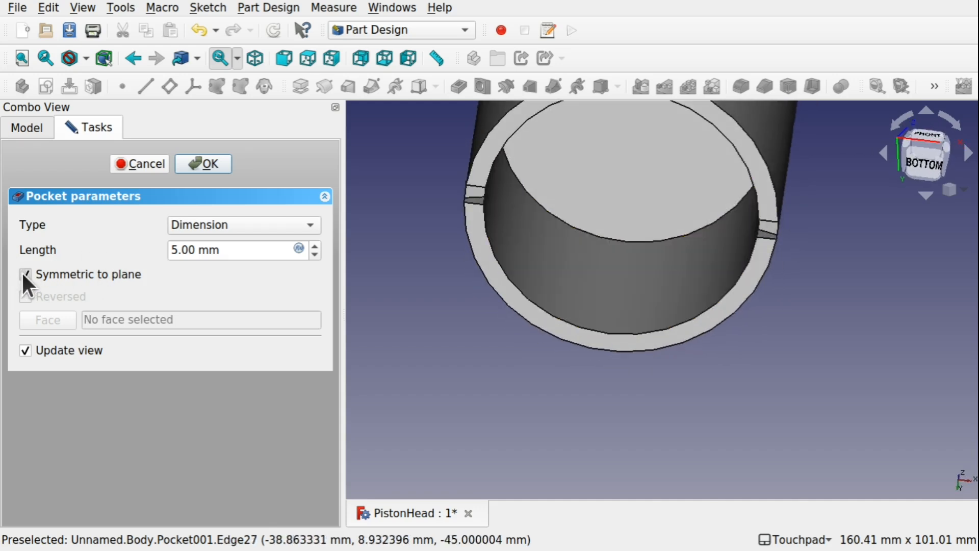
{"action": "left_click", "coordinate": [25, 275]}
{"action": "left_click_drag", "start_coordinate": [704, 204], "coordinate": [719, 338], "text": "alt"}
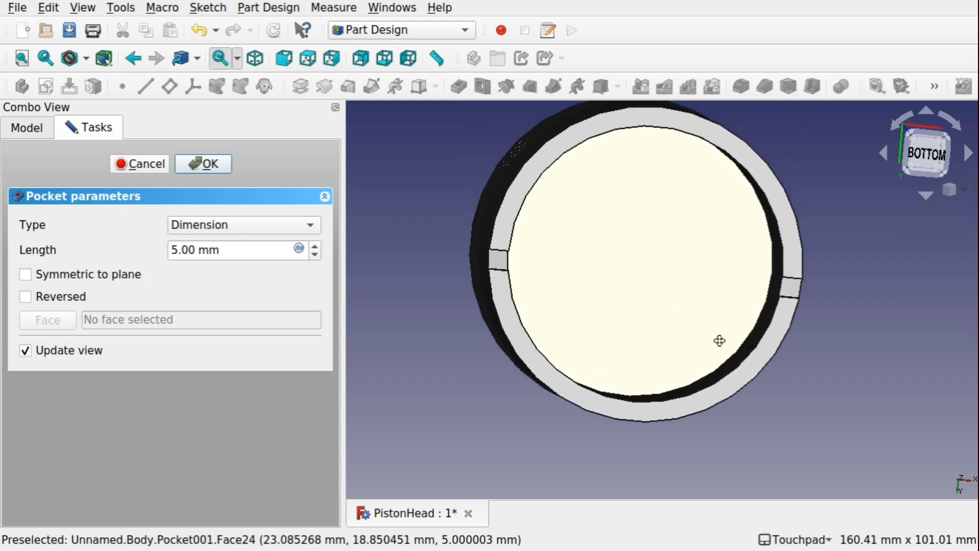
{"action": "left_click", "coordinate": [925, 157]}
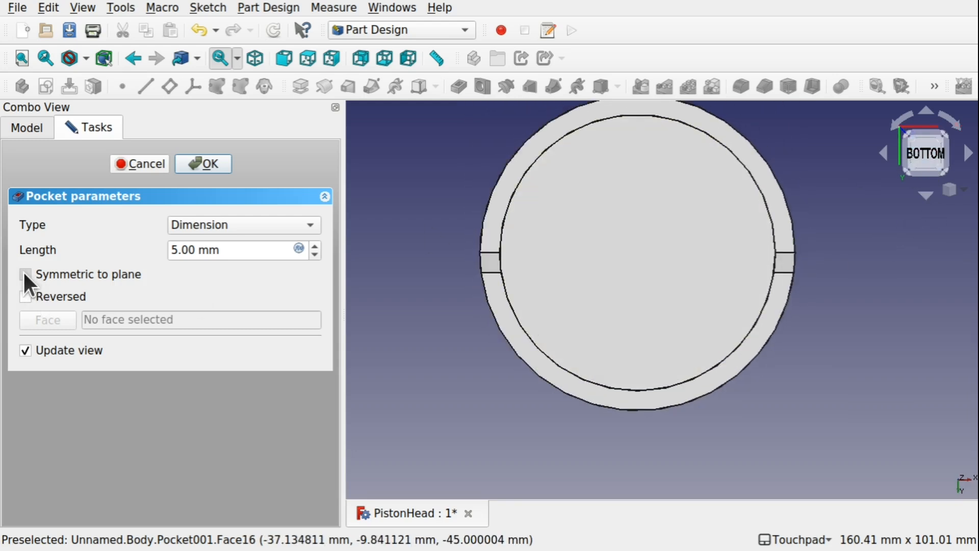
{"action": "left_click", "coordinate": [24, 276]}
{"action": "left_click", "coordinate": [24, 275]}
{"action": "left_click", "coordinate": [24, 275]}
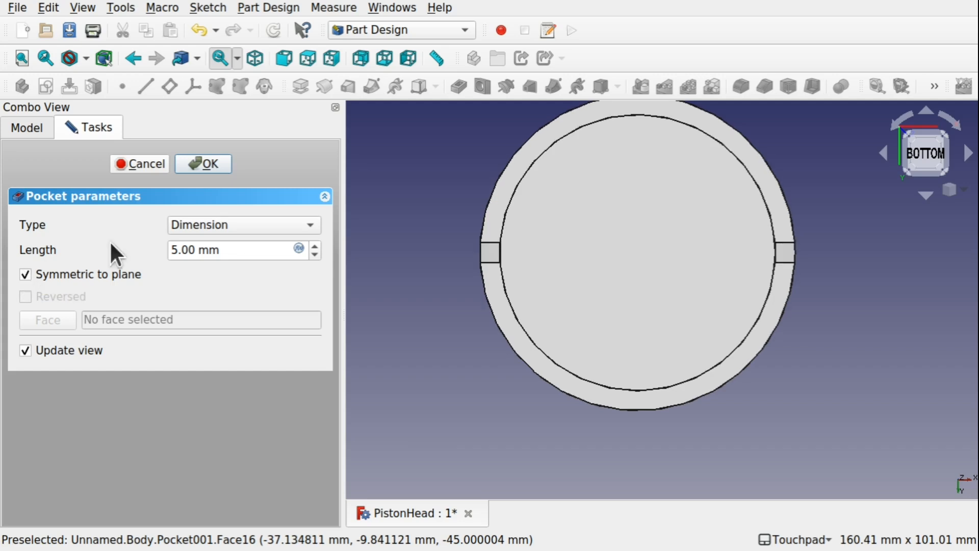
Set the pocket type to Through all and complete the arched cut across the piston's lower rim.
{"action": "left_click", "coordinate": [245, 224]}
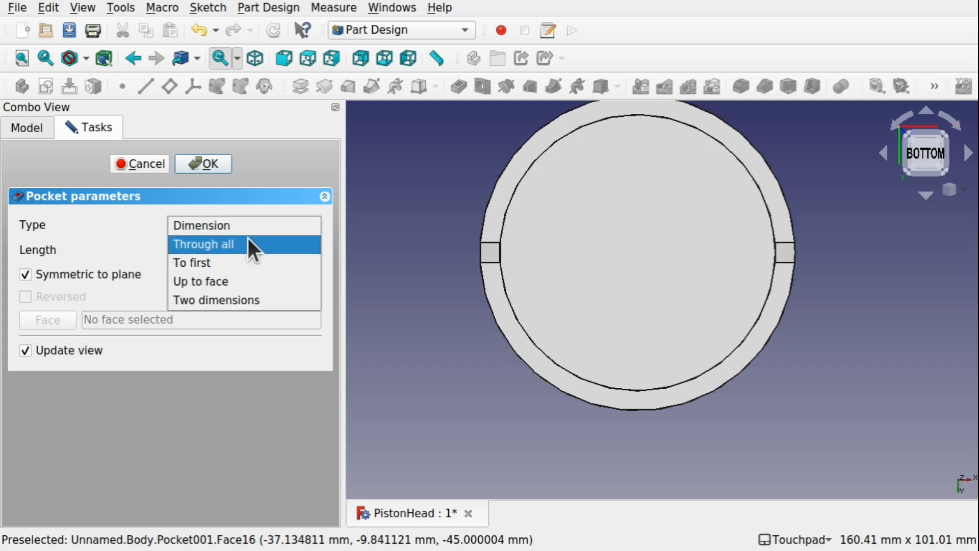
{"action": "left_click", "coordinate": [248, 243]}
{"action": "left_click_drag", "start_coordinate": [667, 181], "coordinate": [653, 294], "text": "alt"}
{"action": "left_click_drag", "start_coordinate": [648, 334], "coordinate": [651, 258], "text": "alt"}
{"action": "left_click", "coordinate": [210, 164]}
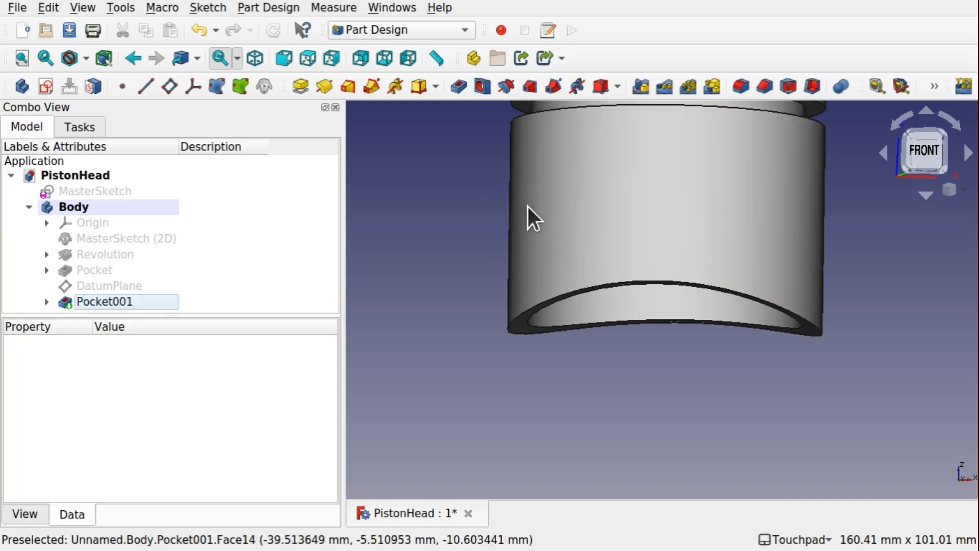
Show the MasterSketch (2D) reference geometry again beside the finished pocket.
{"action": "left_click_drag", "start_coordinate": [682, 311], "coordinate": [673, 289], "text": "alt"}
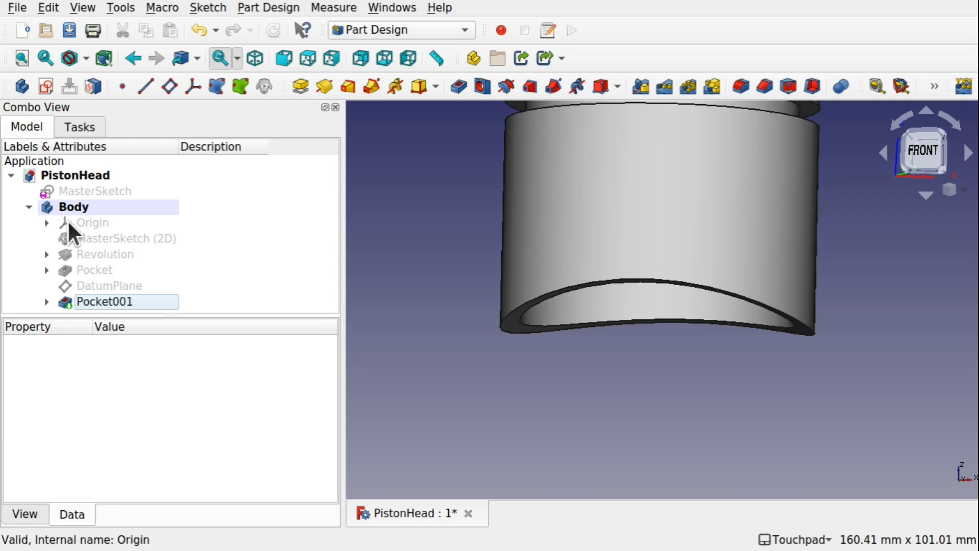
{"action": "left_click", "coordinate": [127, 240]}
{"action": "key", "text": "space"}
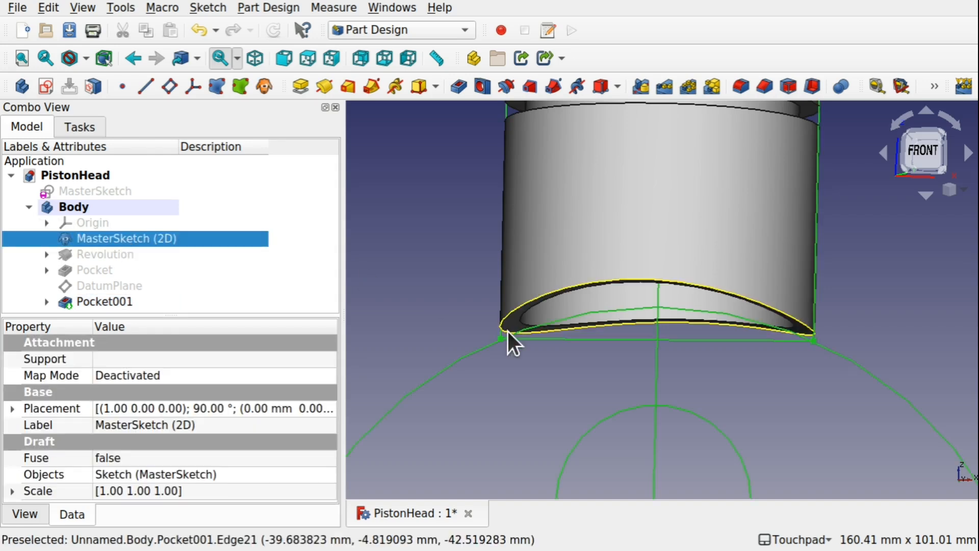
Inspect the hollow underside of the piston head against the small pin circle of MasterSketch (2D).
{"action": "mouse_move", "coordinate": [507, 332]}
{"action": "left_mouse_down", "text": "alt"}
{"action": "mouse_move", "coordinate": [602, 349]}
{"action": "mouse_move", "coordinate": [601, 334]}
{"action": "mouse_move", "coordinate": [734, 298]}
{"action": "mouse_move", "coordinate": [665, 349]}
{"action": "left_mouse_up", "text": "alt"}
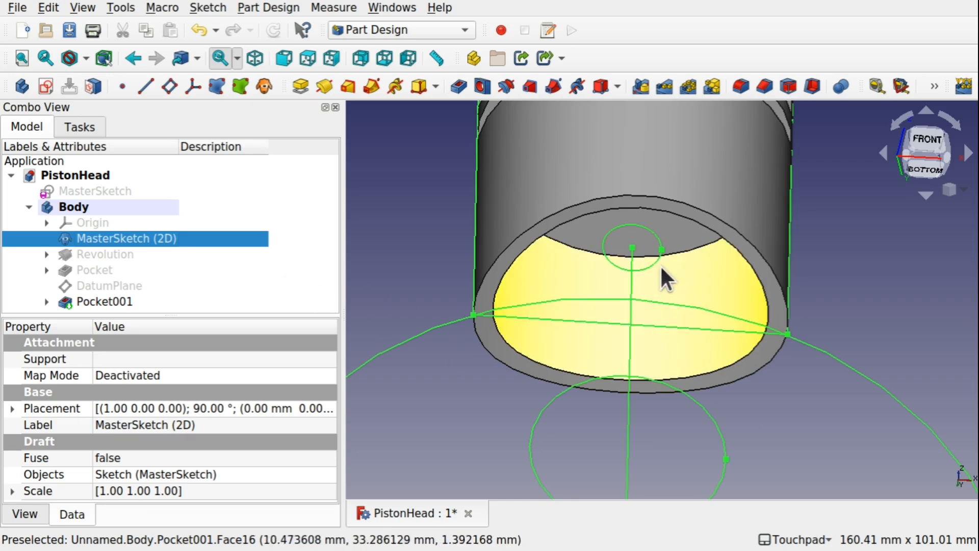
{"action": "left_click", "coordinate": [648, 265]}
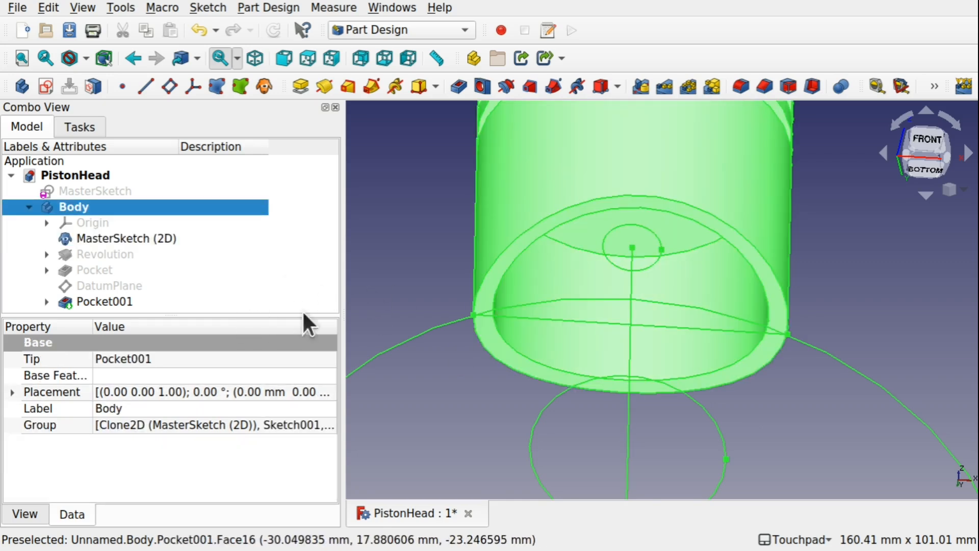
{"action": "left_click", "coordinate": [359, 301]}
{"action": "left_click", "coordinate": [117, 285]}
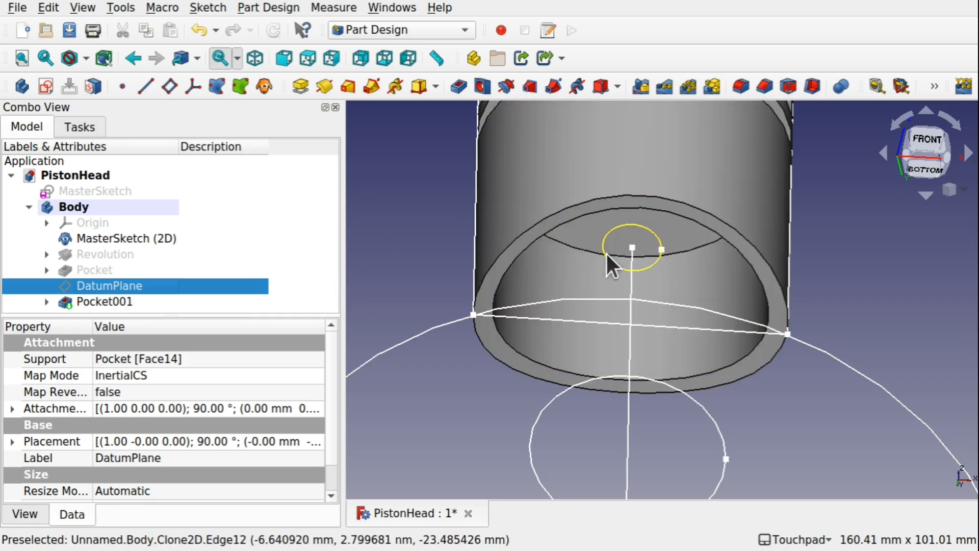
{"action": "left_click", "coordinate": [122, 304]}
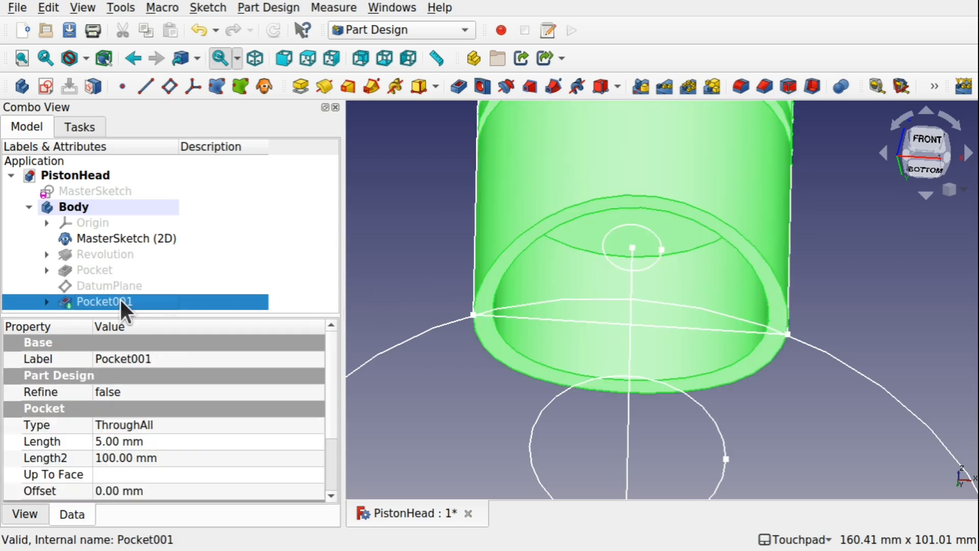
{"action": "left_click", "coordinate": [468, 286]}
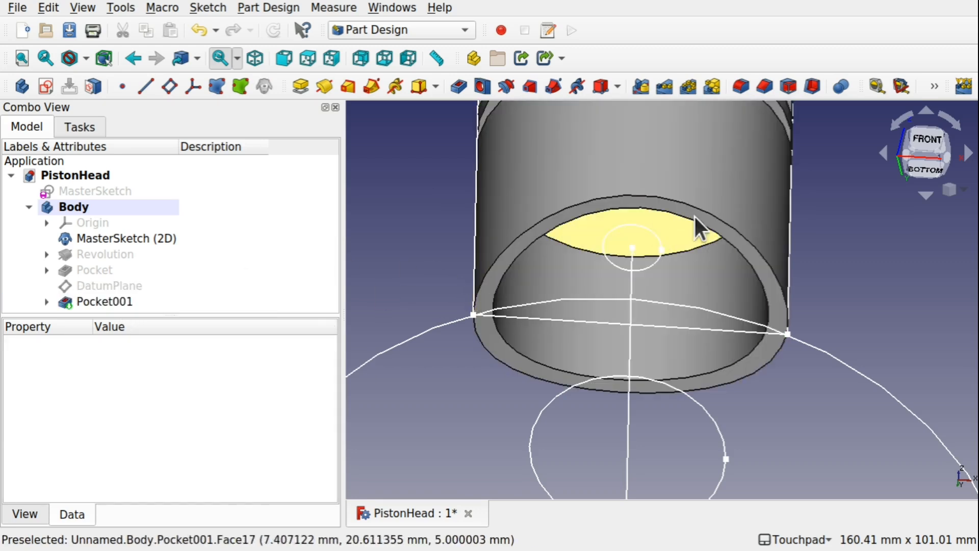
{"action": "left_click_drag", "start_coordinate": [694, 306], "coordinate": [727, 362], "text": "alt"}
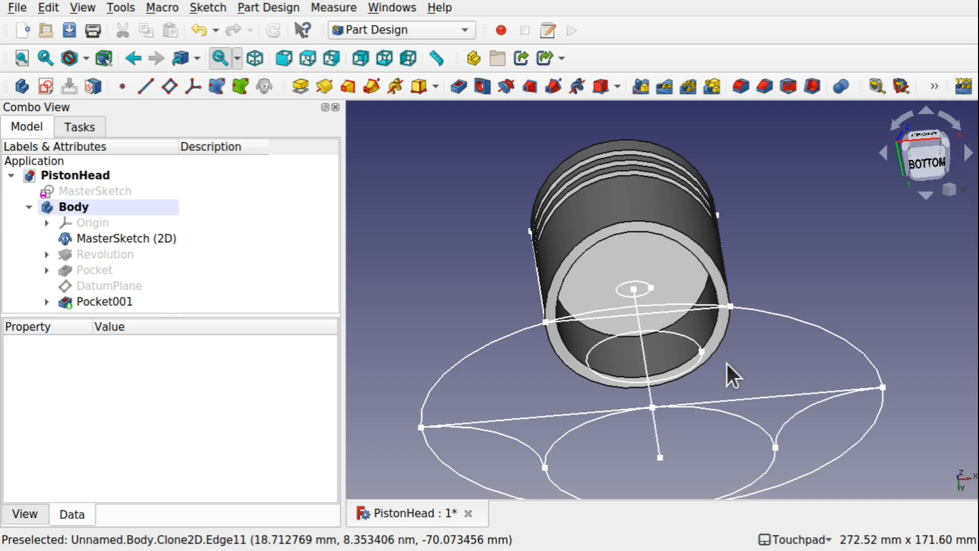
Create a datum plane referenced to the piston's outer cylindrical skirt face with Inertia 2-3 attachment.
{"action": "left_click_drag", "start_coordinate": [726, 362], "coordinate": [719, 402], "text": "alt"}
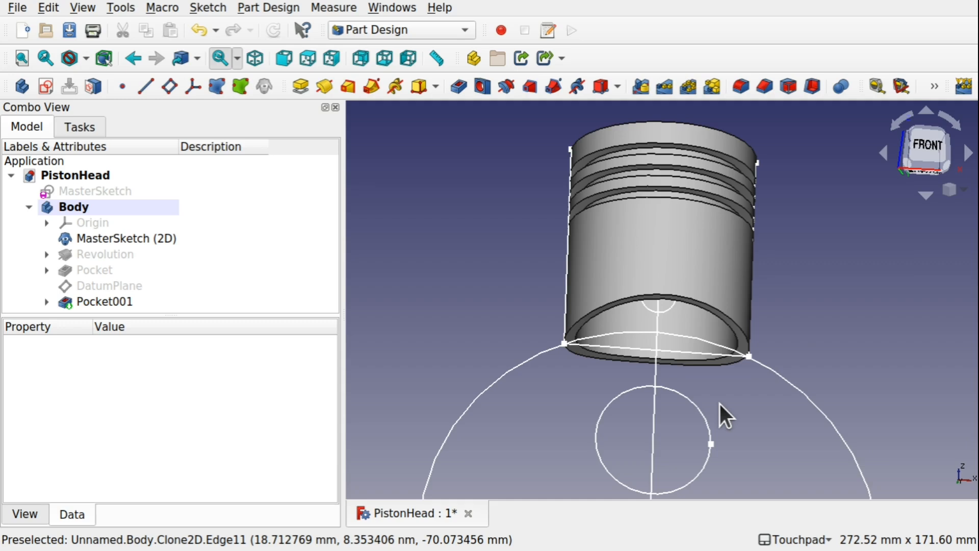
{"action": "left_click_drag", "start_coordinate": [719, 402], "coordinate": [715, 396], "text": "alt"}
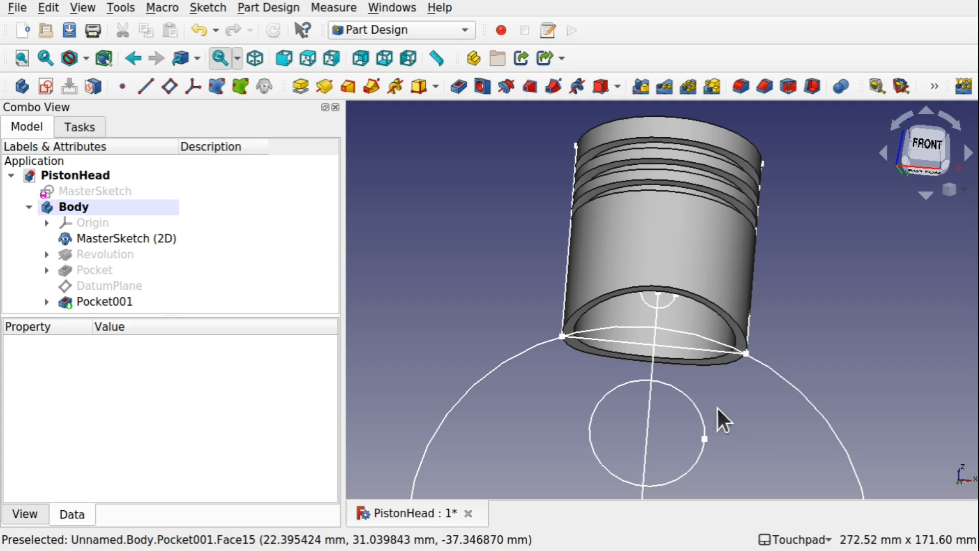
{"action": "left_click", "coordinate": [699, 263]}
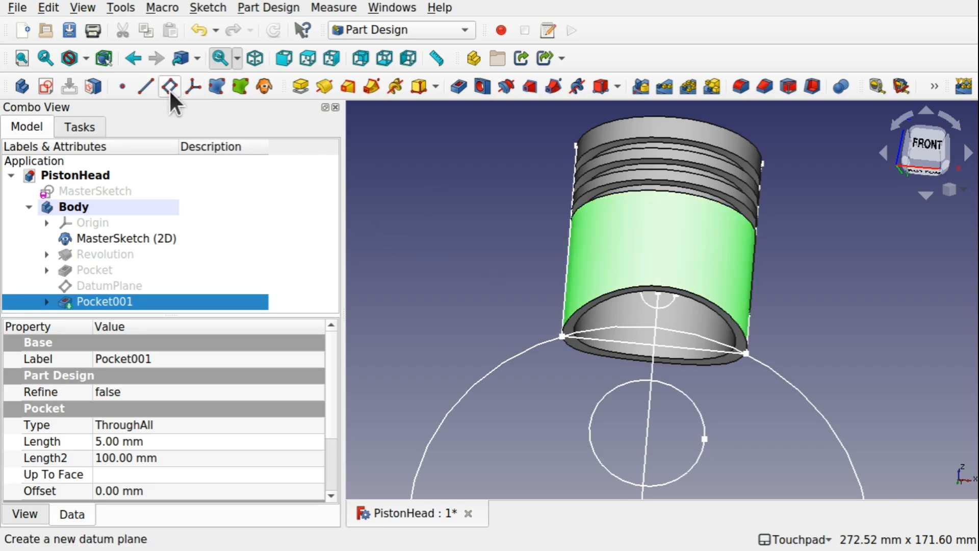
{"action": "left_click", "coordinate": [255, 8]}
{"action": "mouse_move", "coordinate": [320, 57]}
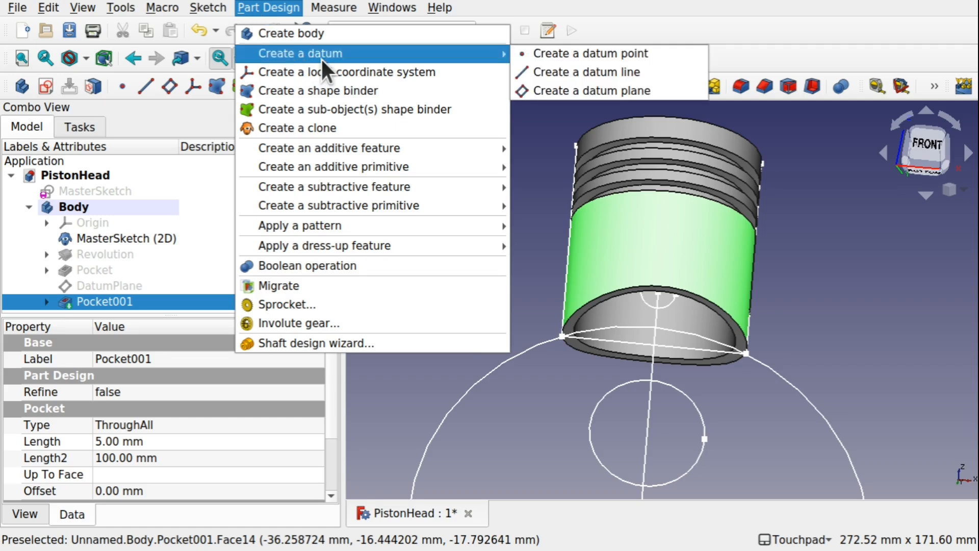
{"action": "left_click", "coordinate": [559, 90]}
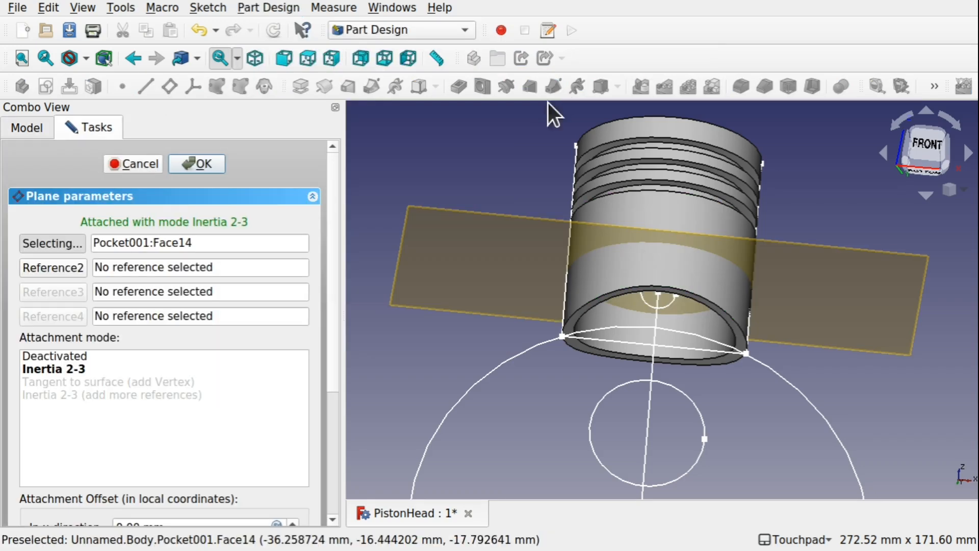
Set the datum plane's attachment rotation around the x-axis to 90°.
{"action": "left_click", "coordinate": [330, 431]}
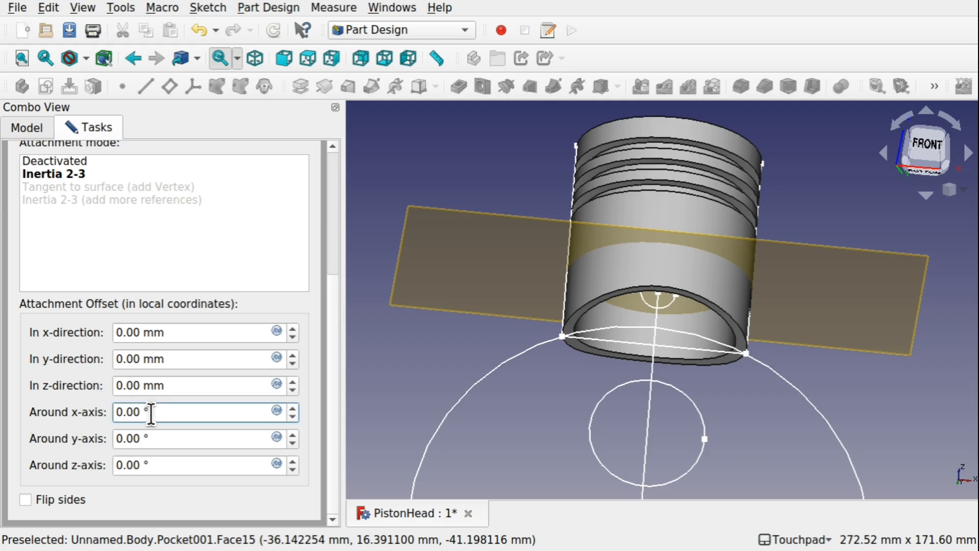
{"action": "type", "text": "90"}
{"action": "key", "text": "Return"}
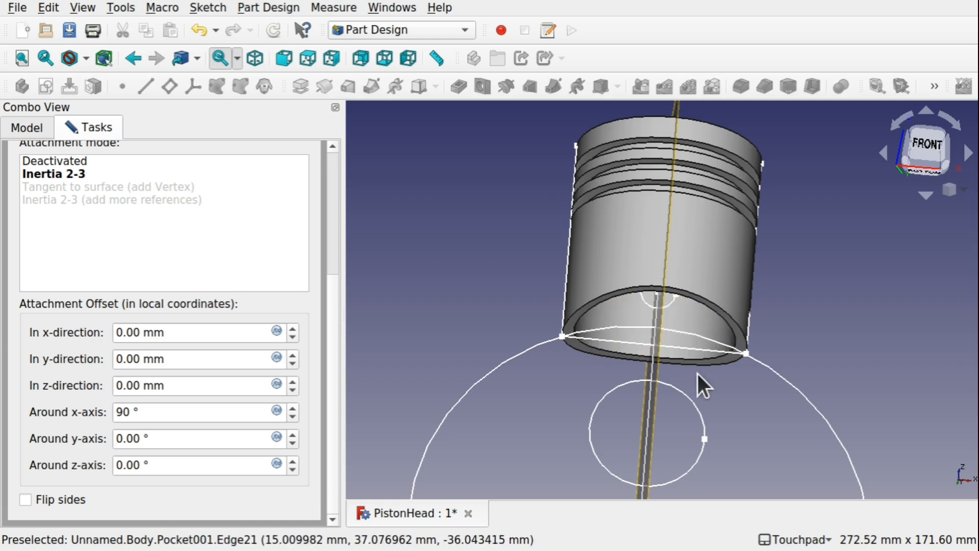
Set the datum plane's attachment rotation around the z-axis to 90° and accept the plane.
{"action": "left_click_drag", "start_coordinate": [680, 275], "coordinate": [645, 304], "text": "shift"}
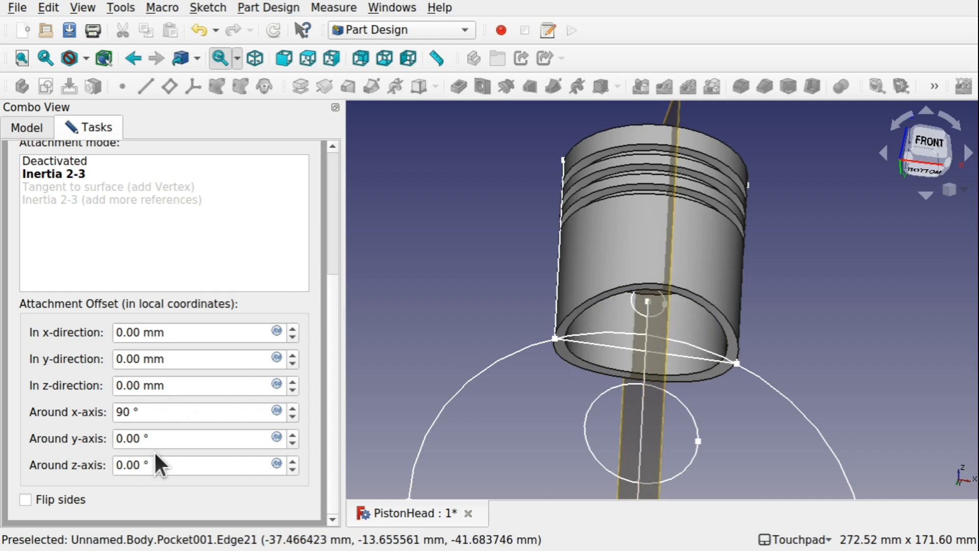
{"action": "mouse_move", "coordinate": [882, 457]}
{"action": "left_mouse_down", "text": "shift"}
{"action": "mouse_move", "coordinate": [846, 448]}
{"action": "mouse_move", "coordinate": [941, 484]}
{"action": "left_mouse_up", "text": "shift"}
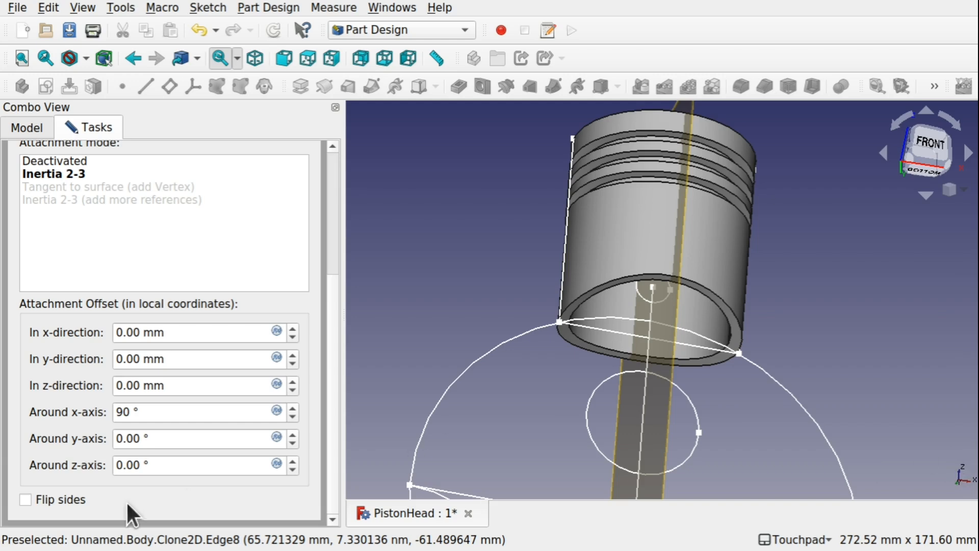
{"action": "left_click", "coordinate": [160, 463]}
{"action": "type", "text": "90"}
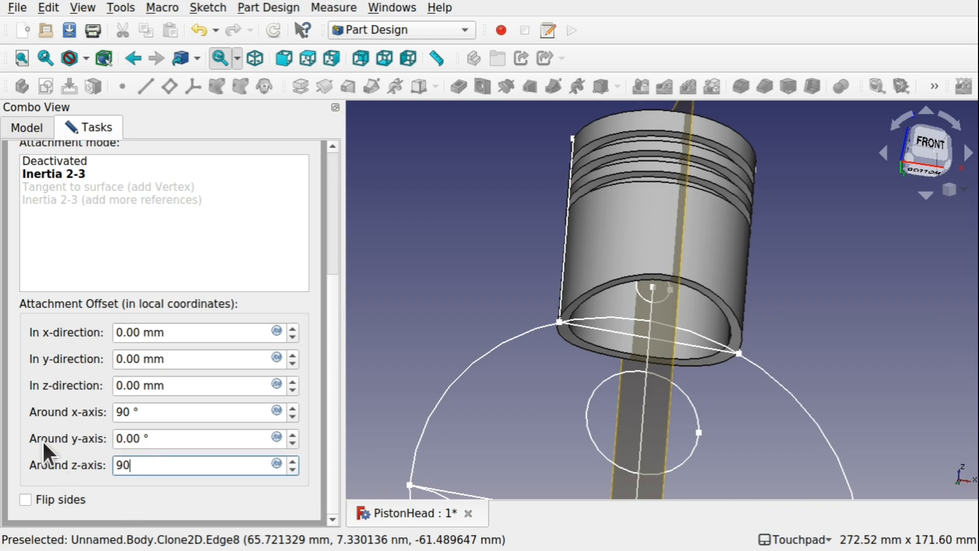
{"action": "left_click", "coordinate": [413, 302]}
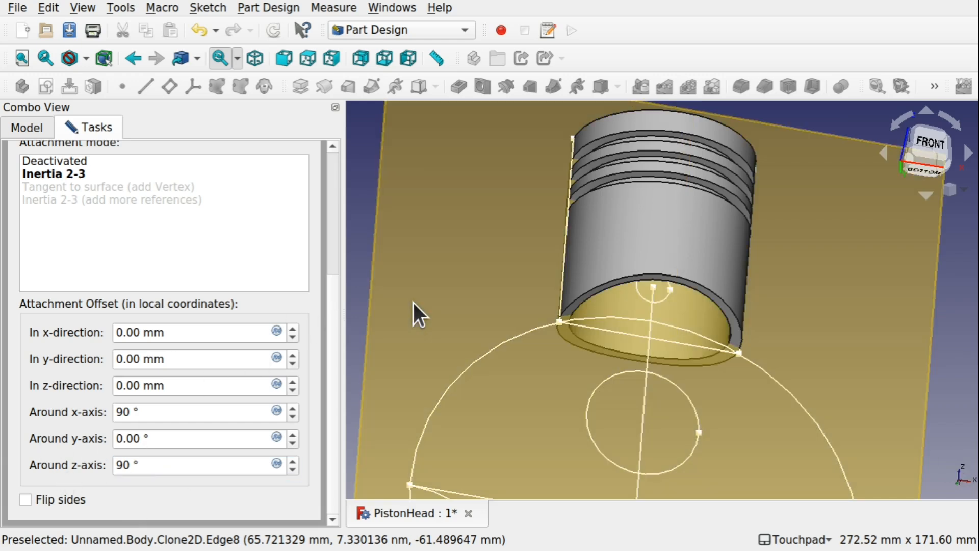
{"action": "left_click_drag", "start_coordinate": [742, 256], "coordinate": [755, 226], "text": "shift"}
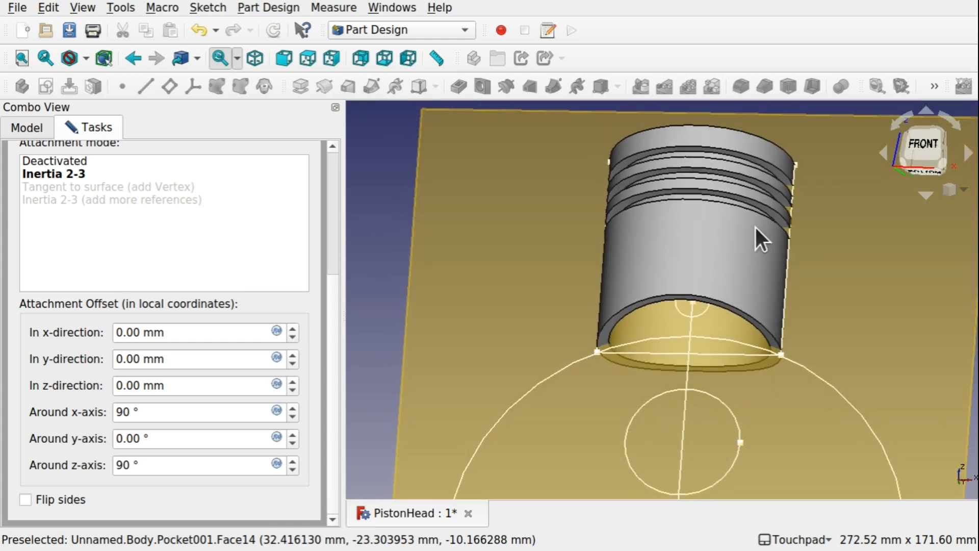
{"action": "scroll", "coordinate": [335, 197], "scroll_direction": "up", "scroll_amount": 5}
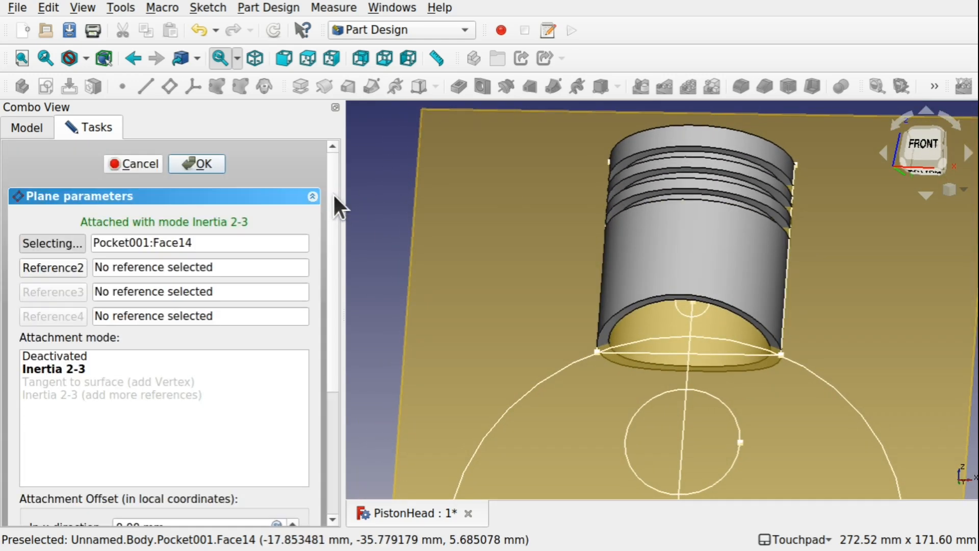
{"action": "left_click", "coordinate": [215, 164]}
Create a new sketch on the upright datum plane through the piston's axis.
{"action": "left_click_drag", "start_coordinate": [552, 243], "coordinate": [515, 258], "text": "shift"}
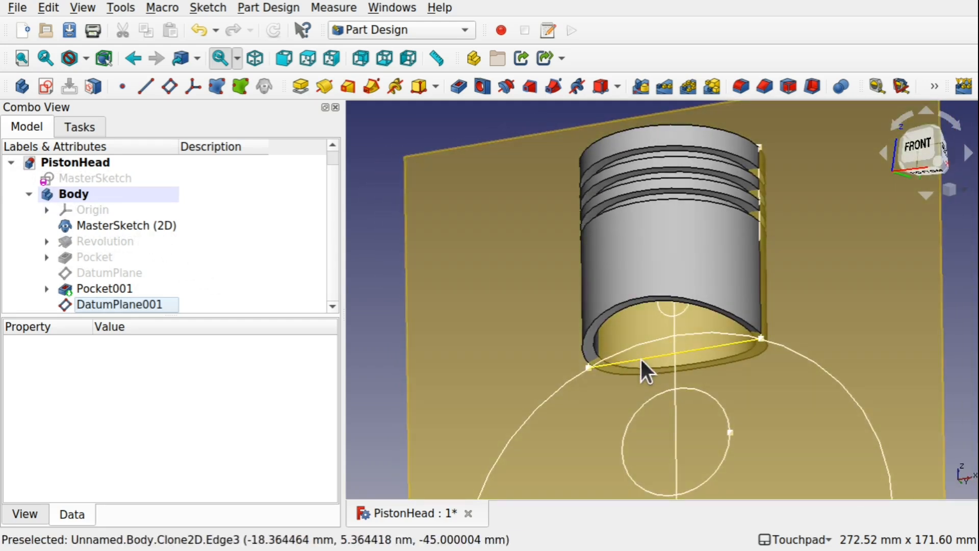
{"action": "left_click_drag", "start_coordinate": [645, 367], "coordinate": [684, 322], "text": "shift"}
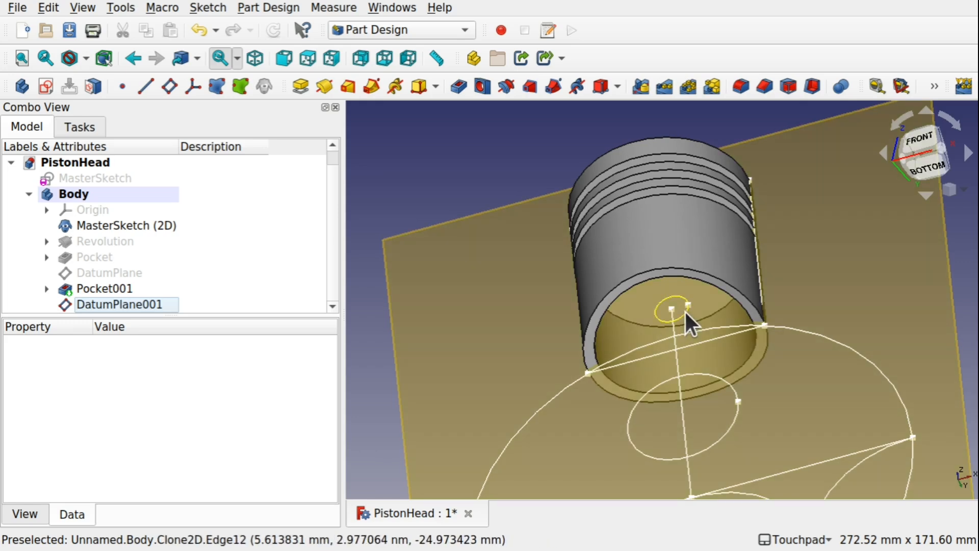
{"action": "left_click", "coordinate": [685, 310]}
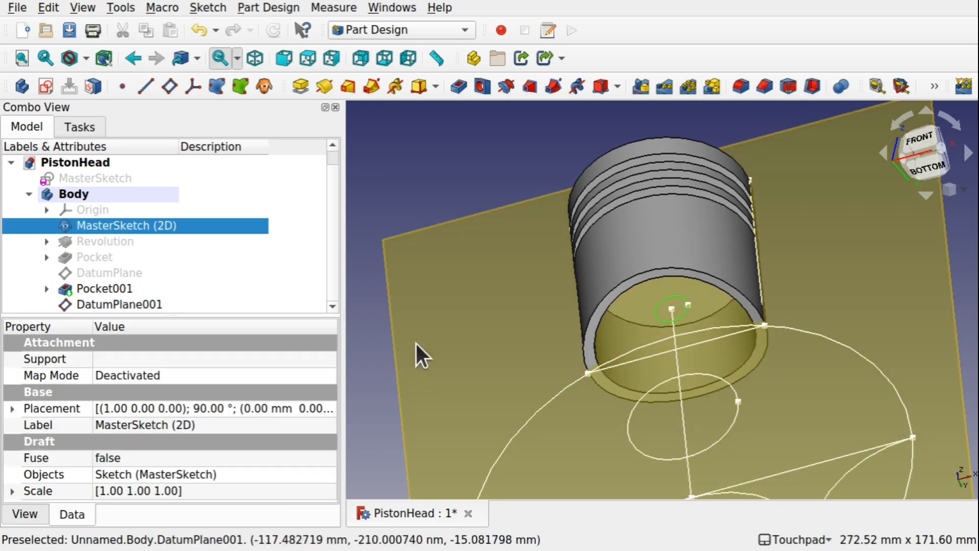
{"action": "left_click_drag", "start_coordinate": [515, 289], "coordinate": [525, 305], "text": "shift"}
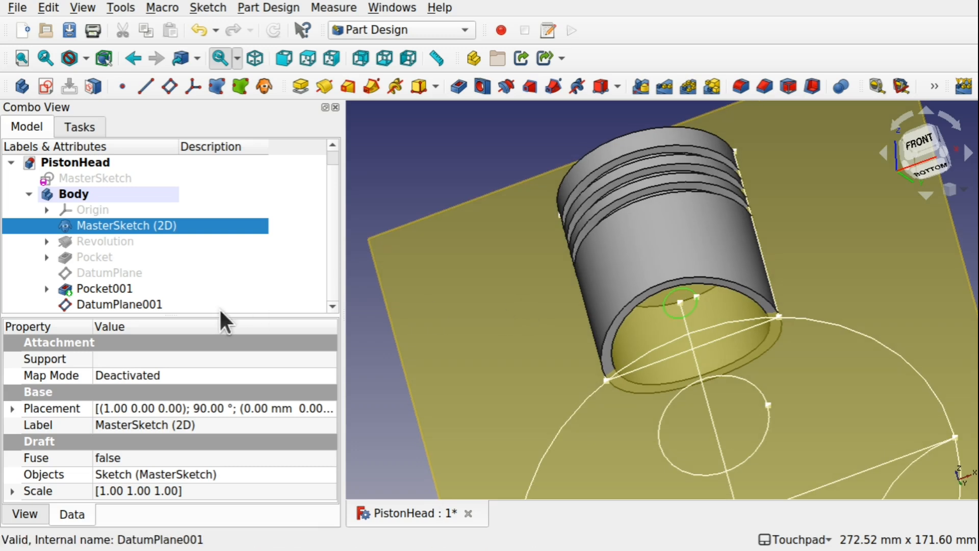
{"action": "left_click", "coordinate": [159, 302]}
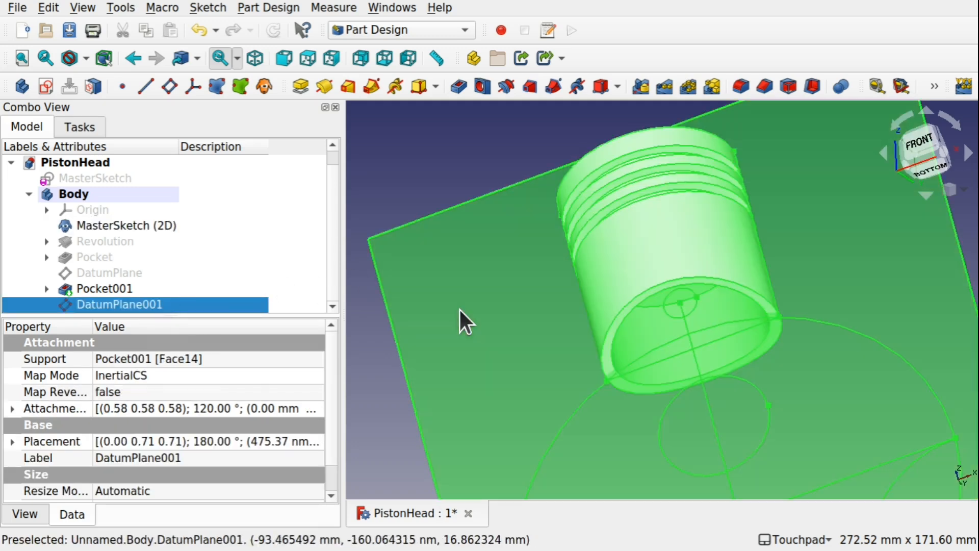
{"action": "left_click", "coordinate": [459, 308]}
{"action": "left_click", "coordinate": [471, 305]}
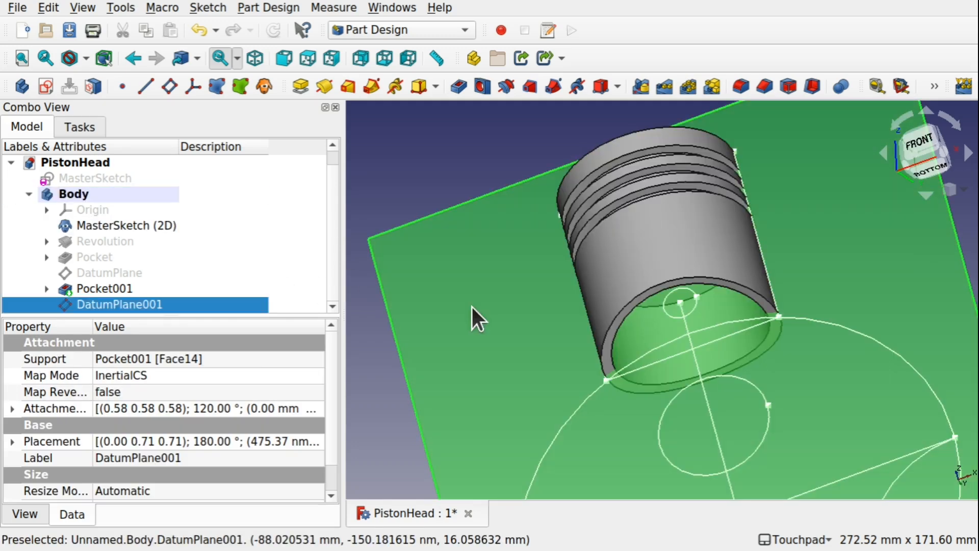
{"action": "left_click", "coordinate": [459, 307]}
{"action": "left_click", "coordinate": [458, 308]}
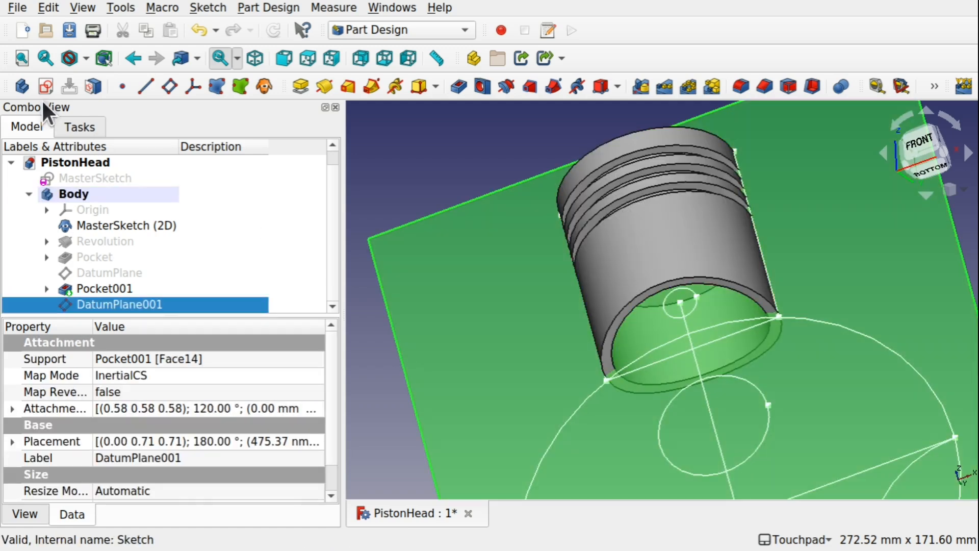
{"action": "left_click", "coordinate": [44, 88]}
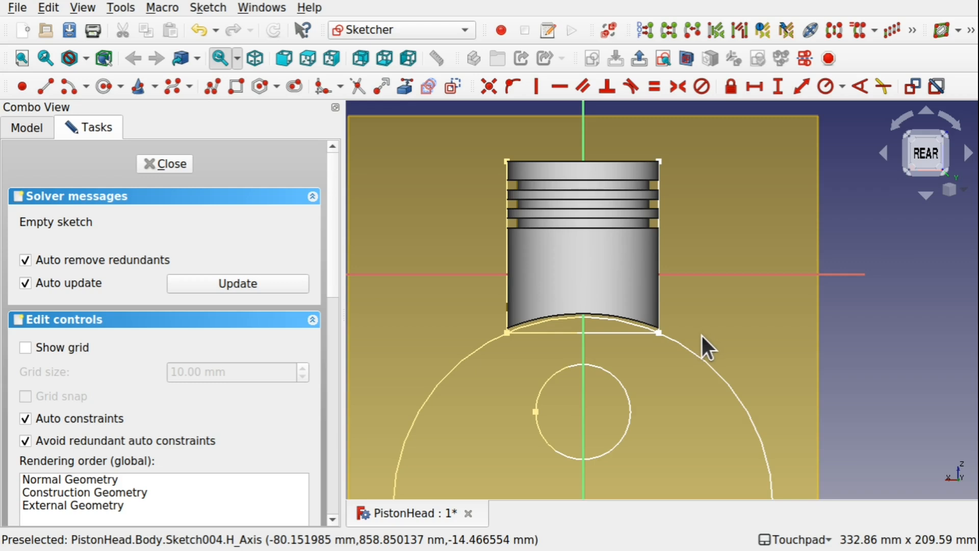
Bring the small pin circle of MasterSketch (2D) into the new sketch as external geometry.
{"action": "left_click_drag", "start_coordinate": [700, 334], "coordinate": [659, 304], "text": "alt"}
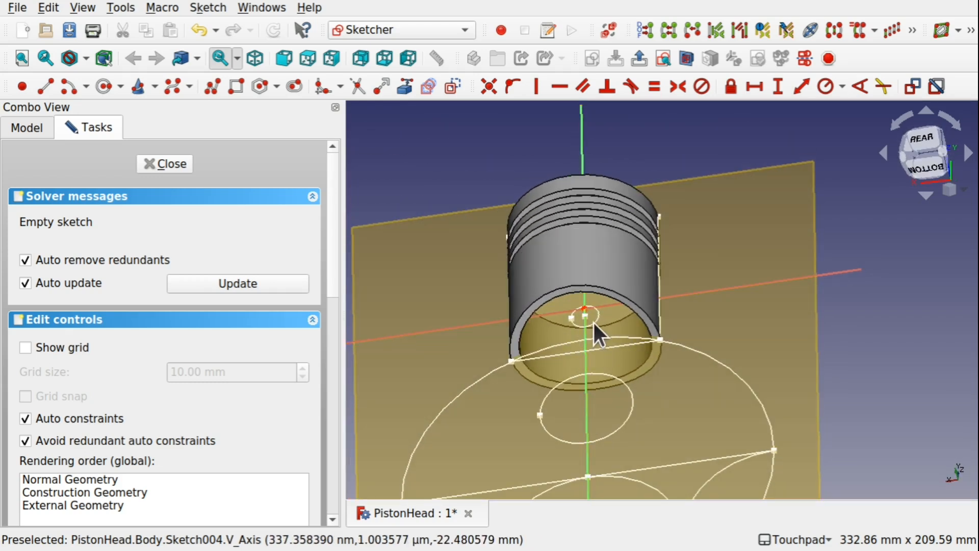
{"action": "left_click", "coordinate": [405, 87]}
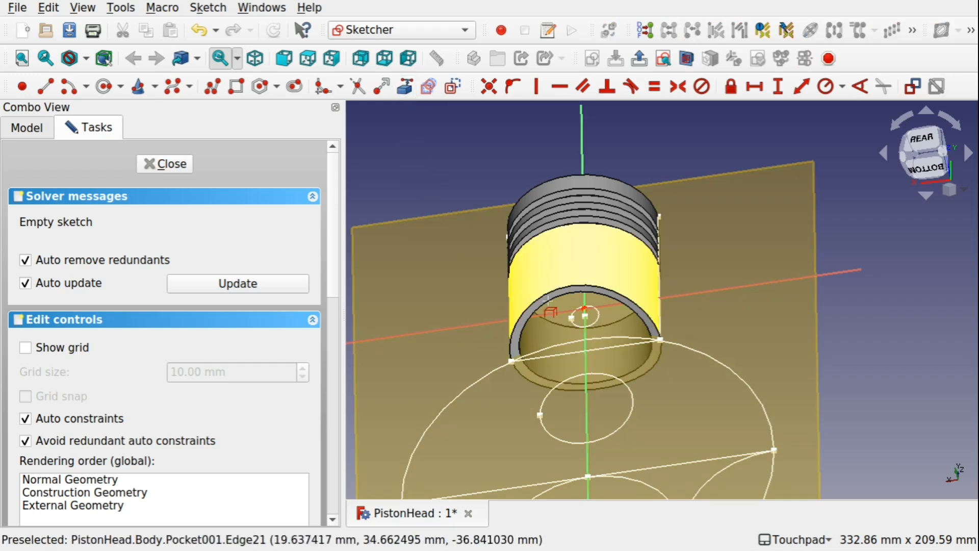
{"action": "scroll", "coordinate": [596, 317], "scroll_direction": "up", "scroll_amount": 10}
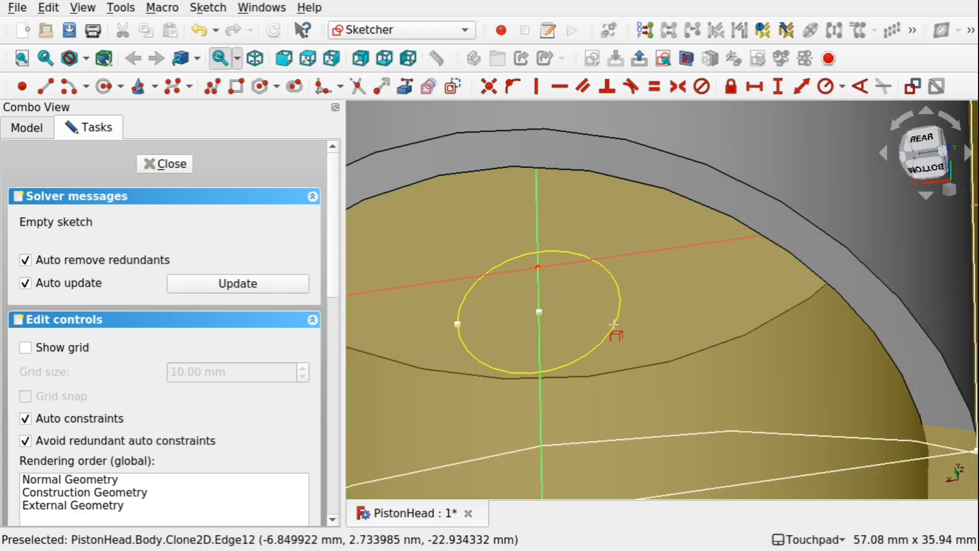
{"action": "left_click", "coordinate": [613, 325]}
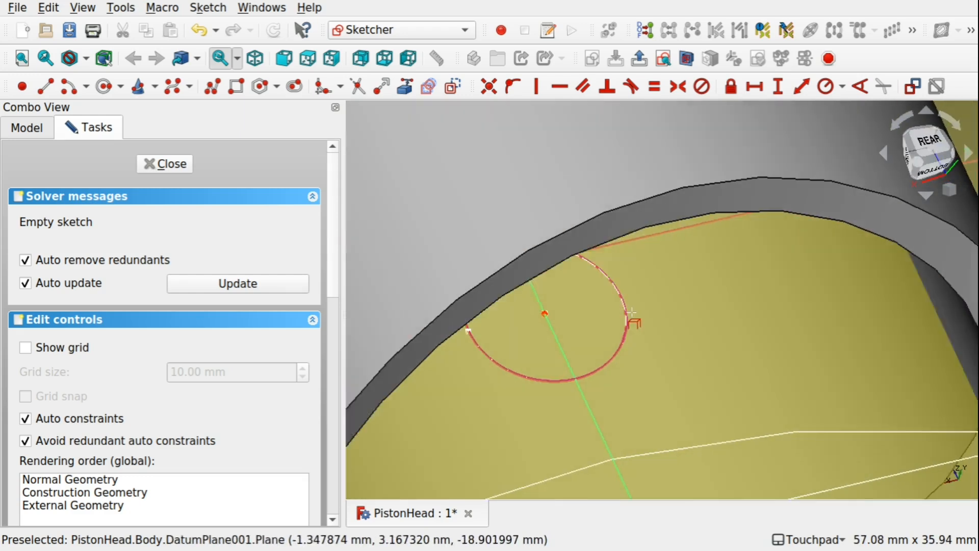
Filter the sketch's element list by Normal and External modes to check how the imported pin circle is listed.
{"action": "scroll", "coordinate": [579, 308], "scroll_direction": "down", "scroll_amount": 8}
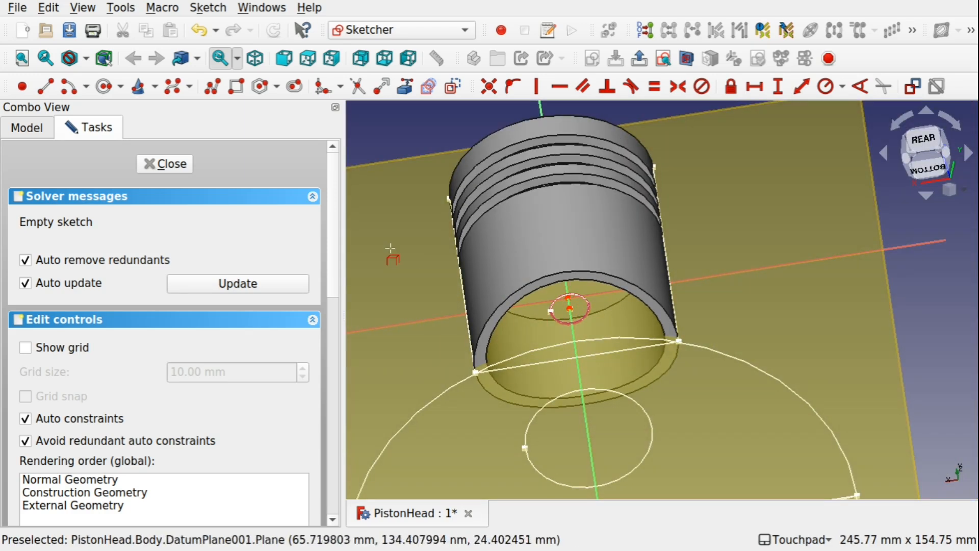
{"action": "left_click", "coordinate": [334, 360]}
{"action": "left_click_drag", "start_coordinate": [334, 360], "coordinate": [339, 418]}
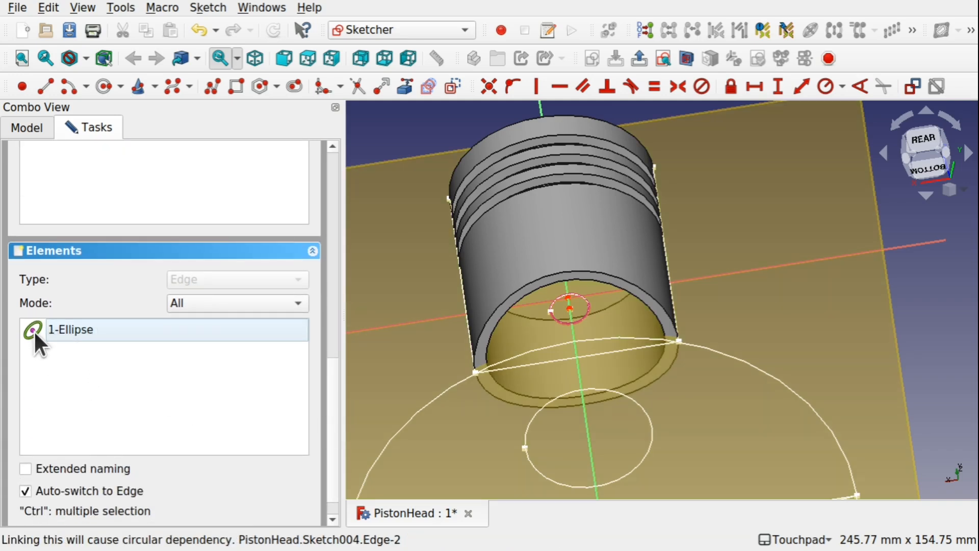
{"action": "left_click", "coordinate": [221, 309]}
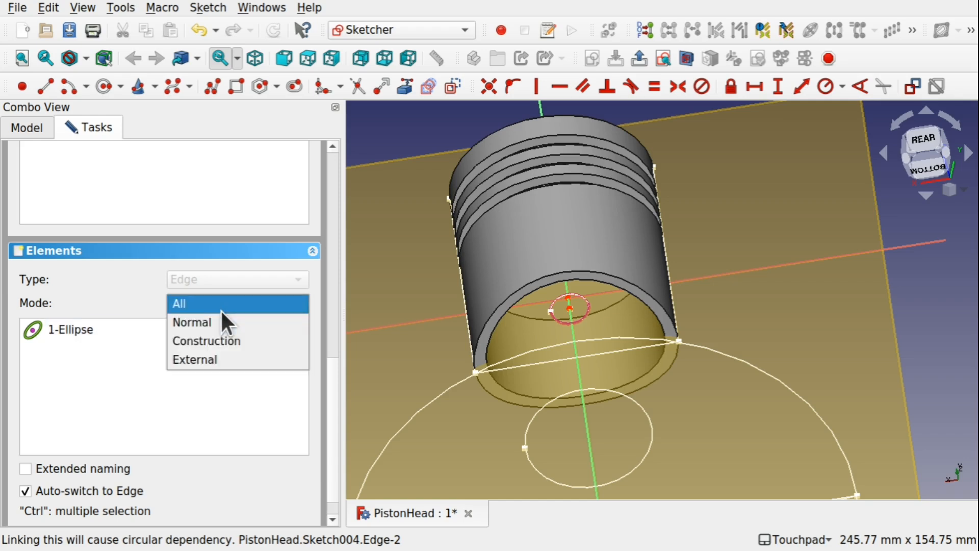
{"action": "left_click", "coordinate": [224, 318]}
{"action": "left_click", "coordinate": [225, 300]}
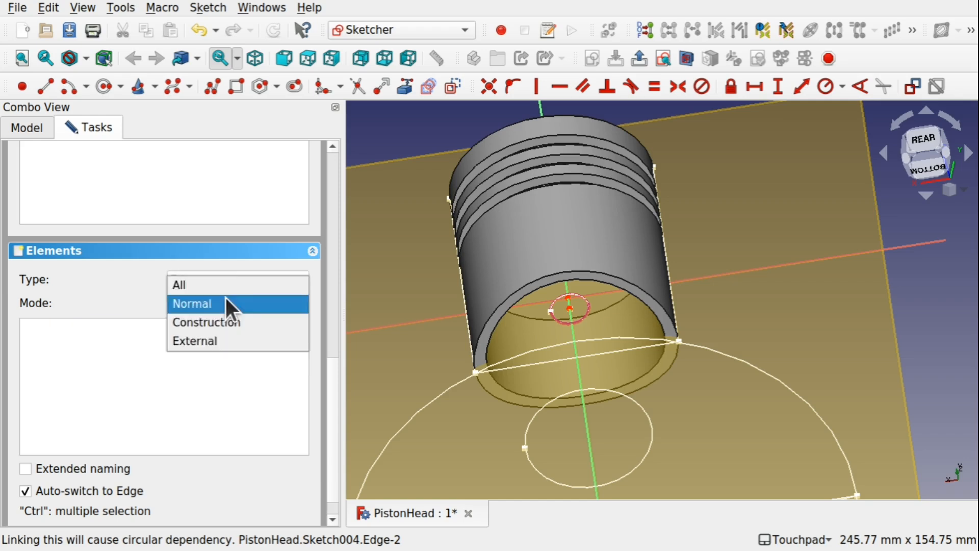
{"action": "left_click", "coordinate": [219, 341]}
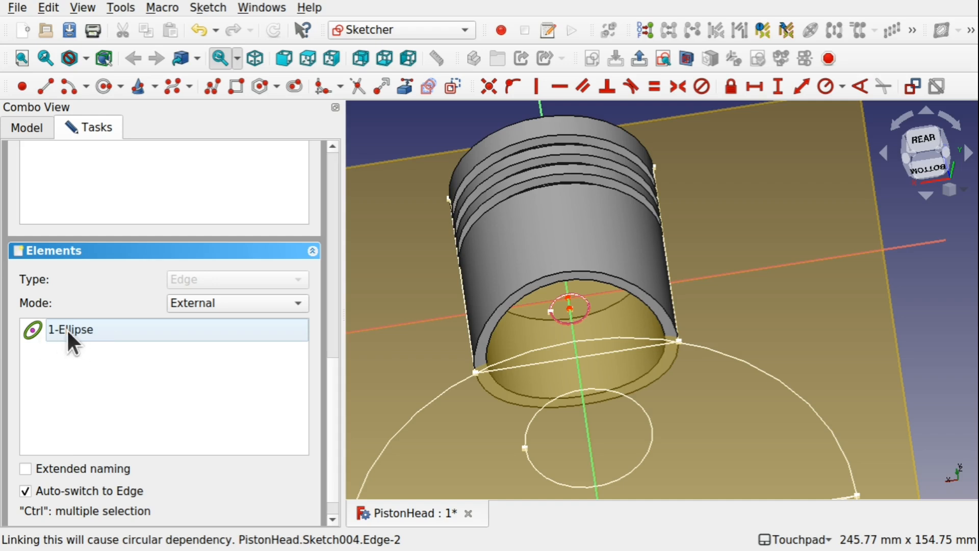
{"action": "left_click", "coordinate": [329, 286]}
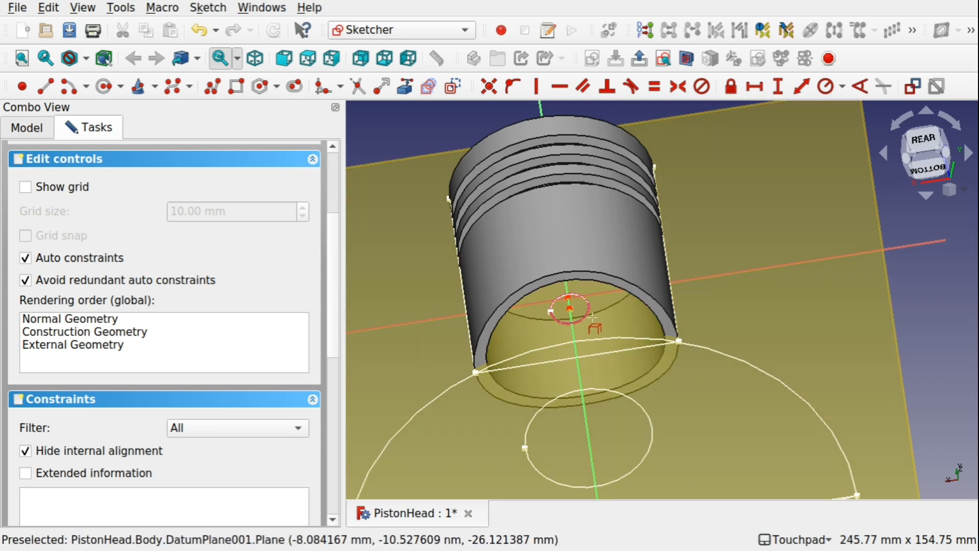
With section view on, draw a circle centred on the imported pin circle and reaching its edge, and close the sketch.
{"action": "left_click", "coordinate": [686, 58]}
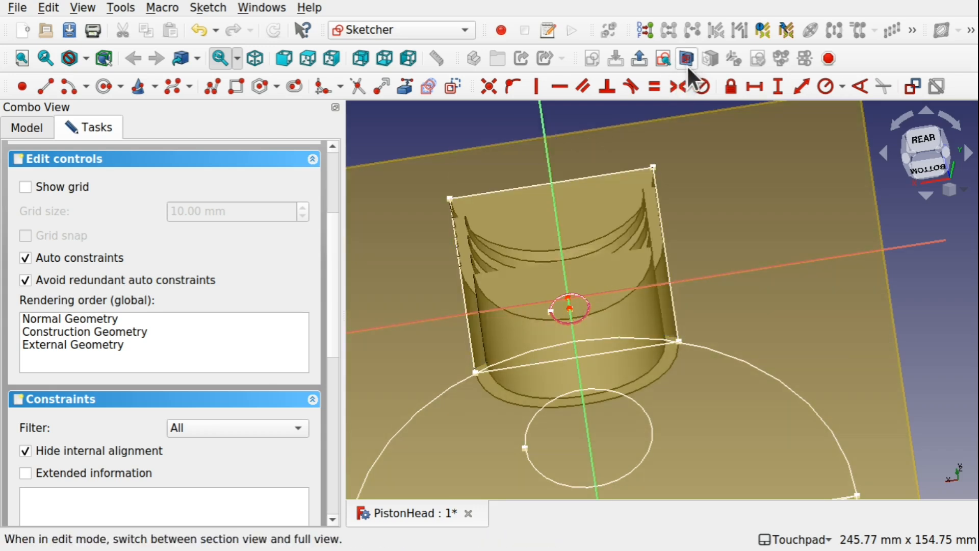
{"action": "scroll", "coordinate": [577, 320], "scroll_direction": "up", "scroll_amount": 5}
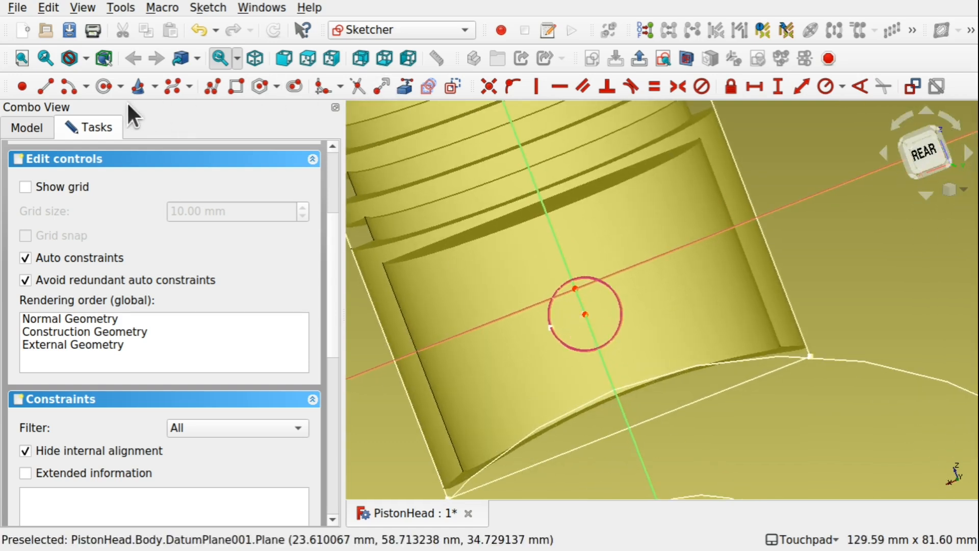
{"action": "left_click", "coordinate": [104, 87]}
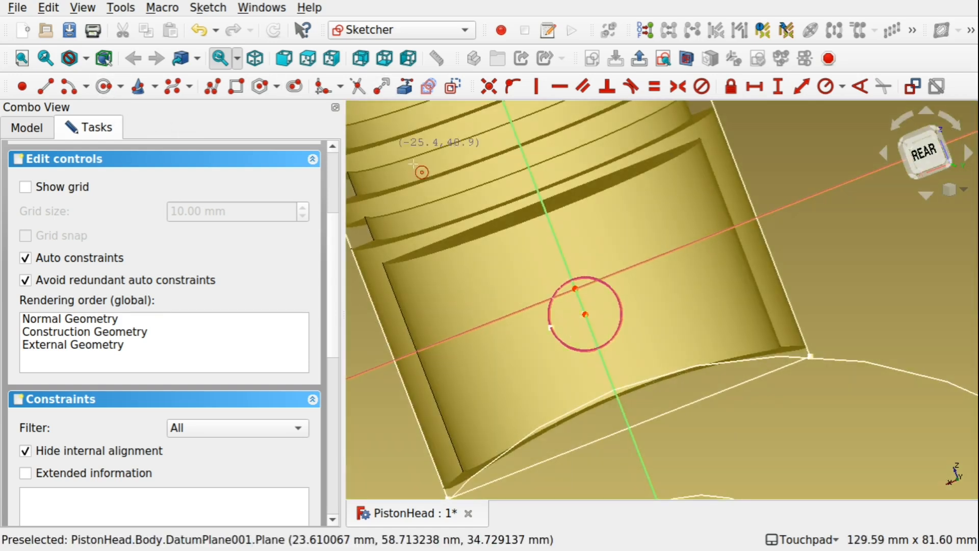
{"action": "left_click", "coordinate": [585, 315]}
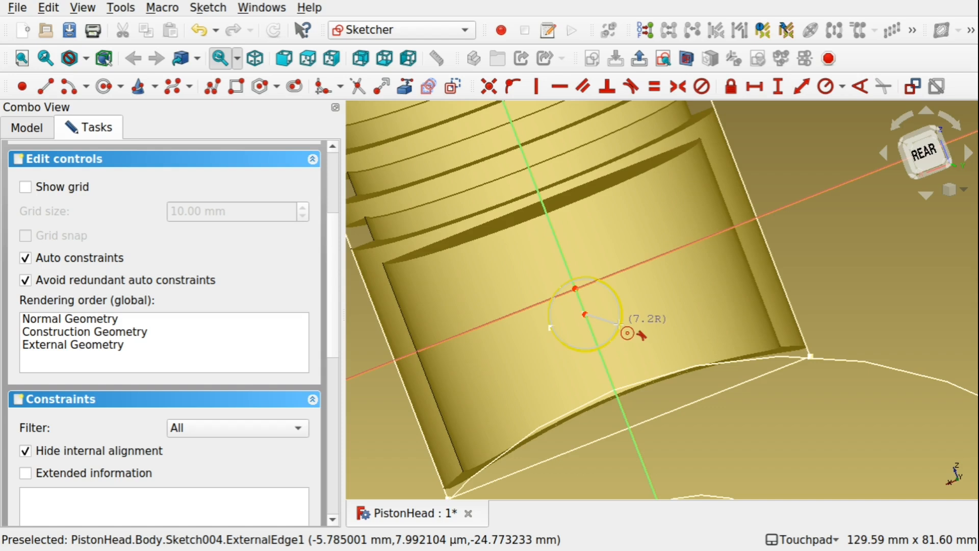
{"action": "left_click", "coordinate": [618, 323]}
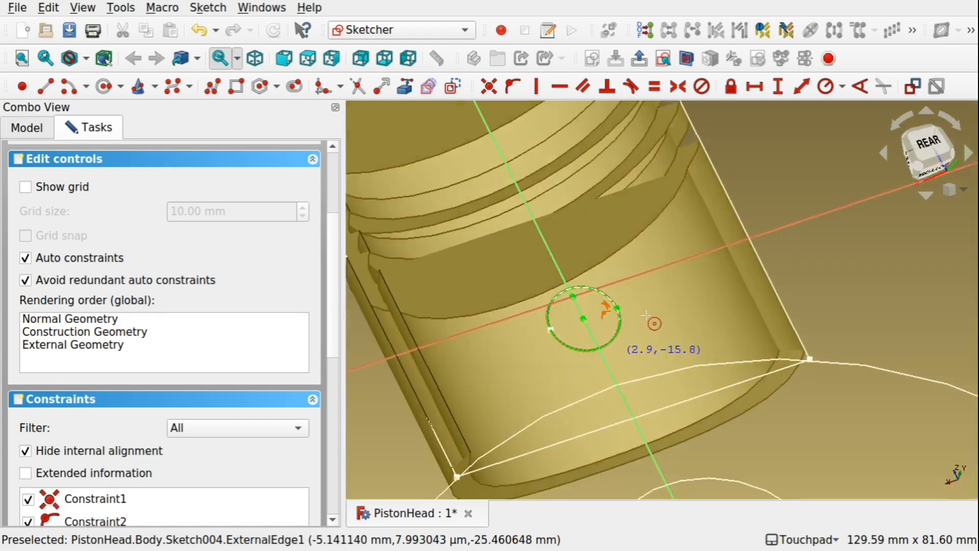
{"action": "scroll", "coordinate": [607, 351], "scroll_direction": "up", "scroll_amount": 6}
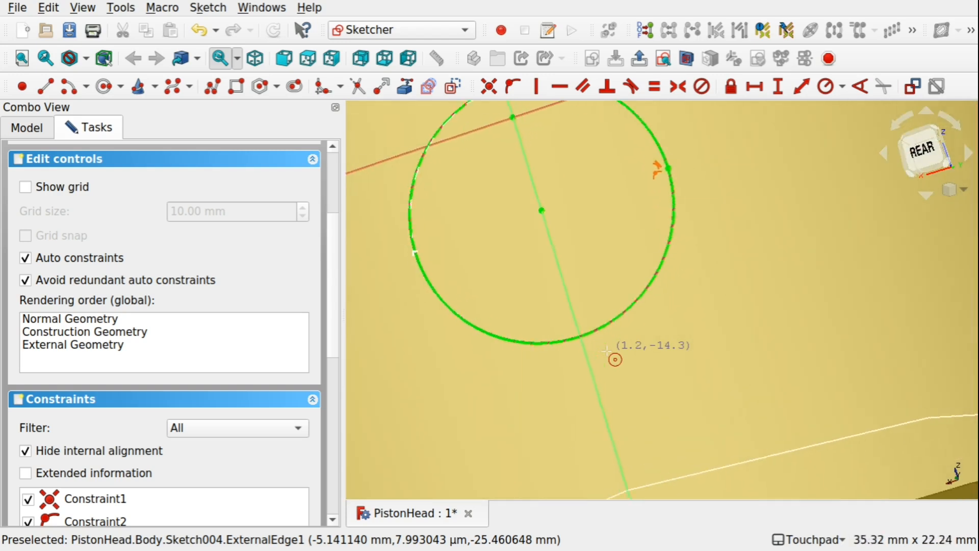
{"action": "mouse_move", "coordinate": [606, 351]}
{"action": "left_mouse_down", "text": "alt"}
{"action": "mouse_move", "coordinate": [550, 290]}
{"action": "mouse_move", "coordinate": [568, 266]}
{"action": "mouse_move", "coordinate": [612, 315]}
{"action": "mouse_move", "coordinate": [611, 330]}
{"action": "left_mouse_up", "text": "alt"}
{"action": "scroll", "coordinate": [611, 329], "scroll_direction": "down", "scroll_amount": 5}
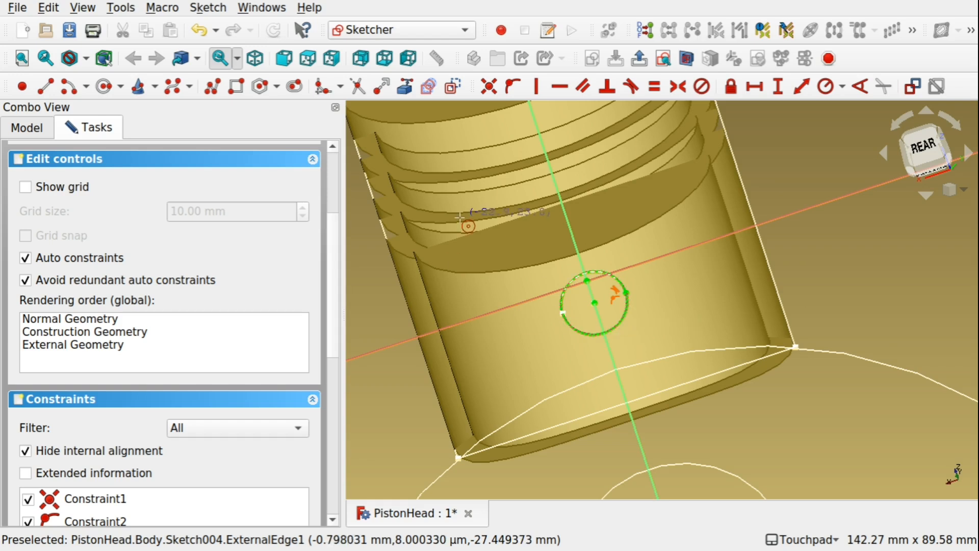
{"action": "scroll", "coordinate": [325, 173], "scroll_direction": "up", "scroll_amount": 3}
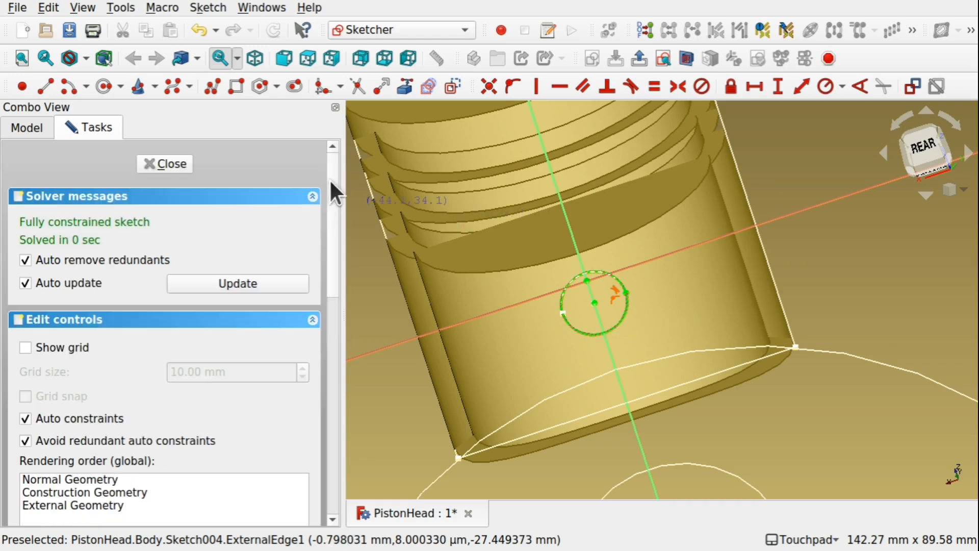
{"action": "left_click", "coordinate": [172, 164]}
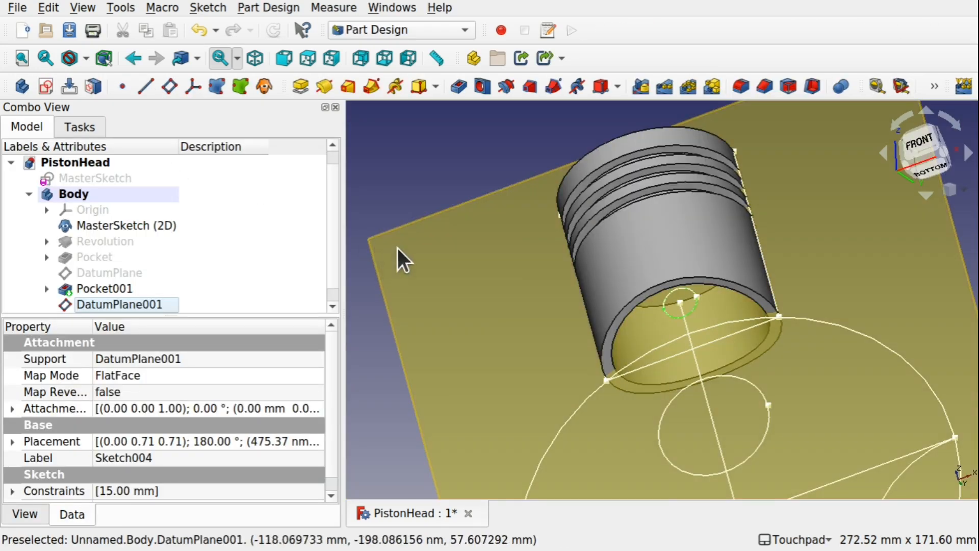
Start a pocket from the pin circle sketch, Sketch004, and set its type to Through all.
{"action": "left_click", "coordinate": [396, 195]}
{"action": "scroll", "coordinate": [335, 261], "scroll_direction": "down", "scroll_amount": 1}
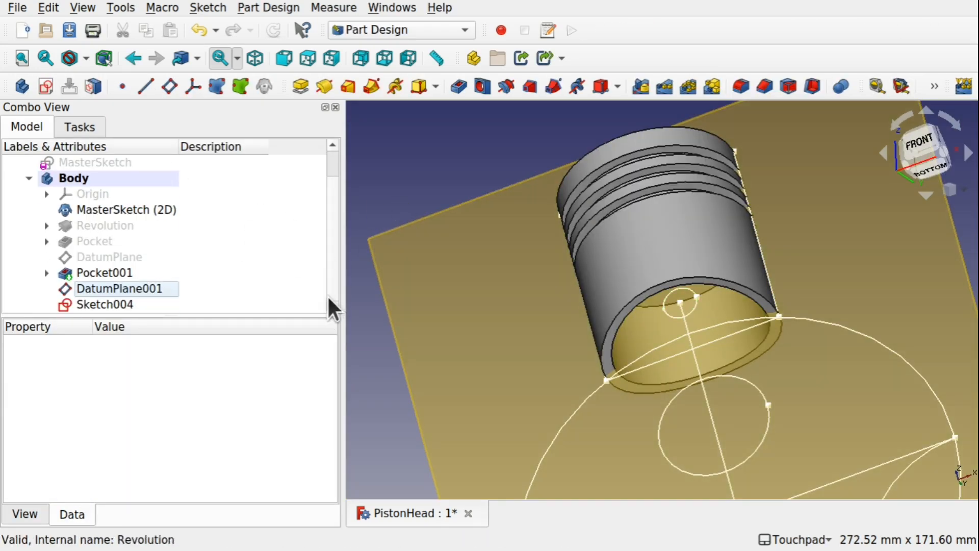
{"action": "left_click", "coordinate": [127, 306]}
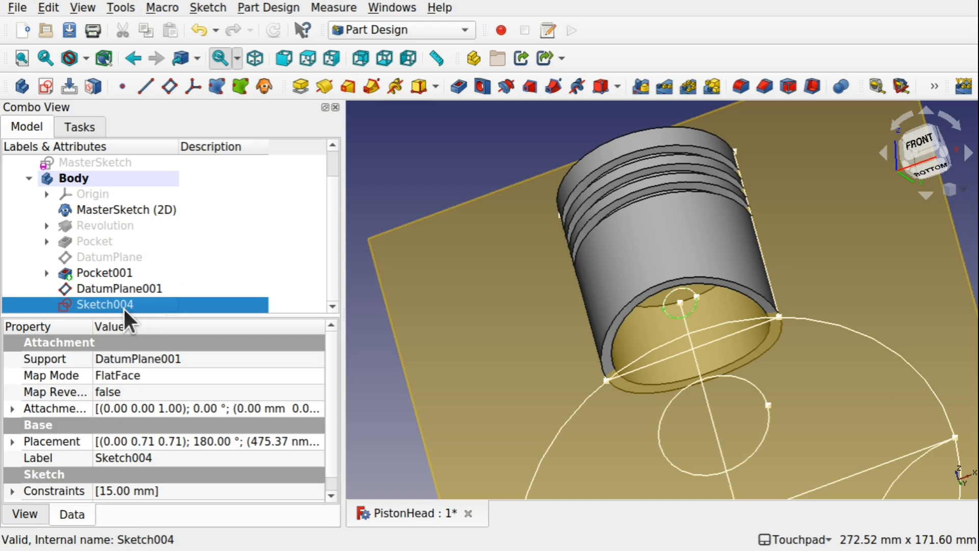
{"action": "left_click", "coordinate": [454, 91]}
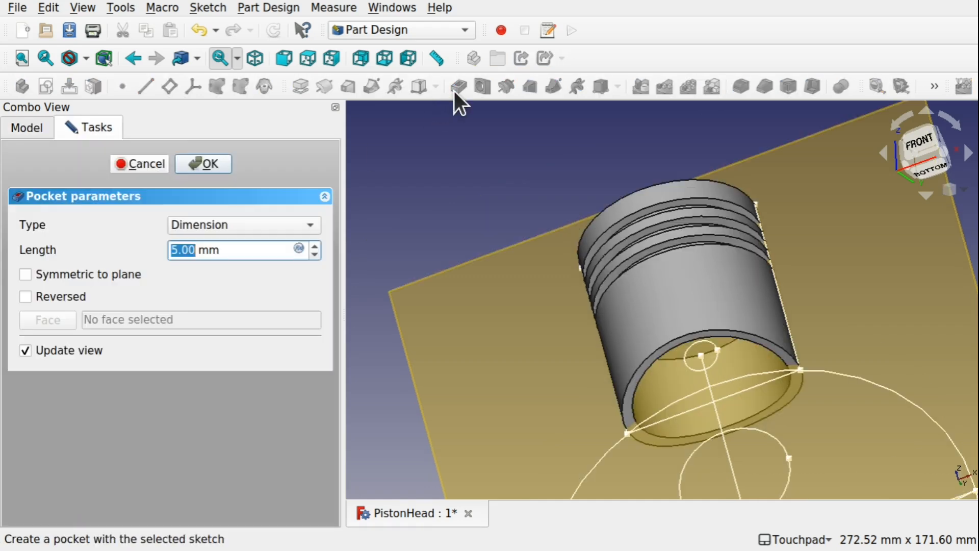
{"action": "left_click", "coordinate": [255, 226]}
{"action": "left_click", "coordinate": [253, 237]}
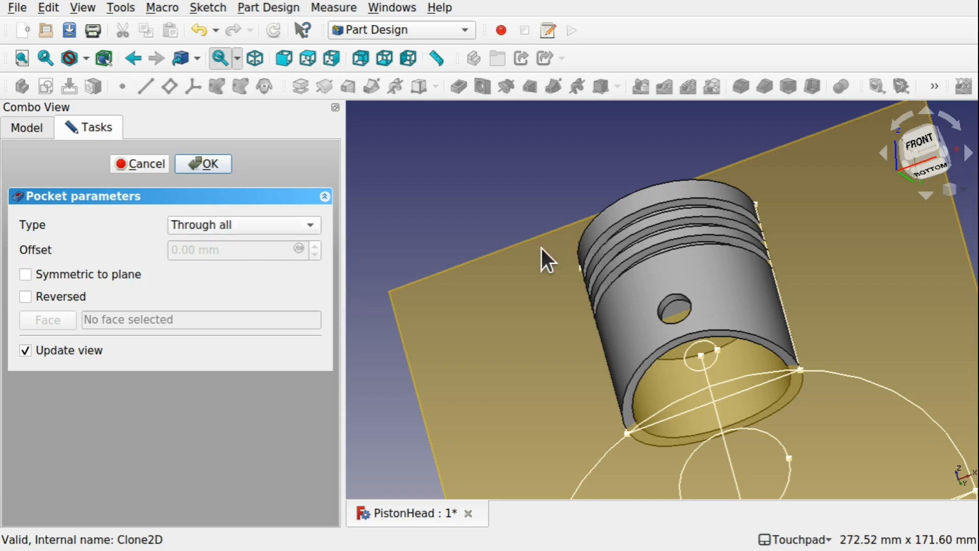
Make the pin hole pocket symmetric to its sketch plane to cut both piston walls, and accept it.
{"action": "left_click_drag", "start_coordinate": [709, 247], "coordinate": [677, 246], "text": "shift"}
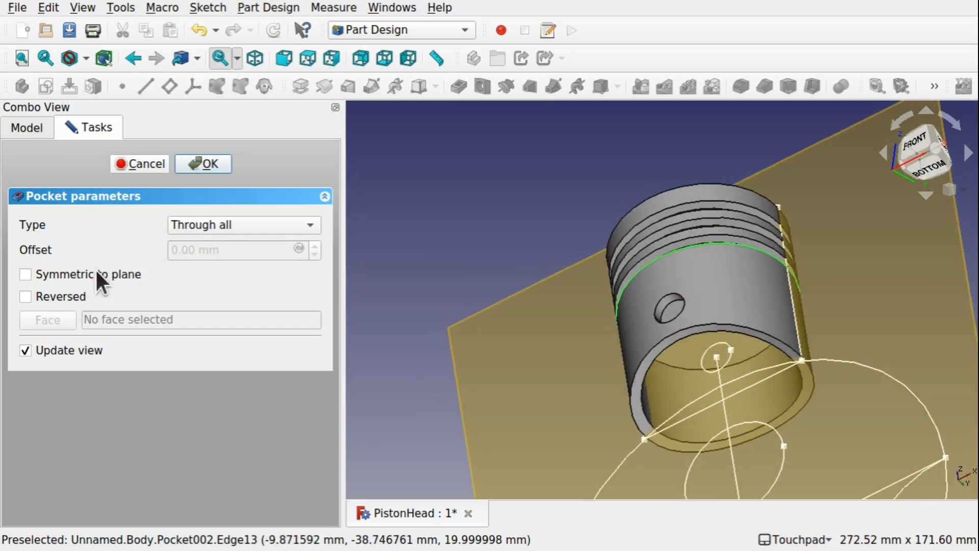
{"action": "left_click", "coordinate": [25, 274]}
{"action": "left_click_drag", "start_coordinate": [698, 371], "coordinate": [564, 281], "text": "shift"}
{"action": "left_click_drag", "start_coordinate": [787, 387], "coordinate": [705, 214], "text": "shift"}
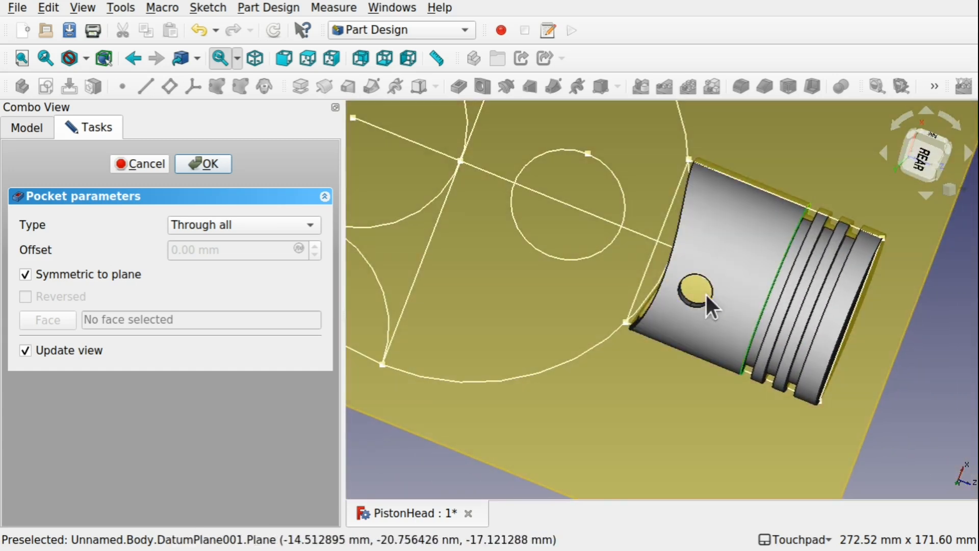
{"action": "left_click_drag", "start_coordinate": [634, 200], "coordinate": [756, 315], "text": "shift"}
{"action": "left_click_drag", "start_coordinate": [654, 206], "coordinate": [682, 376], "text": "shift"}
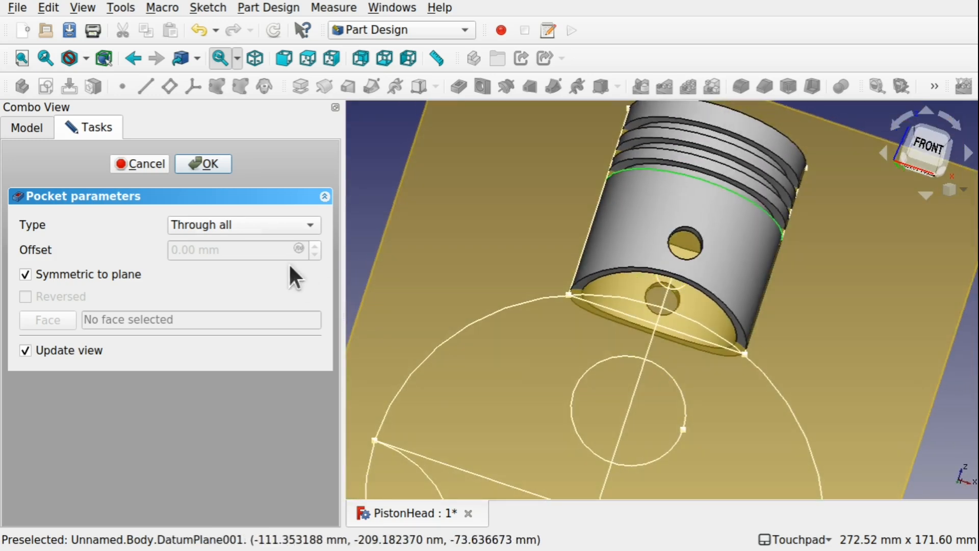
{"action": "left_click", "coordinate": [219, 164]}
Hide the upright datum plane through the piston's axis and check the pin hole in both walls.
{"action": "left_click_drag", "start_coordinate": [627, 240], "coordinate": [637, 277], "text": "shift"}
{"action": "left_click", "coordinate": [849, 312]}
{"action": "key", "text": "space"}
{"action": "left_click_drag", "start_coordinate": [665, 184], "coordinate": [649, 161], "text": "shift"}
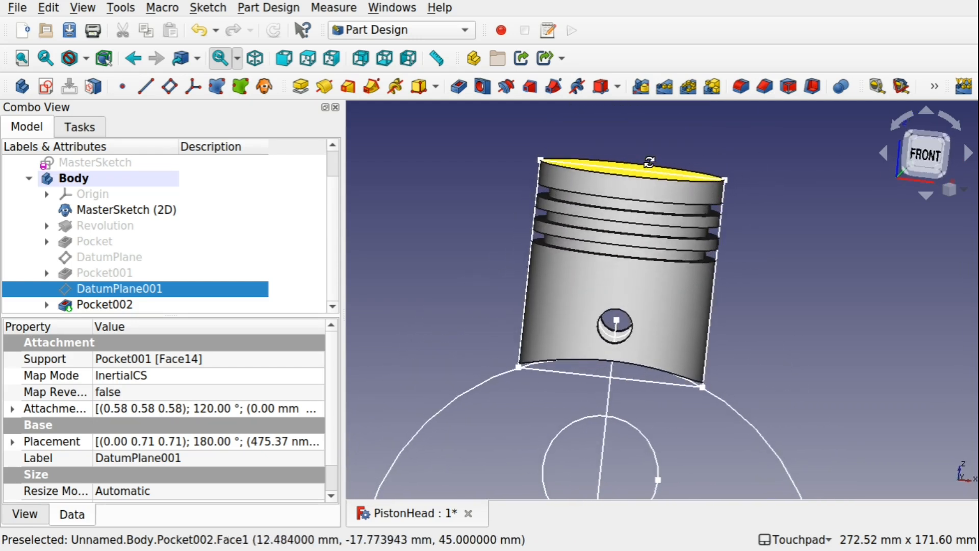
{"action": "left_click_drag", "start_coordinate": [703, 299], "coordinate": [710, 214], "text": "shift"}
{"action": "left_click_drag", "start_coordinate": [755, 286], "coordinate": [718, 188], "text": "shift"}
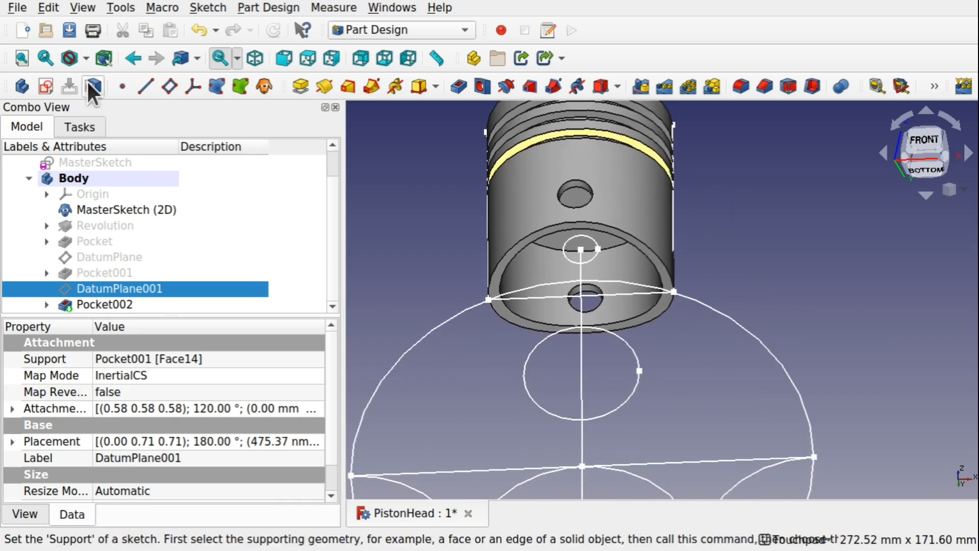
Rename the body as PistonHeadBody and save the document.
{"action": "left_click", "coordinate": [84, 176]}
{"action": "right_click", "coordinate": [84, 175]}
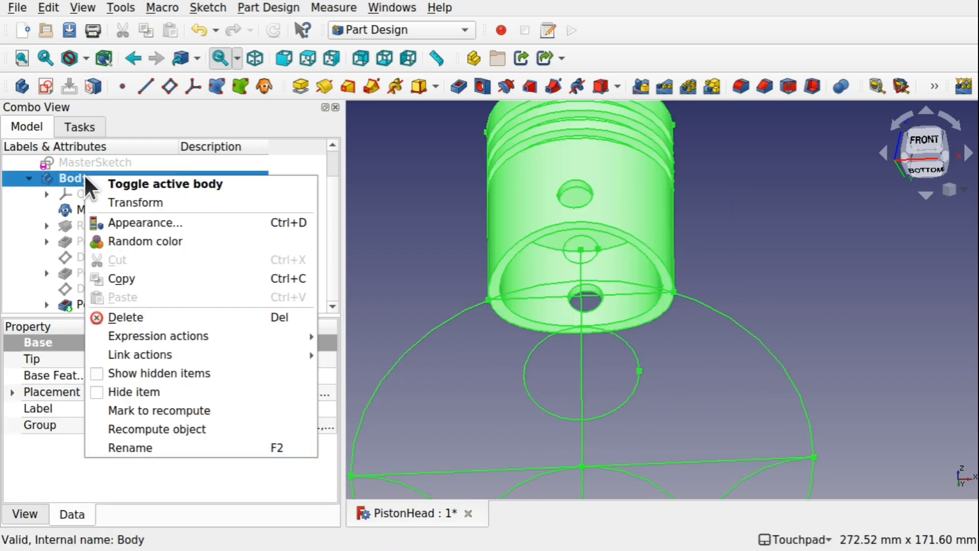
{"action": "left_click", "coordinate": [133, 447]}
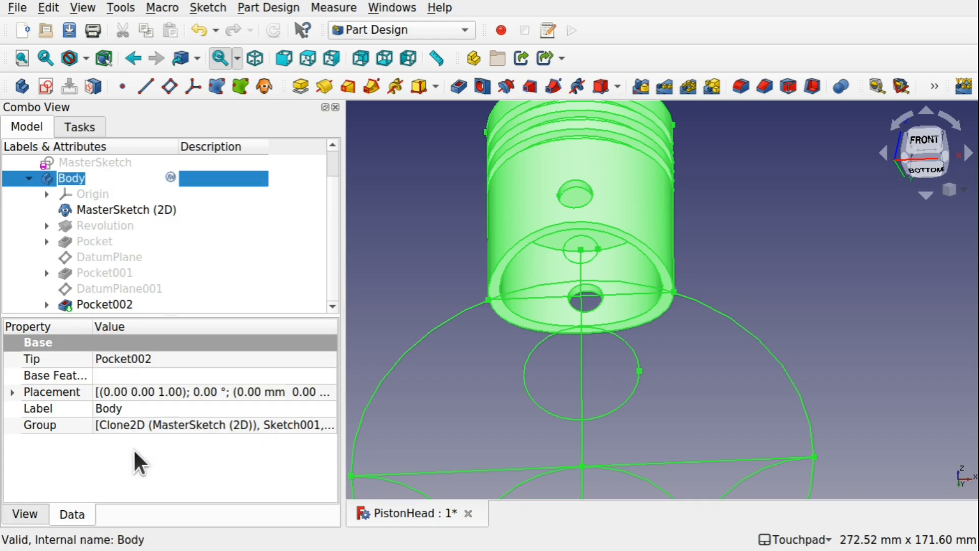
{"action": "type", "text": "PistonHead"}
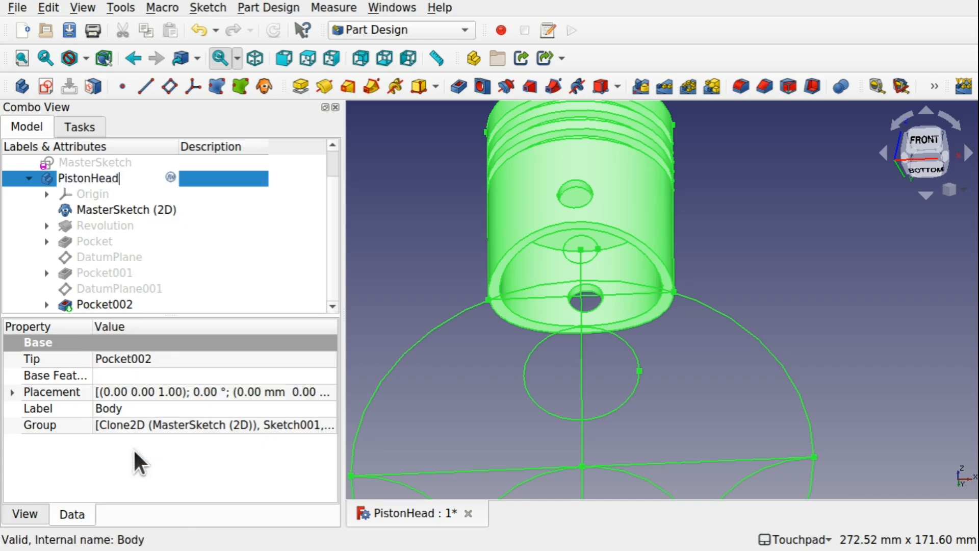
{"action": "type", "text": "Body"}
{"action": "key", "text": "Return"}
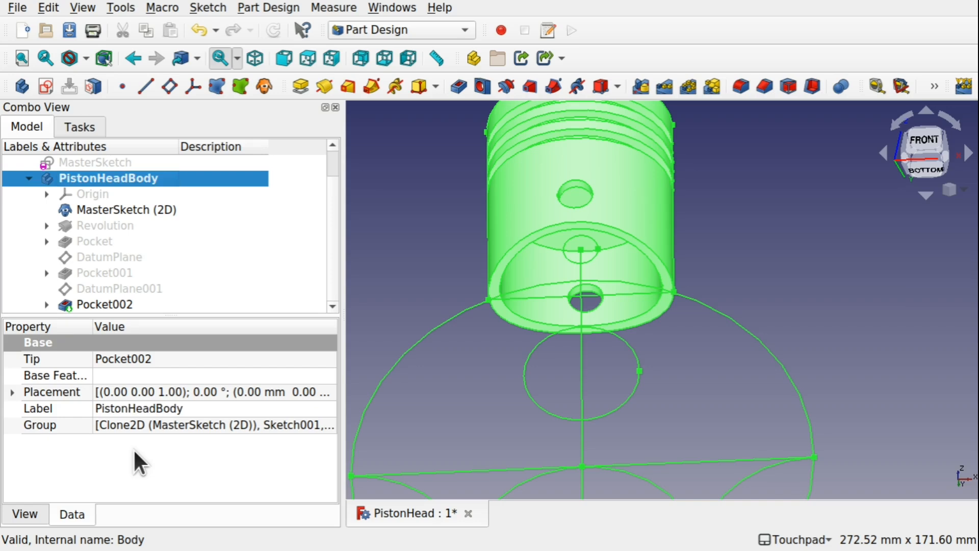
{"action": "key", "text": "ctrl+s"}
{"action": "left_click", "coordinate": [605, 384]}
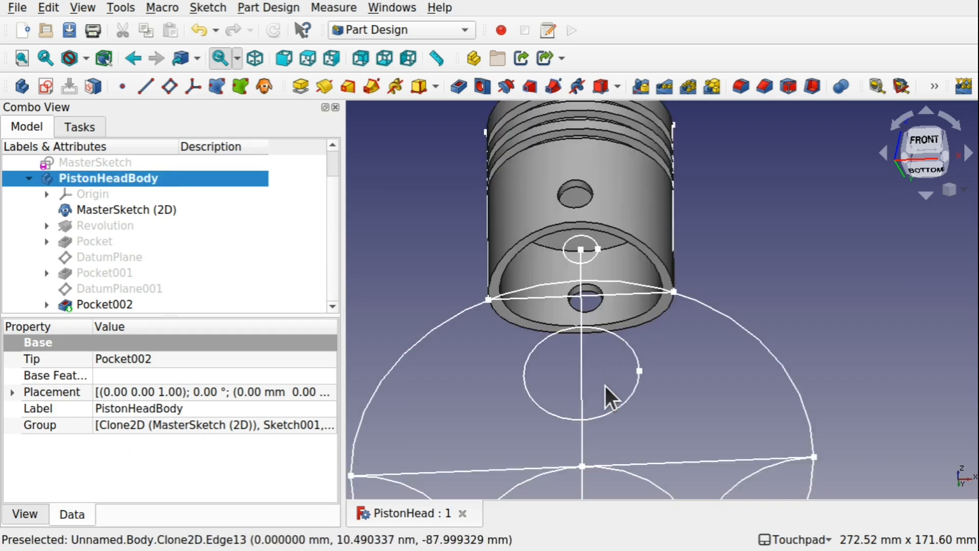